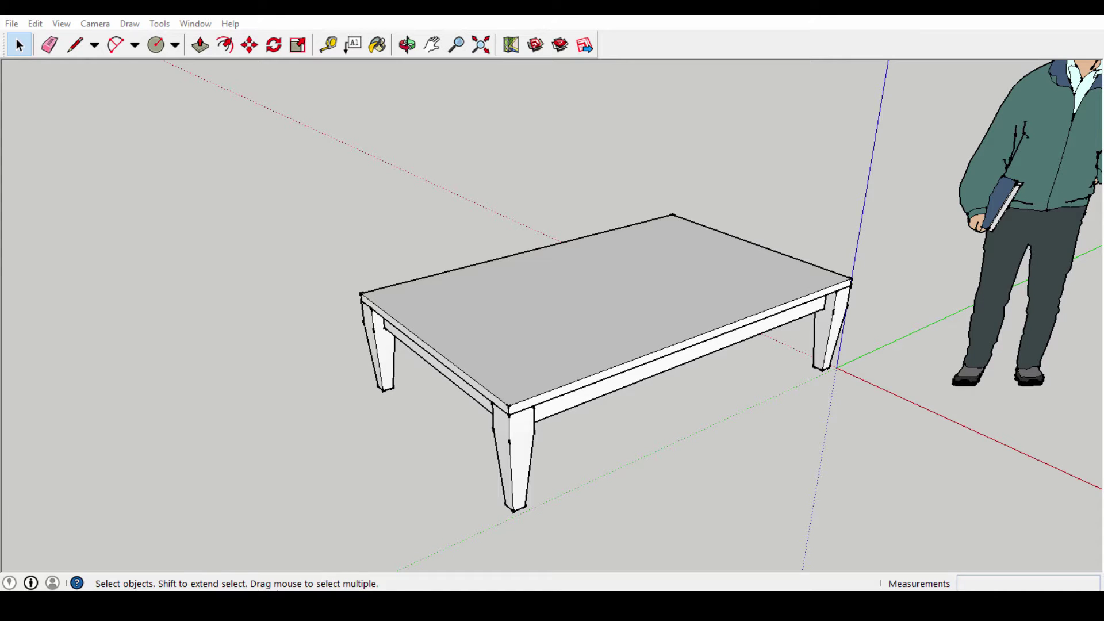
- Examine the coffee table model from several angles and check that the tabletop, legs and supports are separate selectable parts
left_click(266, 605)
left_click(481, 351)
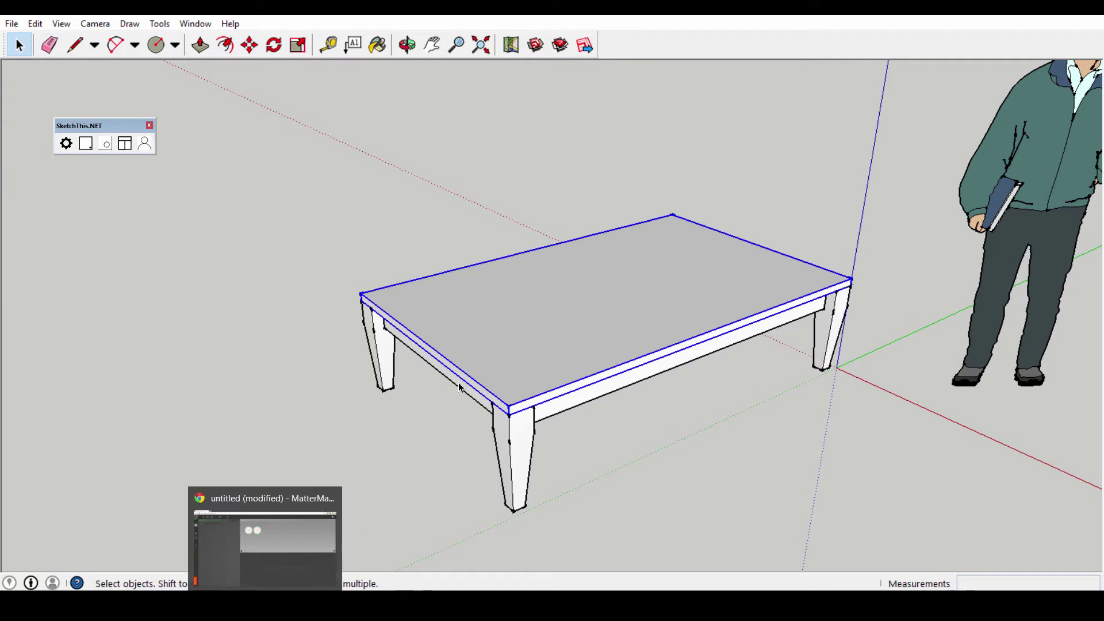
left_click(367, 399)
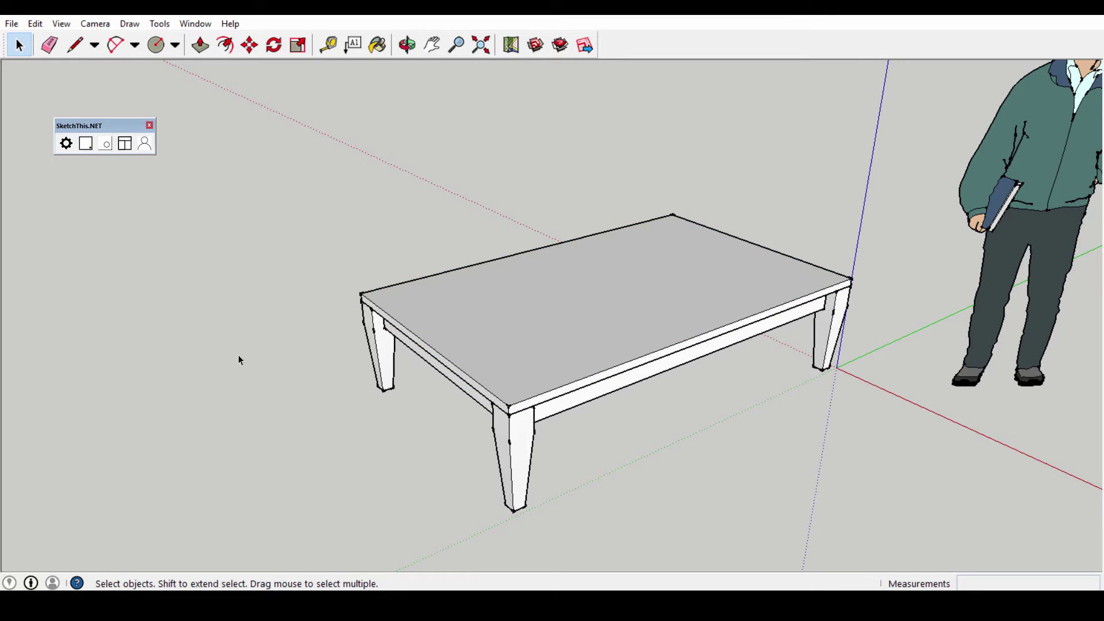
middle_click_drag(240, 360, 295, 321)
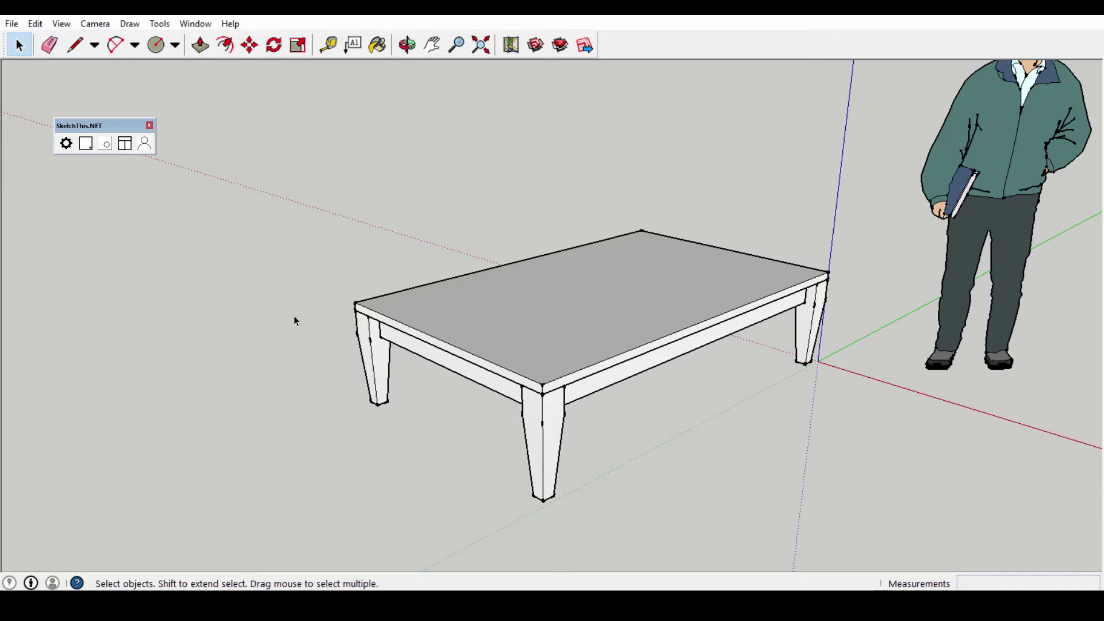
middle_click_drag(293, 175, 394, 234)
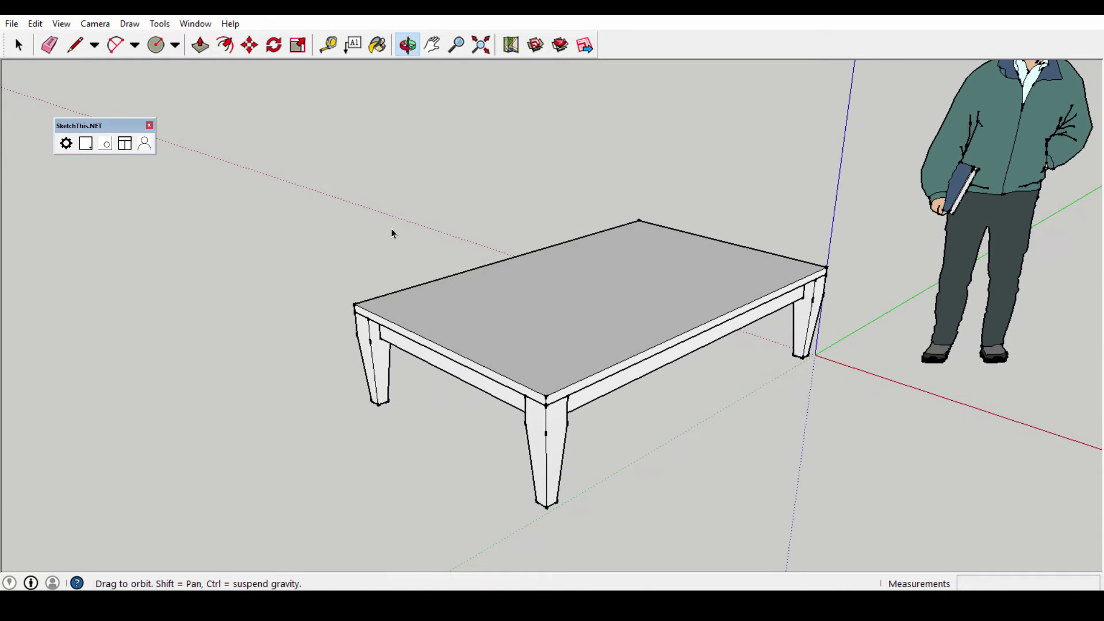
middle_click_drag(382, 295, 475, 327)
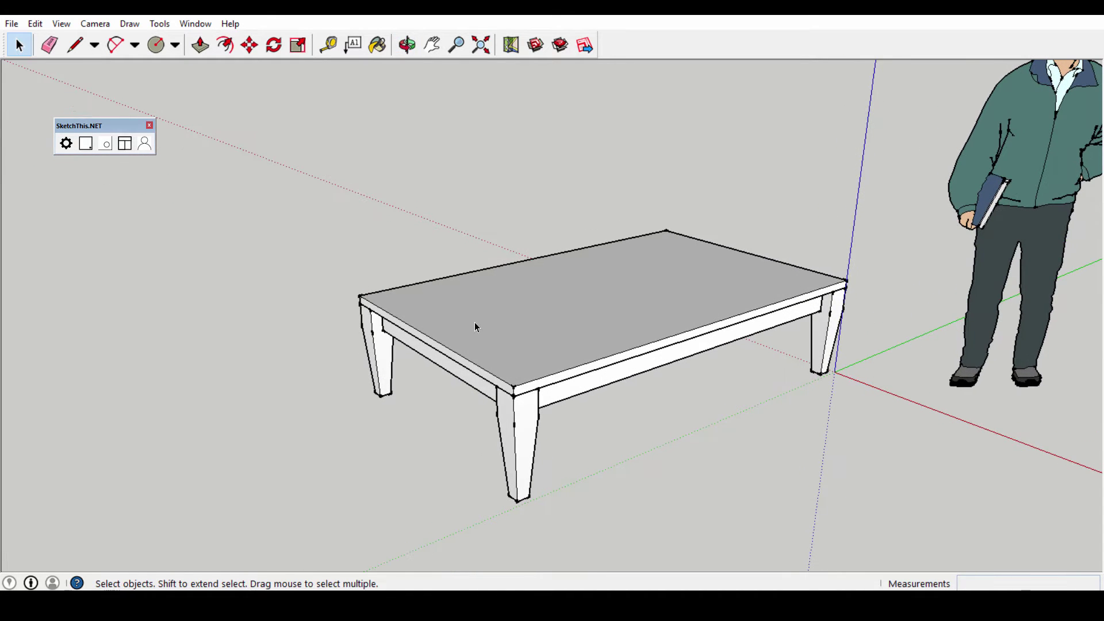
left_click(585, 314)
left_click(829, 334)
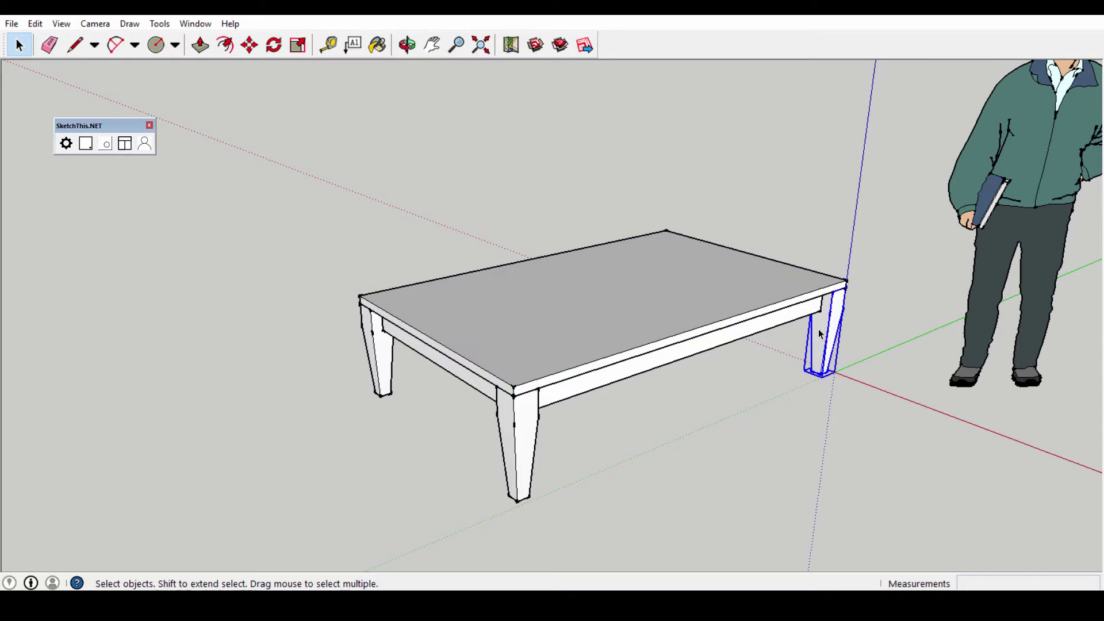
left_click(741, 297)
mouse_move(450, 244)
middle_mouse_down()
mouse_move(545, 253)
mouse_move(508, 261)
mouse_move(547, 288)
mouse_move(582, 372)
mouse_move(575, 323)
mouse_move(547, 356)
mouse_move(481, 254)
mouse_move(547, 295)
mouse_move(648, 242)
mouse_move(646, 217)
mouse_move(614, 230)
mouse_move(616, 270)
middle_mouse_up()
scroll(547, 299, "up", 2)
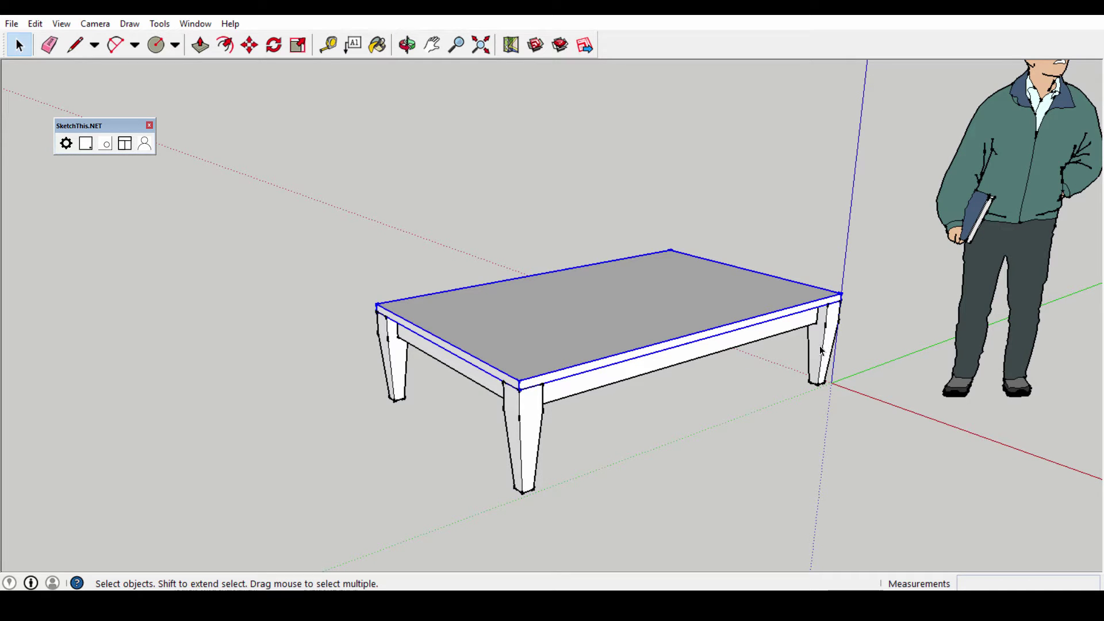
middle_click_drag(675, 315, 703, 346)
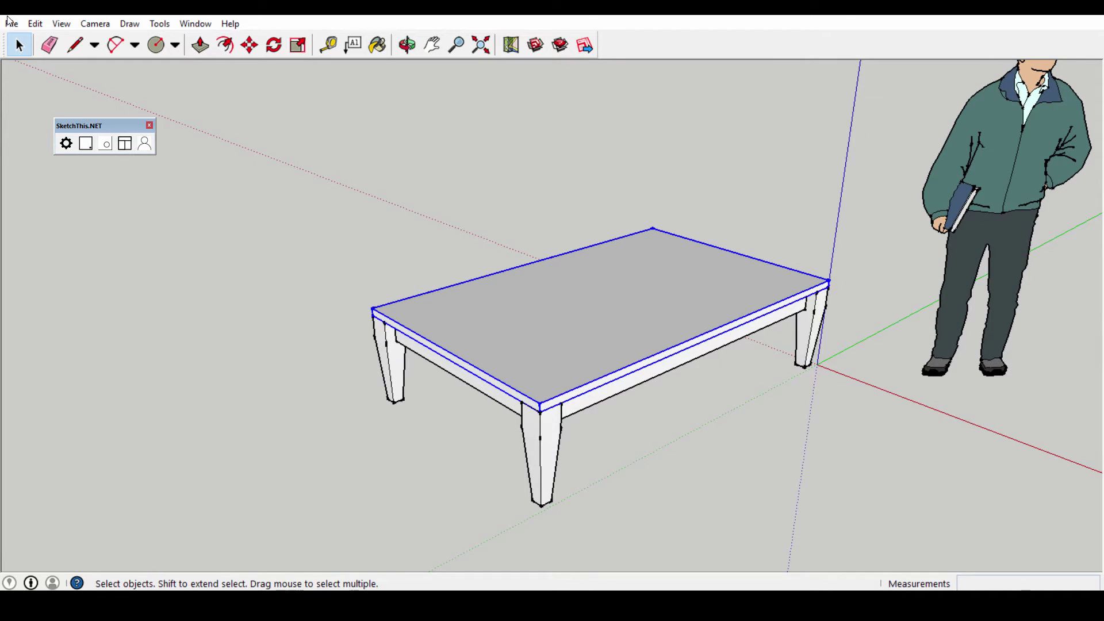
- Export the tabletop, a leg and a support as separate OBJ files named tabletop, leg and support
left_click(12, 25)
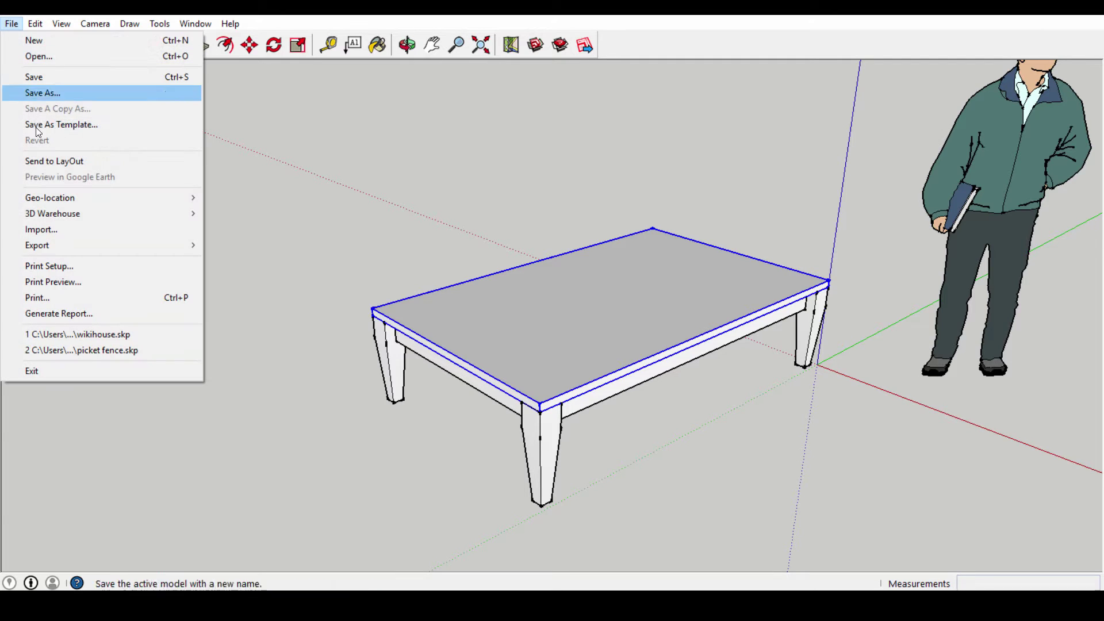
mouse_move(72, 253)
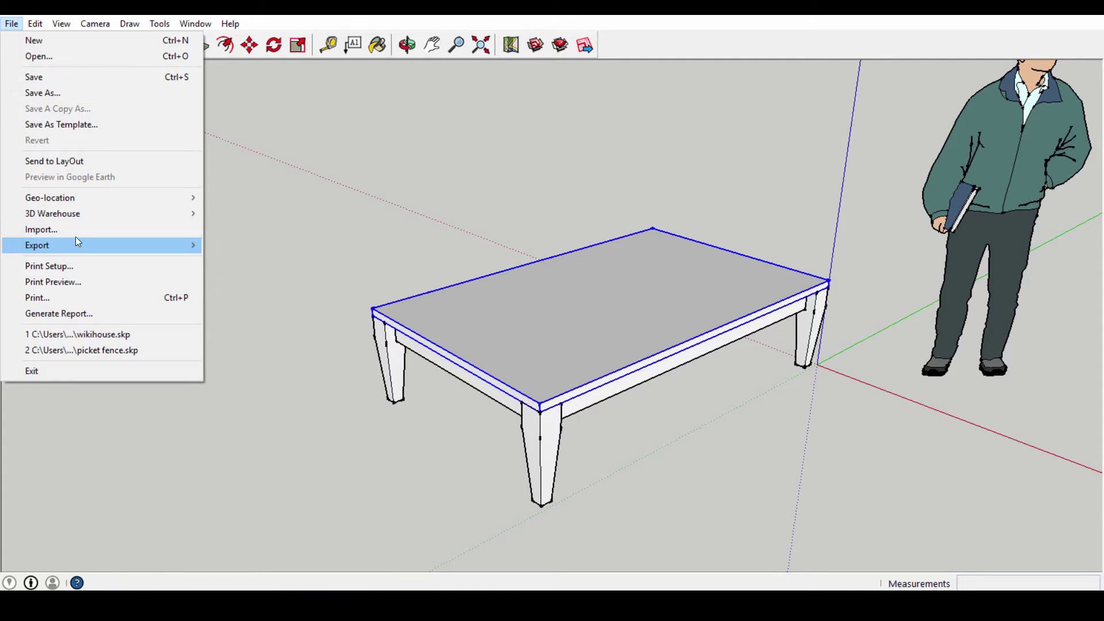
left_click(246, 245)
key("Return")
left_click(594, 307)
left_click(630, 411)
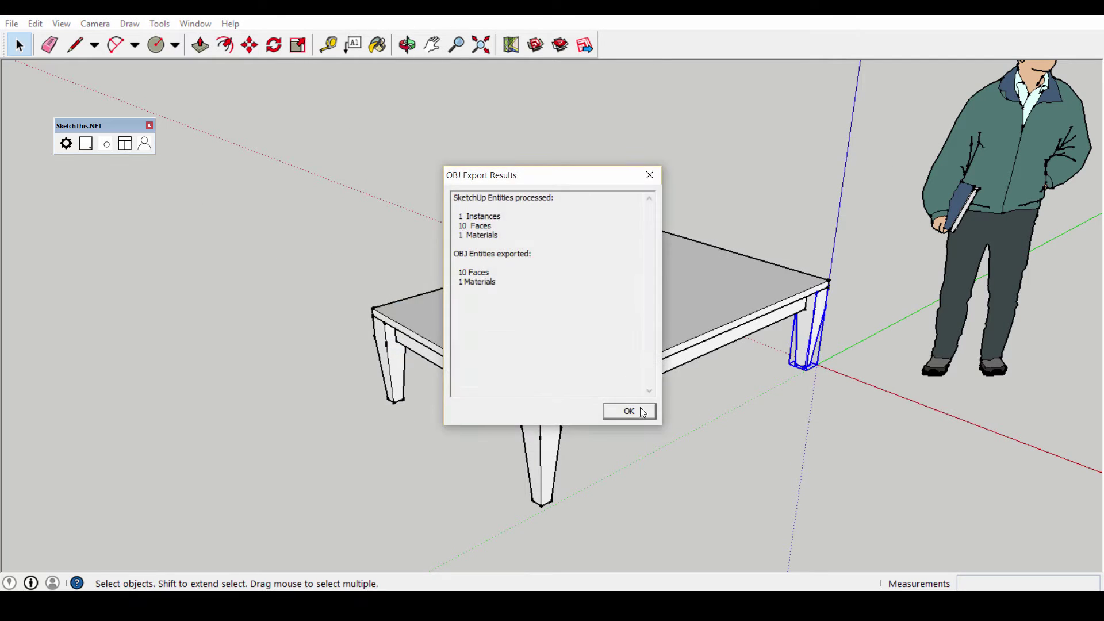
left_click(642, 413)
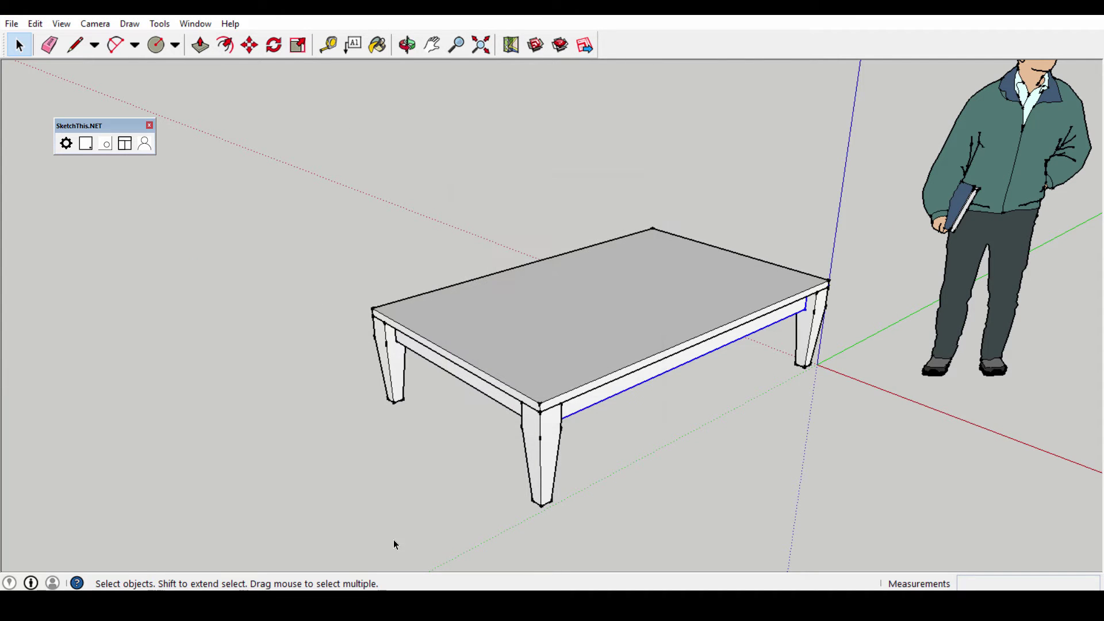
mouse_move(598, 457)
middle_mouse_down()
mouse_move(611, 449)
mouse_move(518, 397)
mouse_move(598, 460)
middle_mouse_up()
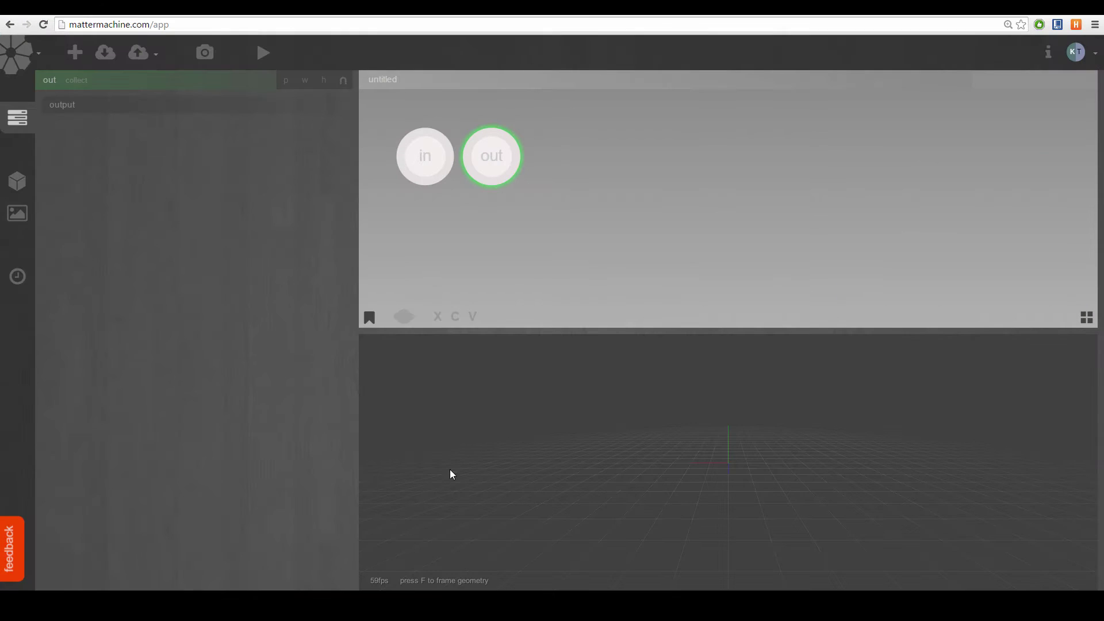
left_click_drag(571, 231, 555, 212)
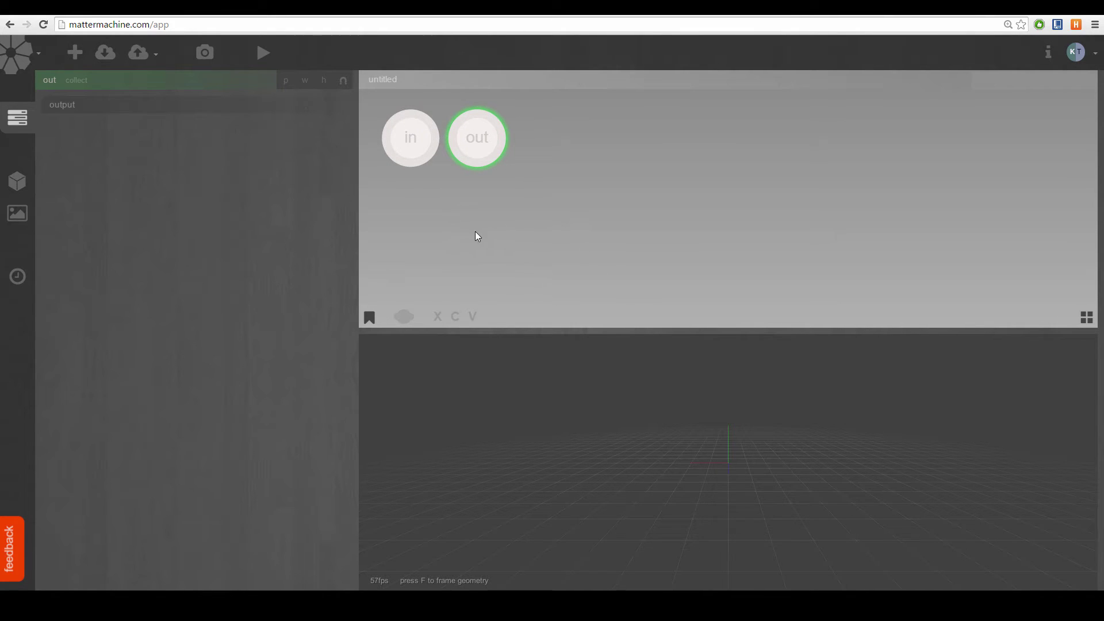
right_click(518, 244)
left_click(503, 228)
double_click(512, 216)
type("impo")
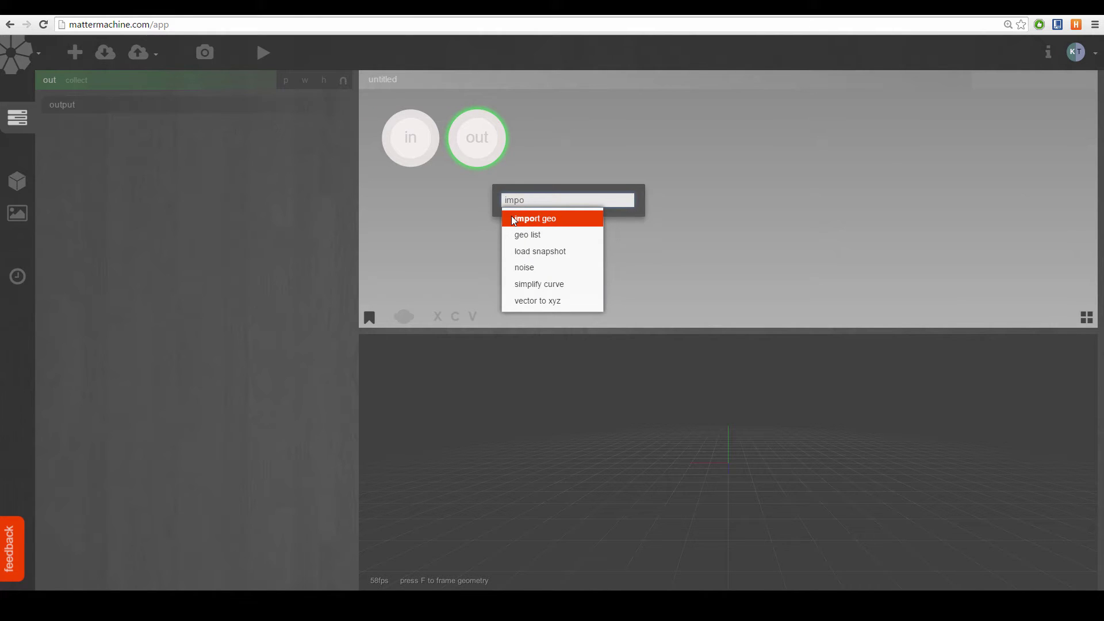
key("ctrl+a")
key("BackSpace")
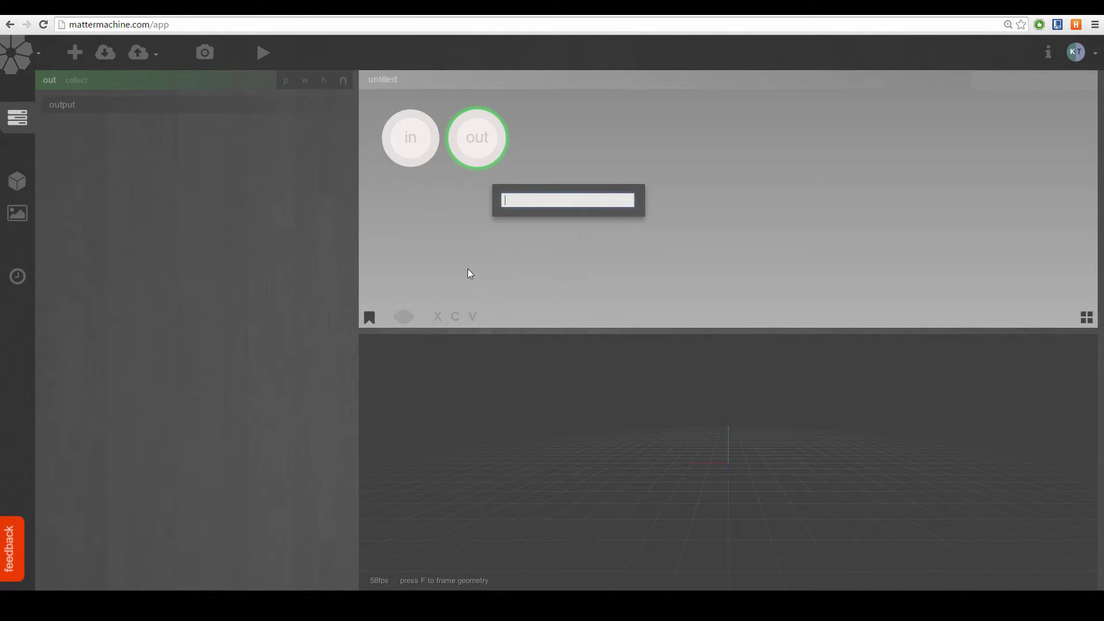
left_click(476, 292)
- Bring leg.obj from the sketchup demo folder into the MatterMachine node graph as an import geo node and inspect its geometry
left_click(147, 604)
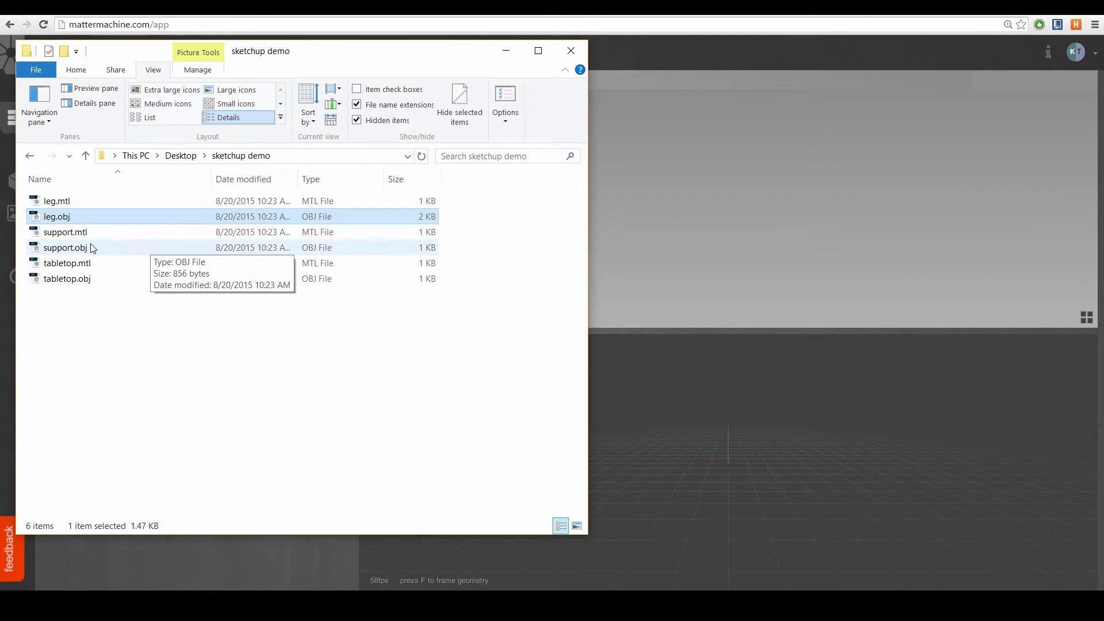
left_click_drag(310, 61, 292, 62)
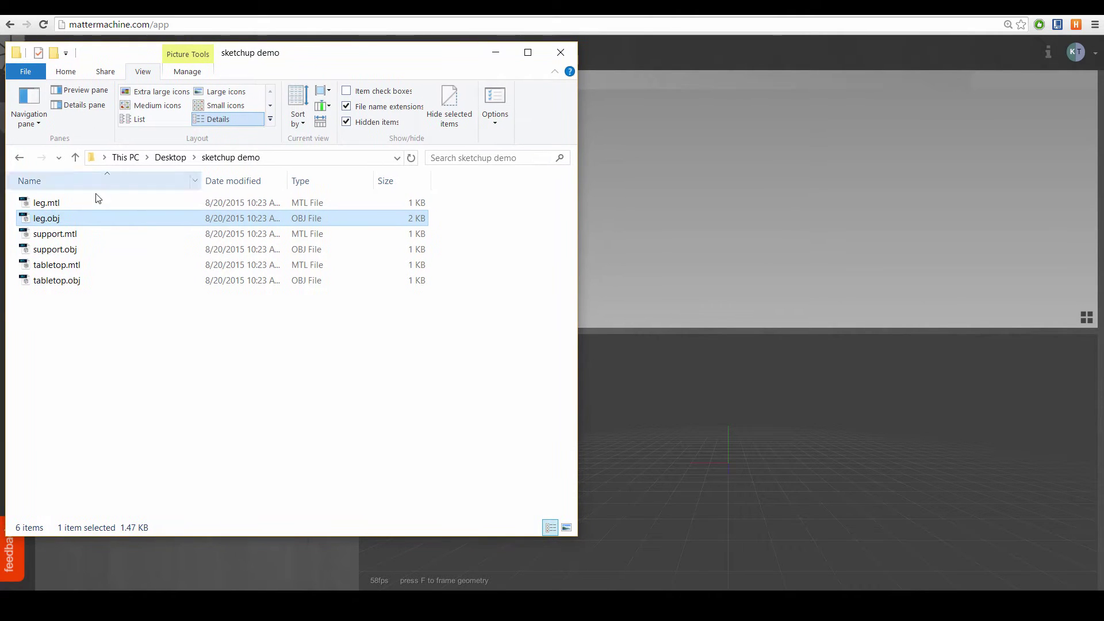
left_click_drag(98, 221, 676, 172)
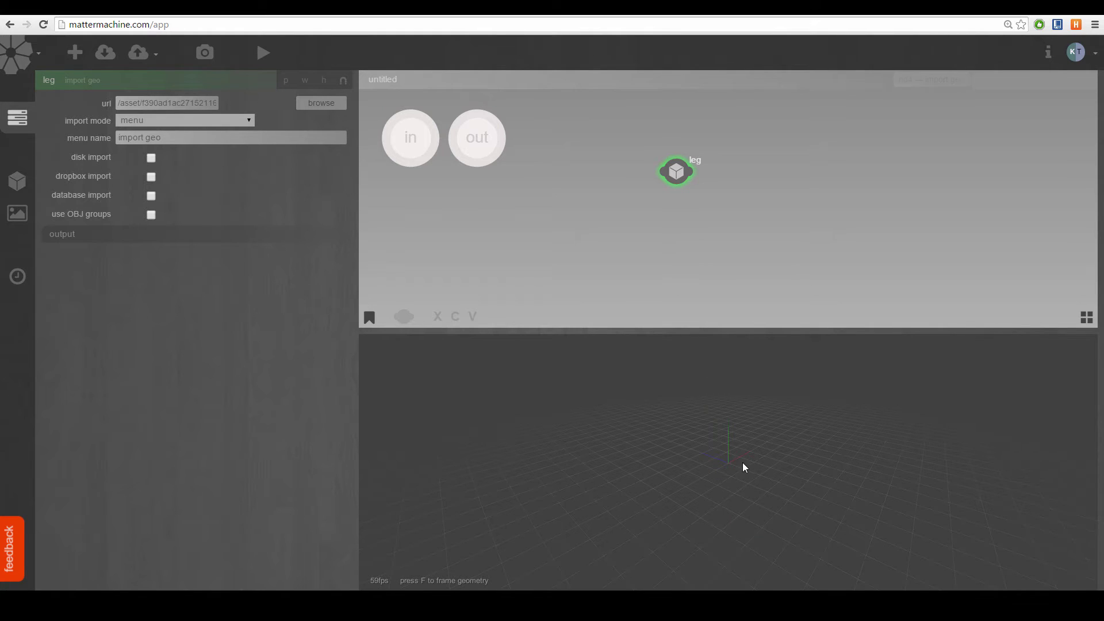
left_click_drag(739, 449, 557, 505)
left_click_drag(651, 476, 761, 504)
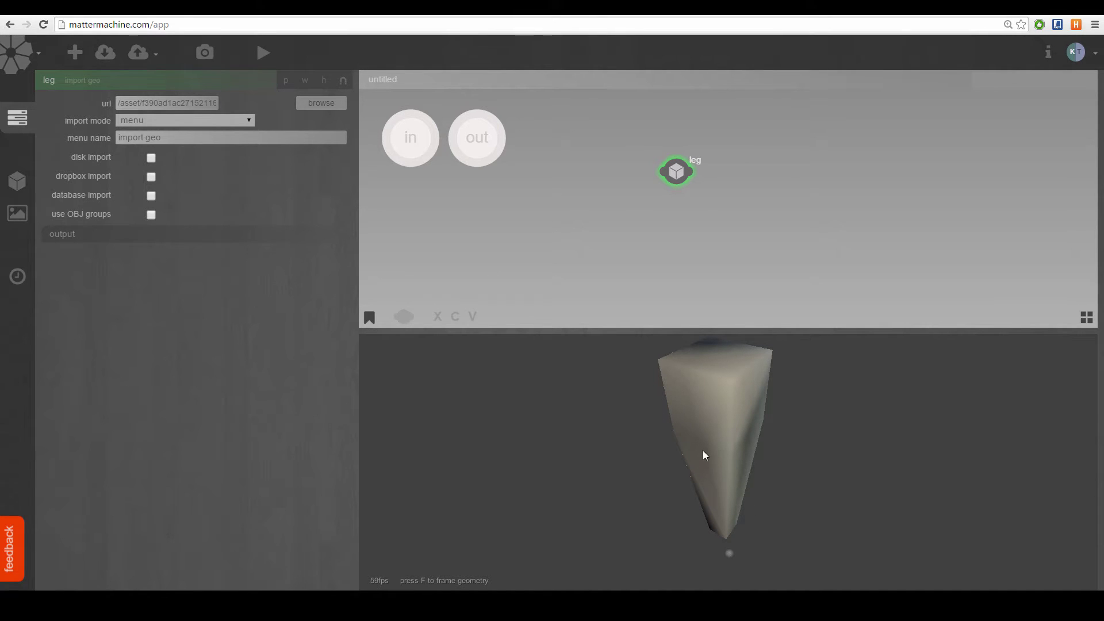
- Add an unweld vertices node fed by the leg node and place it directly beside it
left_click_drag(704, 225, 691, 229)
key("Tab")
type("unwel")
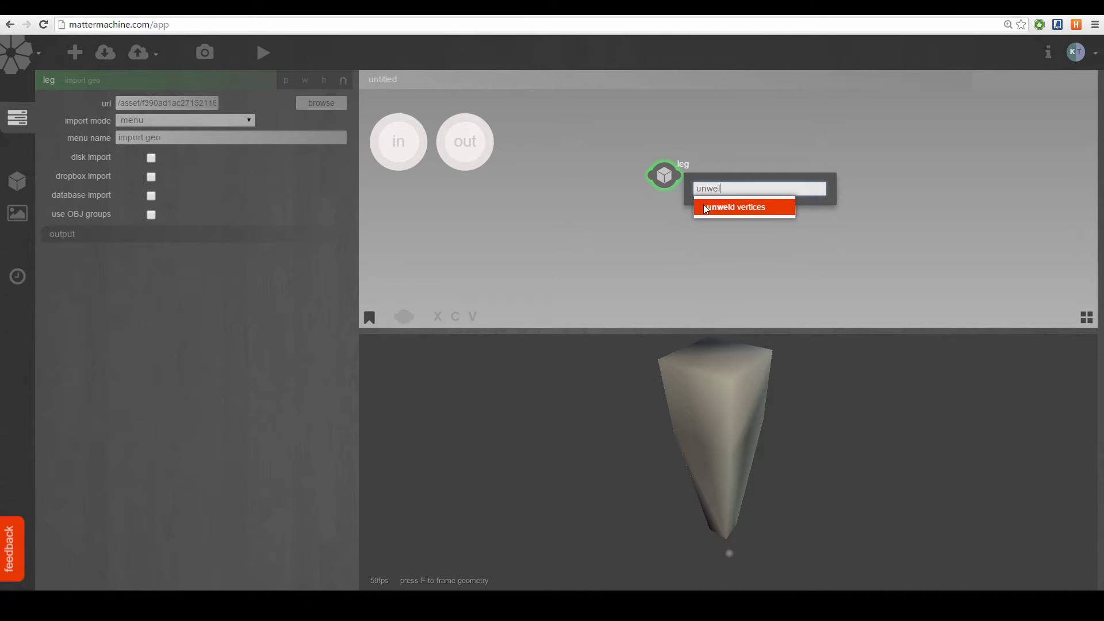
left_click(706, 208)
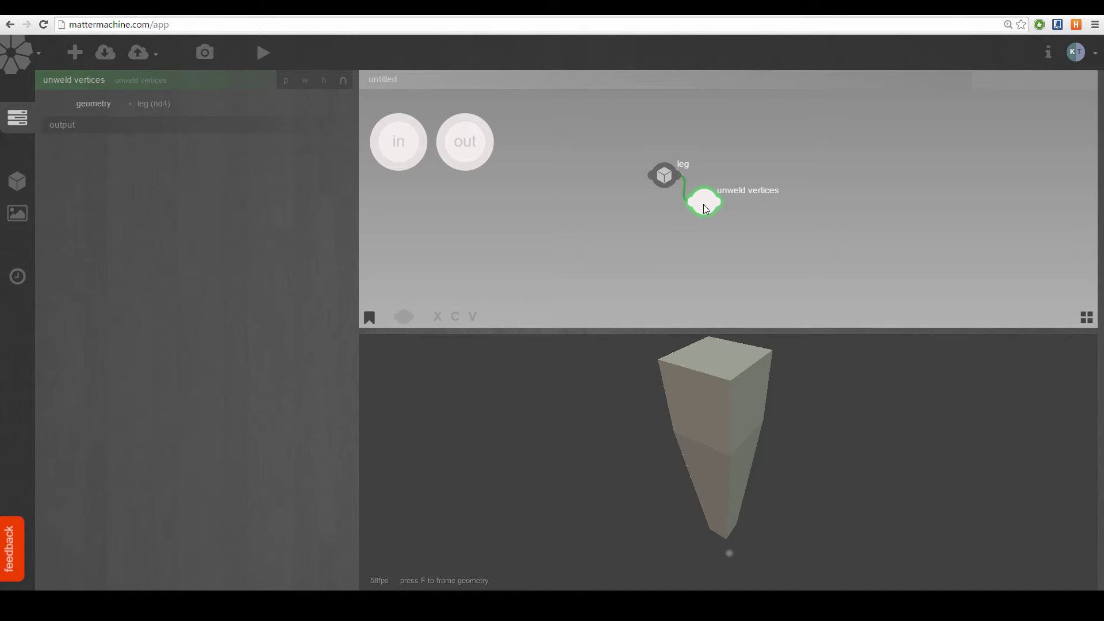
left_click_drag(703, 205, 705, 195)
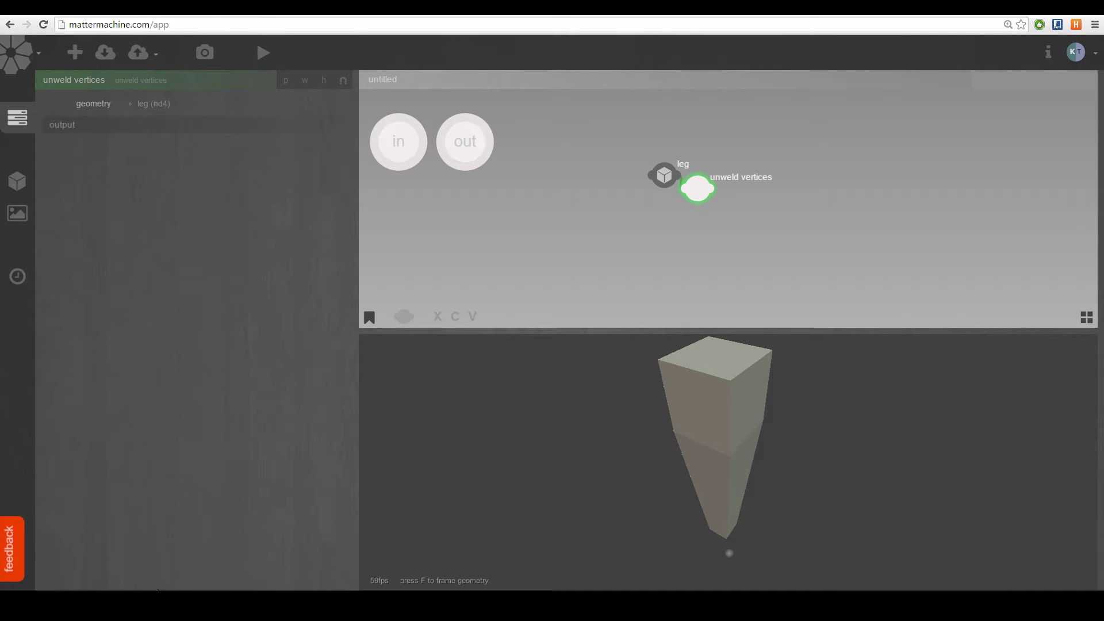
- Import support.obj and tabletop.obj from the sketchup demo folder as separate nodes below the leg node
left_click(157, 602)
left_click(91, 319)
left_click(146, 248)
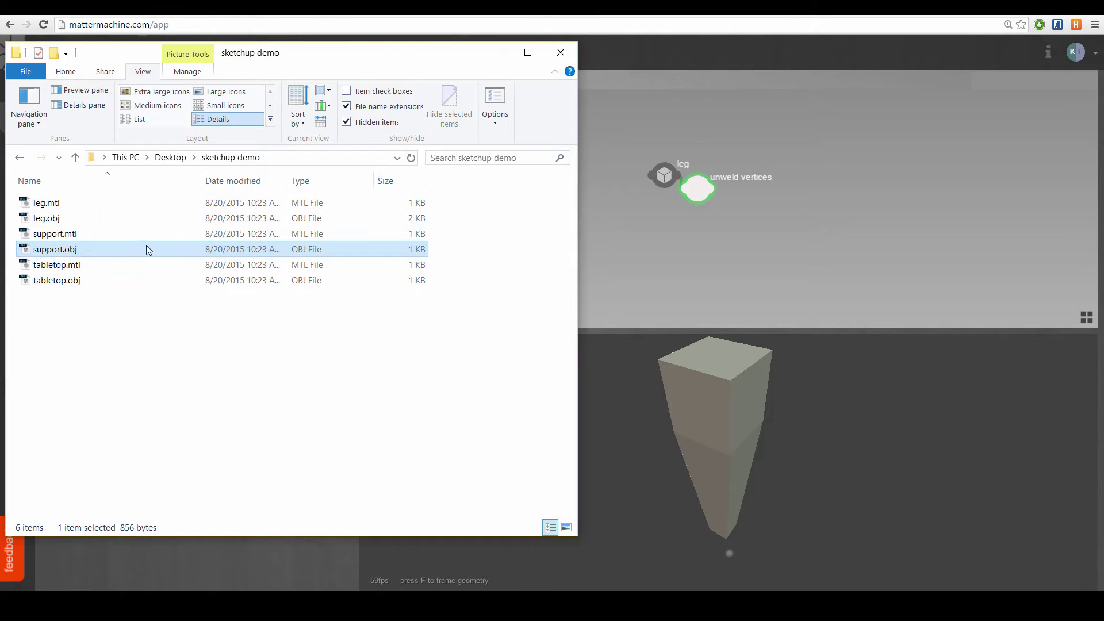
left_click_drag(149, 249, 647, 234)
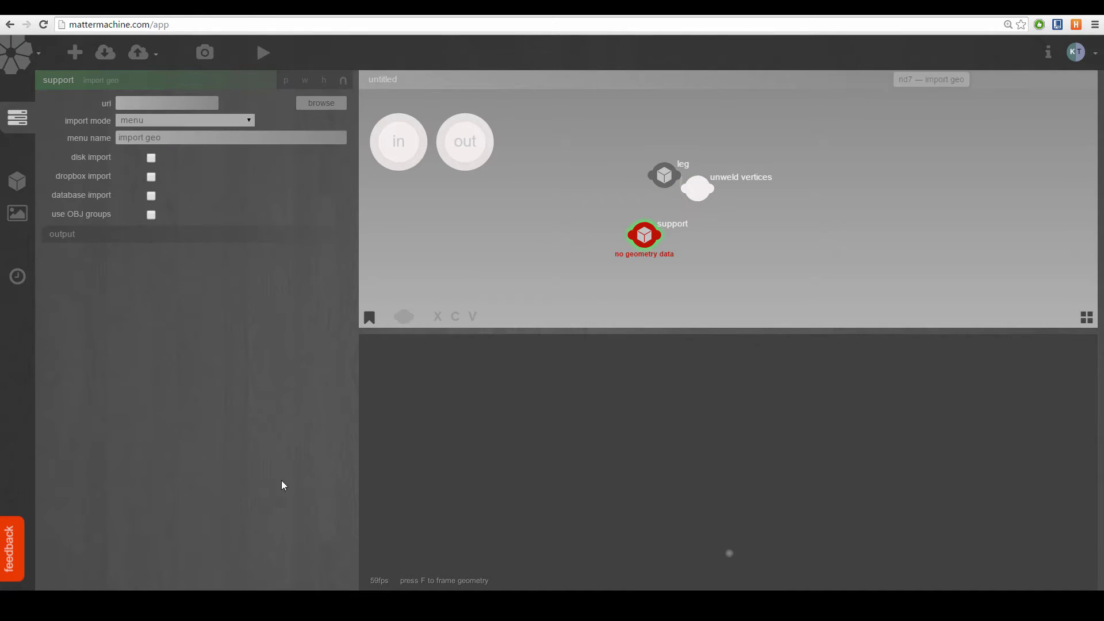
key("alt+Tab")
left_click_drag(74, 283, 654, 301)
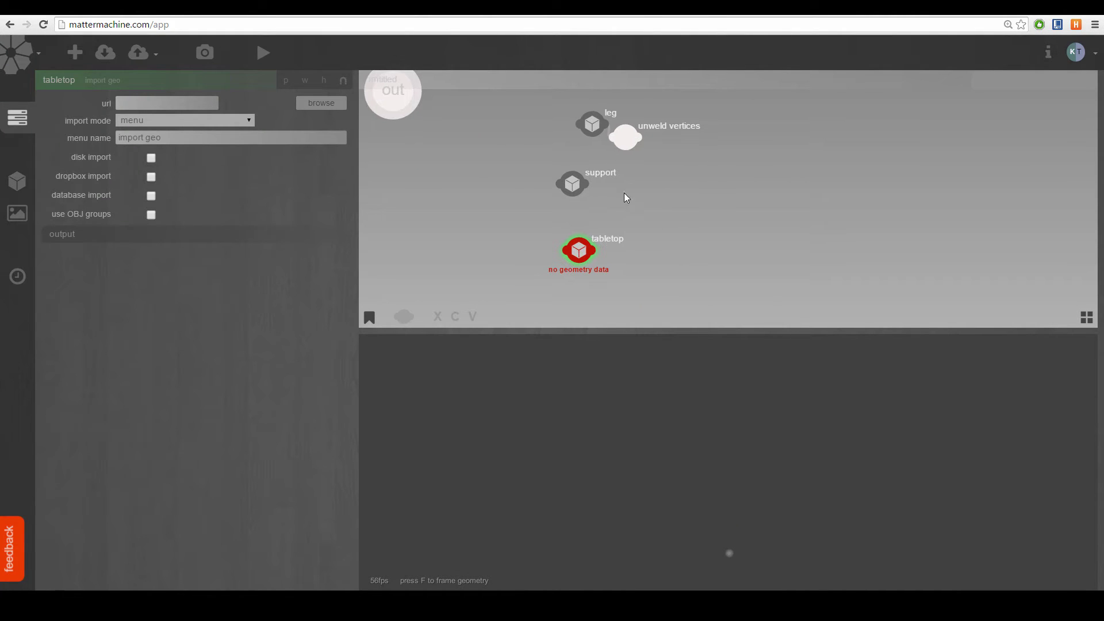
- Add an unweld vertices node fed by the support node and place it directly beside it
left_click(573, 185)
key("Tab")
type("un")
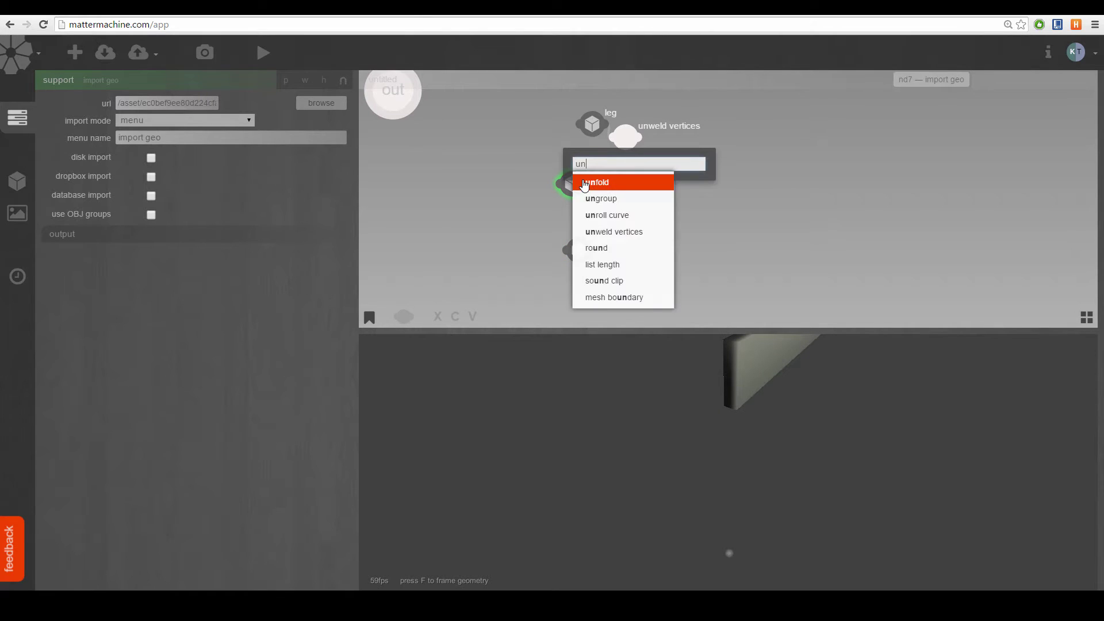
type("weld")
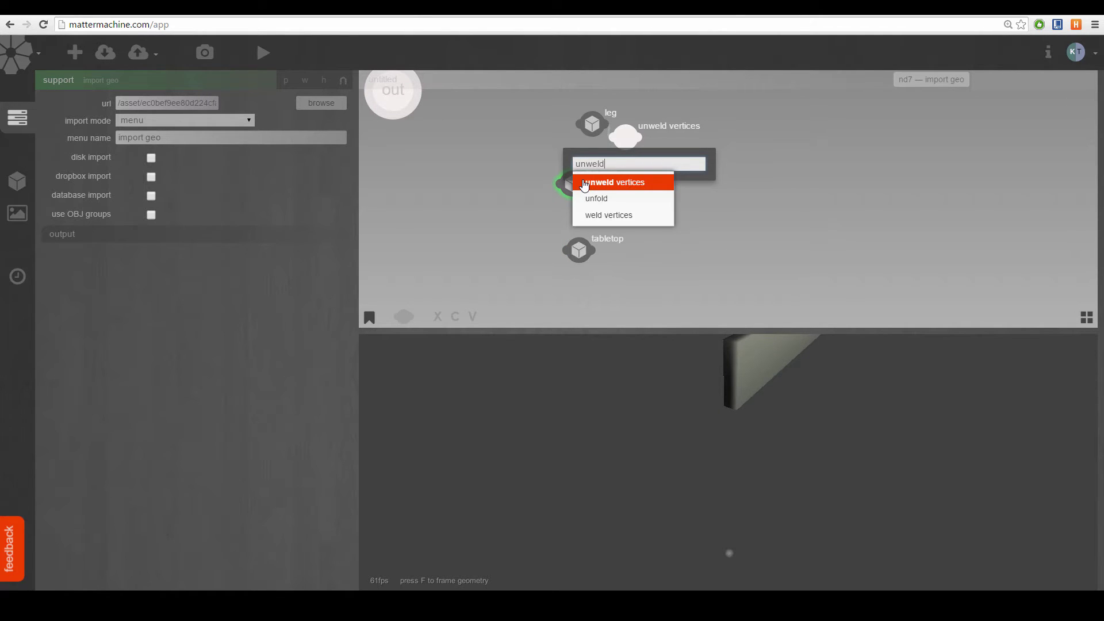
key("Return")
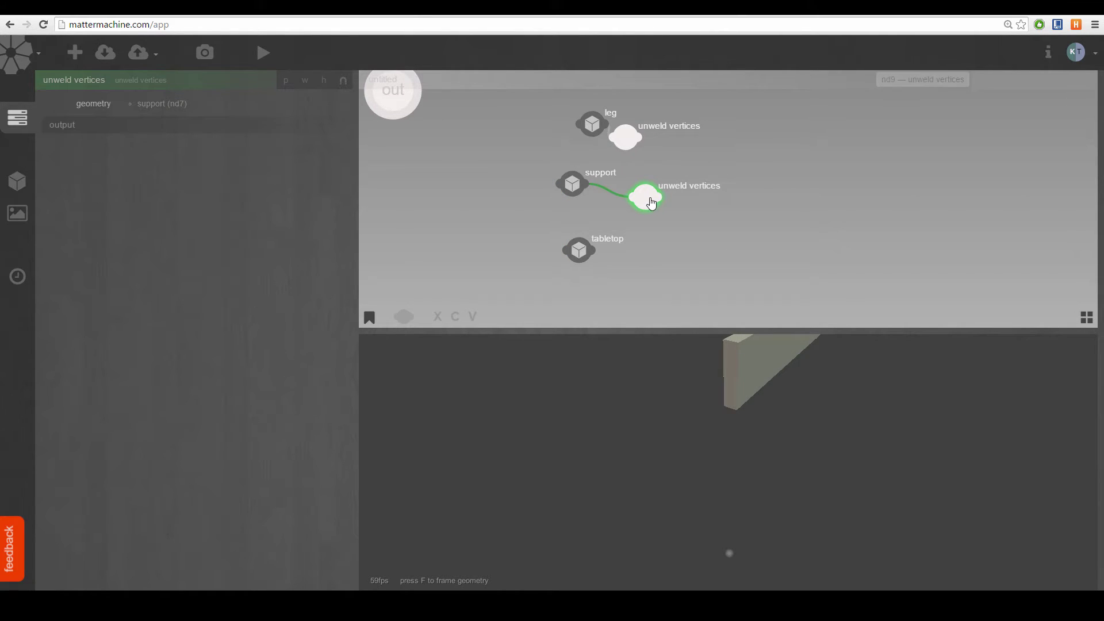
left_click_drag(646, 197, 599, 196)
- Attach an unweld vertices node to the tabletop node, inspect the slab's geometry, and snug the new node against its source
left_click(581, 255)
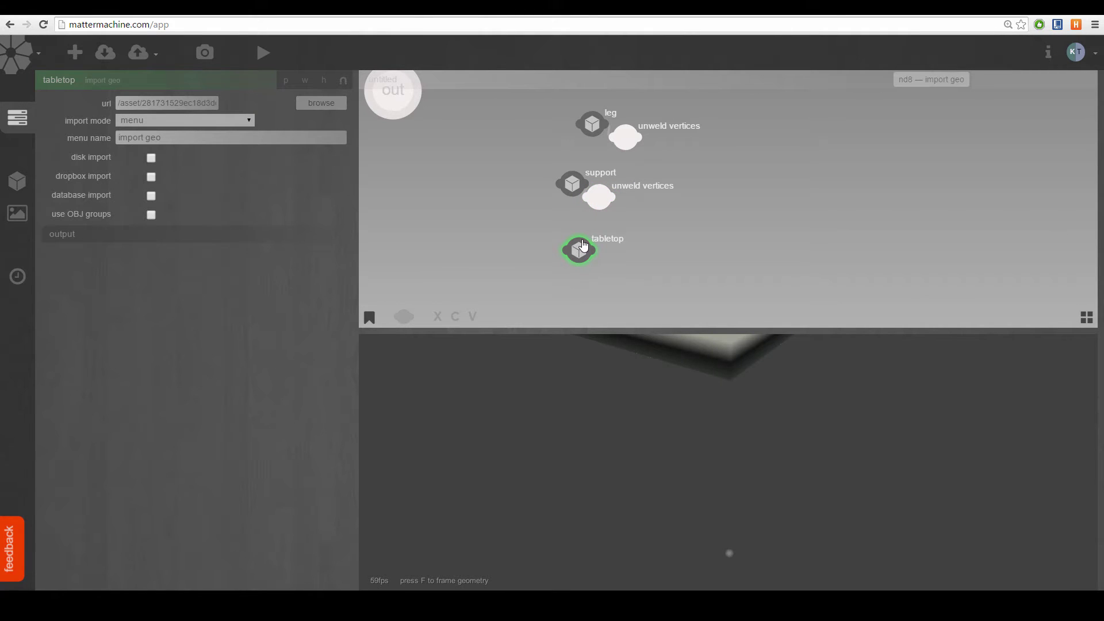
key("Tab")
type("un")
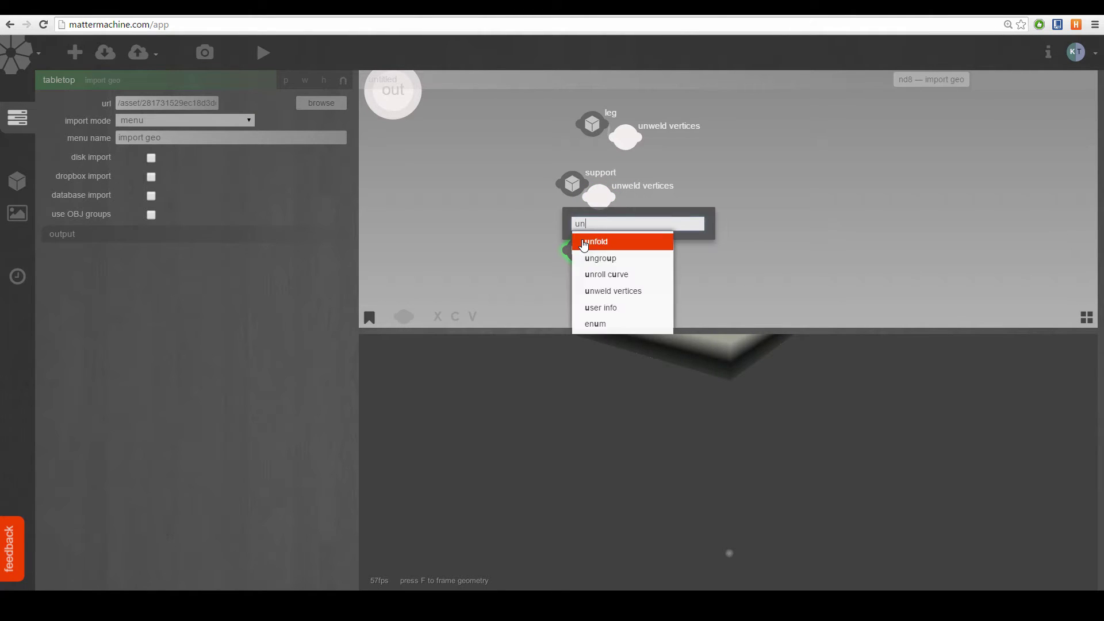
type("weld")
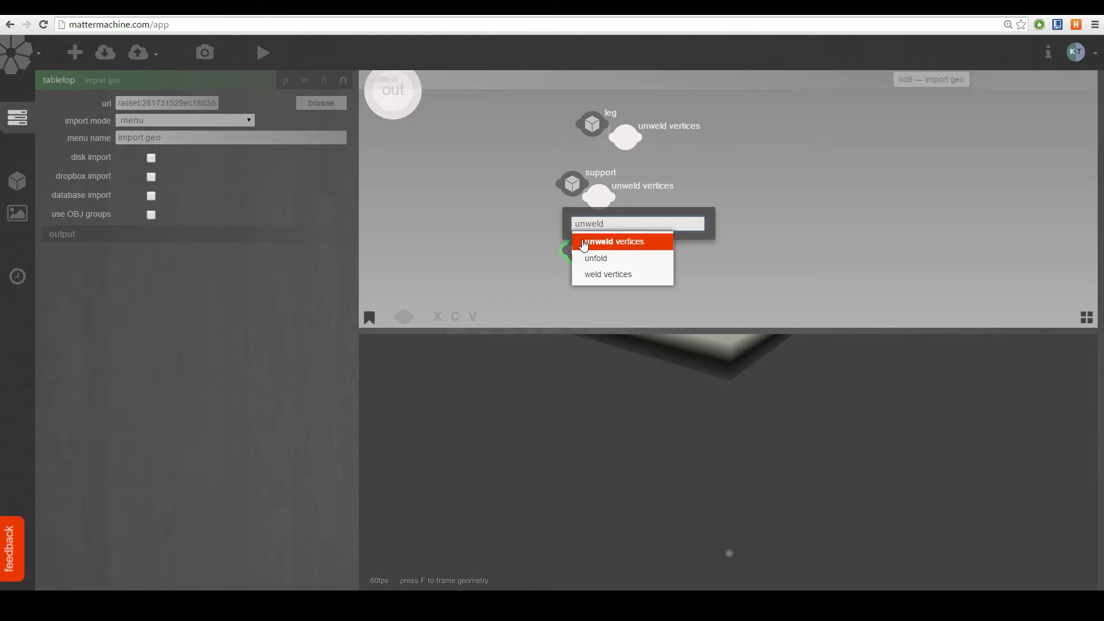
left_click(585, 245)
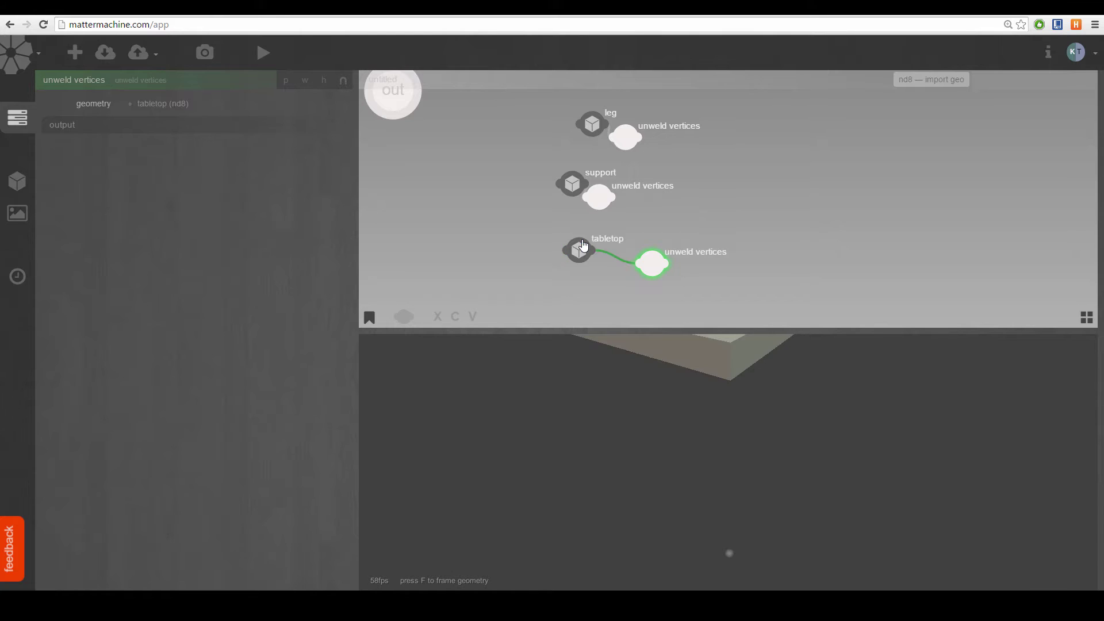
left_click_drag(717, 405, 586, 380)
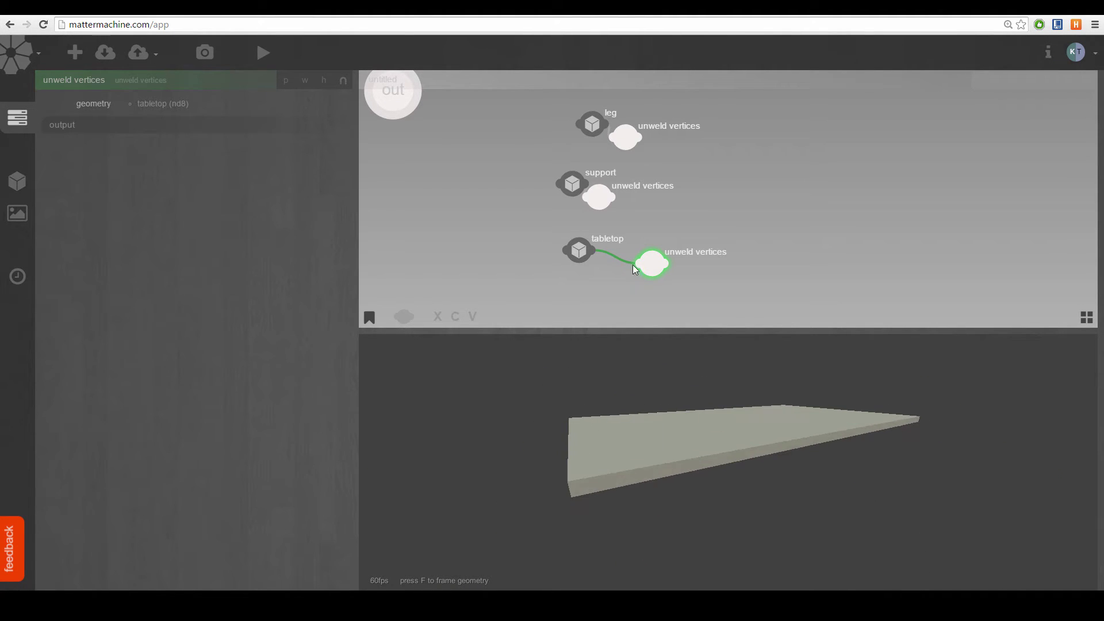
left_click_drag(658, 276, 609, 274)
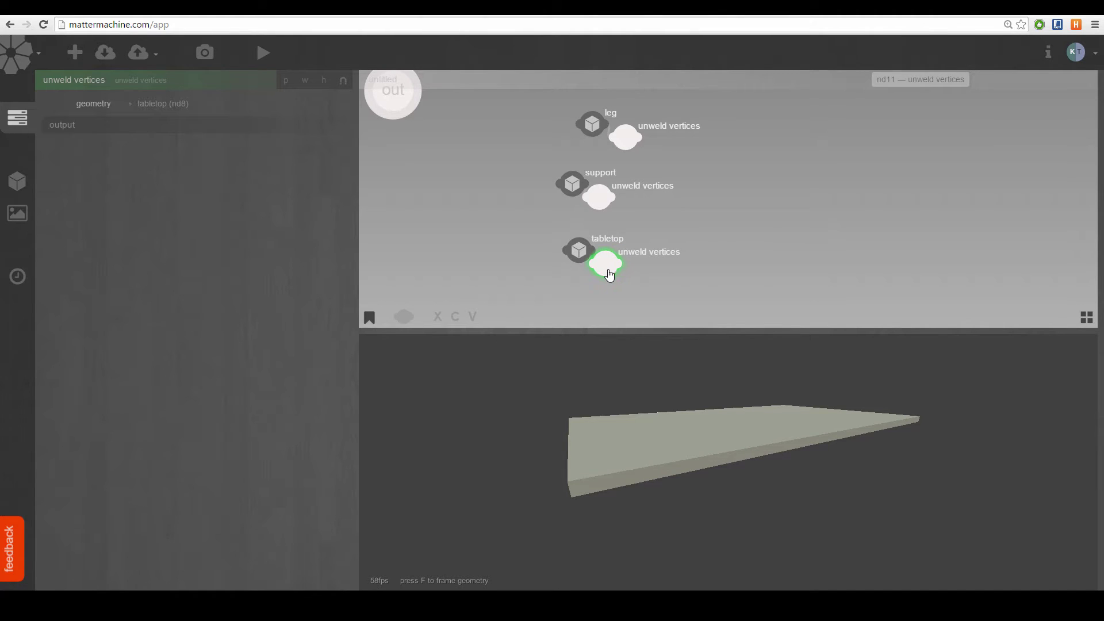
- Add a geometry centroid node fed by the tabletop's unweld vertices node and reveal its output values
mouse_move(735, 468)
left_mouse_down()
mouse_move(636, 518)
mouse_move(673, 493)
mouse_move(780, 471)
mouse_move(823, 420)
mouse_move(799, 460)
mouse_move(858, 463)
mouse_move(838, 496)
mouse_move(834, 463)
mouse_move(757, 461)
mouse_move(688, 484)
mouse_move(734, 490)
left_mouse_up()
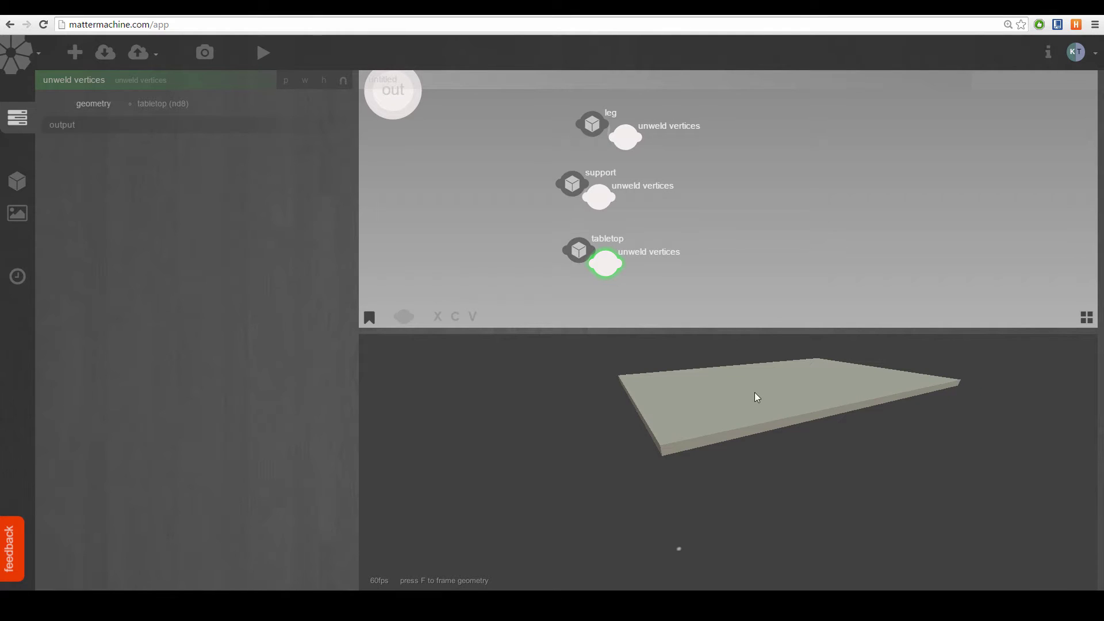
left_click_drag(786, 389, 791, 408)
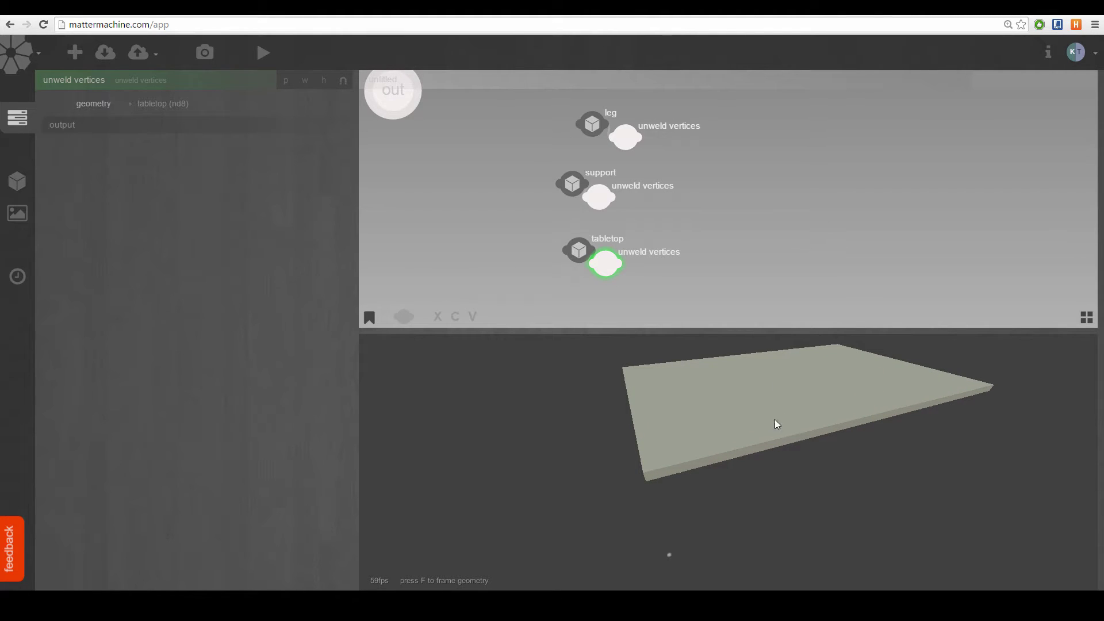
left_click_drag(765, 512, 624, 249)
left_click(634, 236)
double_click(634, 237)
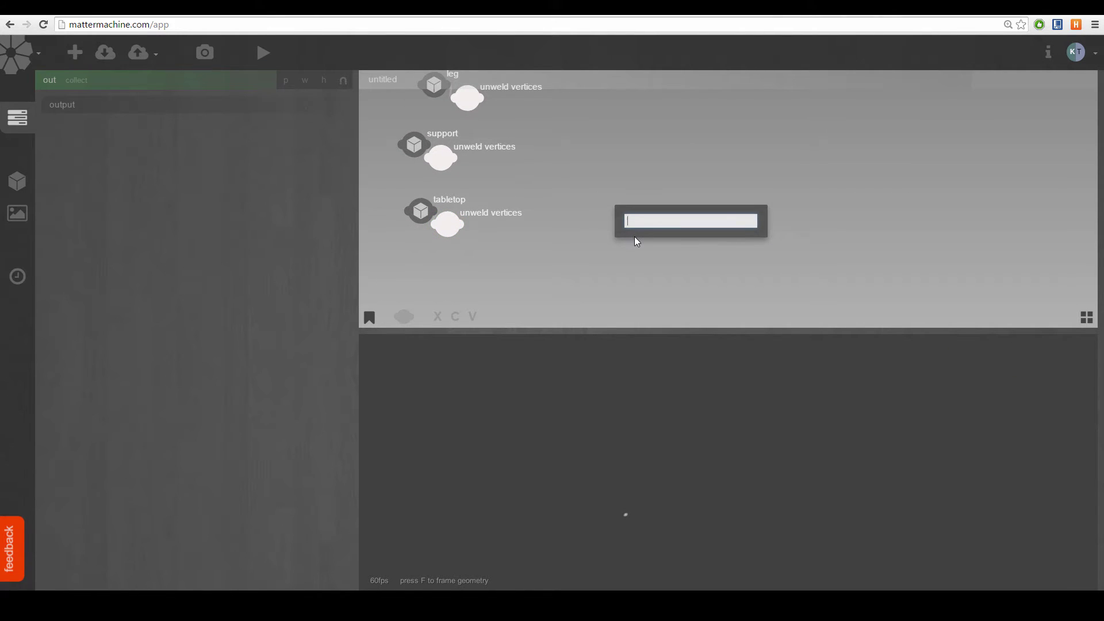
type("geo")
key("Down")
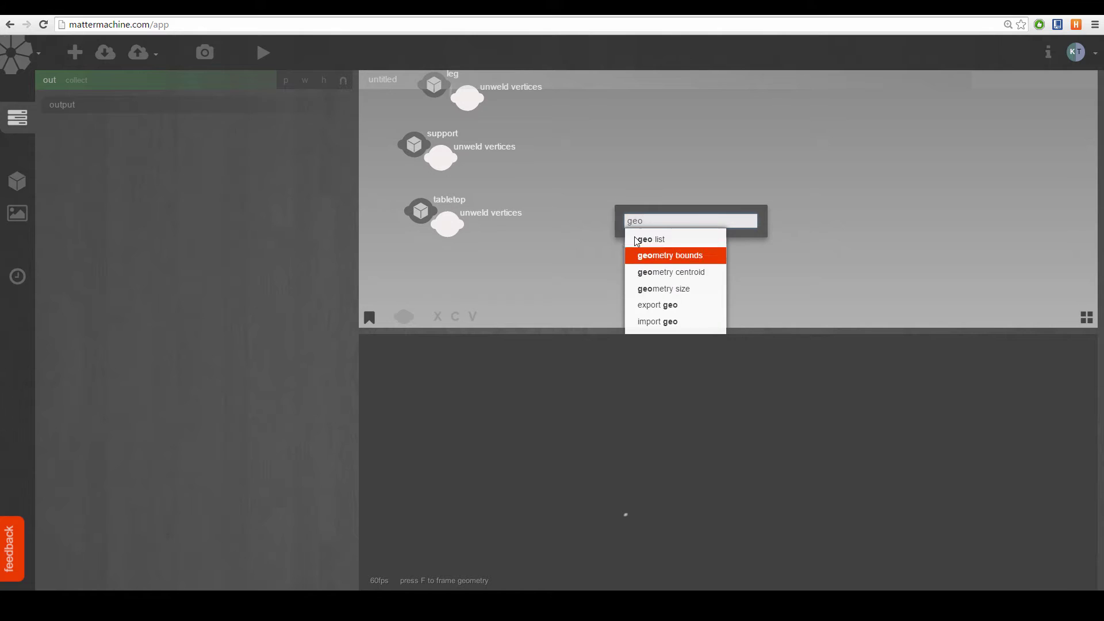
key("Return")
left_click_drag(466, 227, 609, 229)
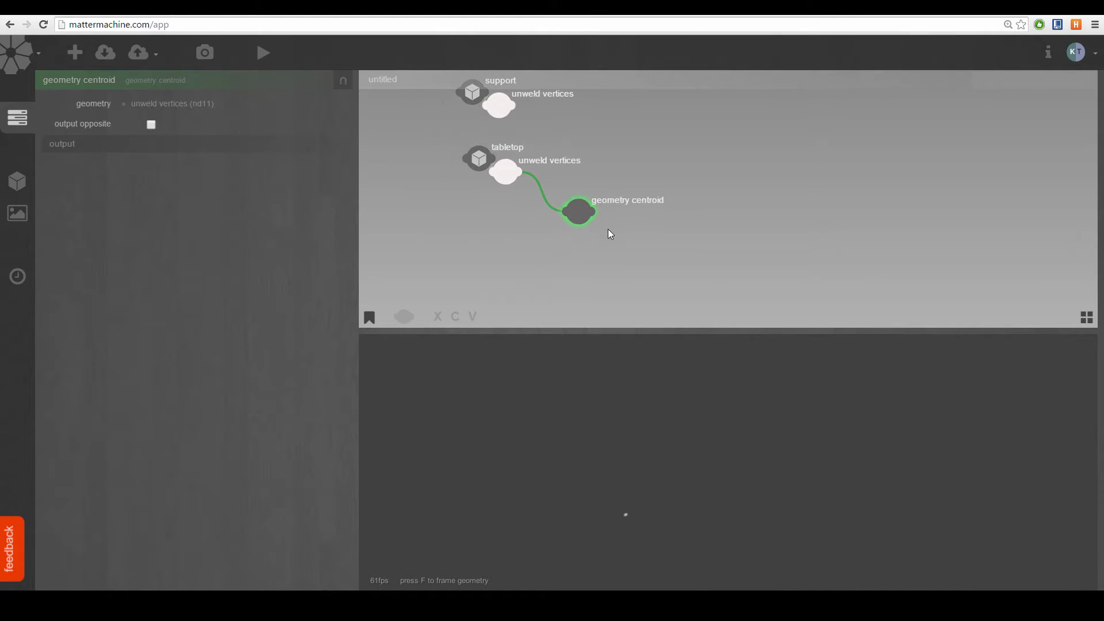
left_click(571, 216)
left_click(214, 148)
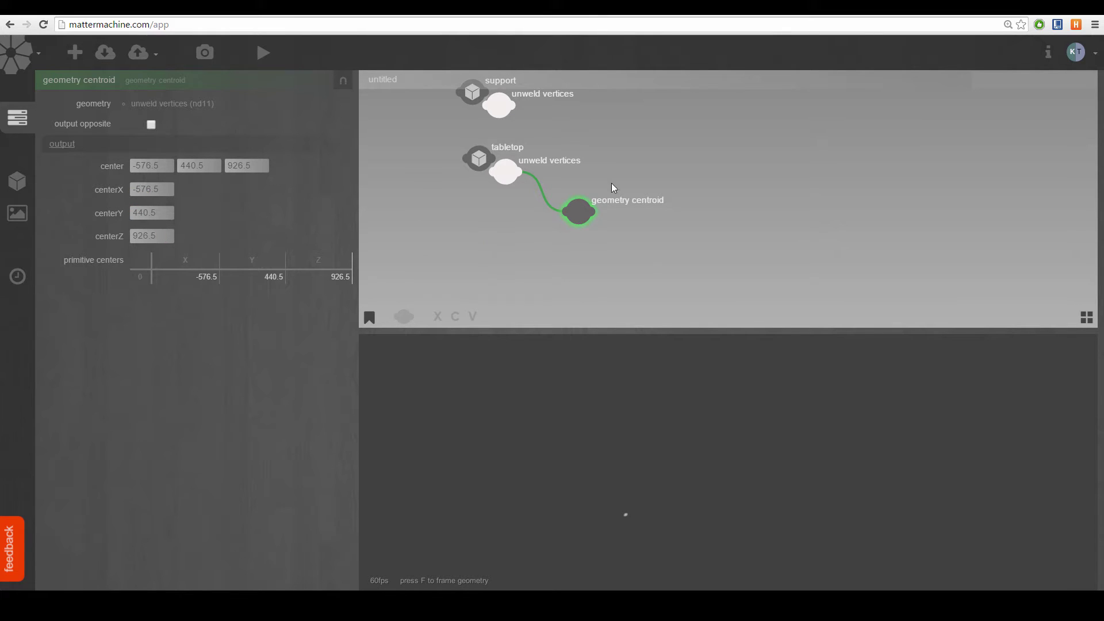
- Add a multiply vector node next to the geometry centroid node and feed its vector1 from the centroid's center output
left_click_drag(615, 187, 531, 220)
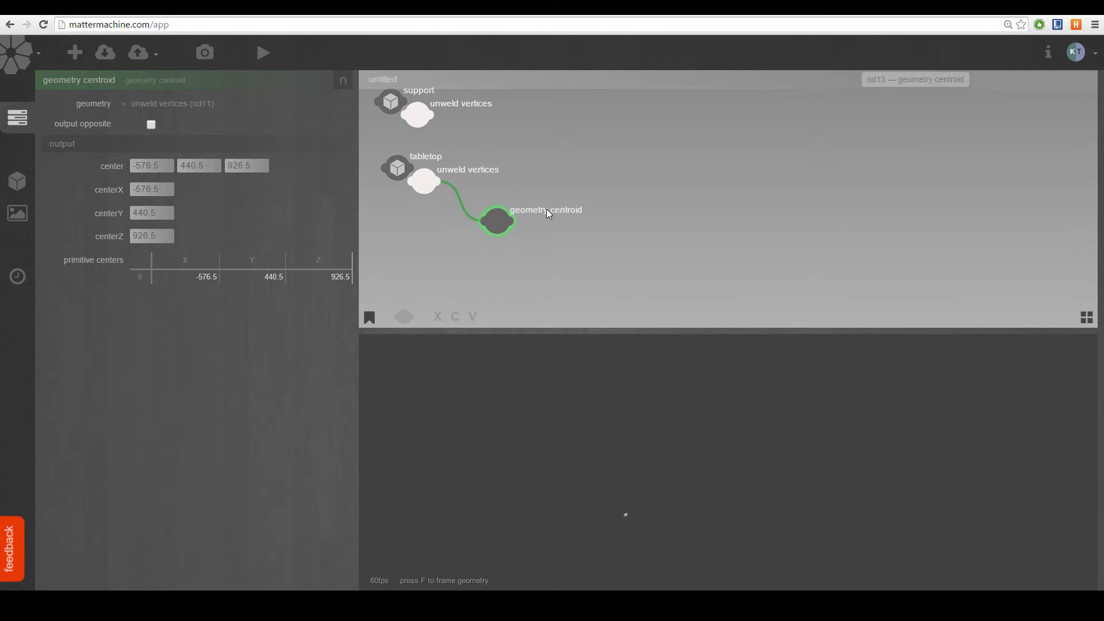
double_click(547, 212)
type("mu")
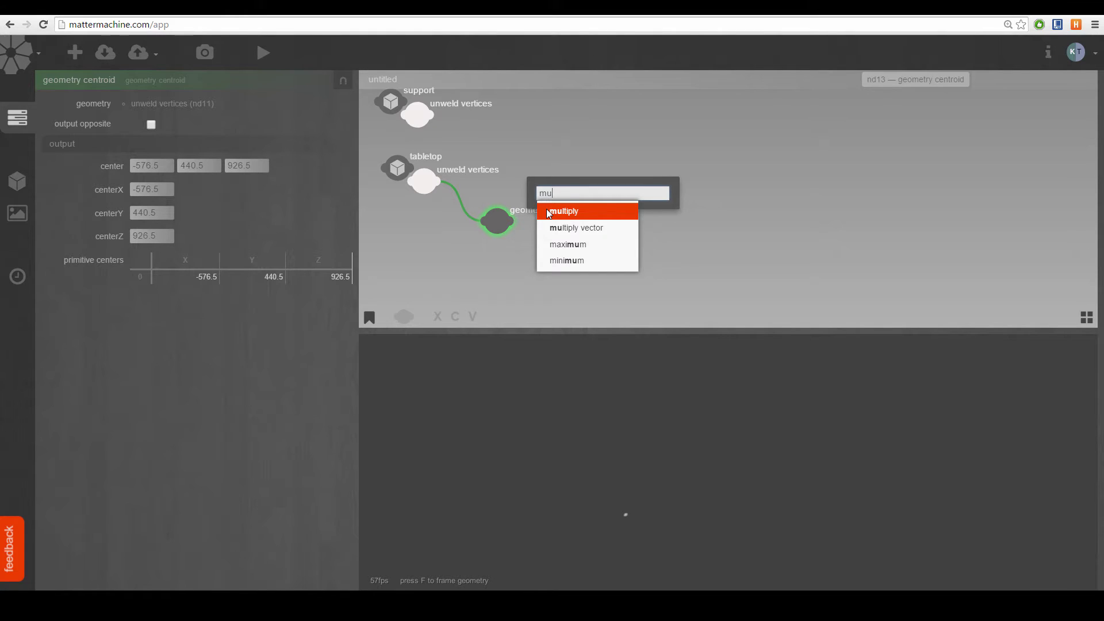
key("Down")
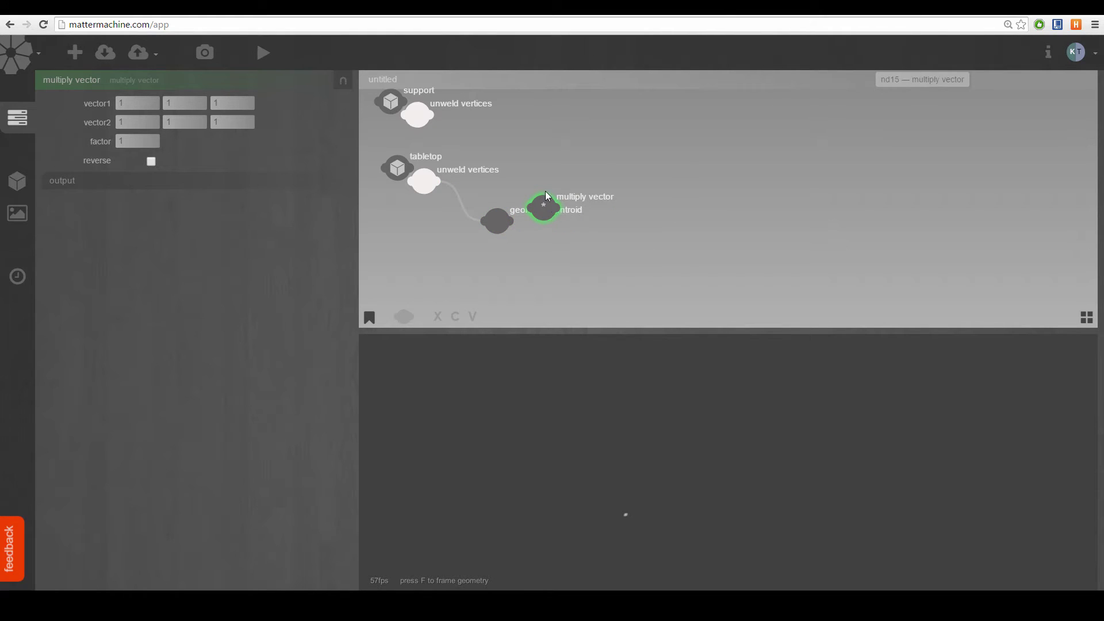
left_click_drag(546, 207, 552, 250)
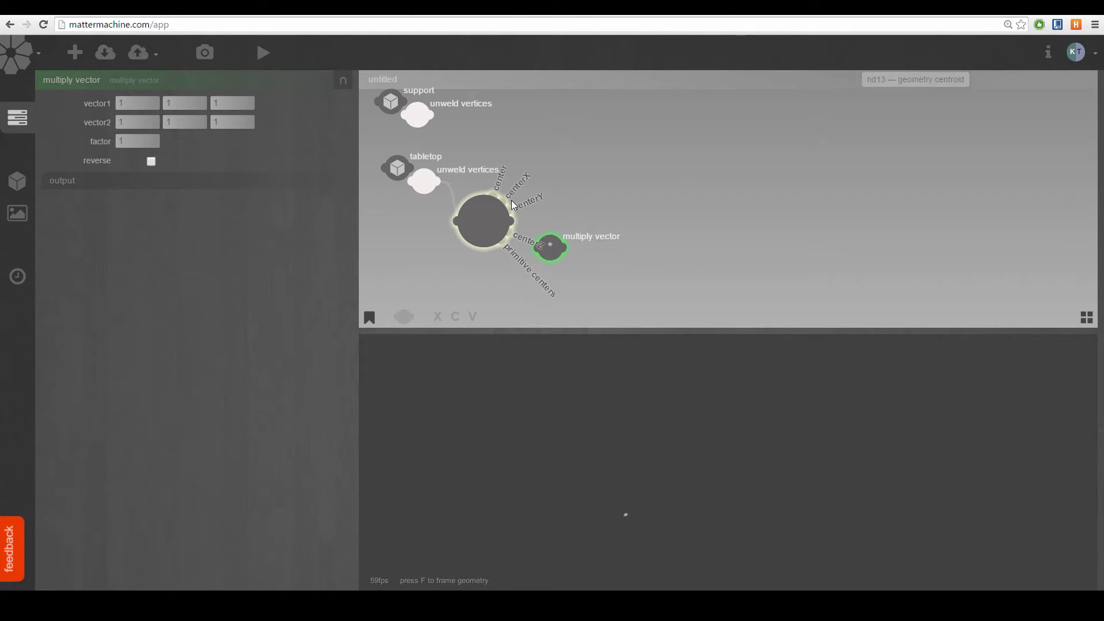
left_click_drag(511, 181, 545, 242)
left_click_drag(608, 208, 580, 199)
double_click(588, 205)
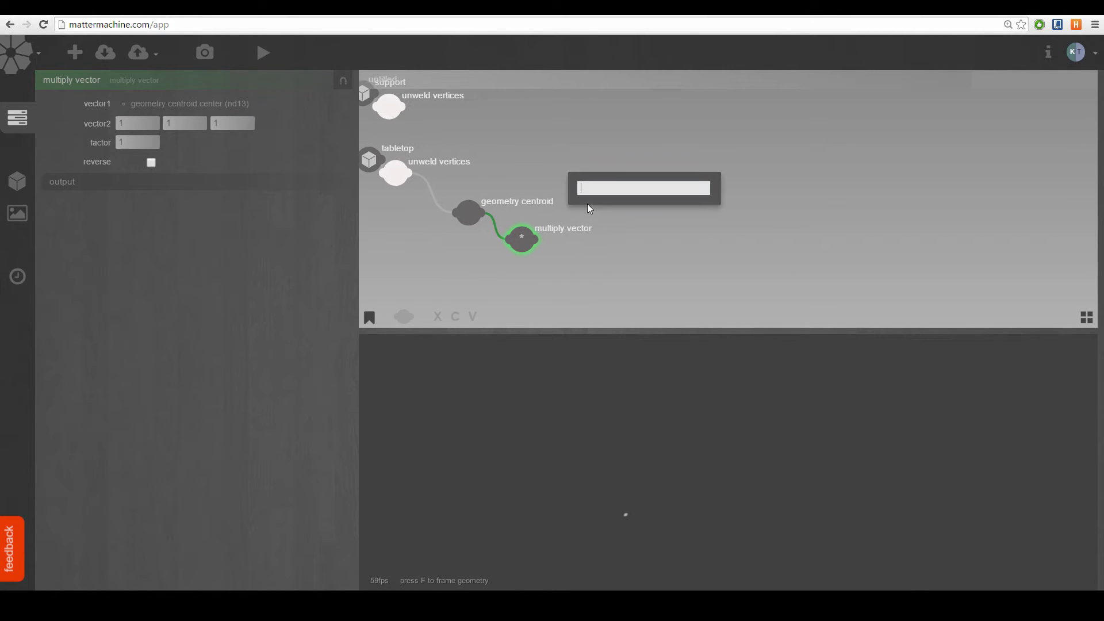
type("muly")
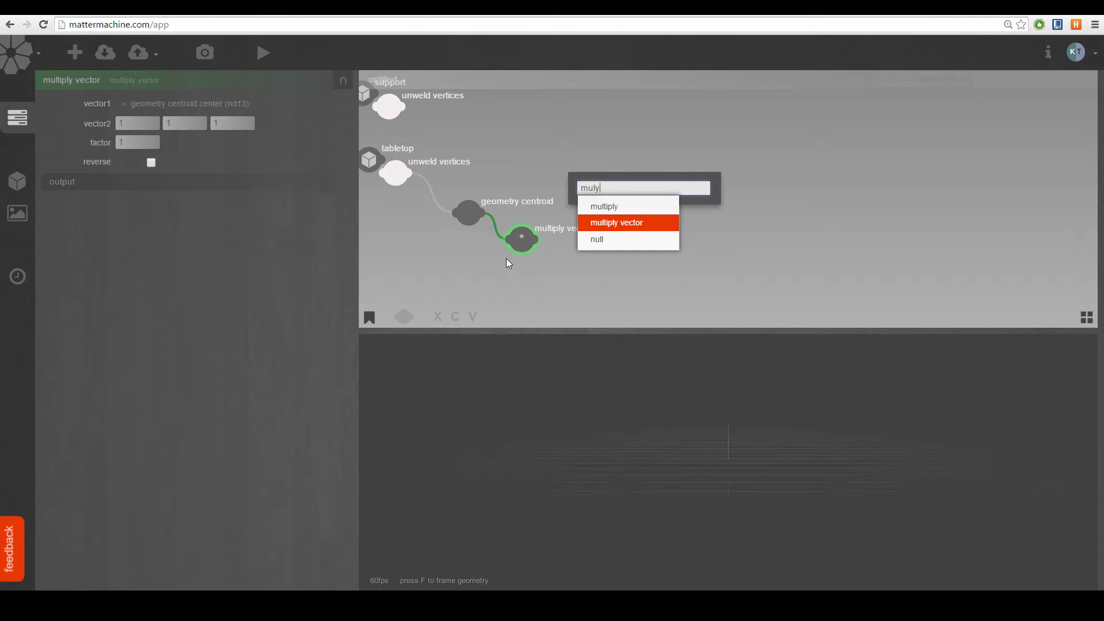
left_click_drag(508, 262, 550, 250)
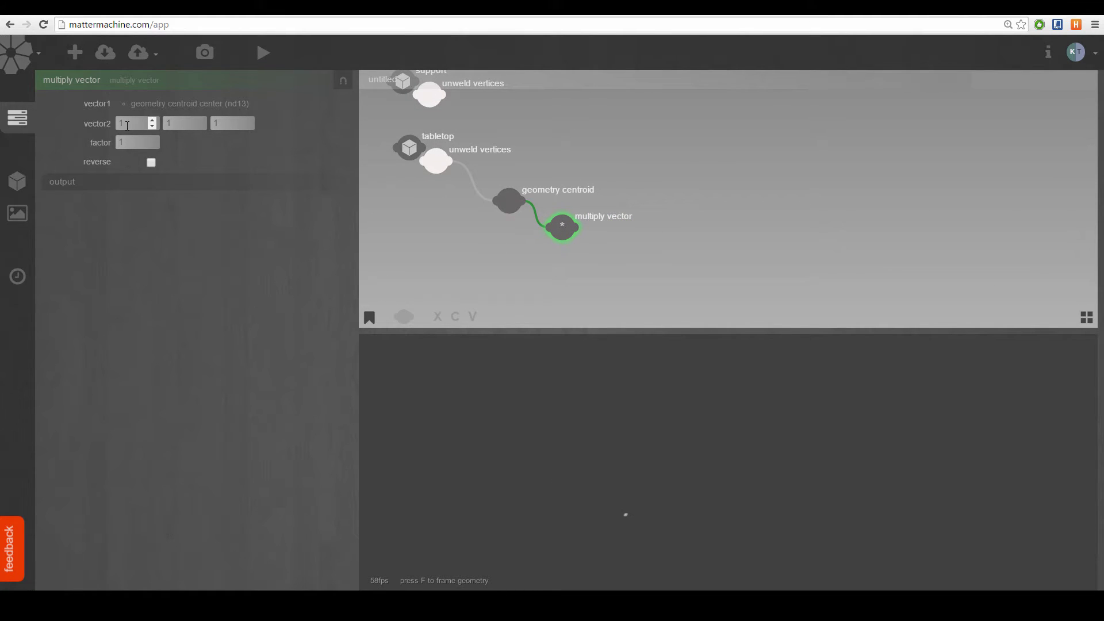
- Enable reverse on the multiply vector node and place the node directly beside the geometry centroid node
left_click_drag(556, 239, 630, 207)
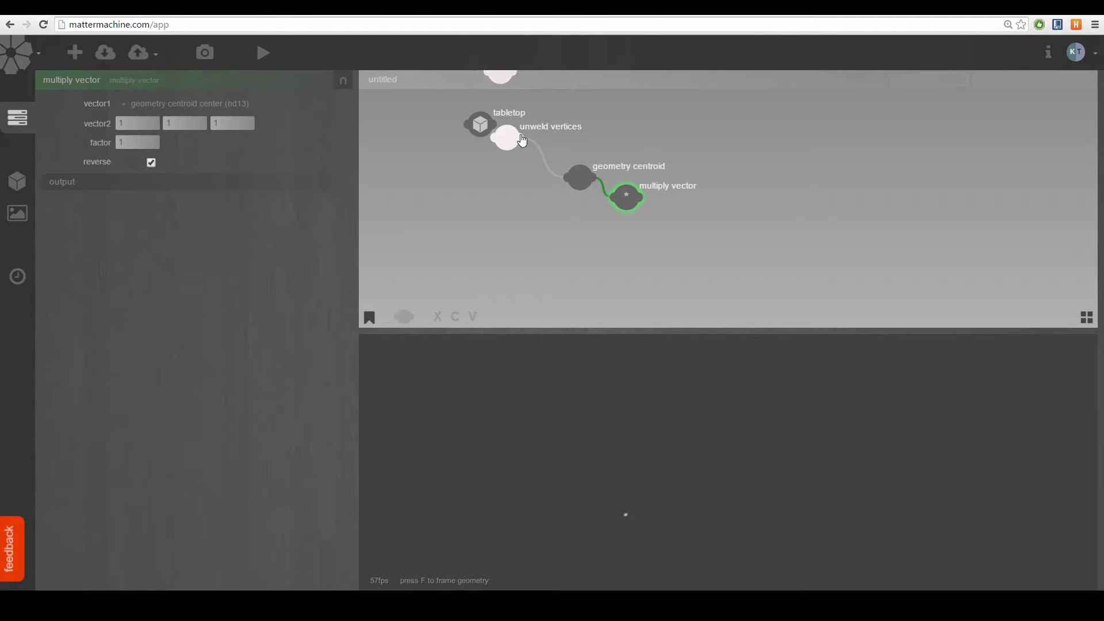
middle_click_drag(522, 140, 443, 164)
middle_click_drag(496, 213, 452, 225)
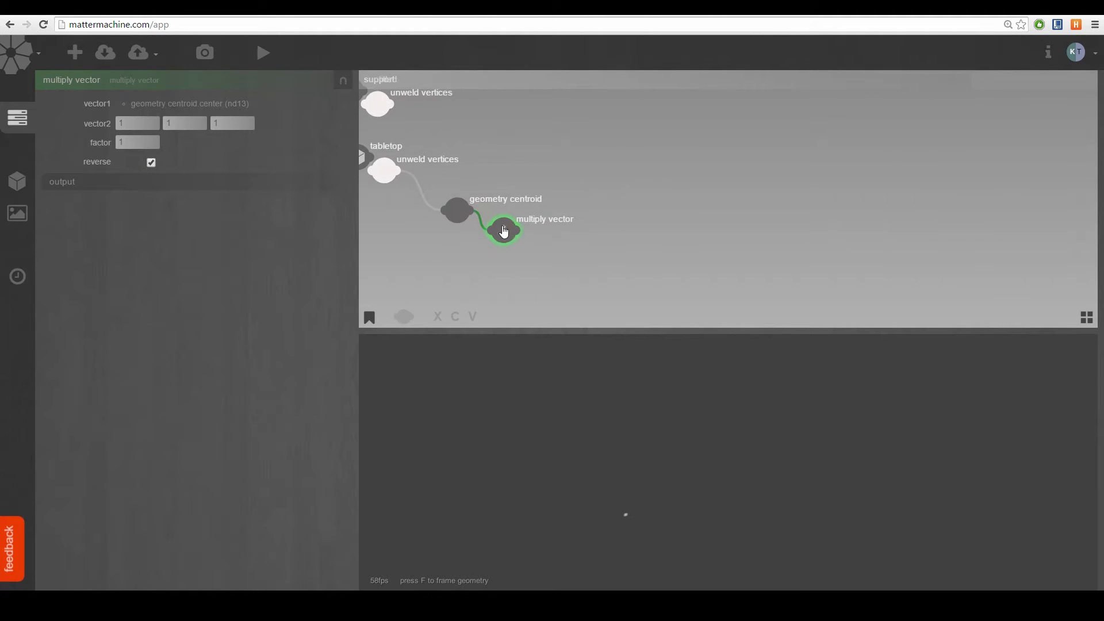
left_click_drag(503, 232, 489, 231)
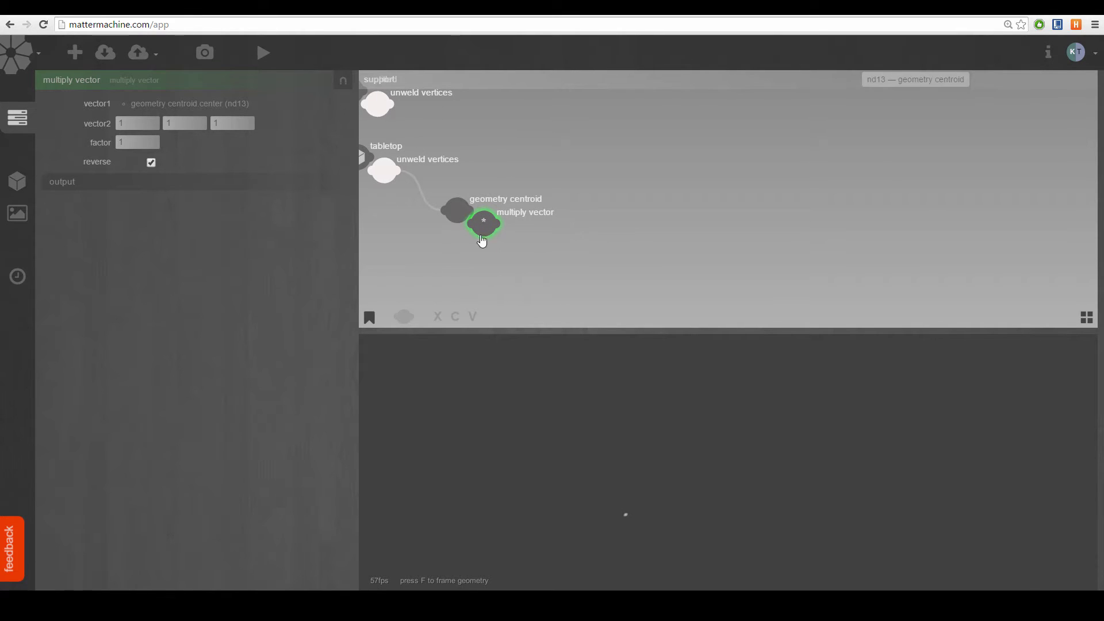
scroll(496, 253, "left", 3)
left_click(500, 219)
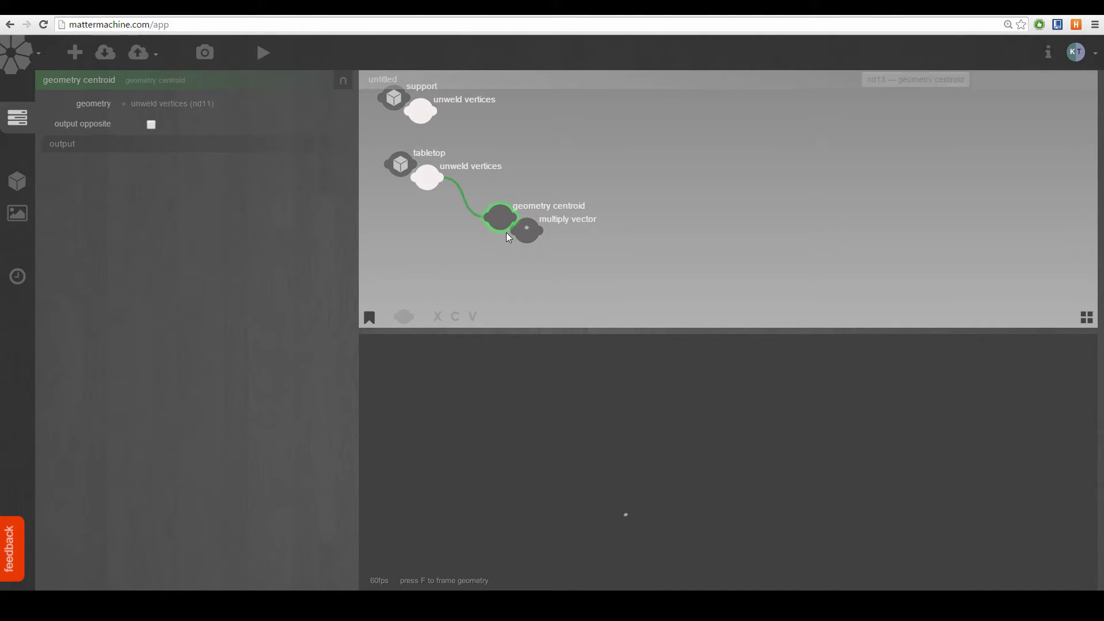
- Add a move node in the free graph area above and beyond the multiply vector node
middle_click_drag(551, 272, 554, 277)
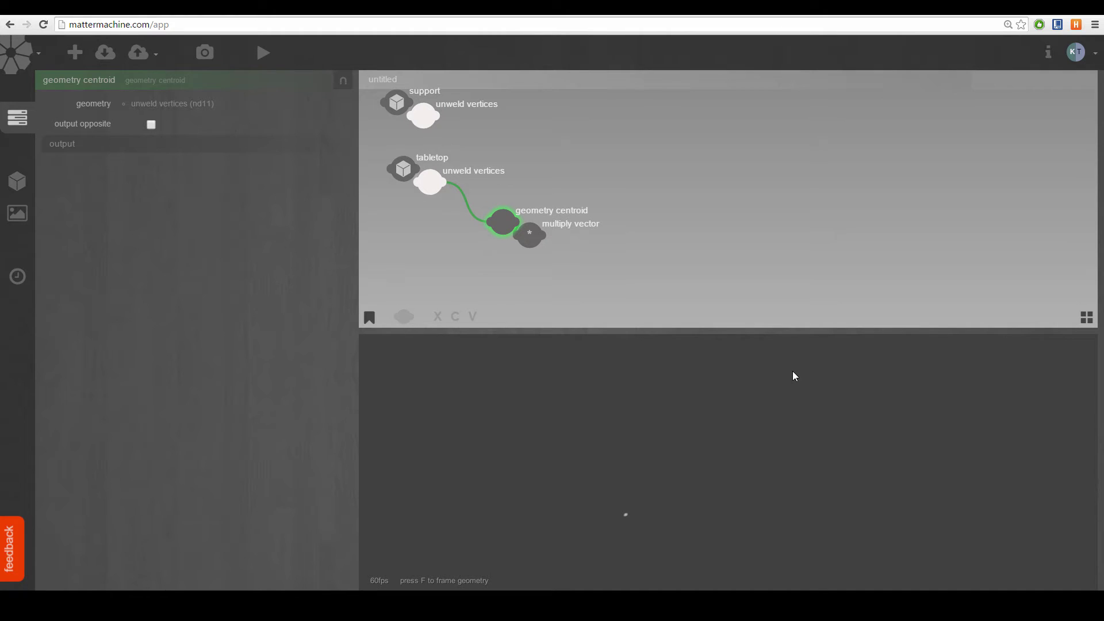
scroll(533, 232, "right", 4)
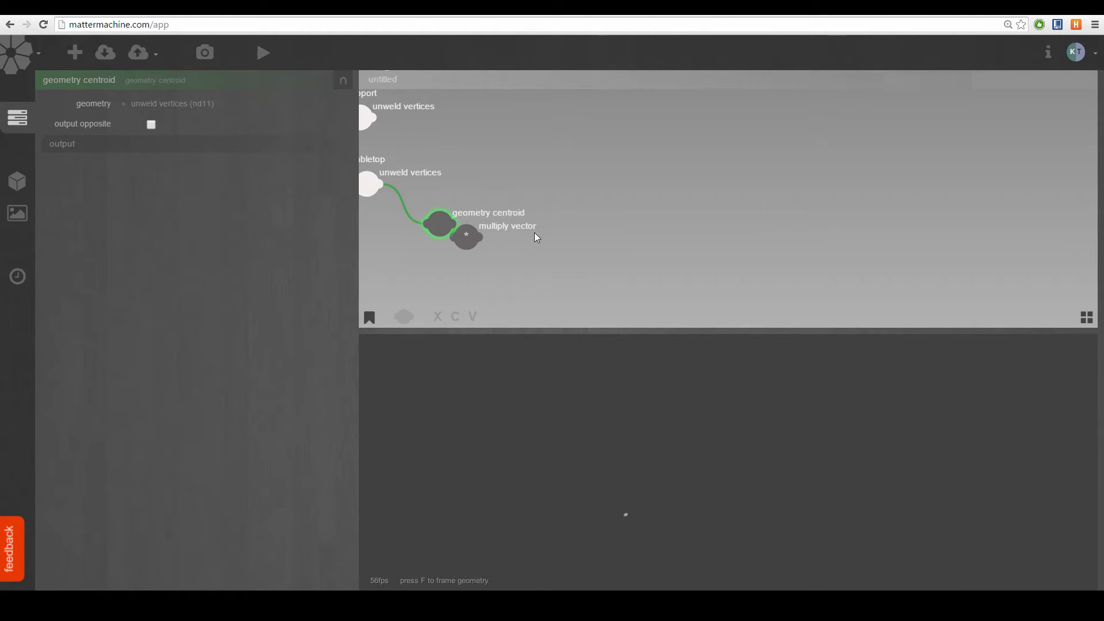
left_click(552, 201)
double_click(554, 182)
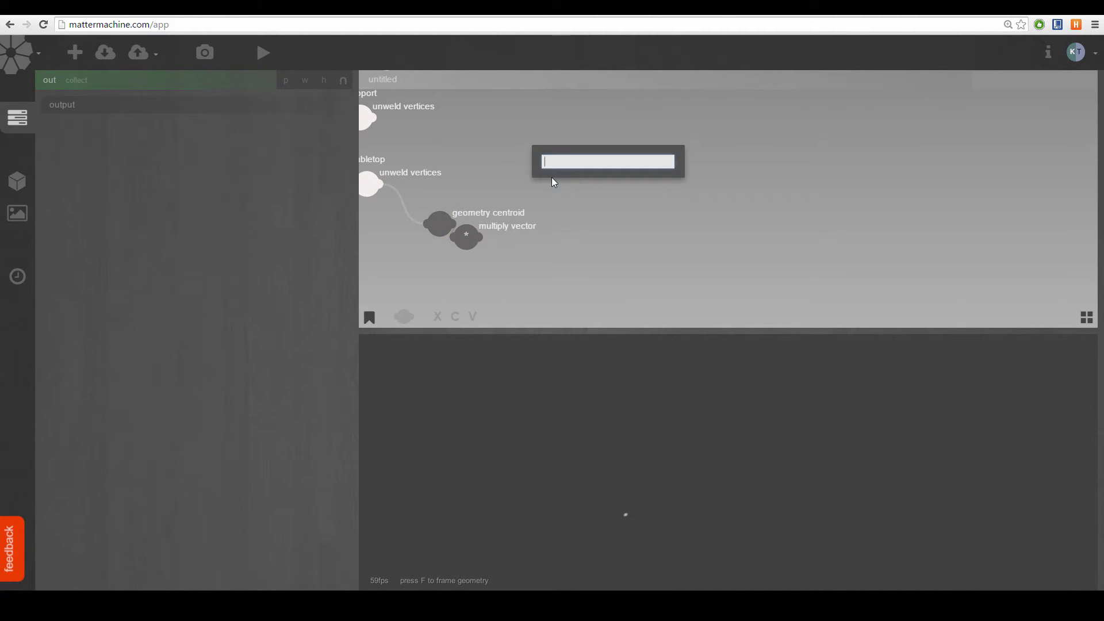
type("move")
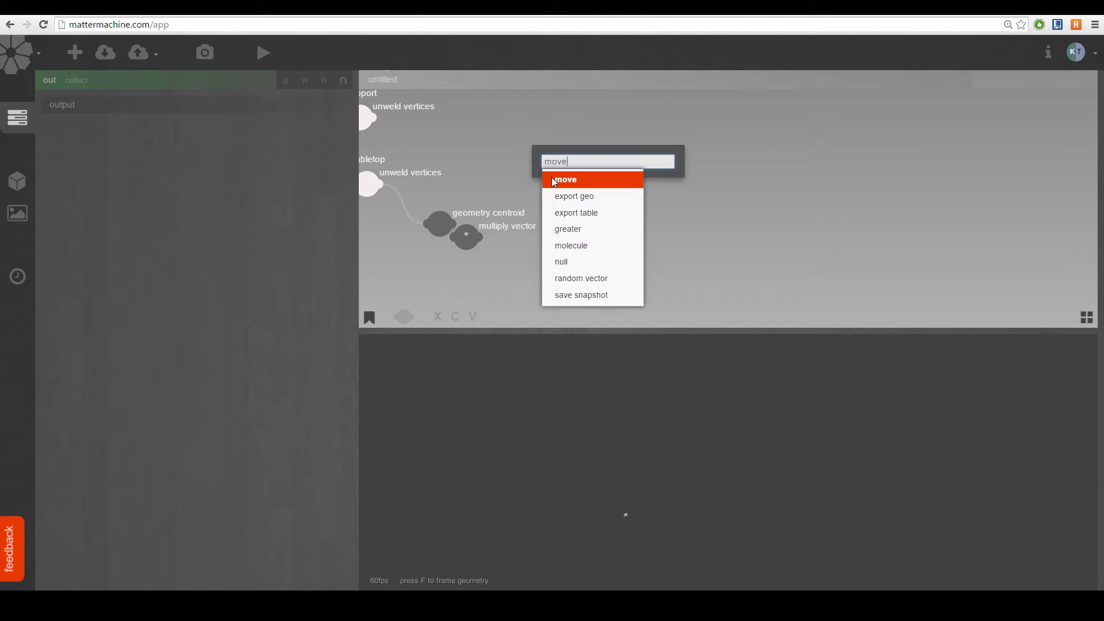
key("BackSpace")
key("BackSpace")
key("BackSpace")
key("BackSpace")
type("tr")
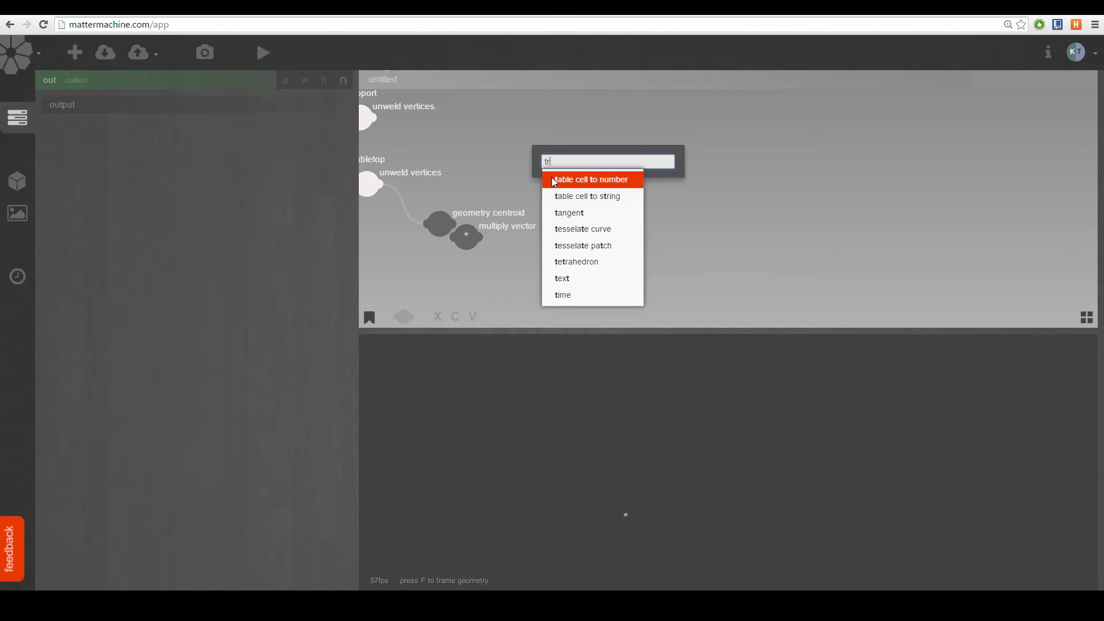
key("BackSpace")
key("BackSpace")
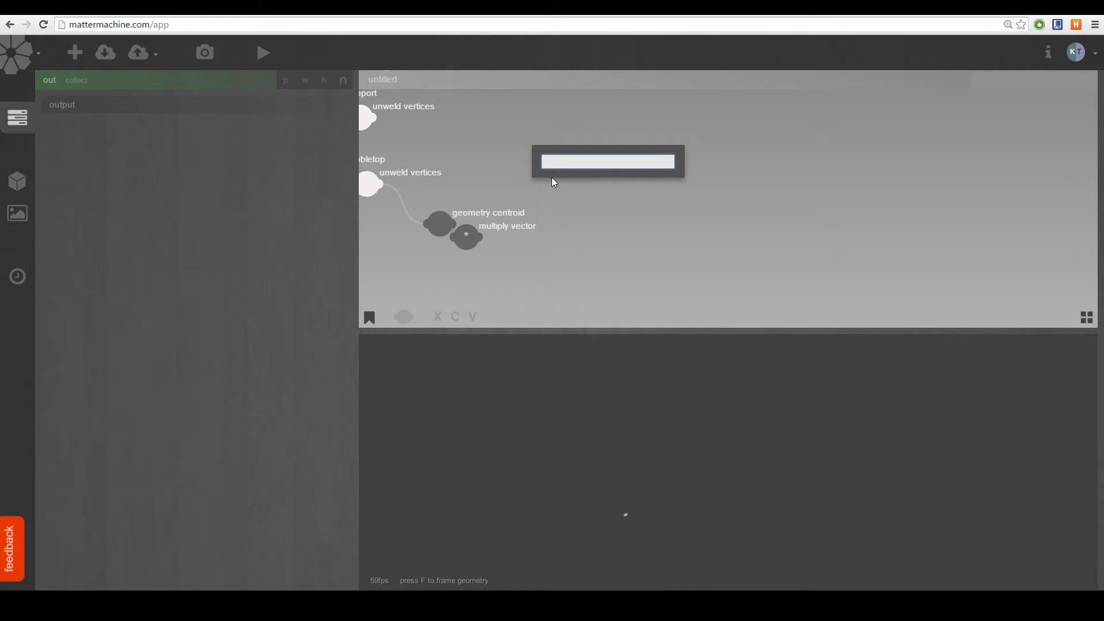
type("move")
key("Return")
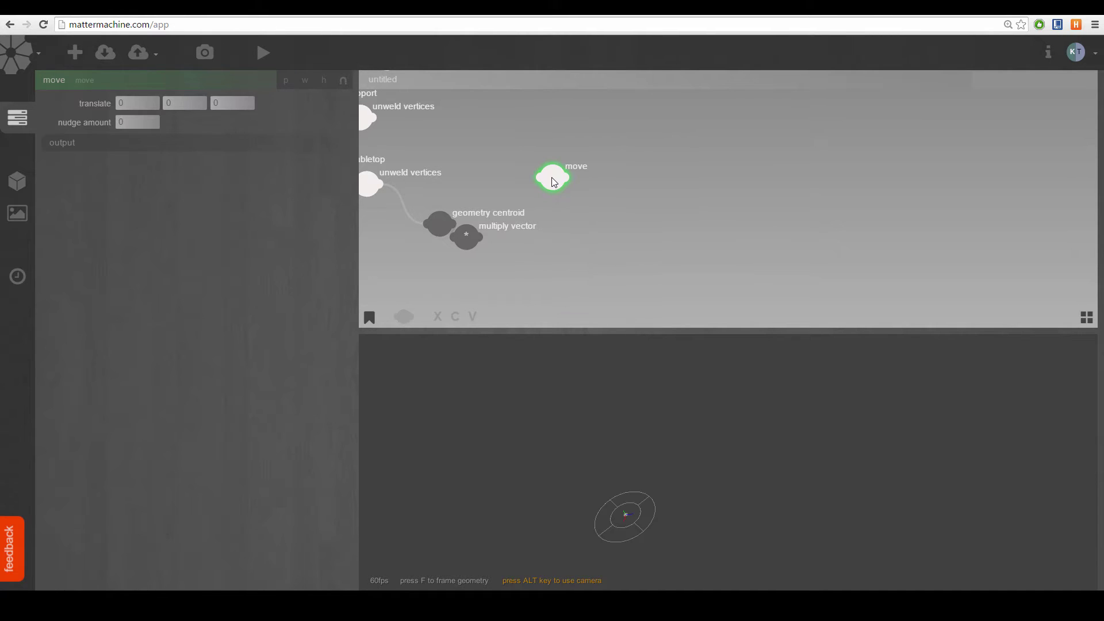
- Connect the multiply vector result to the move node's translate input and the tabletop's unweld vertices node to its geometry input
left_click_drag(605, 161, 689, 126)
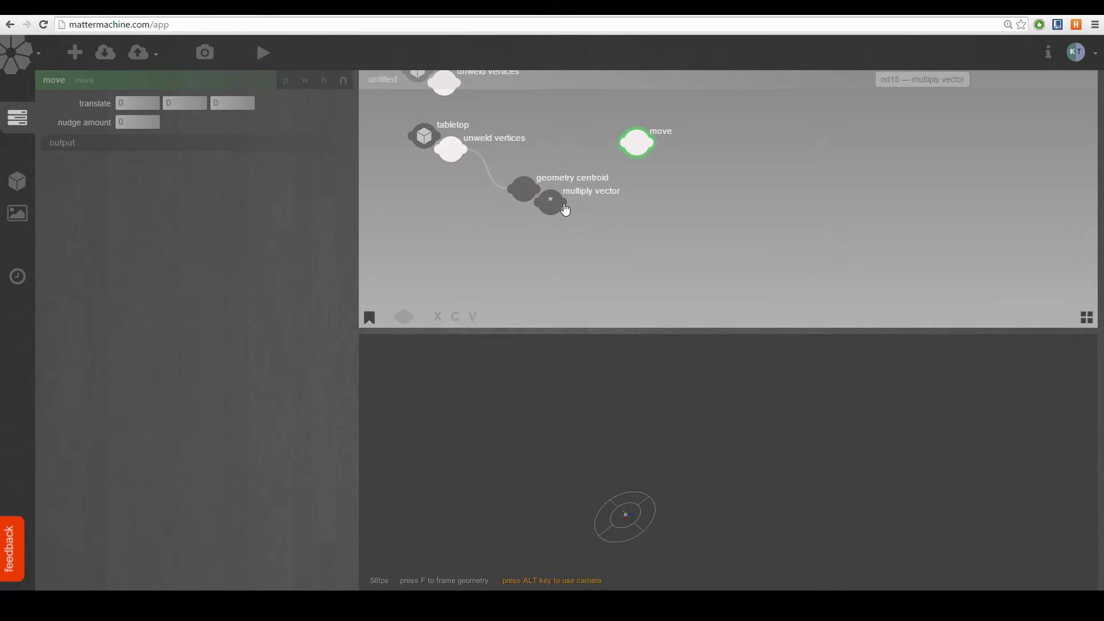
left_click_drag(564, 206, 634, 154)
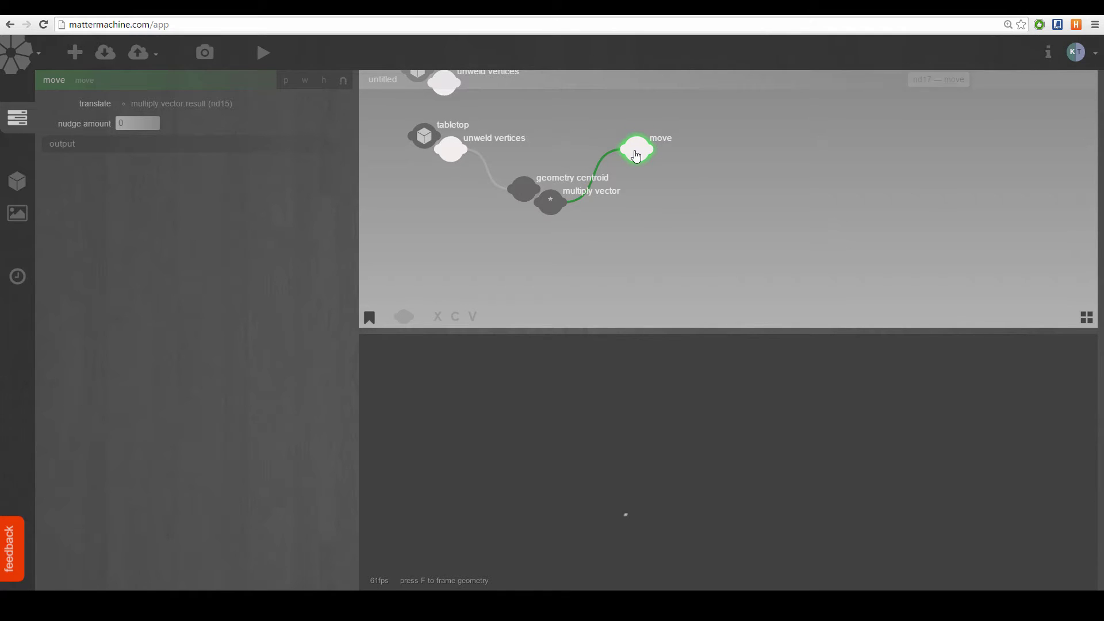
left_click(621, 152)
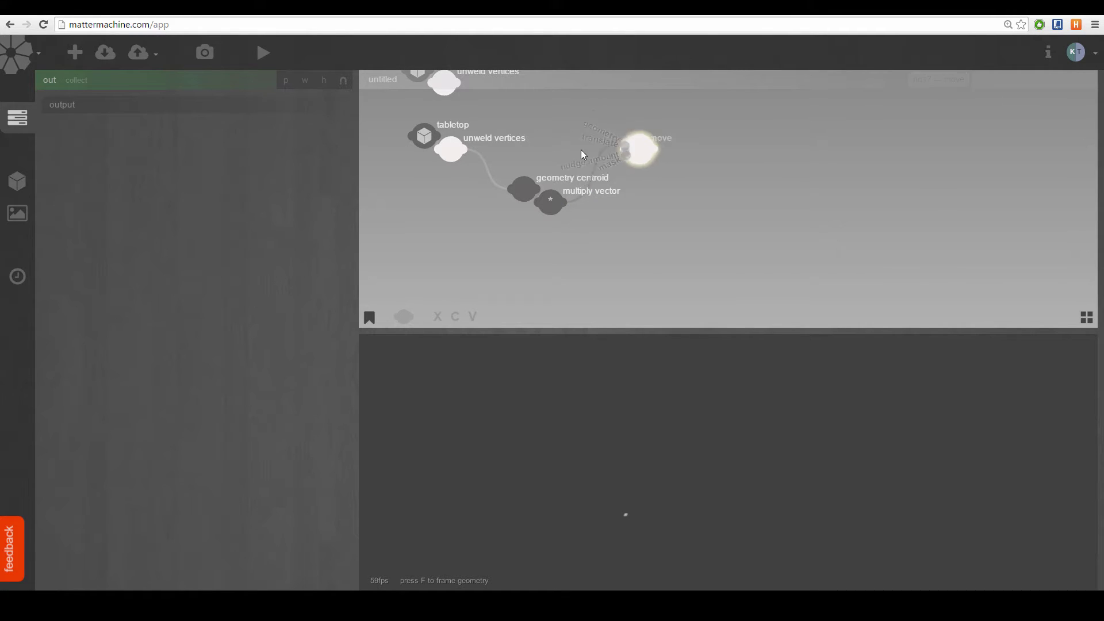
left_click_drag(581, 150, 544, 185)
scroll(555, 166, "up", 1)
left_click_drag(617, 177, 626, 181)
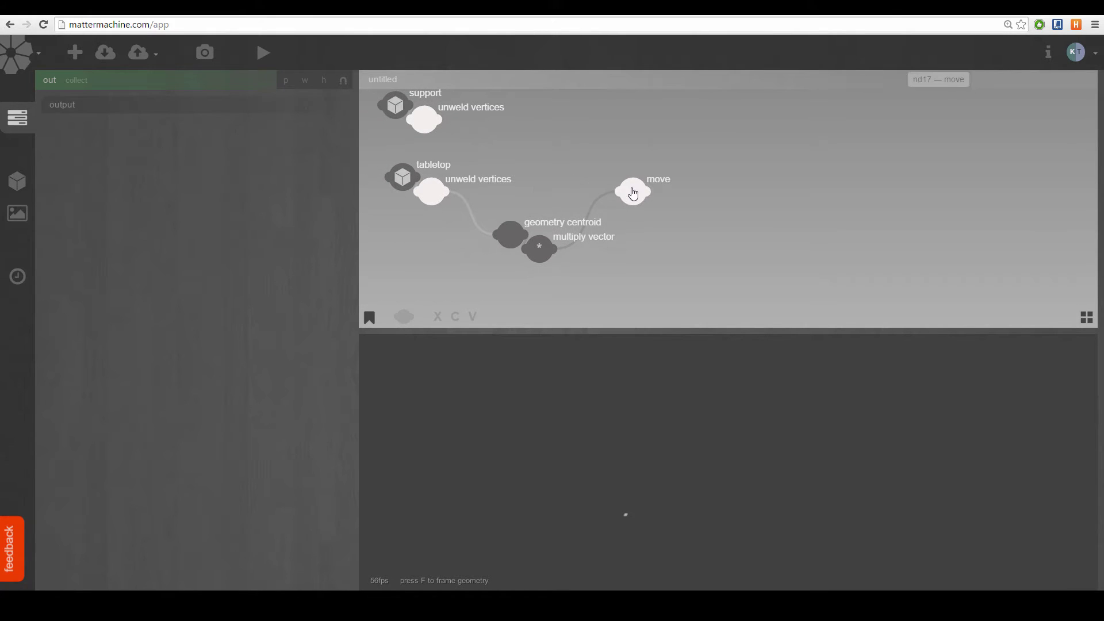
left_click(631, 189)
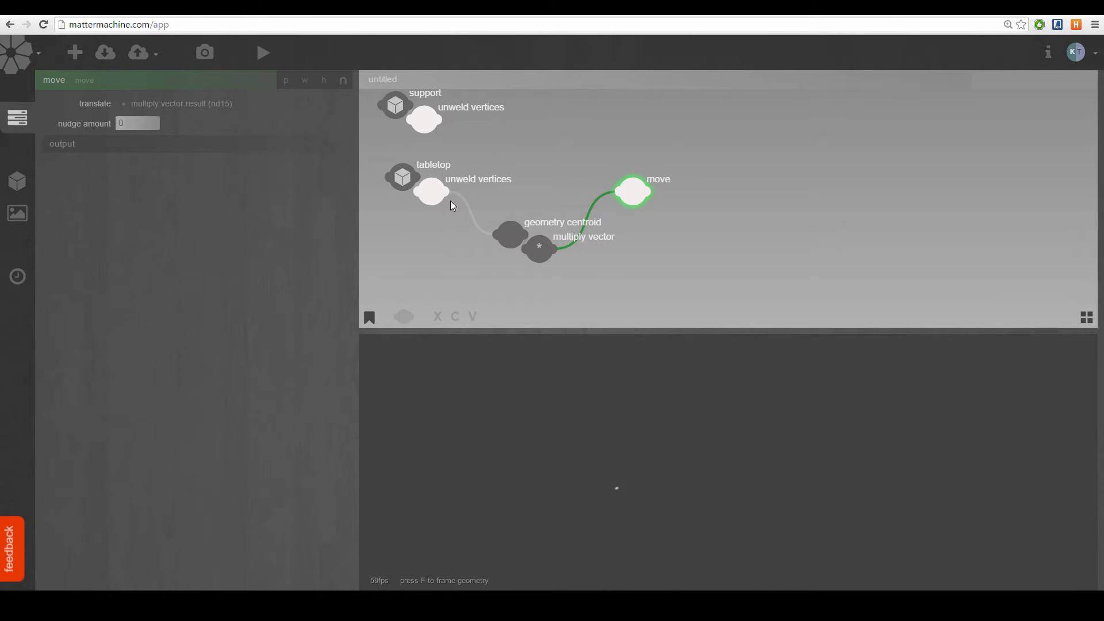
left_click_drag(450, 192, 627, 195)
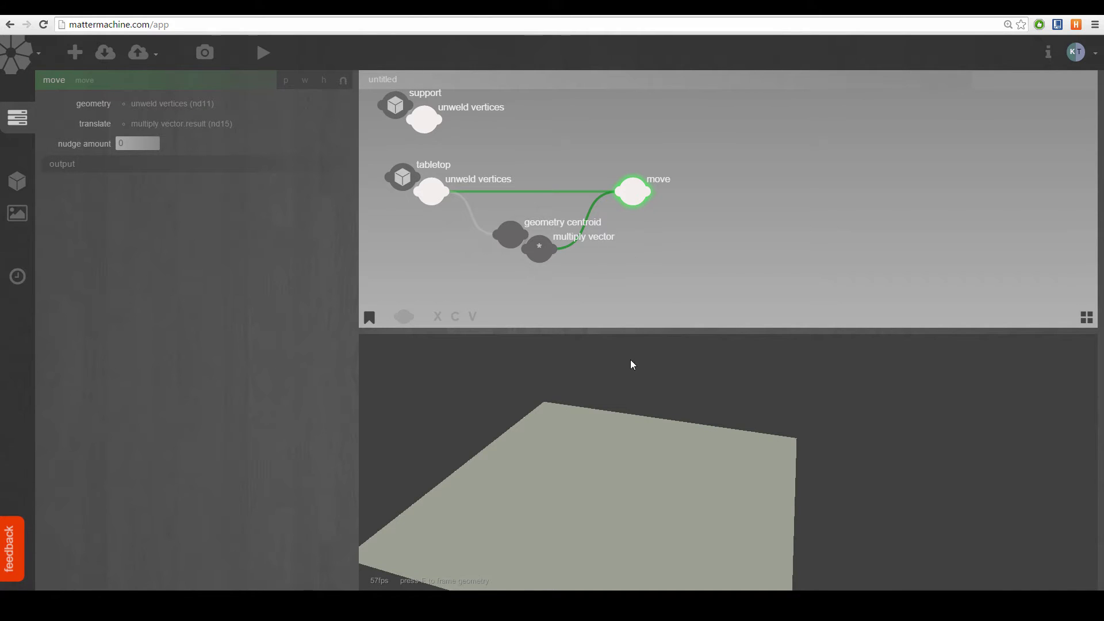
- Compare the moved tabletop with the original by displaying both slabs, and return to displaying only the move node
left_click_drag(632, 363, 635, 457)
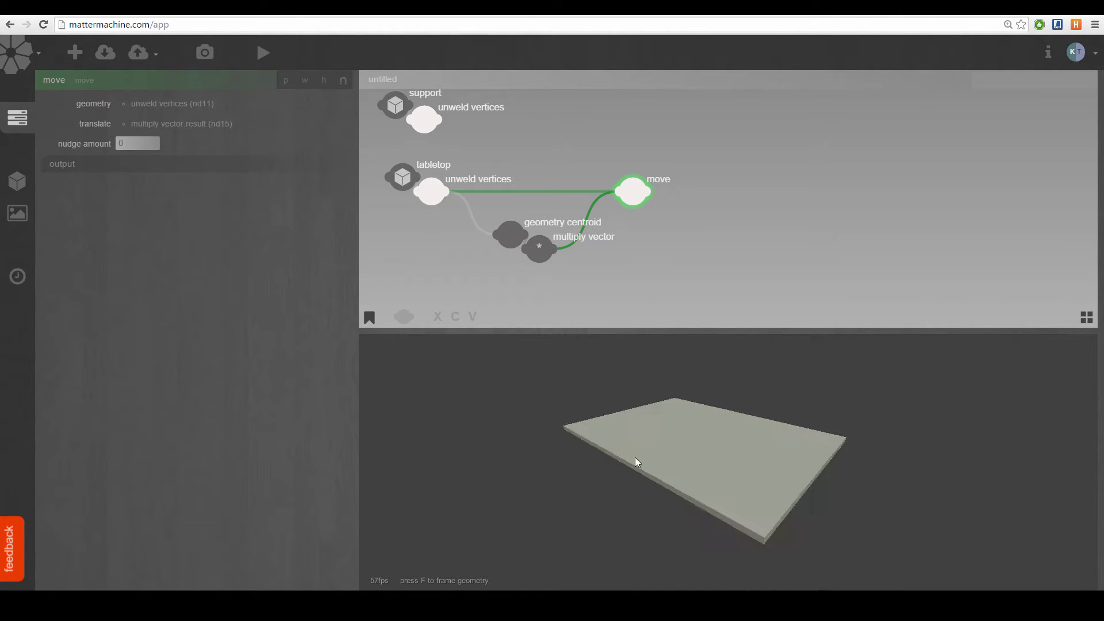
left_click(435, 194)
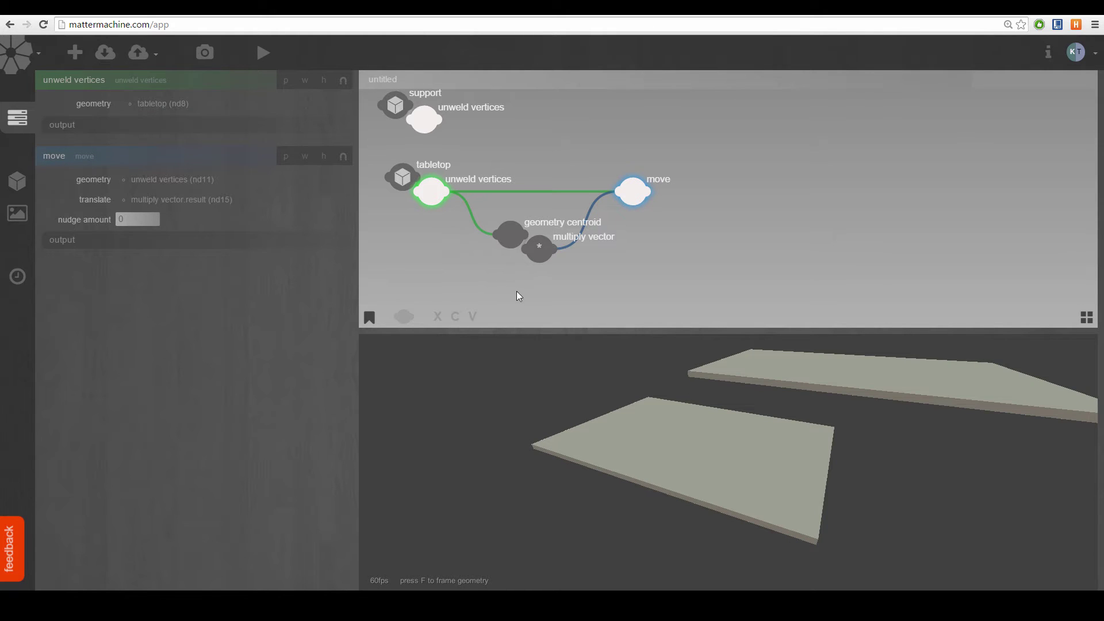
left_click_drag(632, 437, 672, 447)
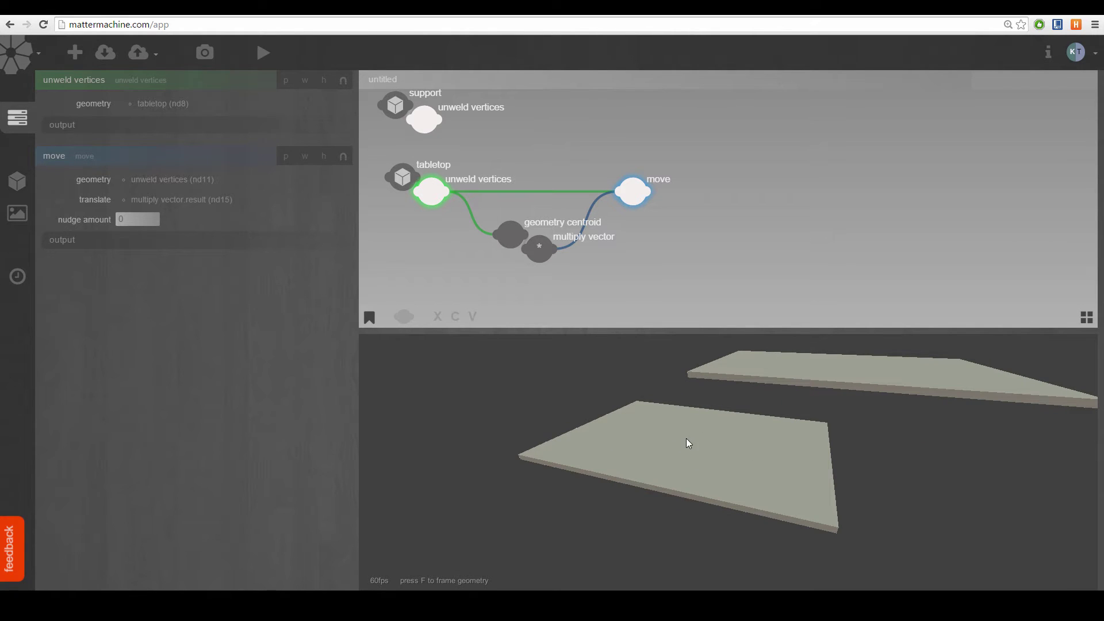
left_click_drag(619, 207, 630, 231)
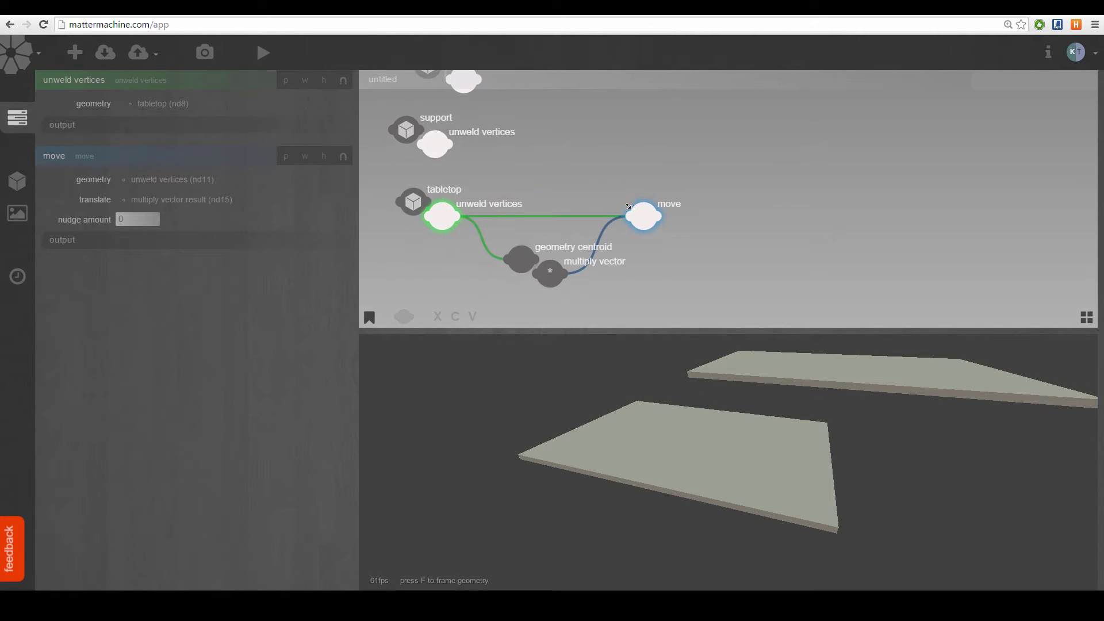
left_click(698, 248)
left_click(652, 222)
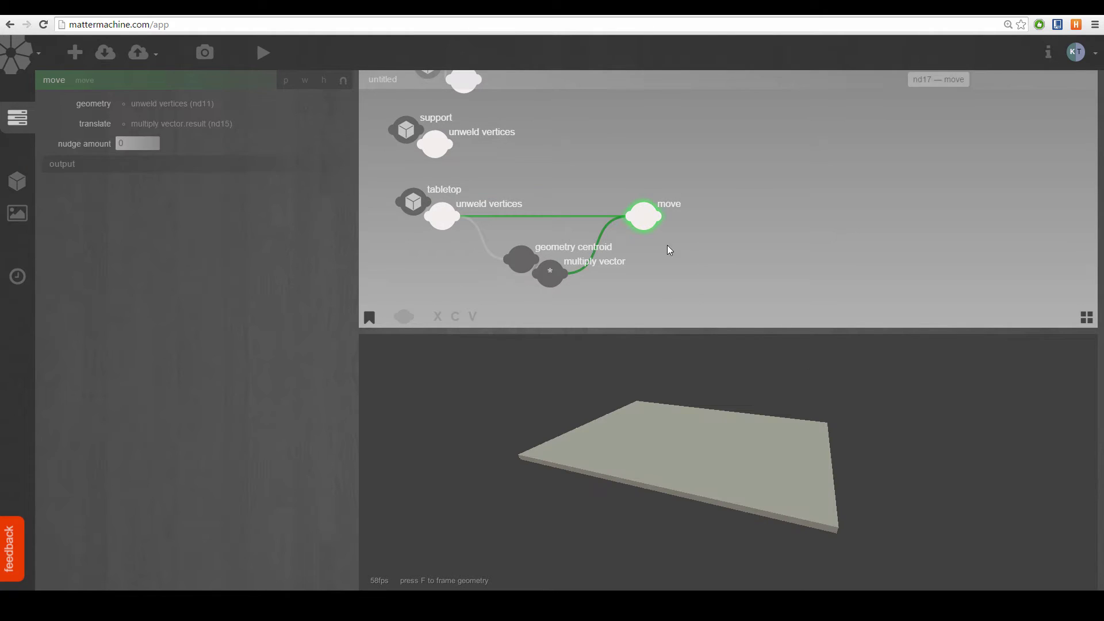
- Display the leg's unweld vertices geometry alongside the moved tabletop and examine their relative positions
left_click_drag(606, 188, 630, 209)
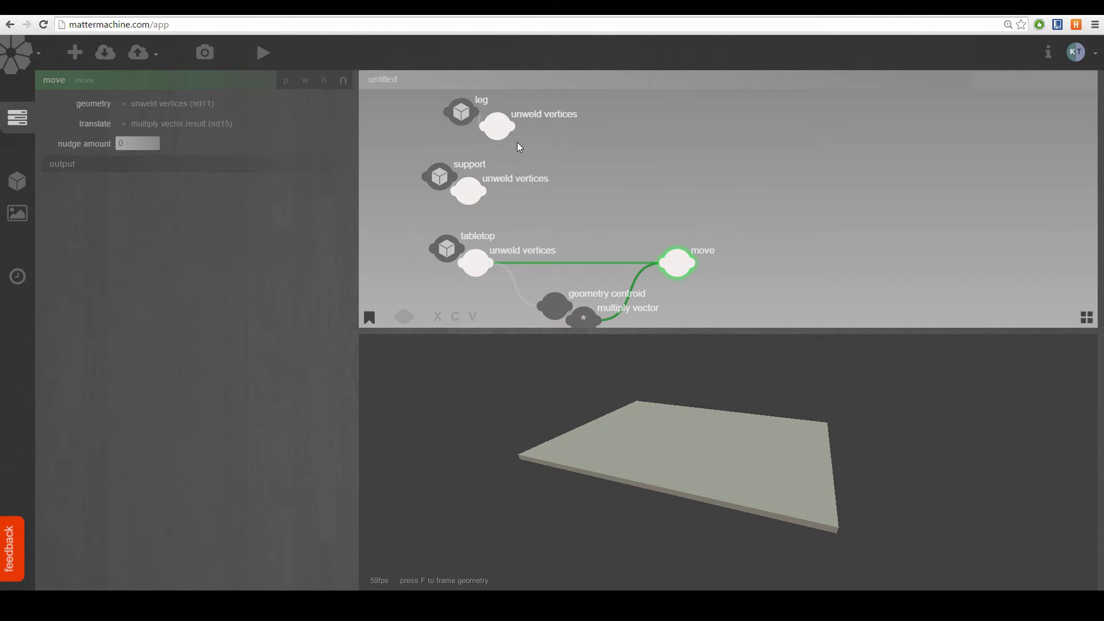
left_click(498, 128, "shift")
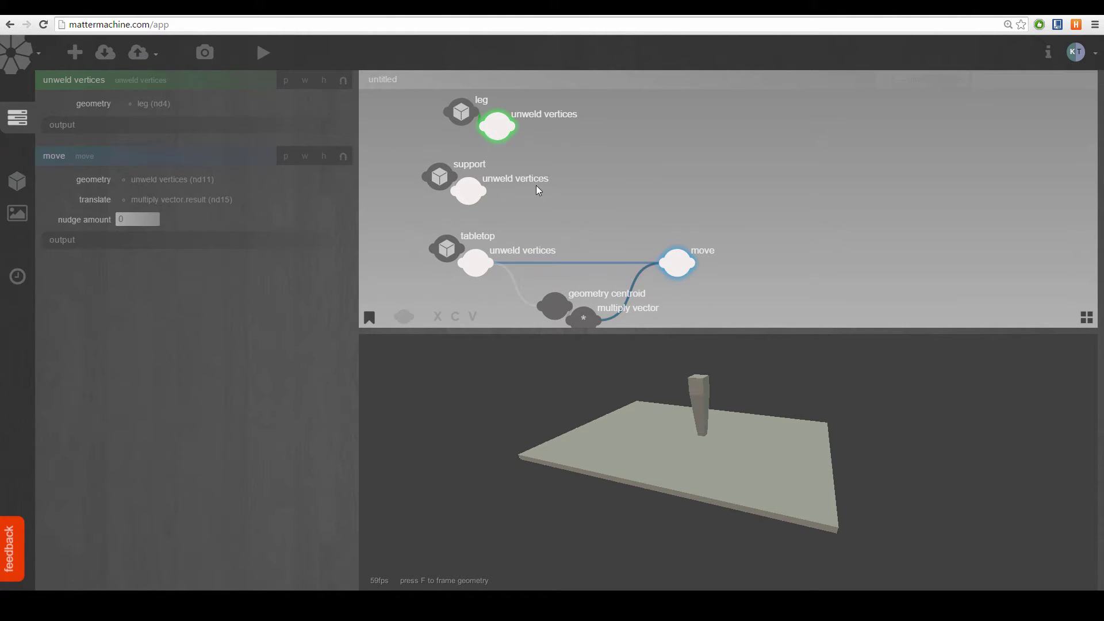
left_click_drag(708, 450, 712, 260)
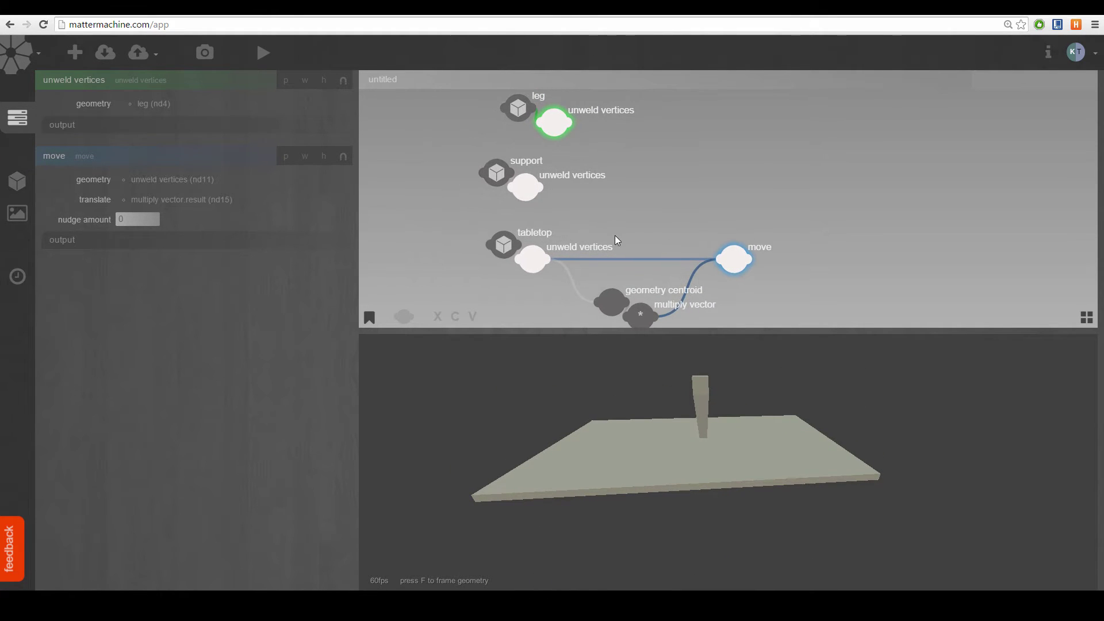
left_click_drag(602, 193, 522, 169)
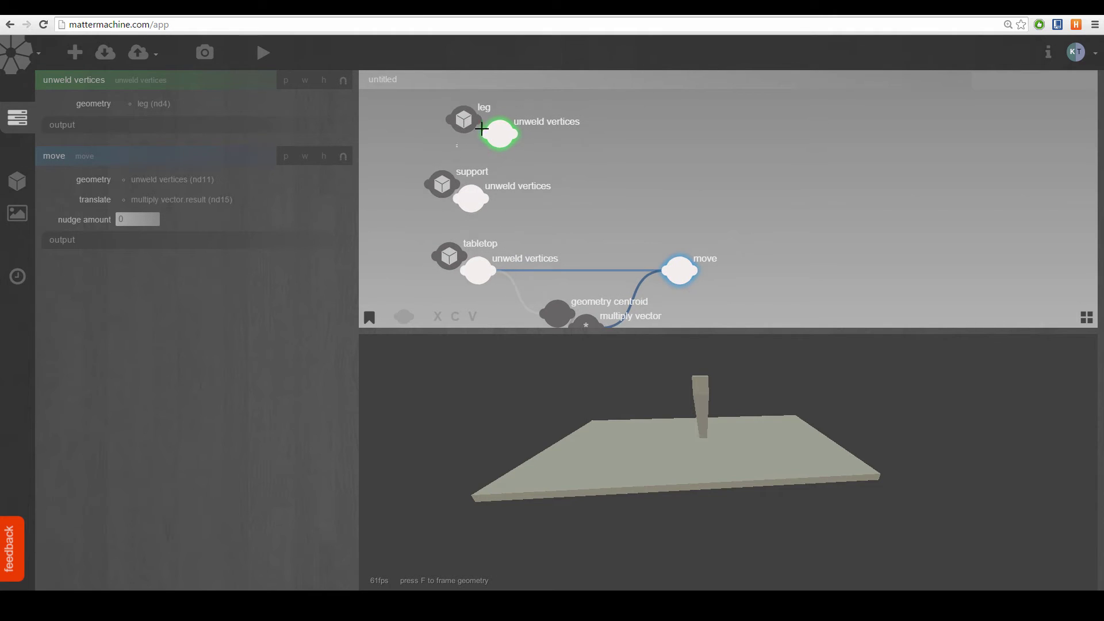
- Move the leg and its unweld vertices node up into line with the support nodes and clear the displayed geometry
left_click_drag(482, 129, 475, 108)
left_click(531, 120)
scroll(488, 142, "down", 2)
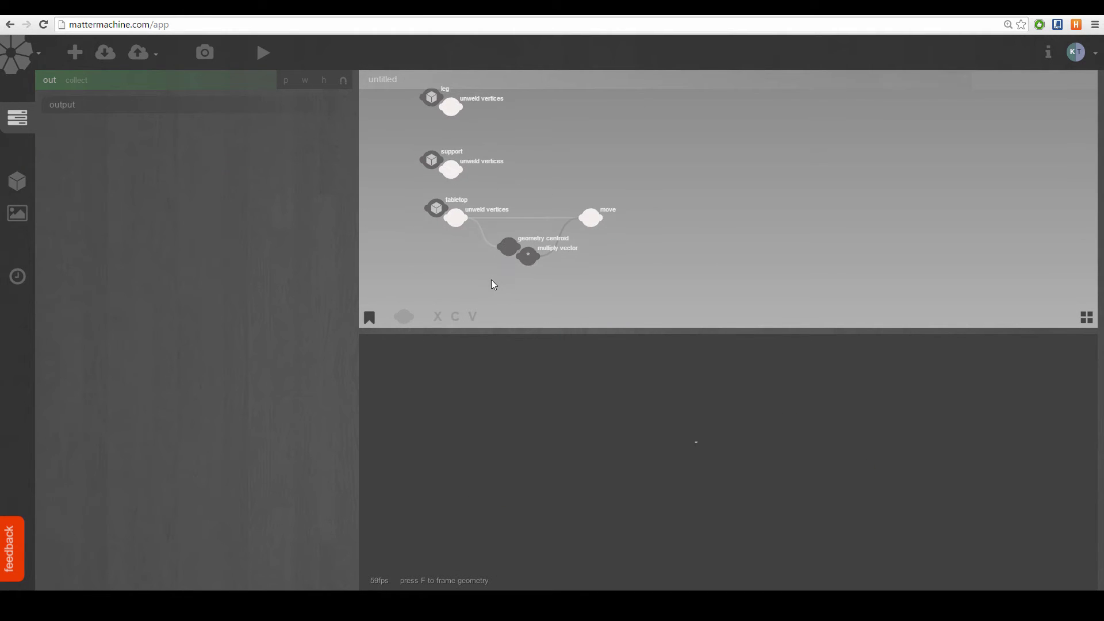
- Duplicate the tabletop's unweld vertices, geometry centroid, multiply vector and move nodes, and place the copies above the leg node
left_click_drag(492, 283, 665, 206)
left_click_drag(470, 288, 619, 226)
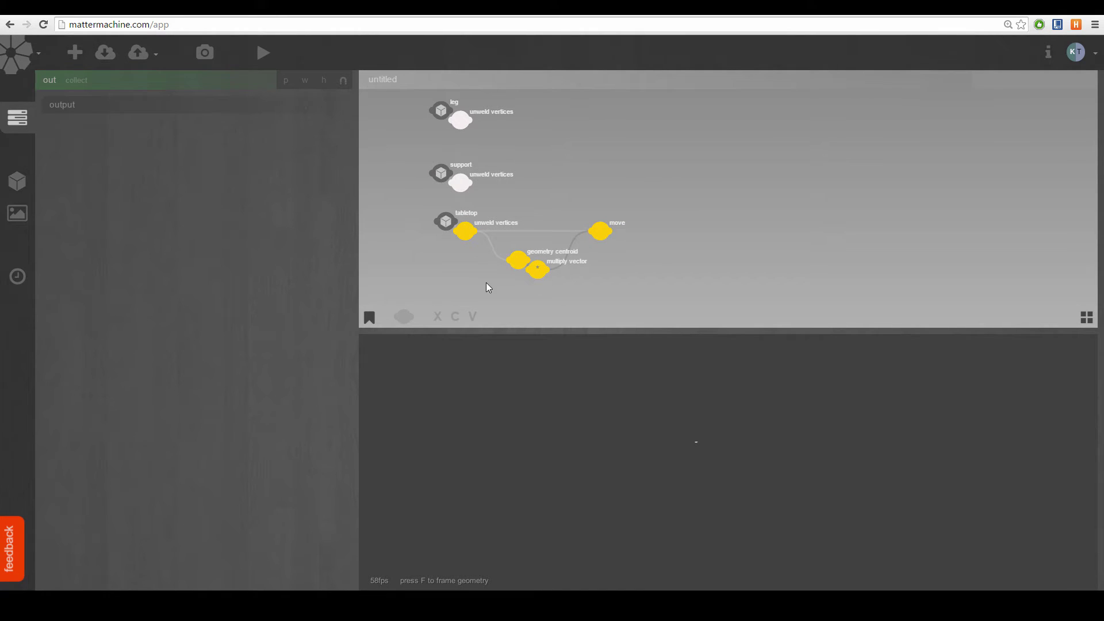
middle_click_drag(469, 263, 495, 261)
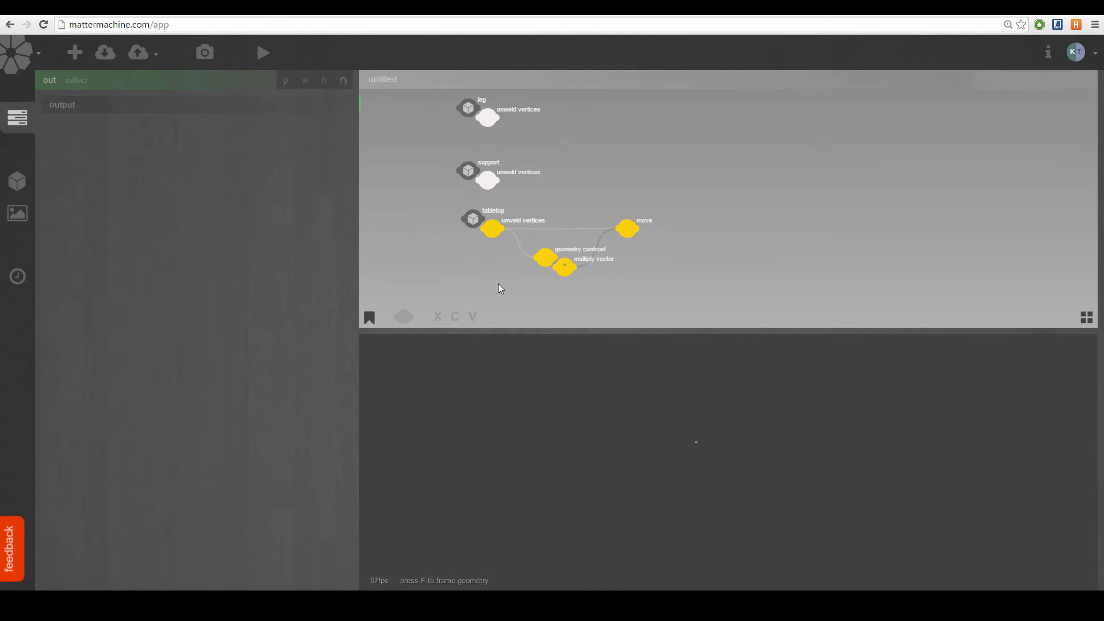
left_click(494, 291)
left_click_drag(492, 291, 667, 226)
key("ctrl+c")
key("ctrl+v")
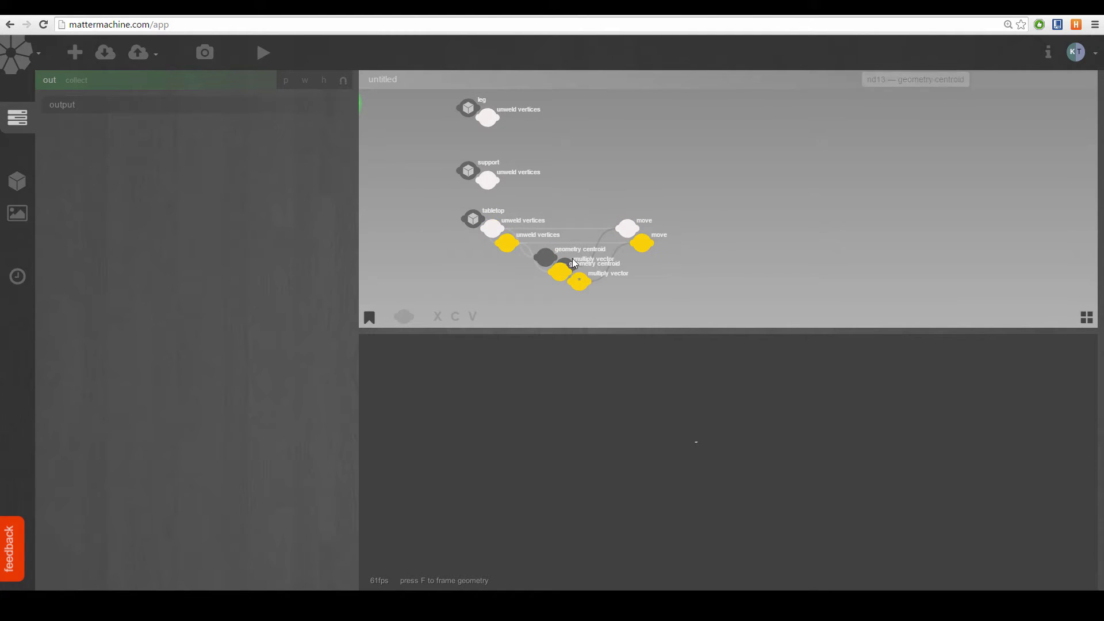
left_click_drag(563, 279, 579, 163)
- Replace the leg's original unweld vertices node with the duplicated node chain, placed directly beside the leg node
scroll(580, 162, "up", 3)
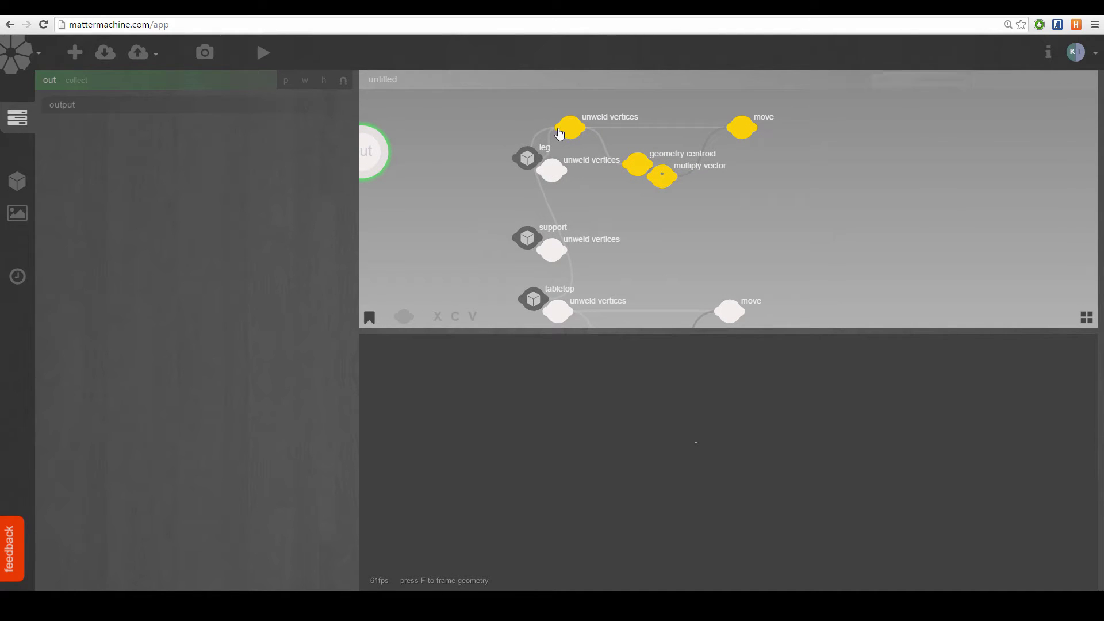
left_click(552, 173)
right_click(552, 173)
left_click(583, 107)
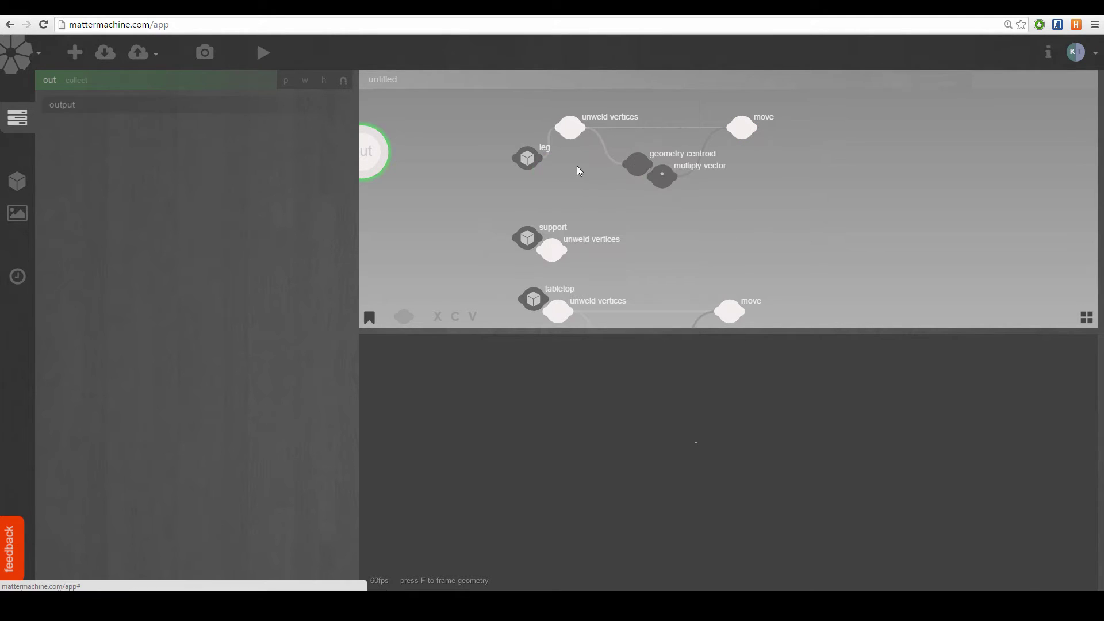
left_click_drag(575, 131, 563, 172)
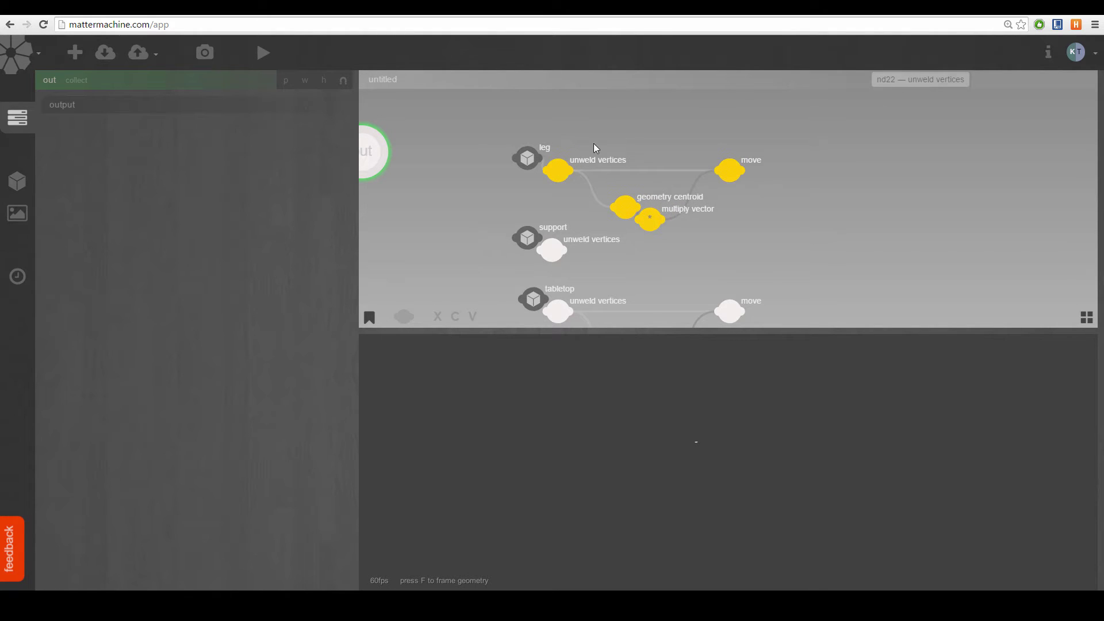
- Display the leg's move node together with the imported leg and compare the centered leg with the original
left_click(705, 154)
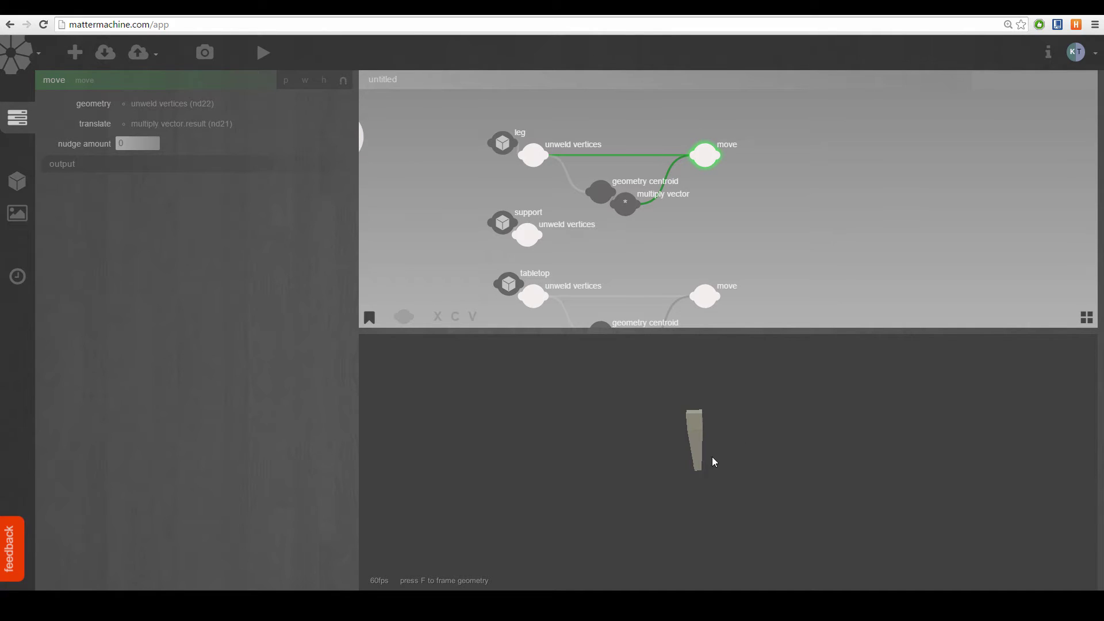
left_click_drag(712, 460, 651, 481)
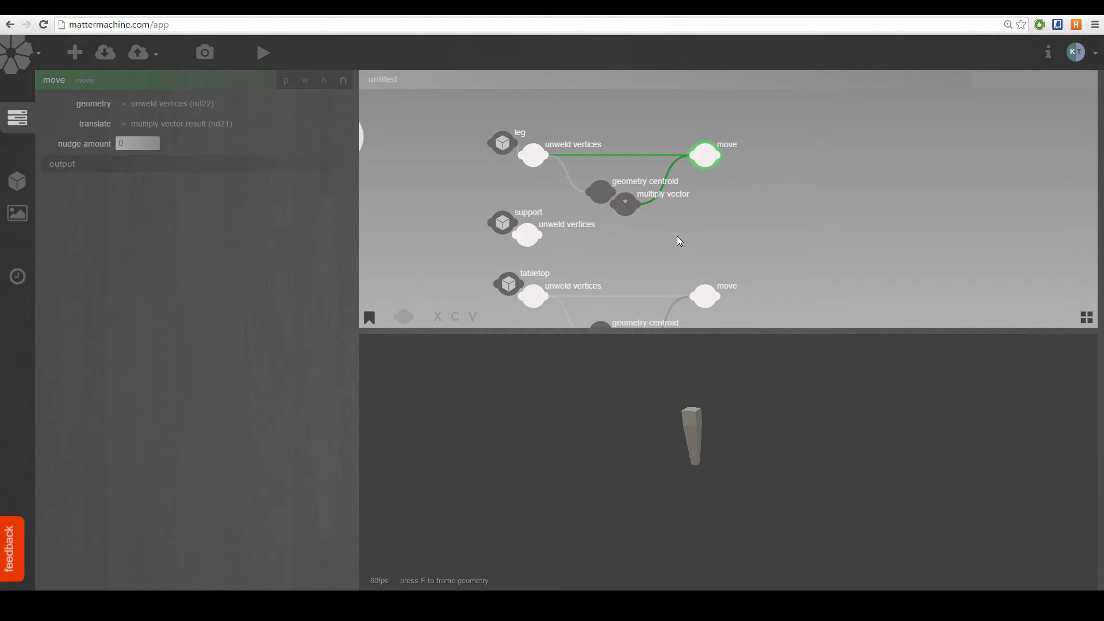
scroll(677, 237, "down", 2)
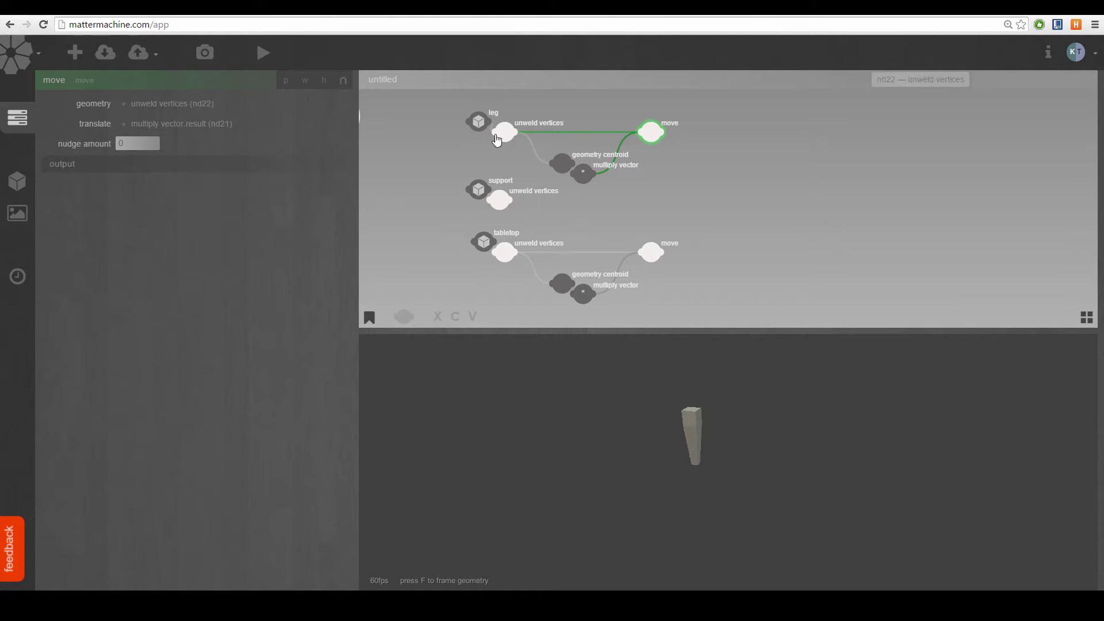
left_click(479, 121)
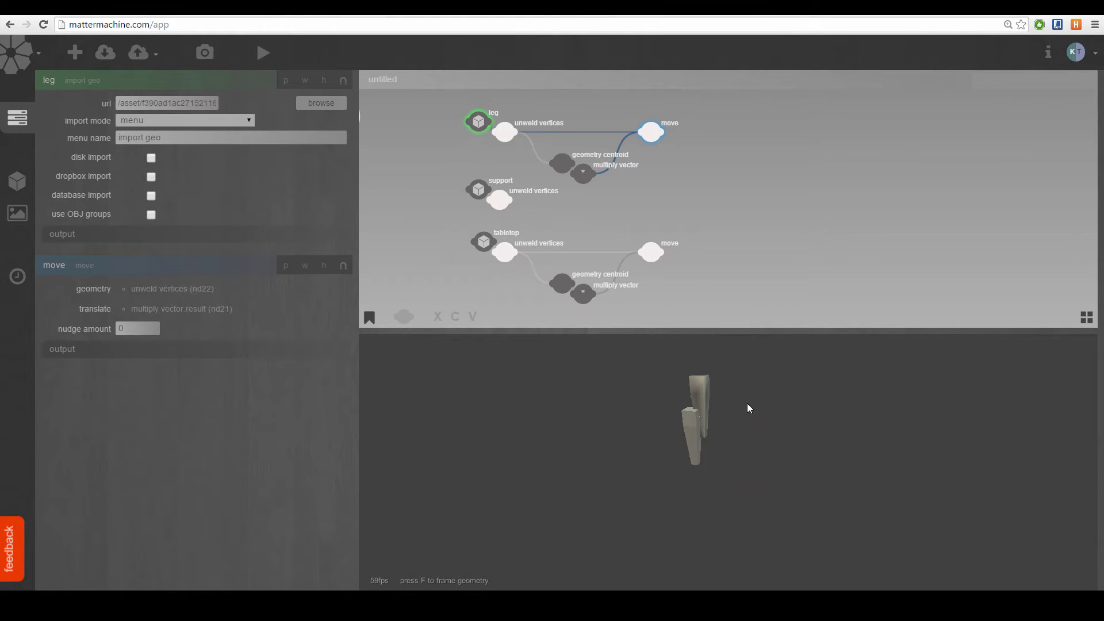
left_click_drag(691, 450, 671, 463)
- Separate the leg's multiply vector node from its geometry centroid node to leave room between them, and clear the displayed geometry
middle_click_drag(601, 210, 576, 203)
left_click_drag(553, 187, 608, 201)
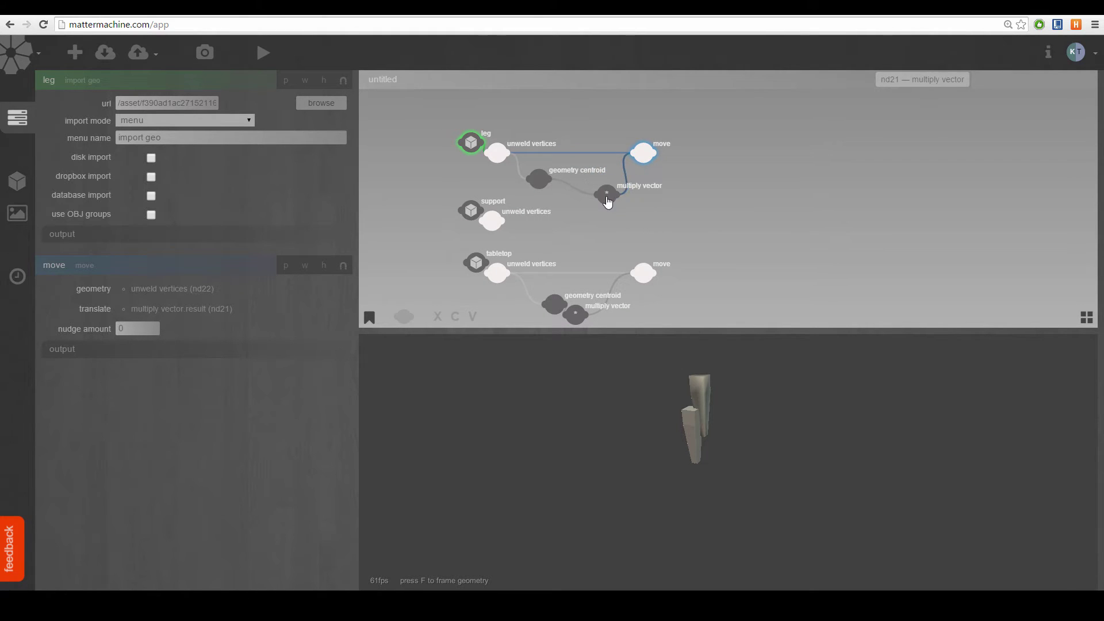
middle_click_drag(606, 169, 637, 157)
scroll(638, 157, "up", 2)
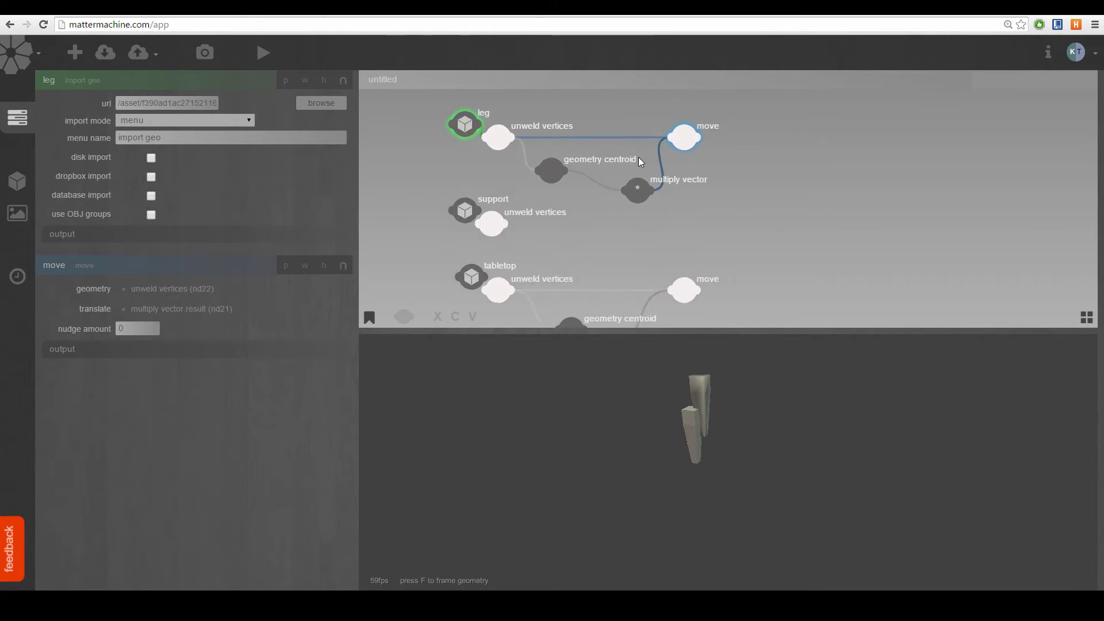
left_click_drag(629, 180, 605, 190)
left_click(572, 165)
left_click(614, 174)
scroll(595, 209, "up", 2)
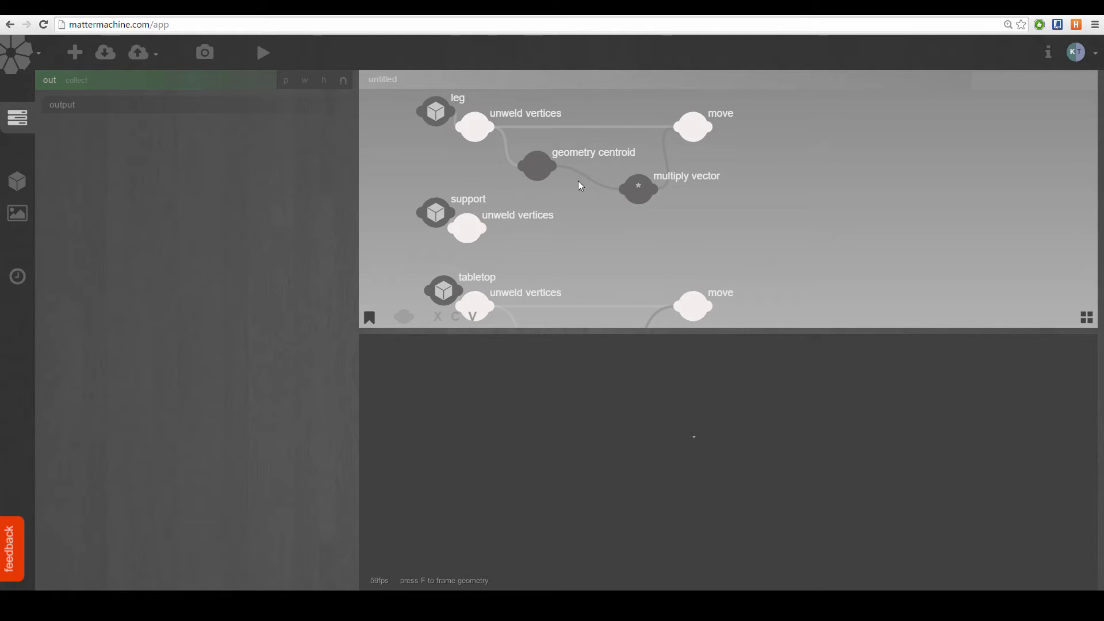
left_click(404, 321)
mouse_move(437, 147)
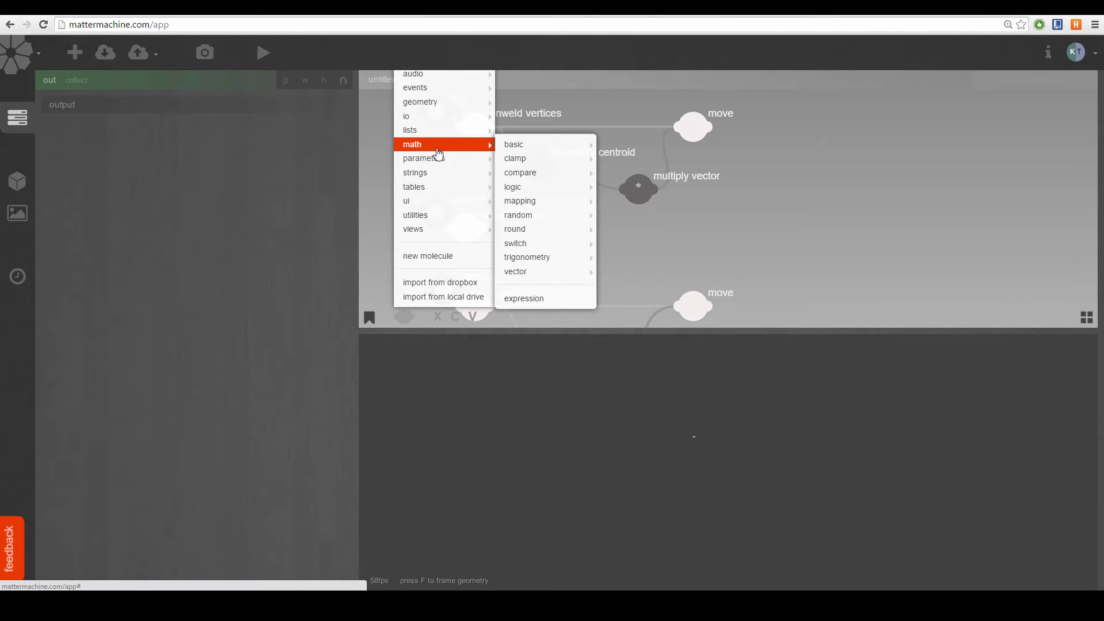
mouse_move(573, 162)
mouse_move(535, 272)
mouse_move(644, 274)
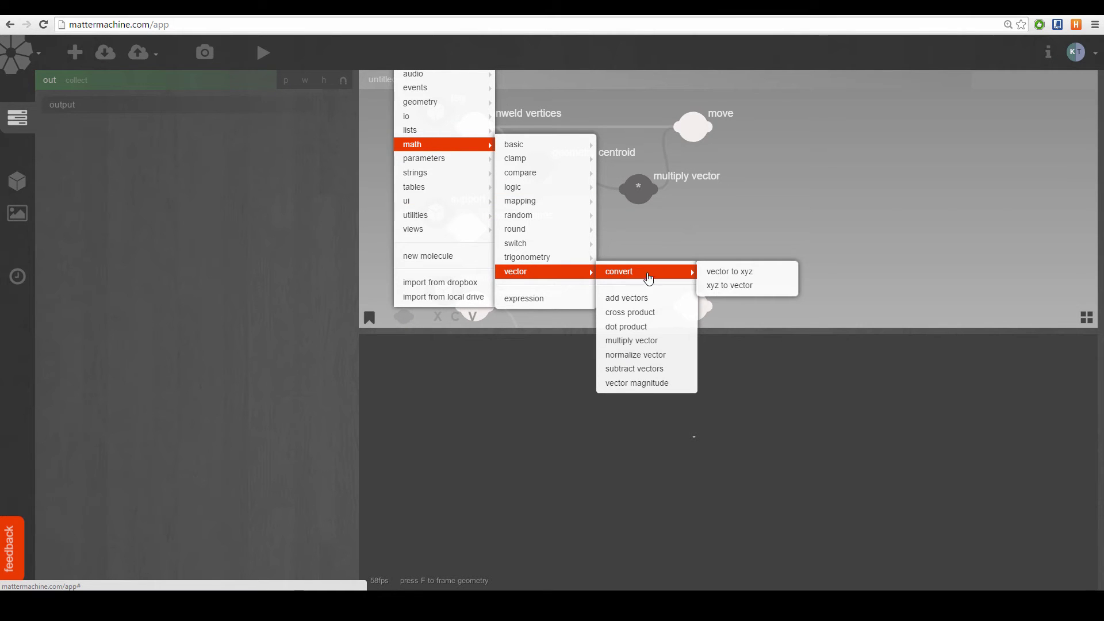
left_click(726, 286)
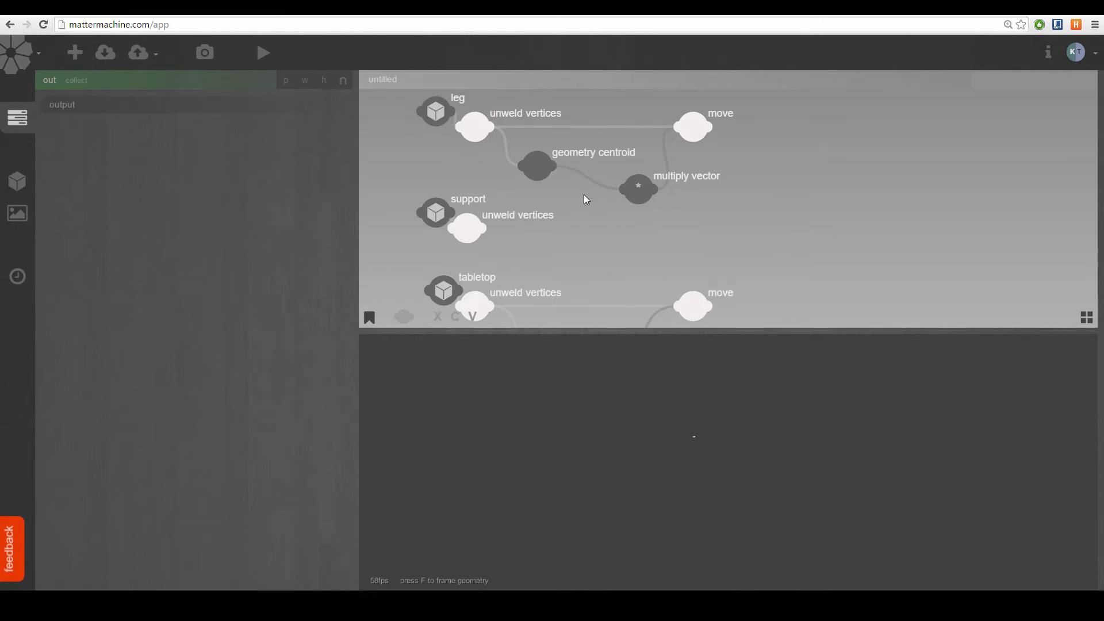
- Add an xyz to vector node and a vector to xyz node between the leg's geometry centroid and multiply vector nodes
double_click(626, 190)
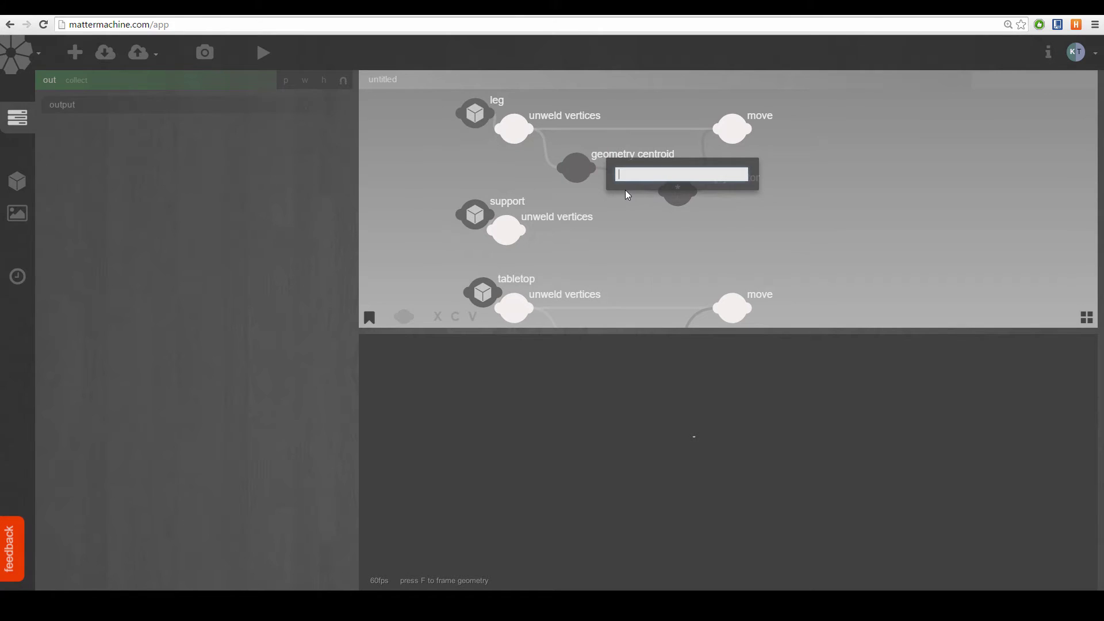
type("xyz")
left_click(626, 192)
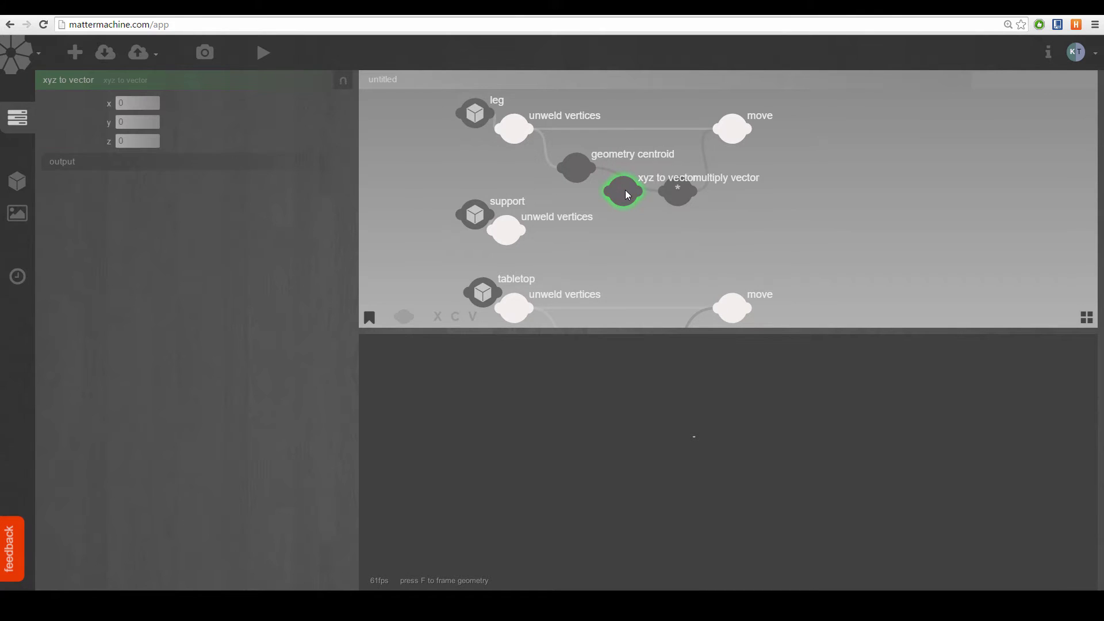
double_click(625, 190)
type("vector")
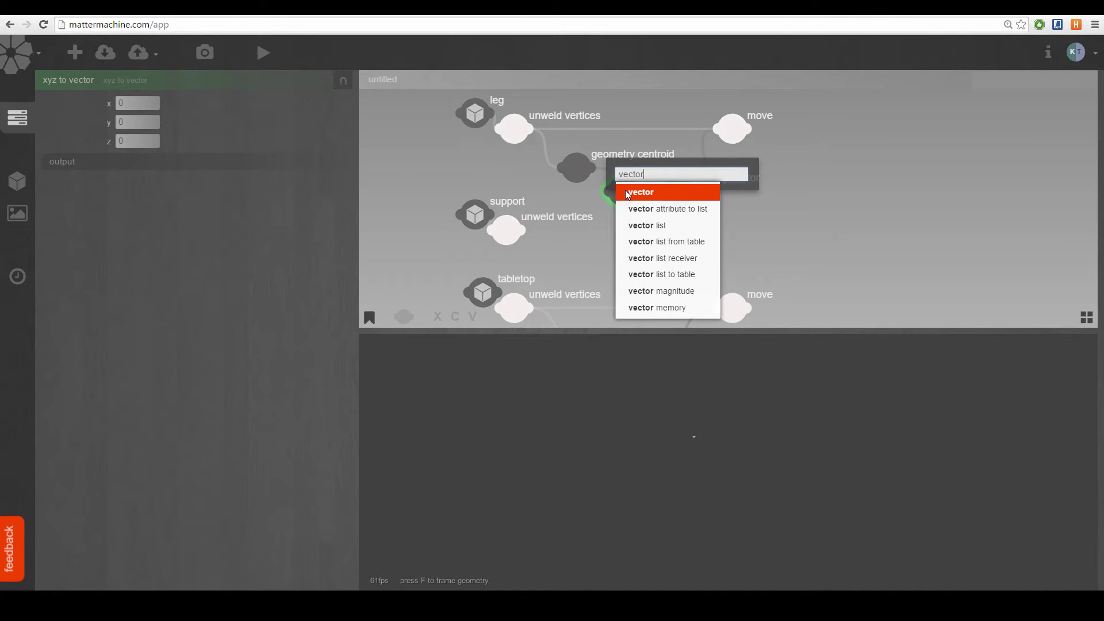
type(" to")
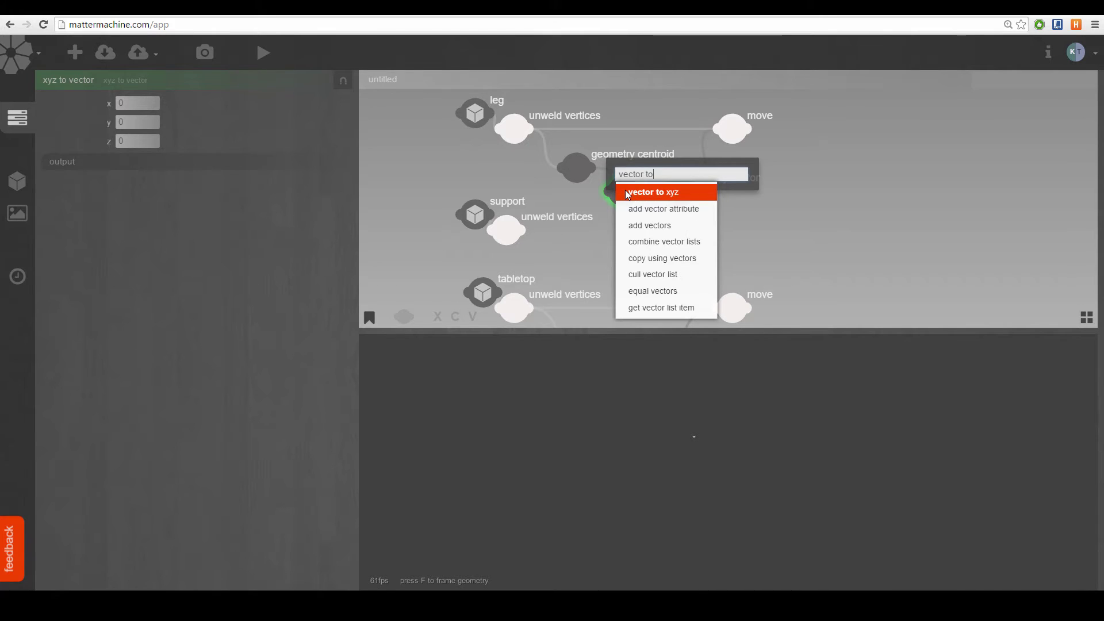
key("Return")
- Spread out the leg's vector to xyz, multiply vector, move and xyz to vector nodes so that none overlap
left_click_drag(625, 195, 610, 249)
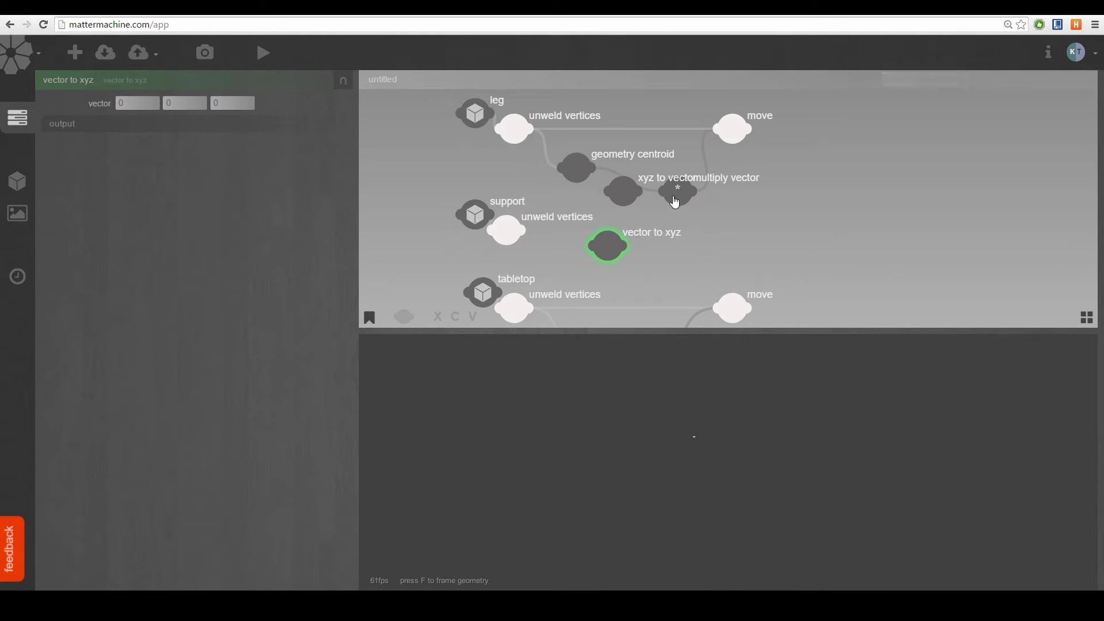
left_click_drag(678, 192, 719, 200)
left_click_drag(732, 140, 823, 133)
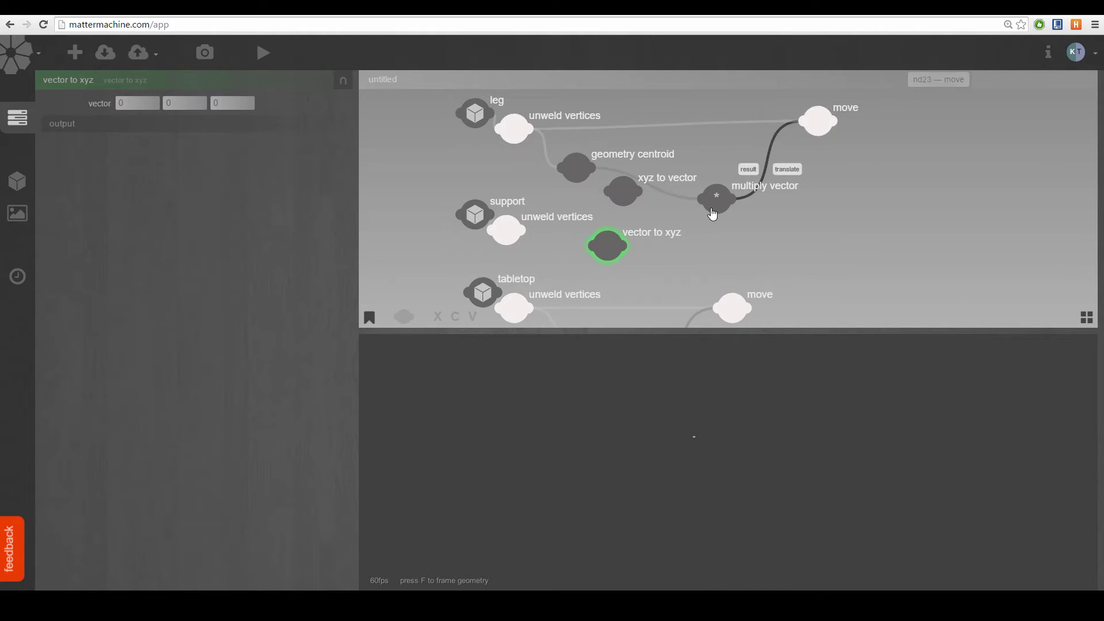
left_click_drag(630, 201, 770, 256)
- Connect the leg's geometry centroid center to the vector to xyz node, and that node's component outputs to the xyz to vector node
left_click_drag(593, 256, 610, 200)
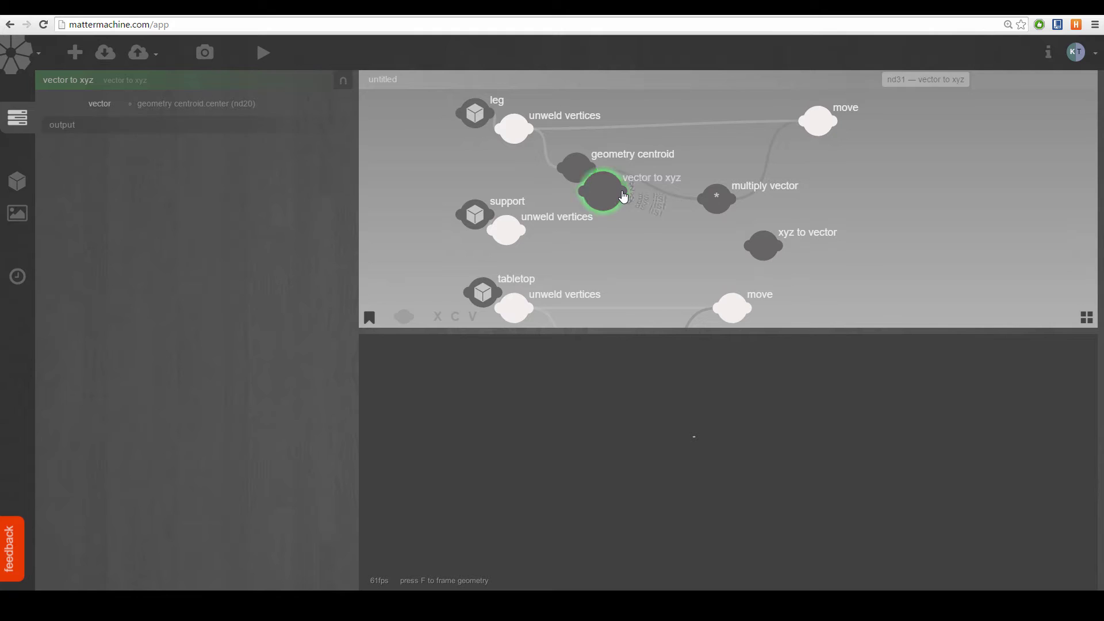
mouse_move(622, 195)
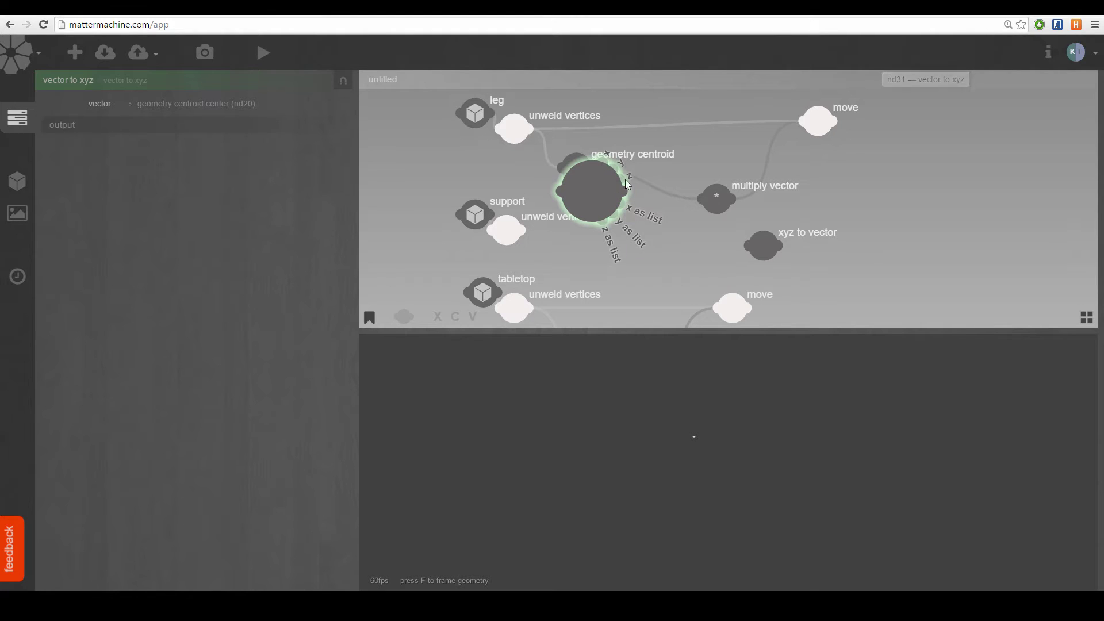
left_click_drag(759, 253, 666, 229)
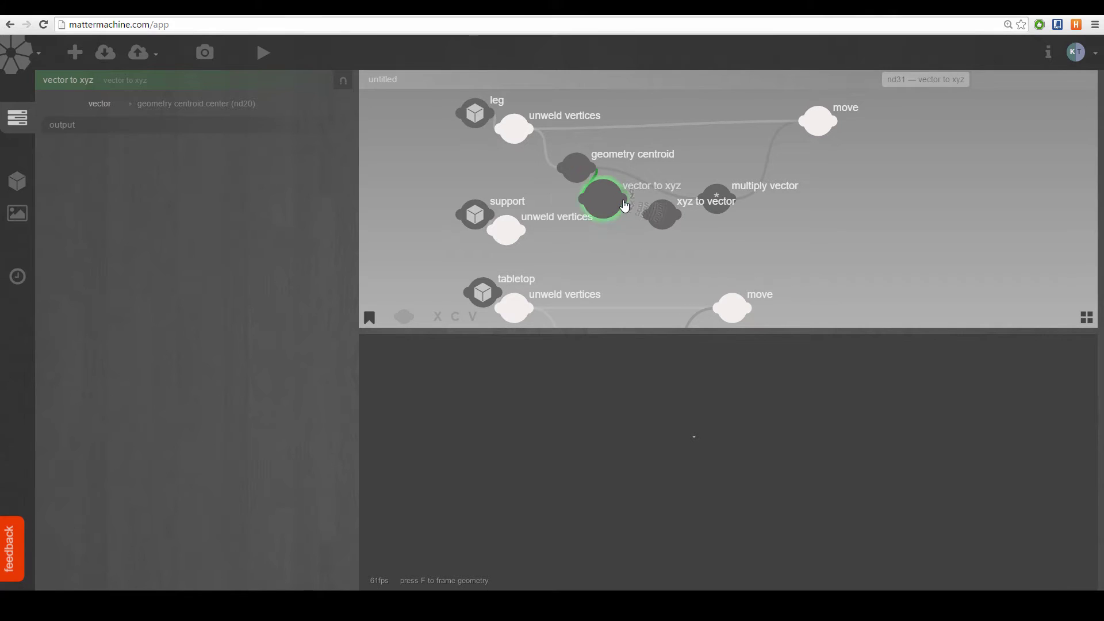
mouse_move(624, 208)
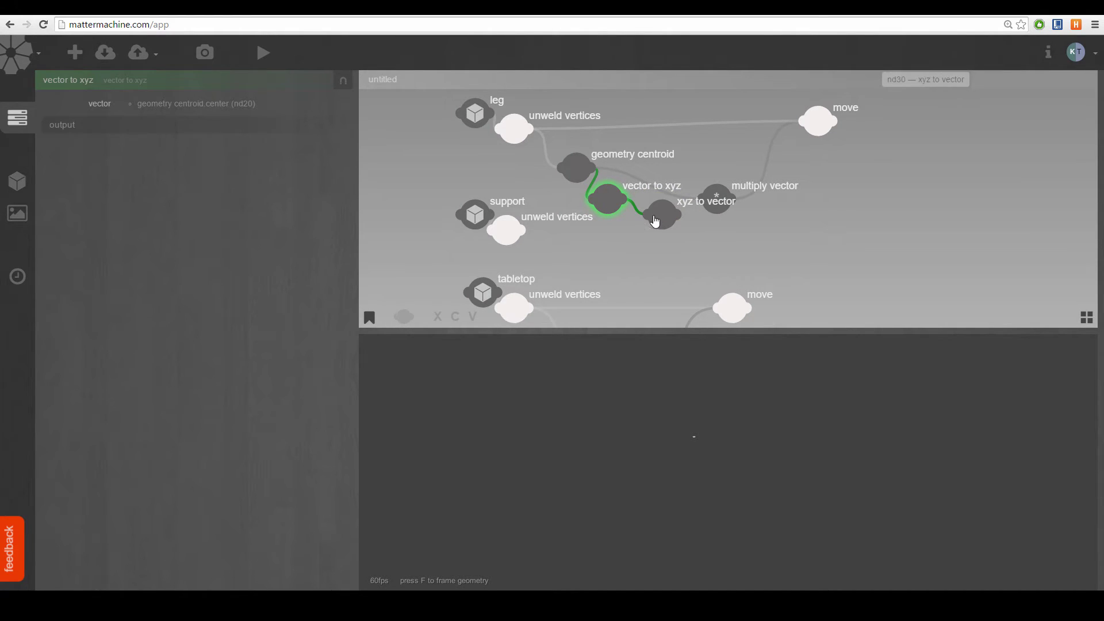
- Place the xyz to vector node beside vector to xyz and connect it to the multiply vector node's vector1 input, replacing the centroid link
left_click_drag(657, 219, 641, 221)
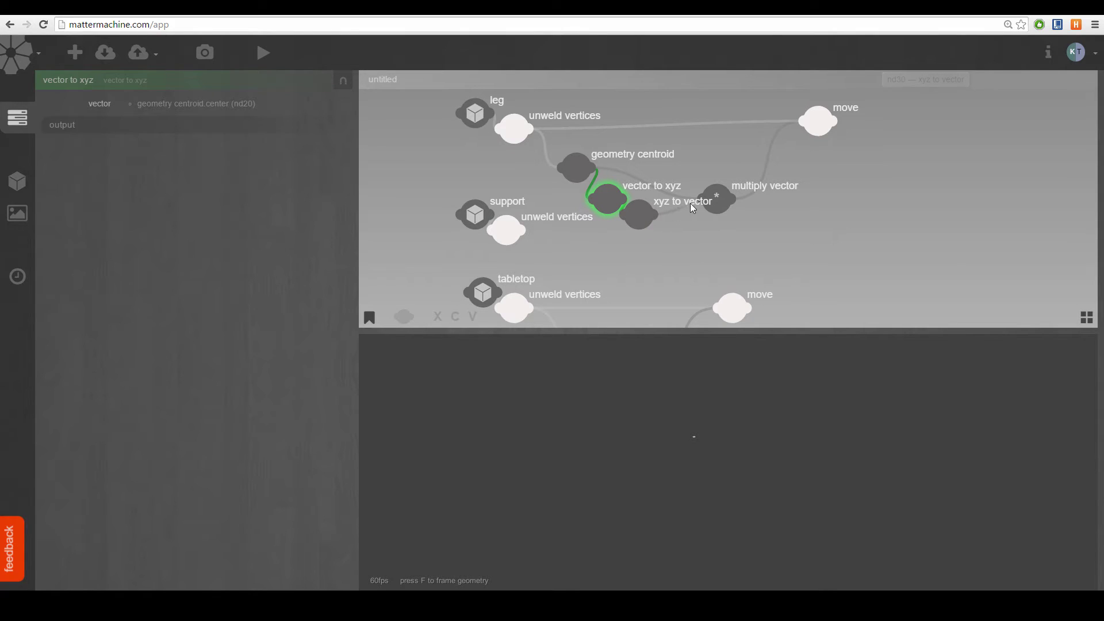
mouse_move(704, 200)
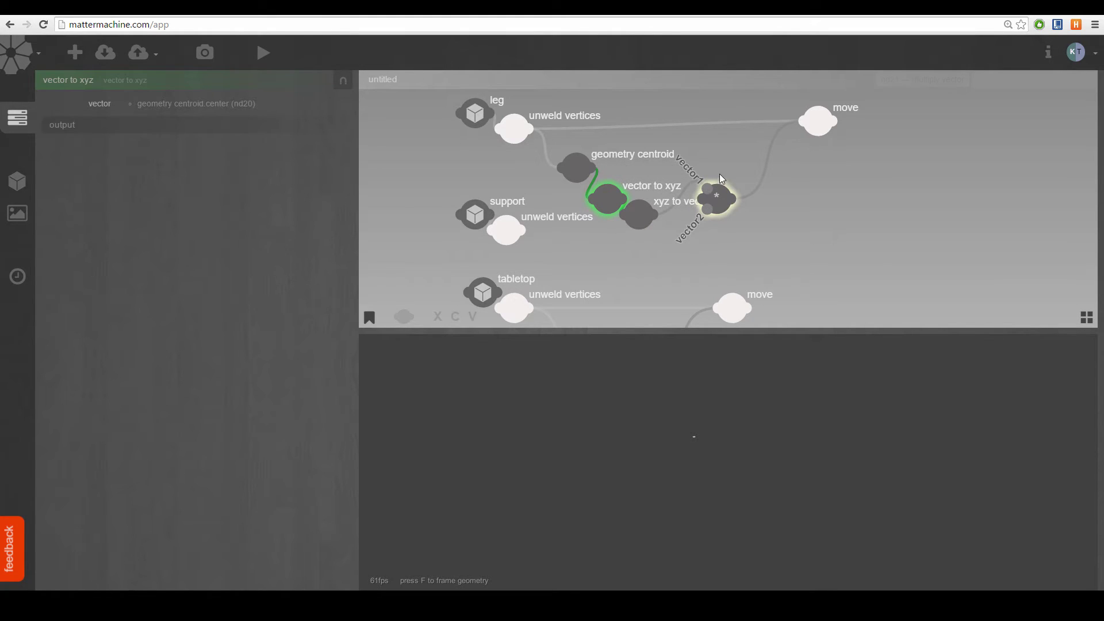
left_click(805, 189)
- Display the leg's move node together with its unweld vertices node and compare the heights of the moved and original legs
left_click(818, 123)
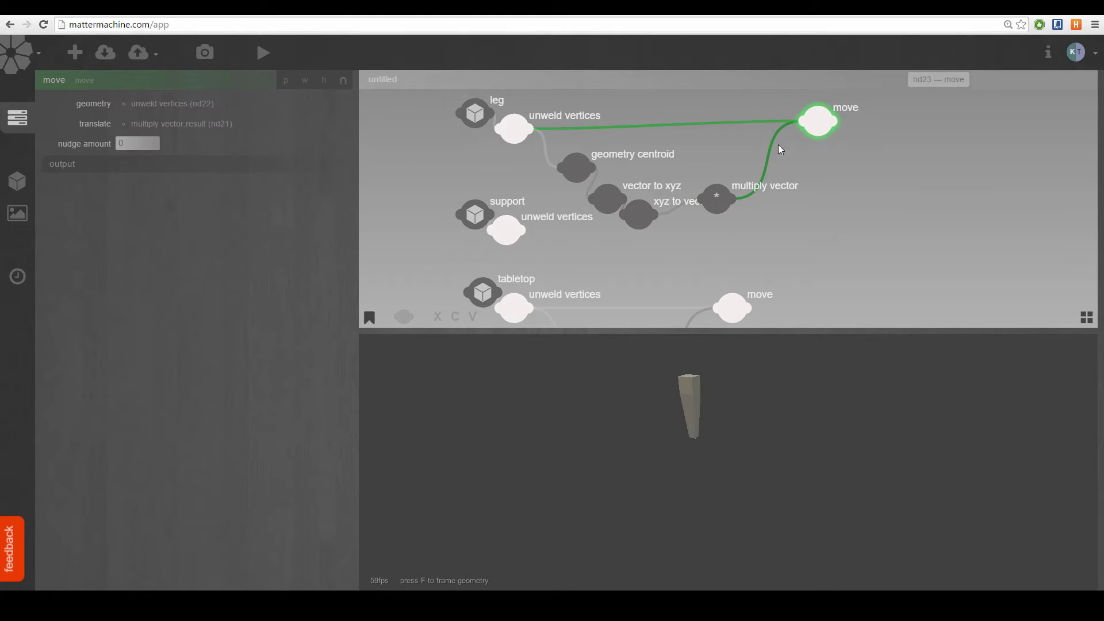
left_click(517, 133)
left_click_drag(667, 432, 678, 459)
right_click_drag(678, 459, 743, 447)
scroll(615, 224, "down", 1)
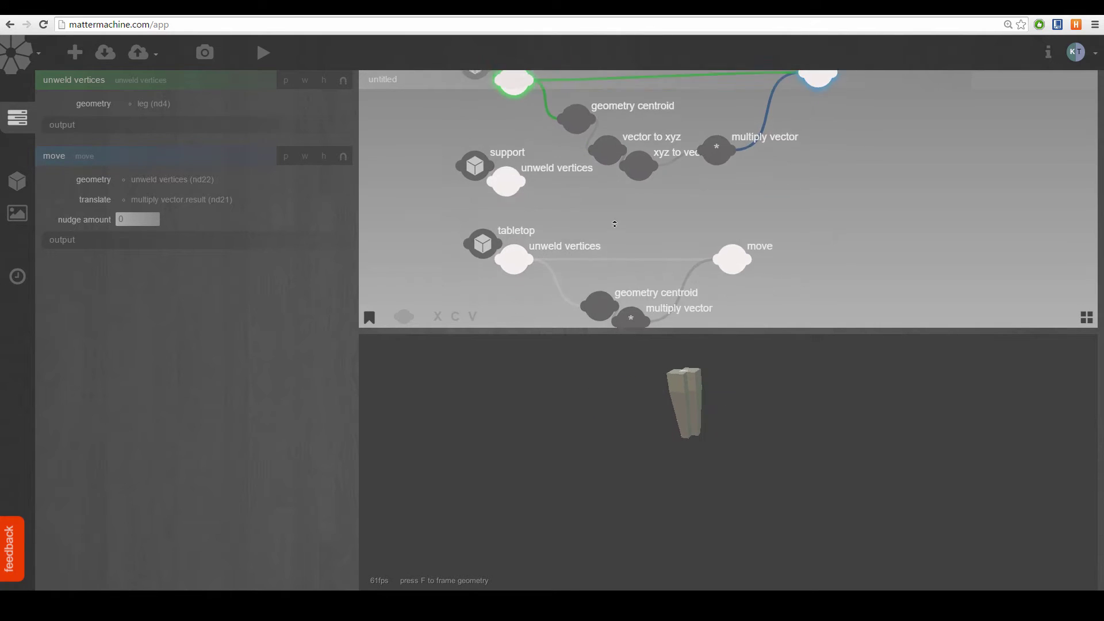
- Display the tabletop's move node together with the leg's move node, and remove the leg's unweld vertices node from the displayed selection
left_click_drag(615, 224, 633, 196)
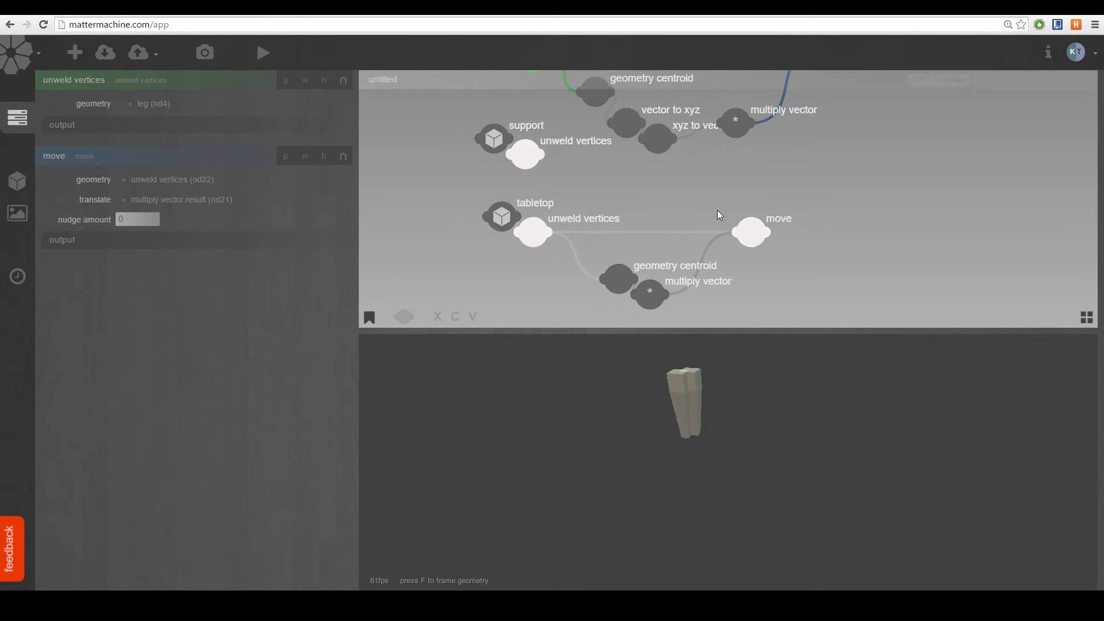
left_click(753, 236)
left_click_drag(750, 392, 681, 464)
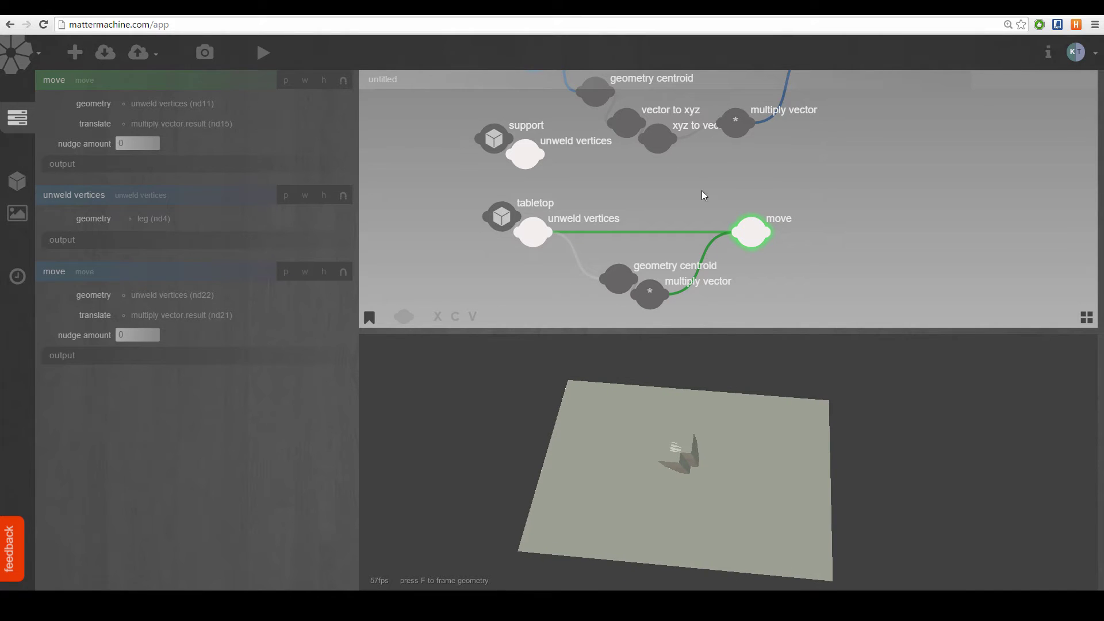
left_click_drag(703, 191, 713, 275)
left_click(547, 139)
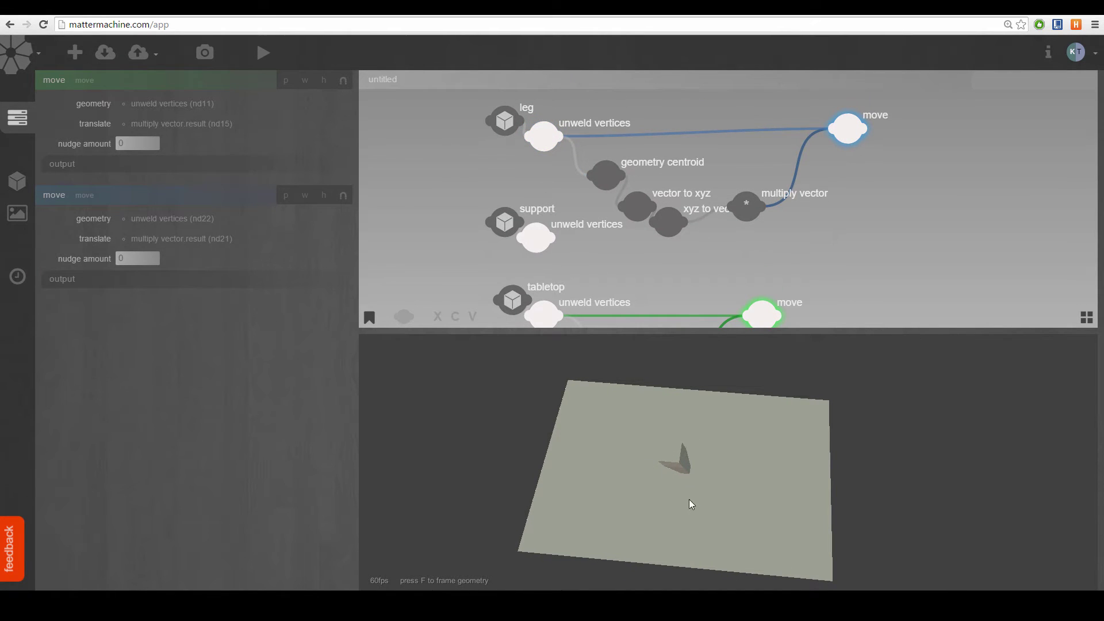
left_click_drag(691, 504, 706, 365)
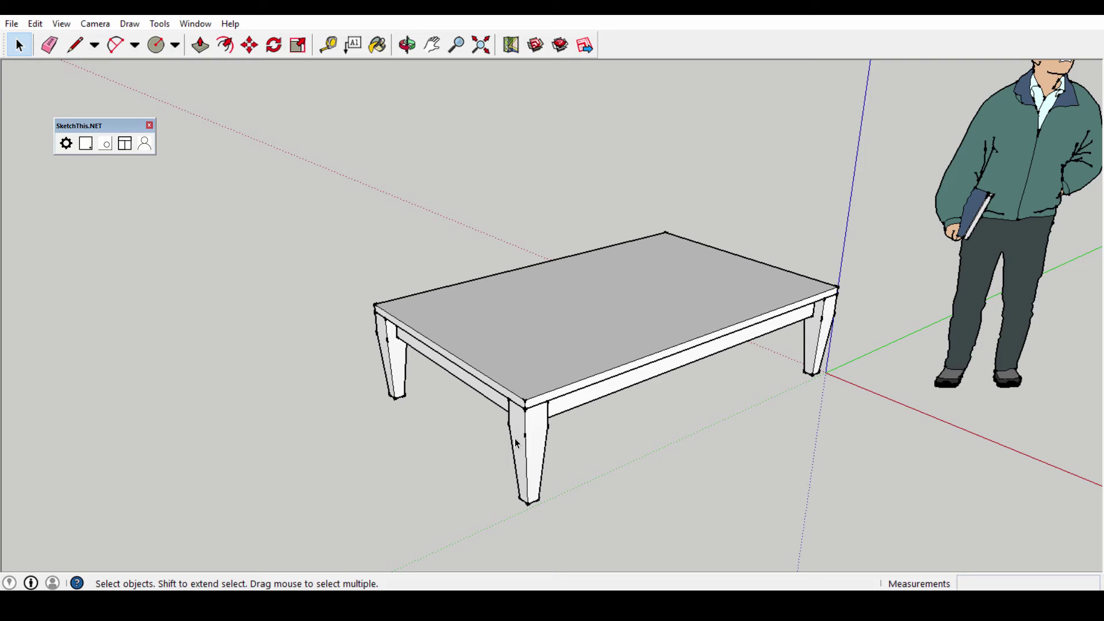
- Switch to SketchUp and examine from several angles how the legs sit beneath the tabletop's corners
middle_click_drag(516, 440, 356, 320)
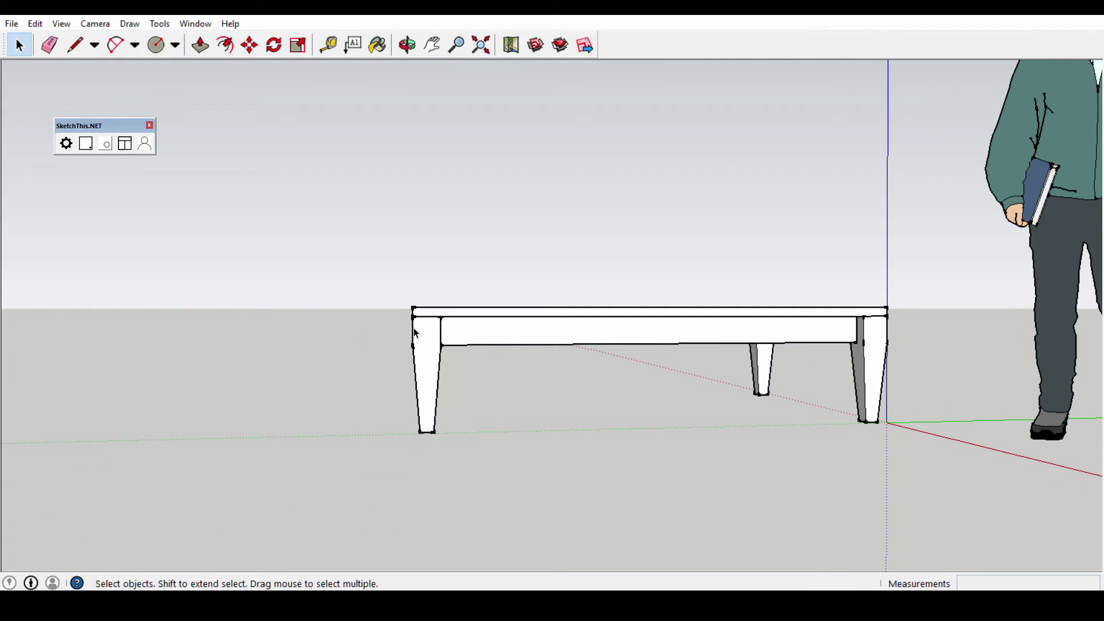
middle_click_drag(487, 356, 556, 390)
middle_click_drag(478, 384, 402, 327)
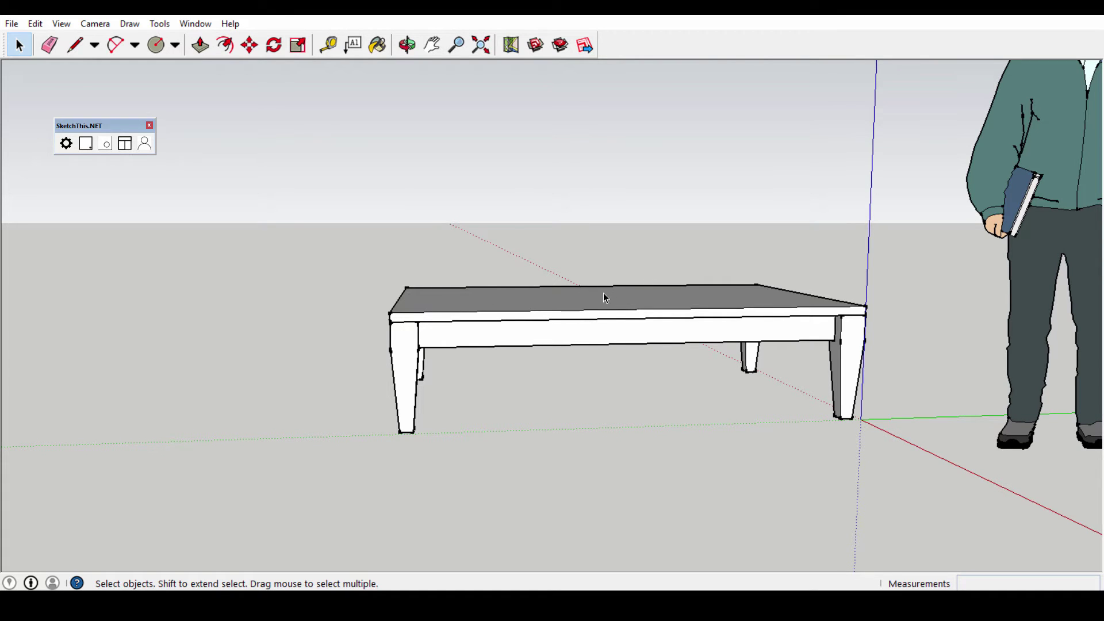
middle_click_drag(578, 310, 608, 327)
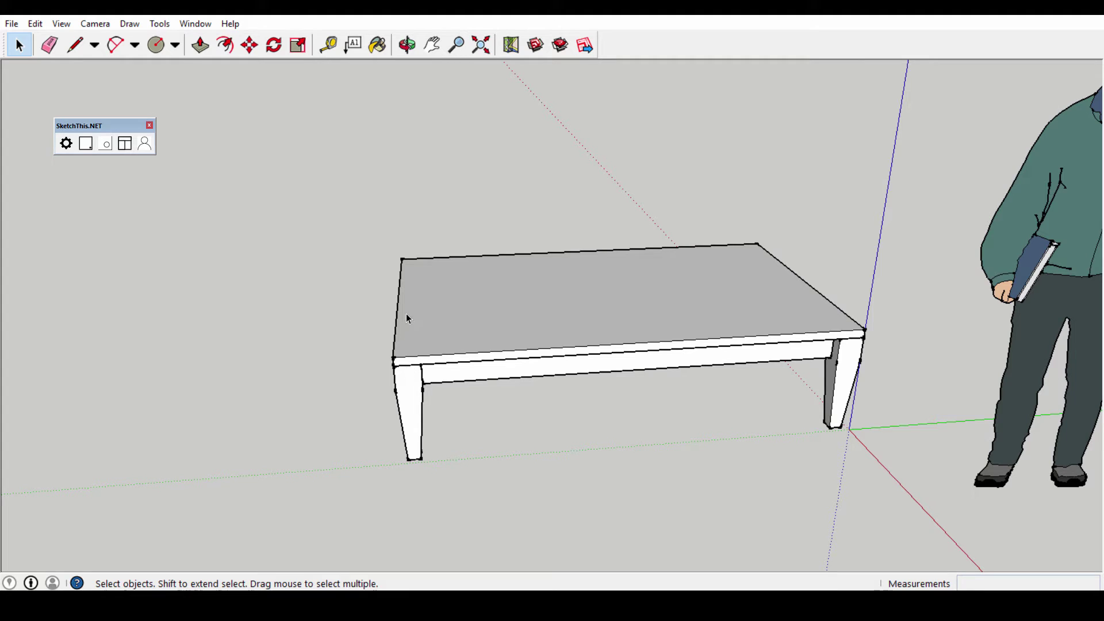
middle_click_drag(410, 378, 443, 322)
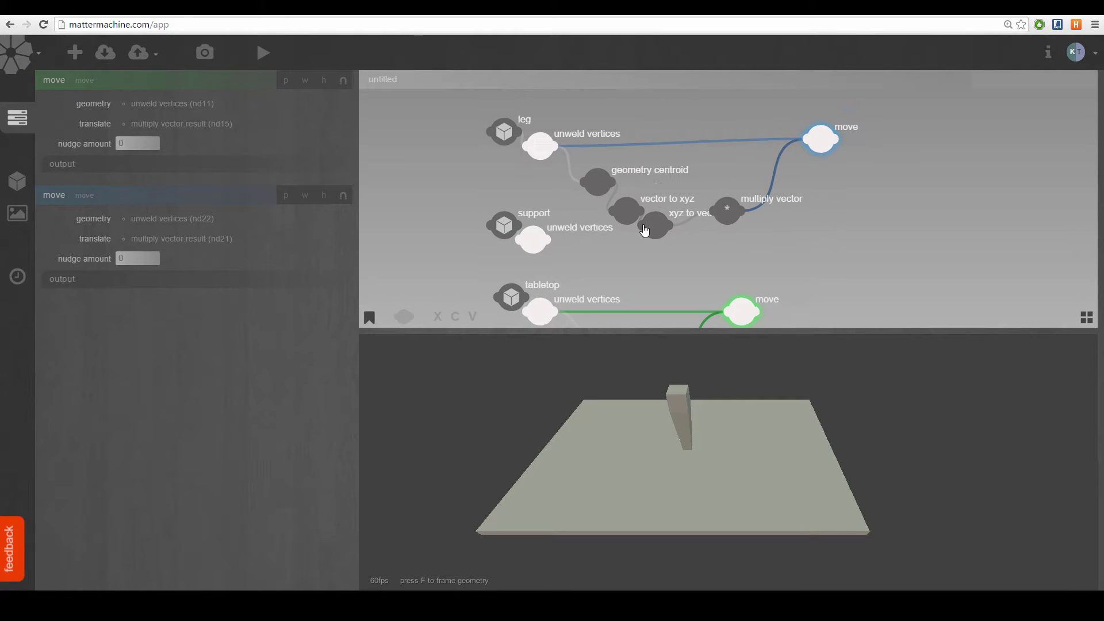
- Switch back to MatterMachine and move the leg's move node closer to its multiply vector node, level with the unweld vertices node
left_click_drag(742, 204, 642, 183)
left_click_drag(724, 126, 694, 136)
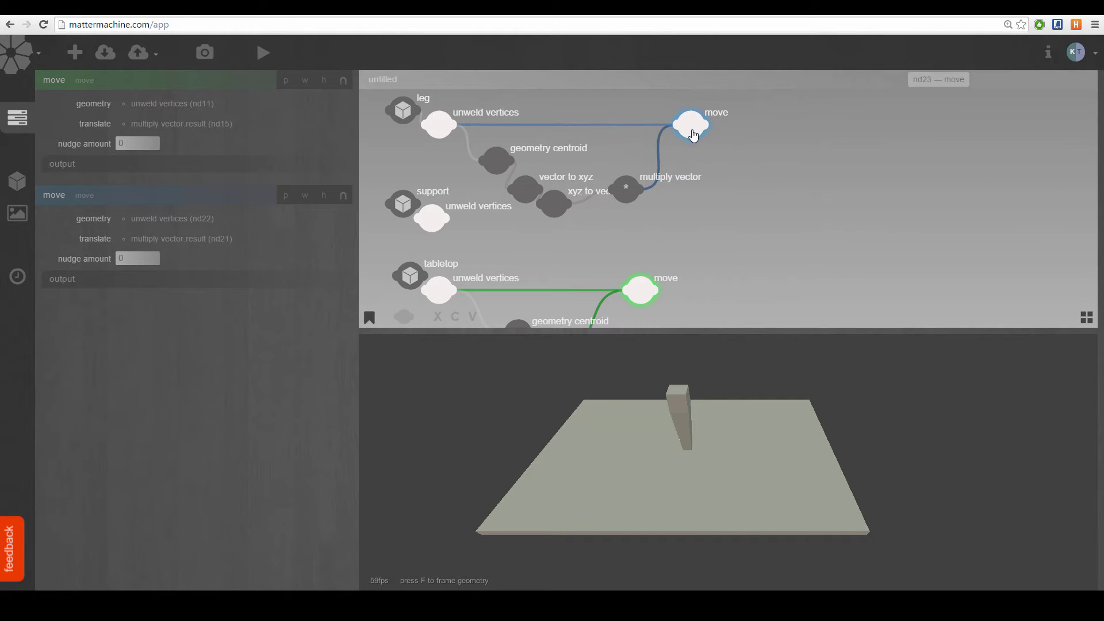
left_click_drag(719, 457, 661, 461)
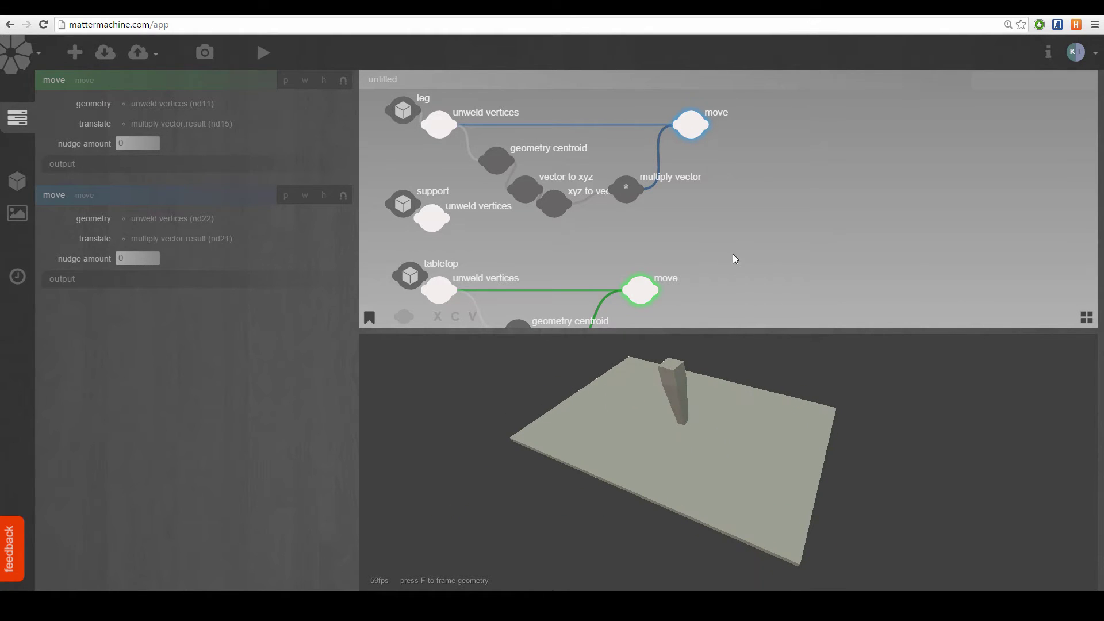
- Add a geometry size node fed by the tabletop's move node and line it up level with that node
left_click_drag(733, 257, 613, 234)
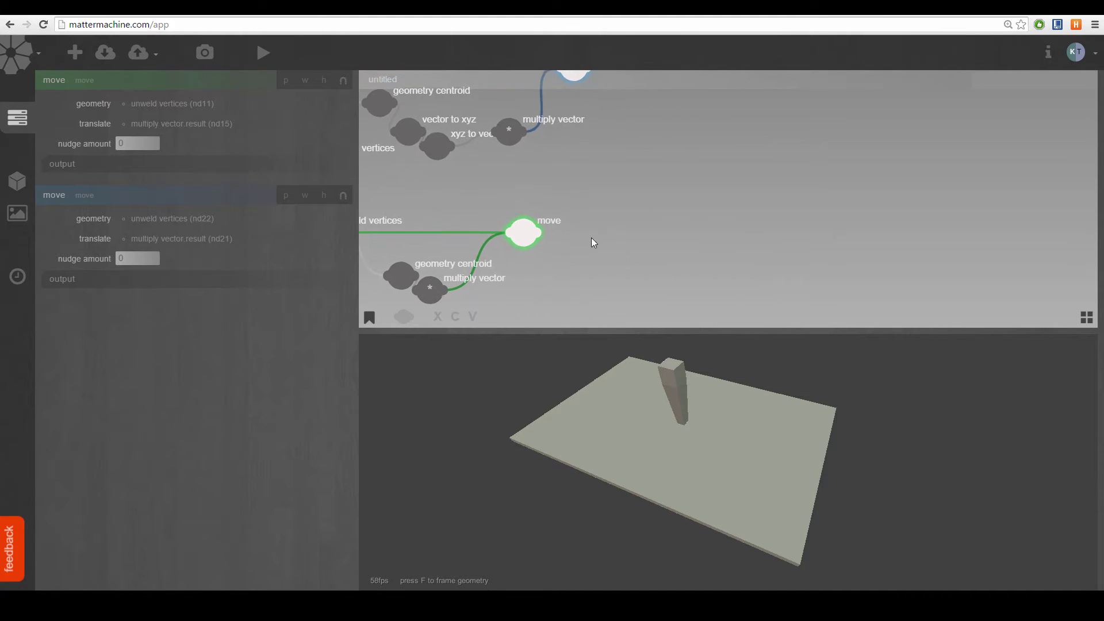
left_click(607, 229)
left_click(521, 232)
key("Tab")
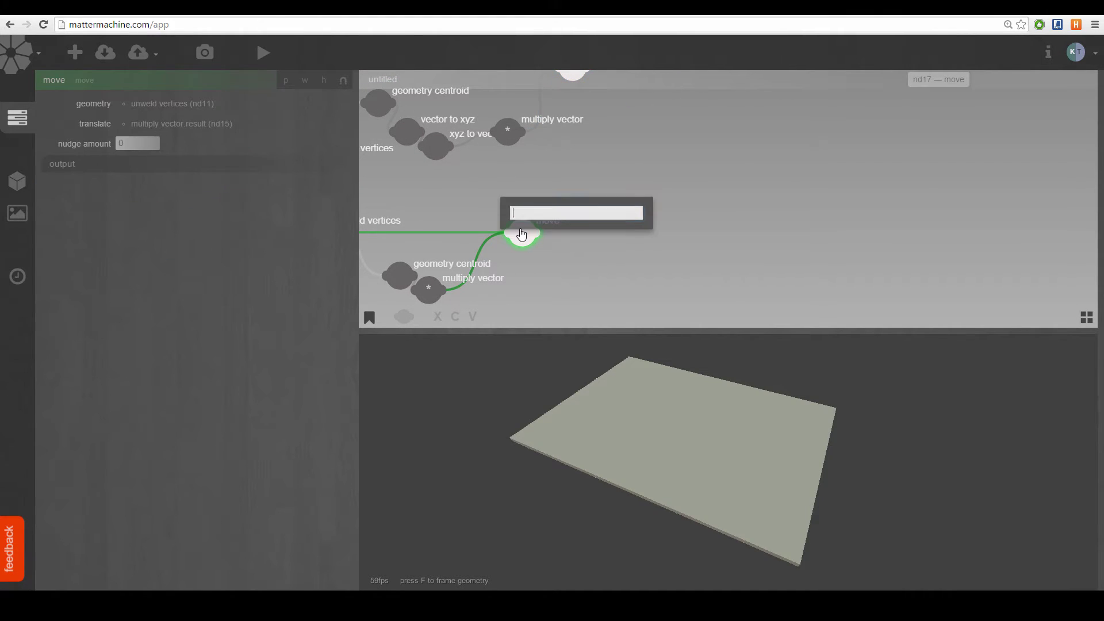
type("geo")
key("Down")
key("Down")
key("Down")
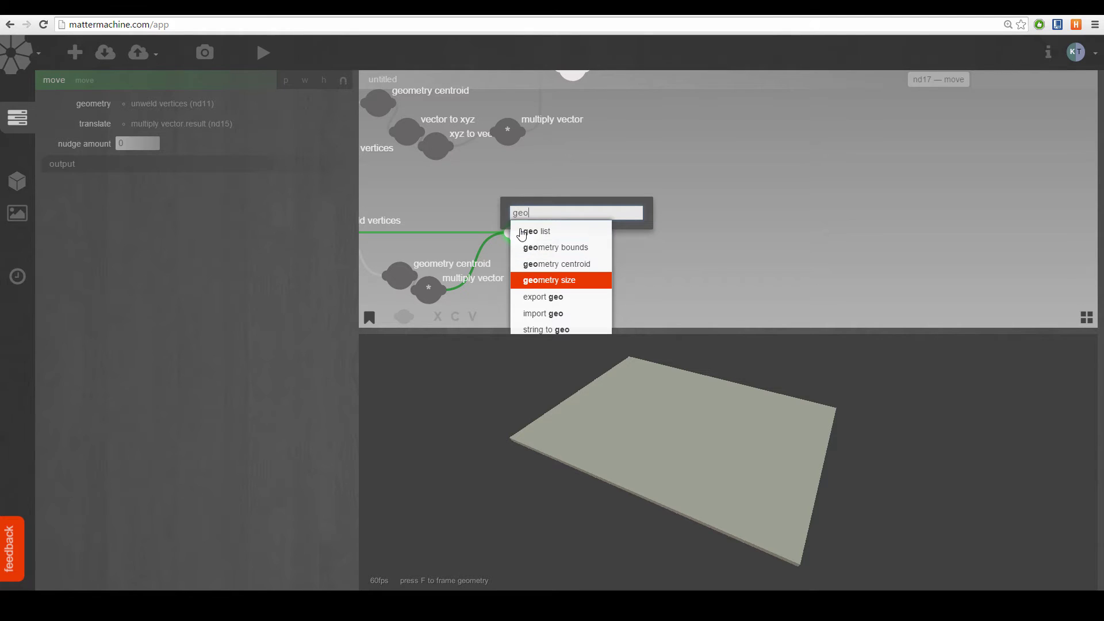
key("Return")
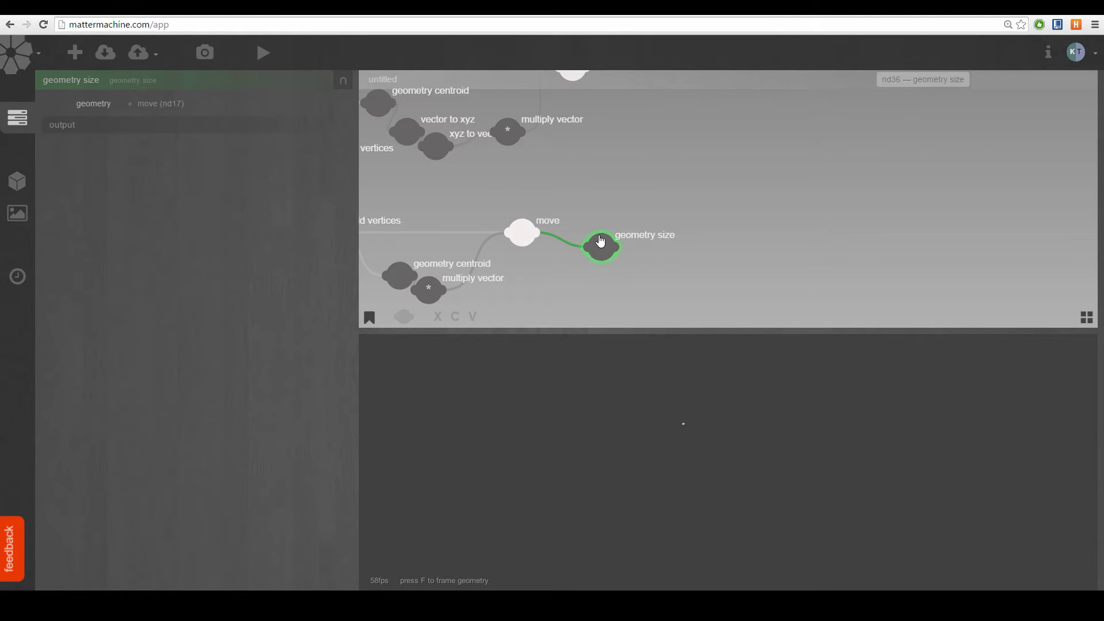
left_click_drag(600, 247, 599, 234)
left_click_drag(484, 245, 568, 249)
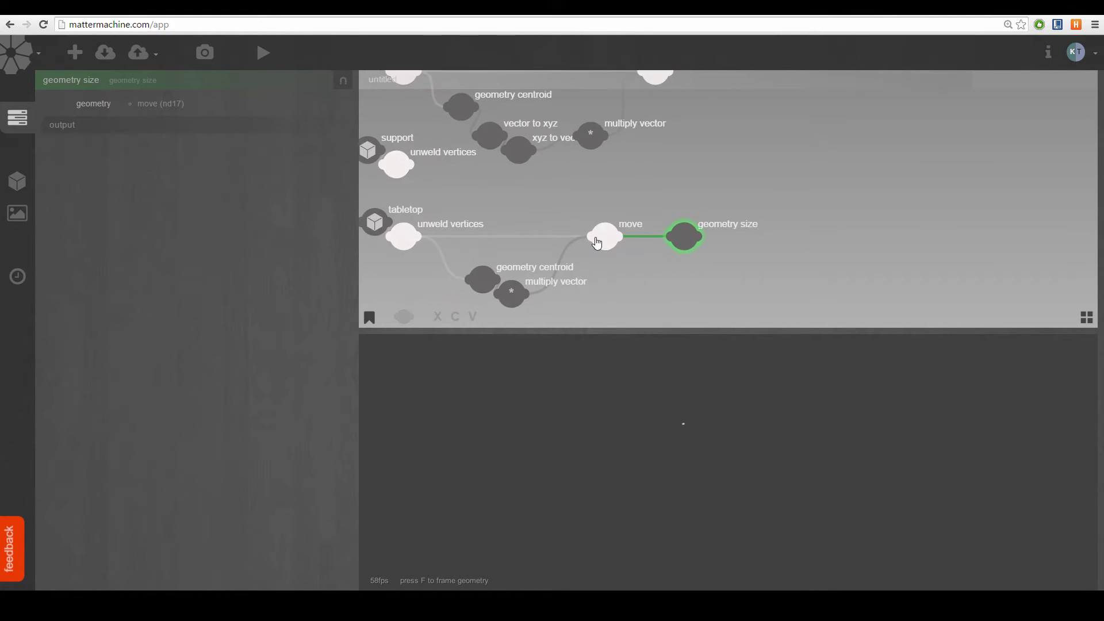
- Show the output values of the tabletop's geometry size node and place the node slightly below its move node
left_click(236, 127)
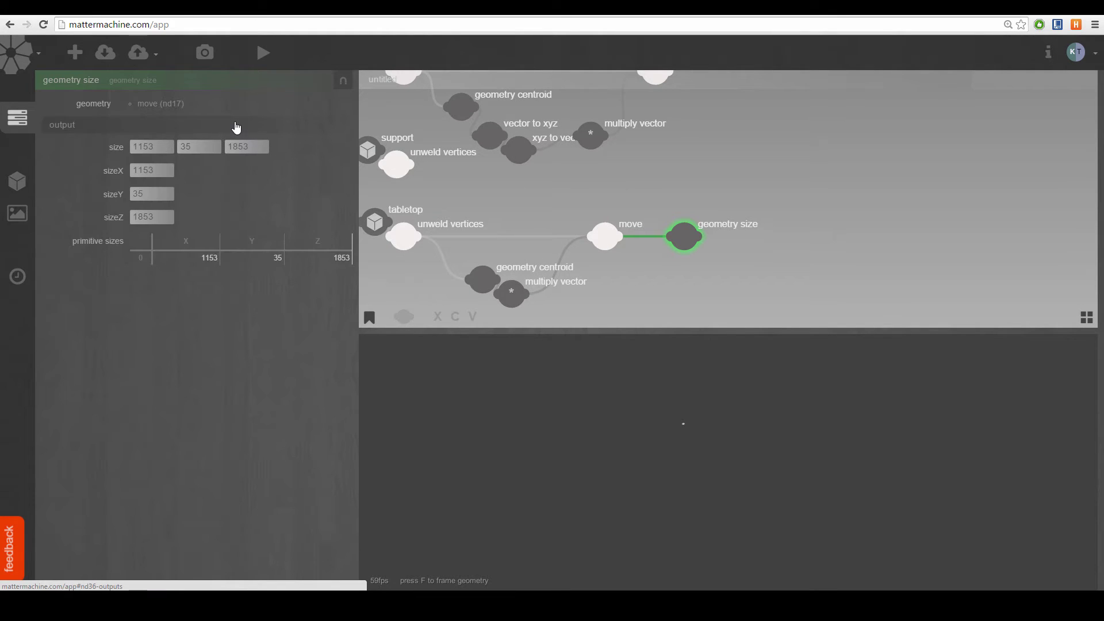
left_click(677, 236)
left_click(677, 236)
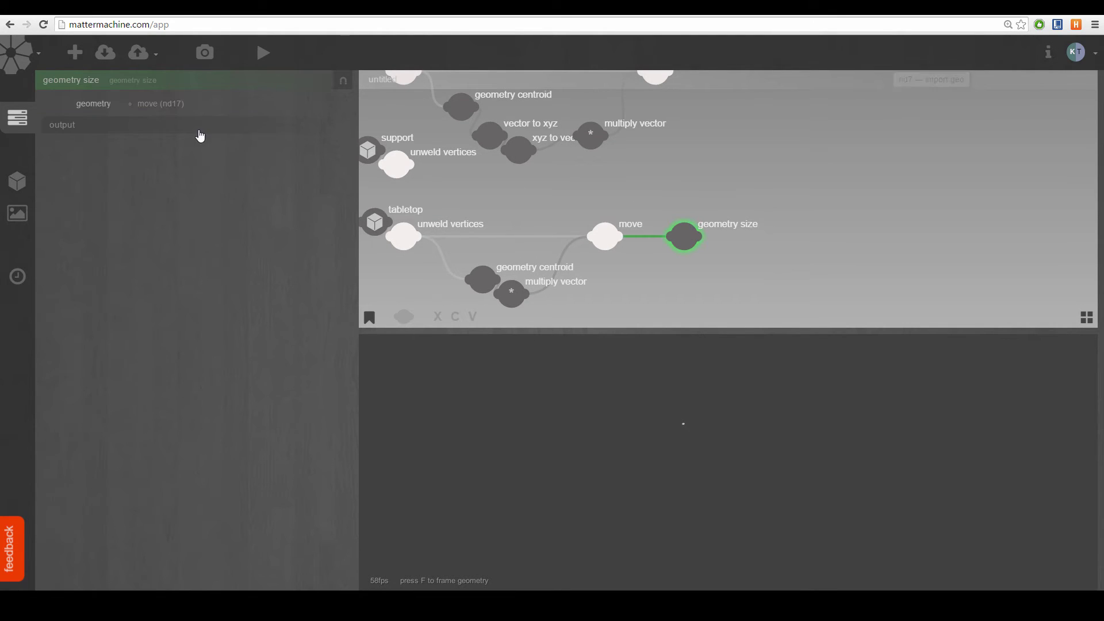
left_click(79, 127)
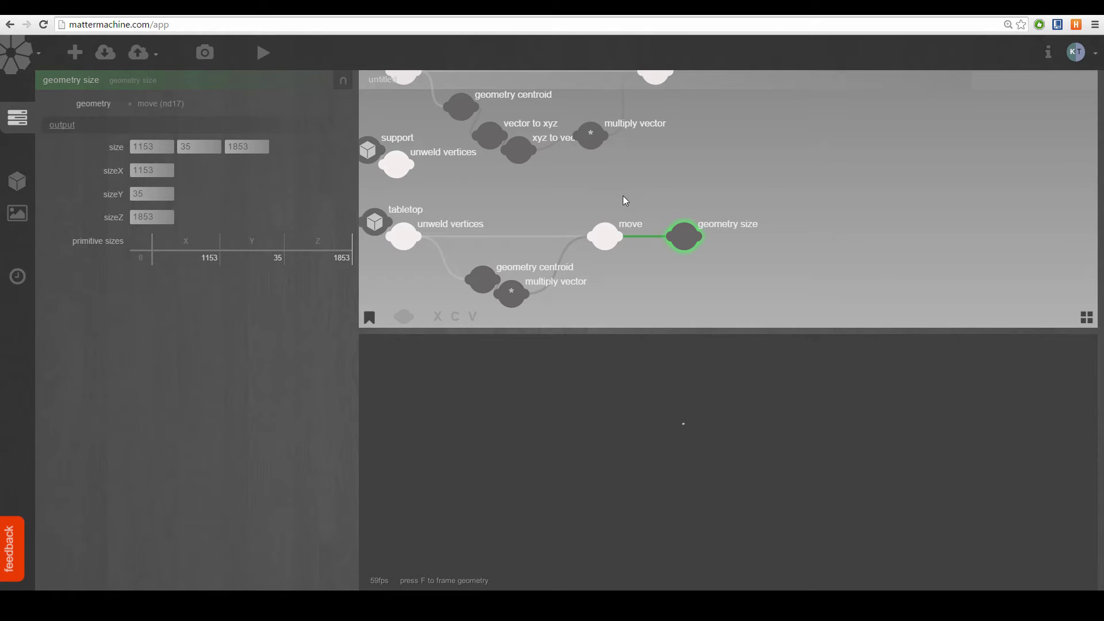
left_click_drag(623, 196, 560, 184)
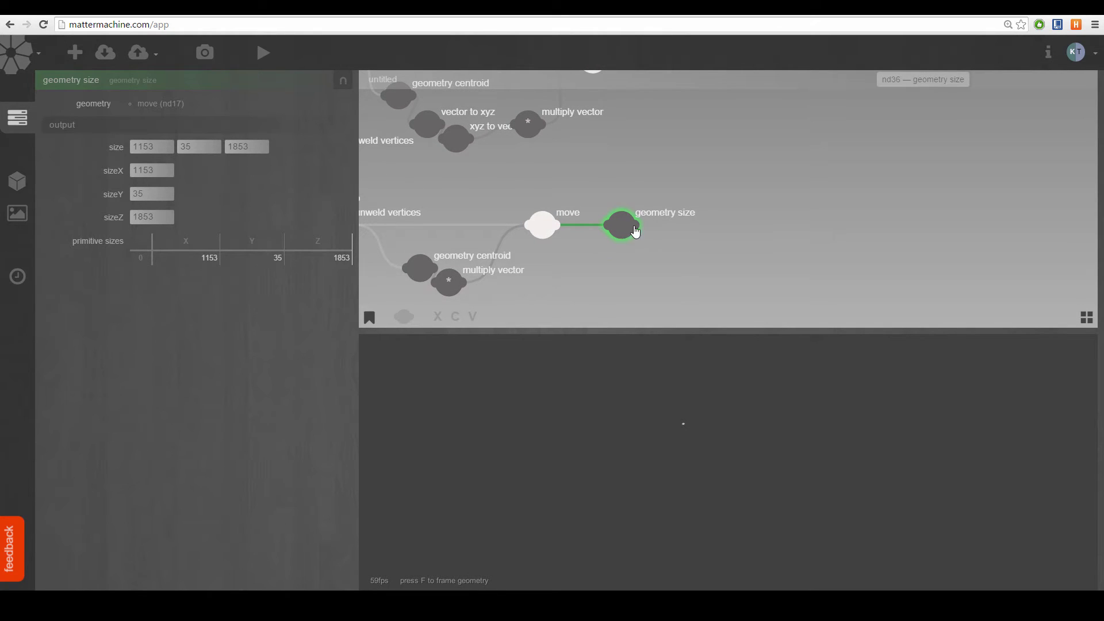
left_click_drag(635, 233, 614, 262)
- Add a geometry size node fed by the leg's move node, place it close beside that node and show its output values
left_click_drag(638, 221, 575, 259)
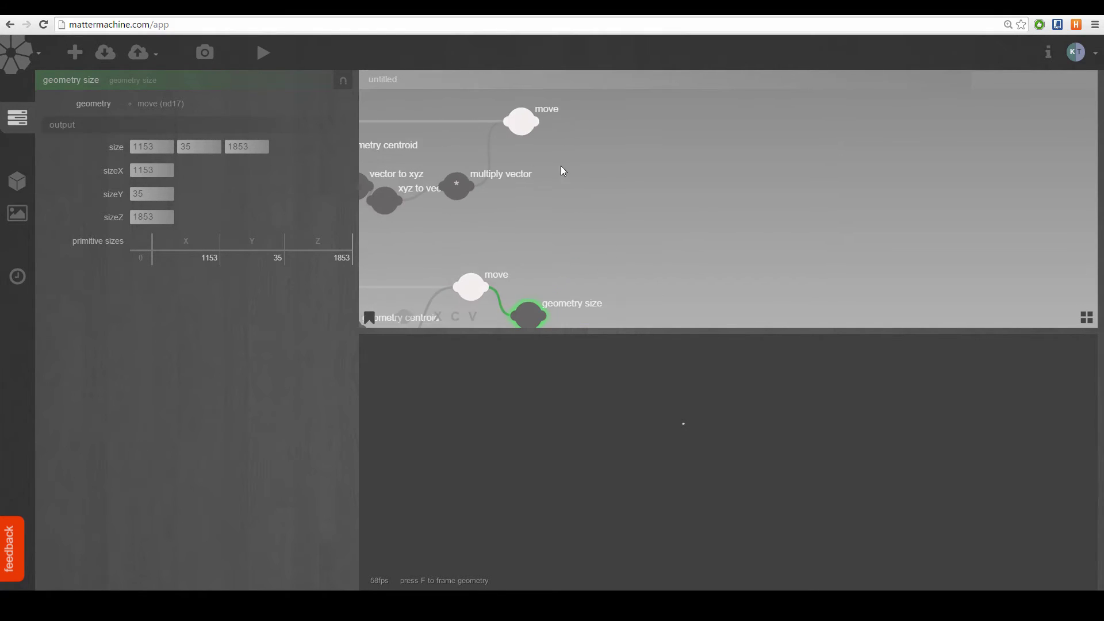
left_click_drag(562, 167, 532, 199)
left_click(565, 170)
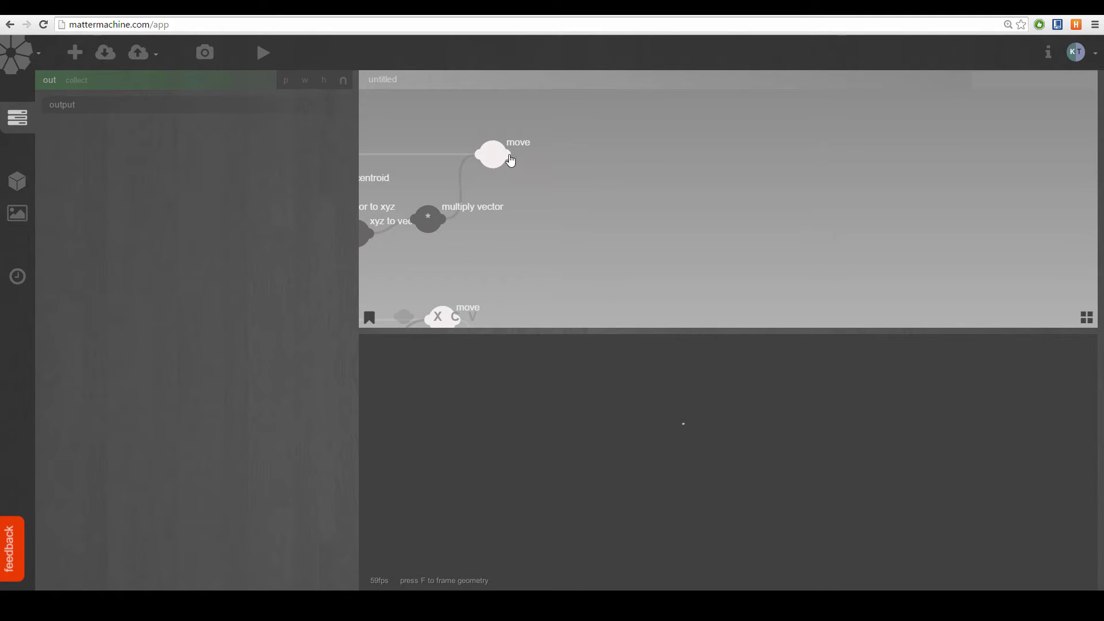
left_click(493, 156)
double_click(492, 156)
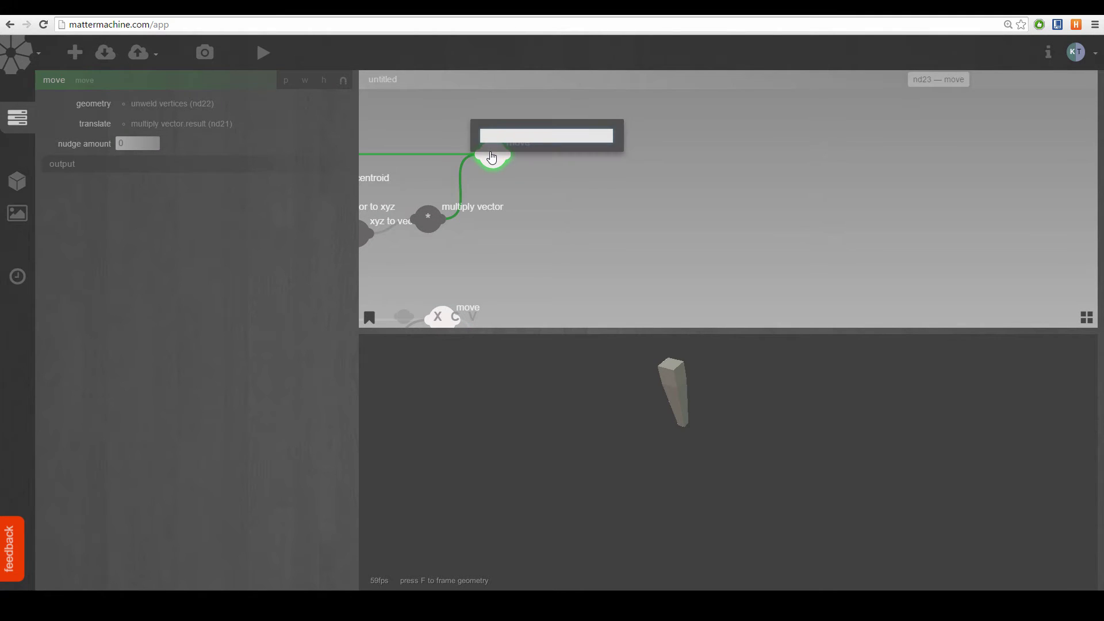
type("size")
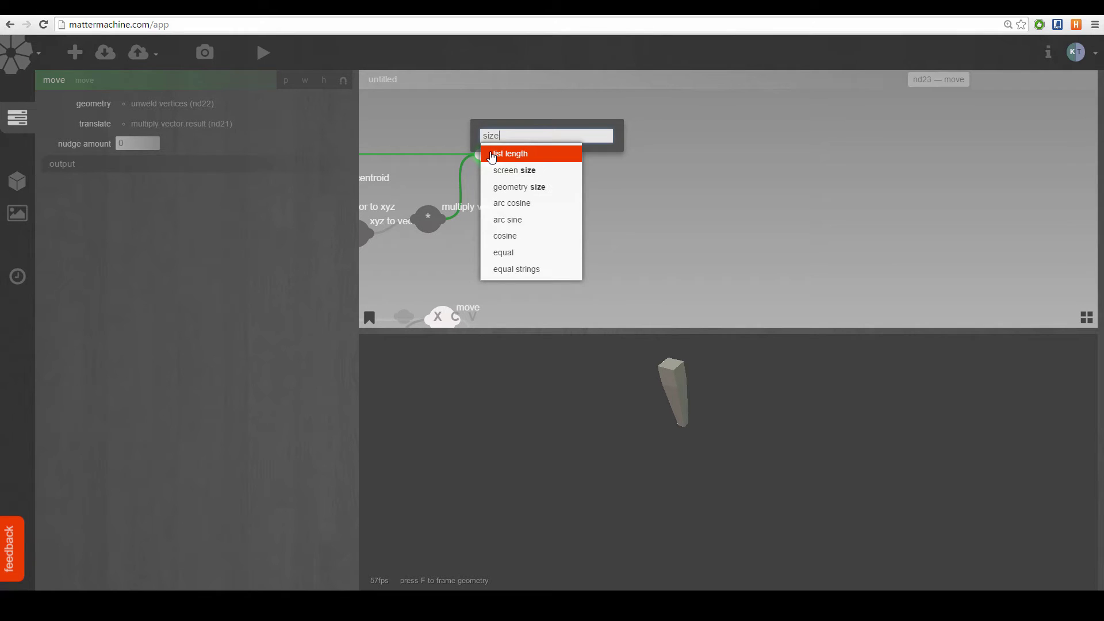
key("Down")
key("Down")
key("Return")
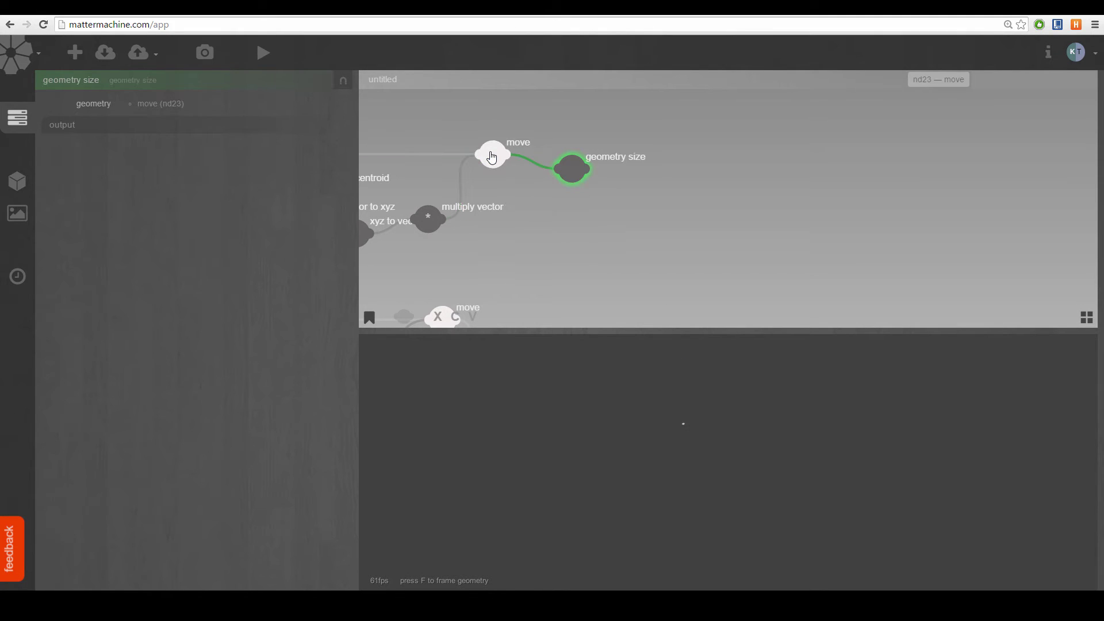
left_click_drag(574, 178, 539, 185)
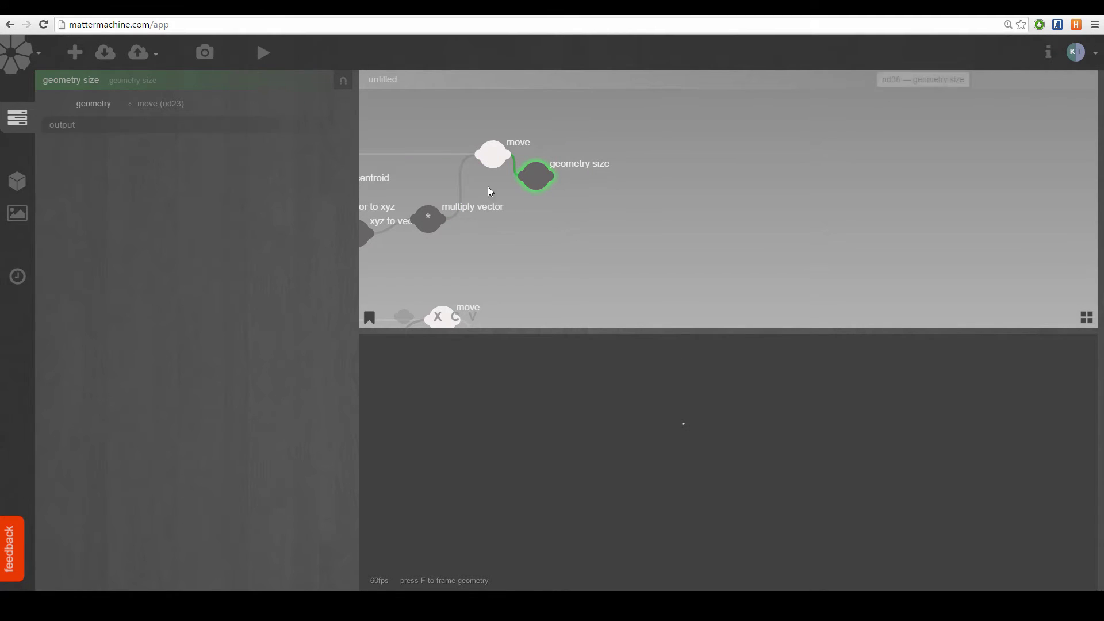
left_click(236, 131)
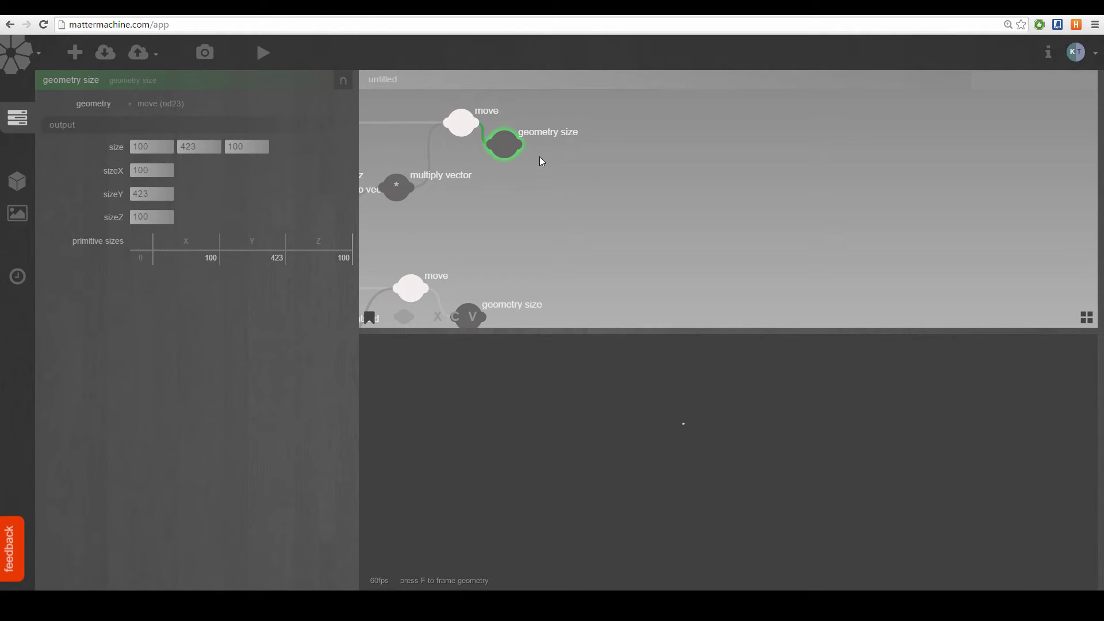
key("Tab")
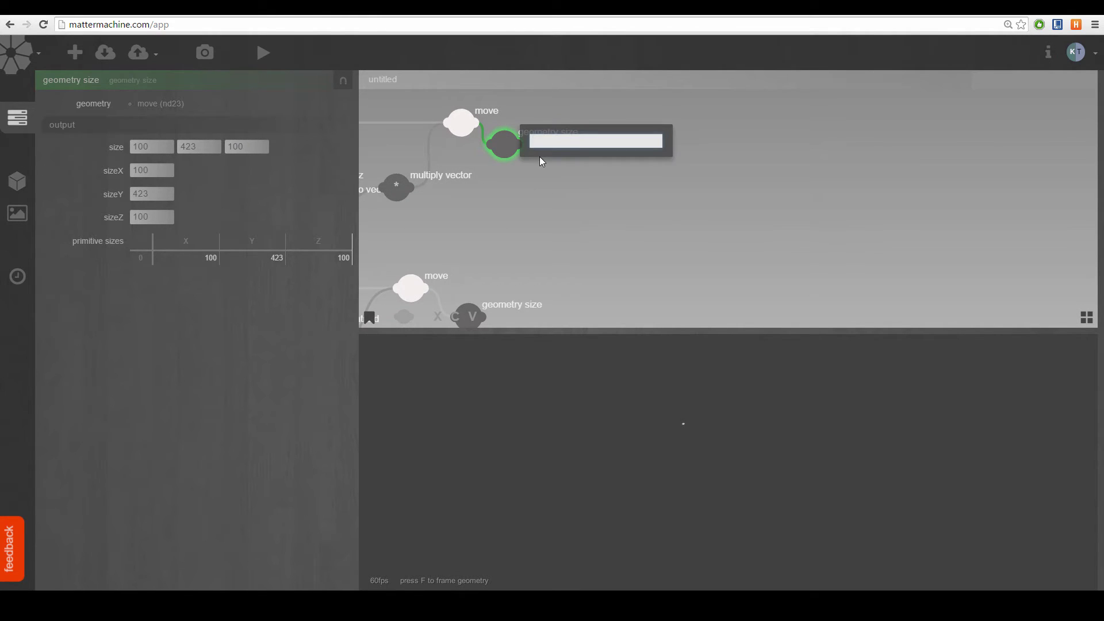
type("divide")
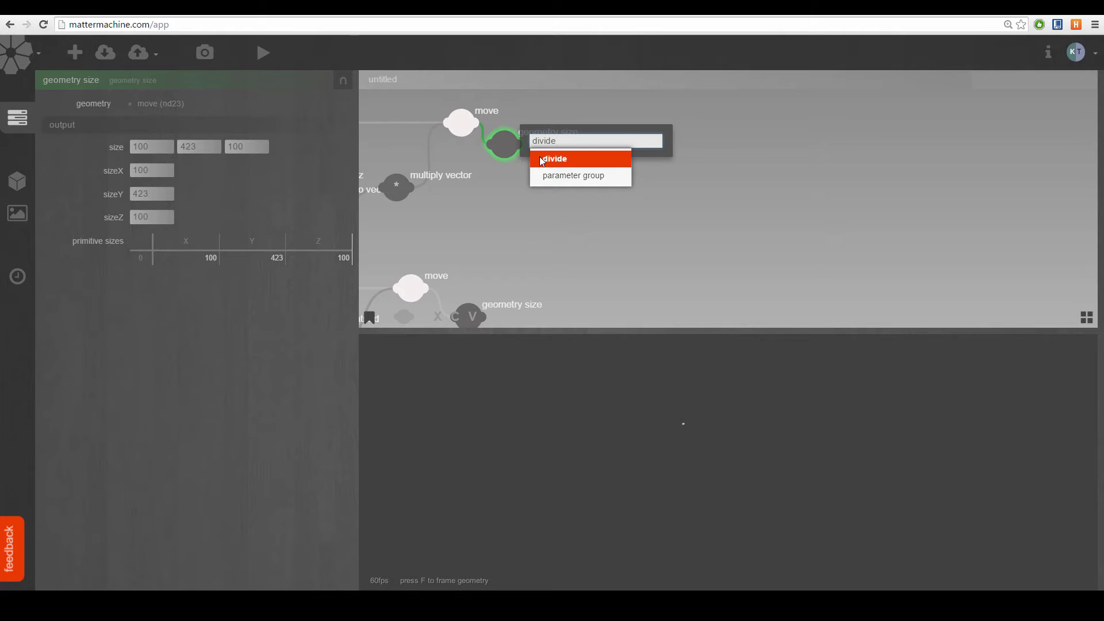
left_click_drag(575, 142, 460, 143)
key("BackSpace")
left_click(564, 219)
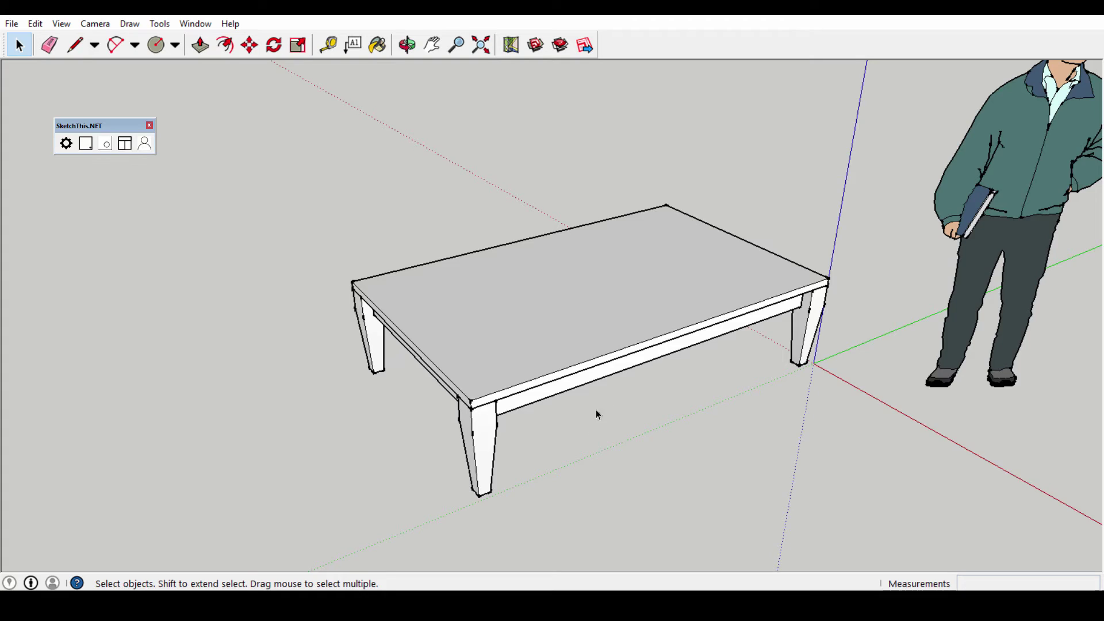
- View the table's leg positions in SketchUp, and in MatterMachine add a point grid node well clear of the two geometry size nodes
mouse_move(597, 412)
middle_mouse_down()
mouse_move(495, 305)
mouse_move(377, 369)
mouse_move(407, 443)
mouse_move(425, 437)
middle_mouse_up()
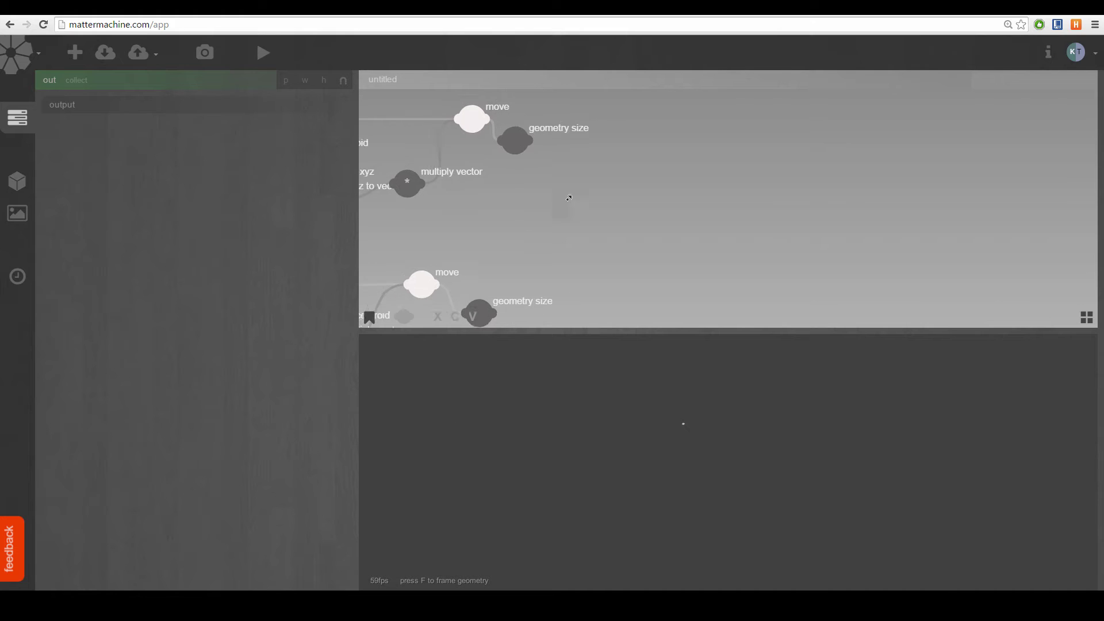
double_click(622, 195)
type("poin")
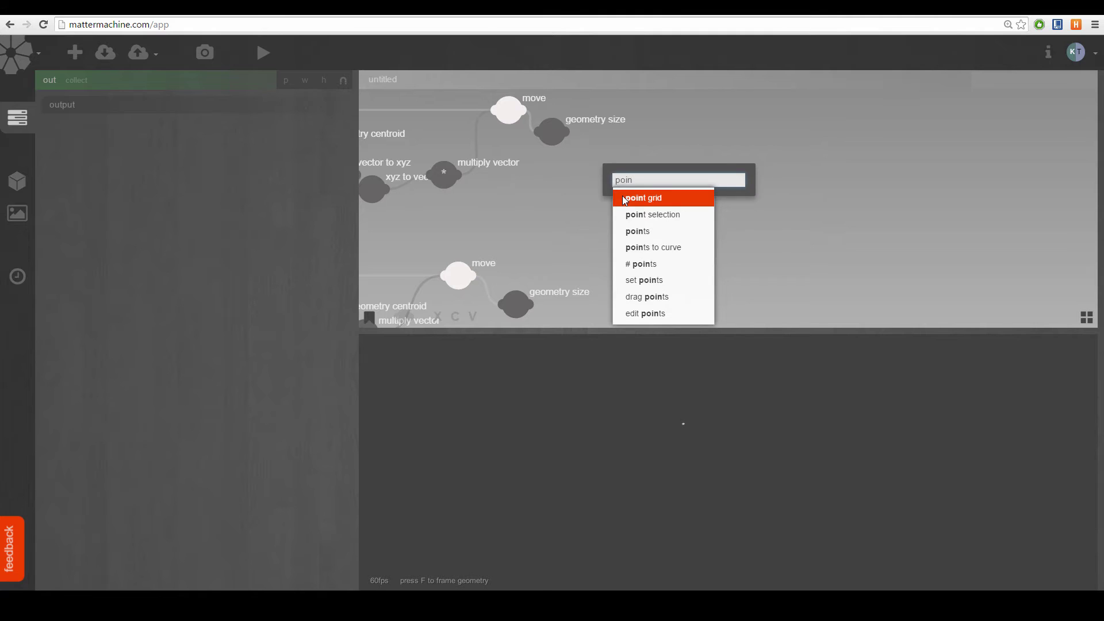
left_click(623, 197)
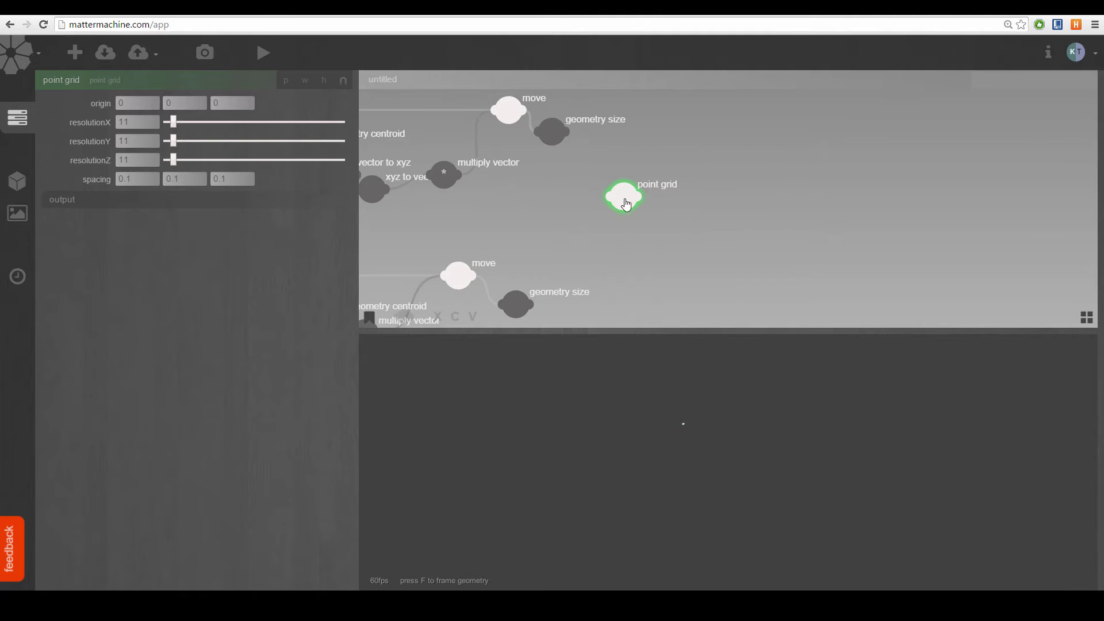
middle_click_drag(626, 201, 708, 158)
left_click_drag(707, 158, 717, 207)
middle_click_drag(718, 207, 681, 180)
left_click_drag(676, 175, 710, 192)
middle_click_drag(726, 206, 647, 206)
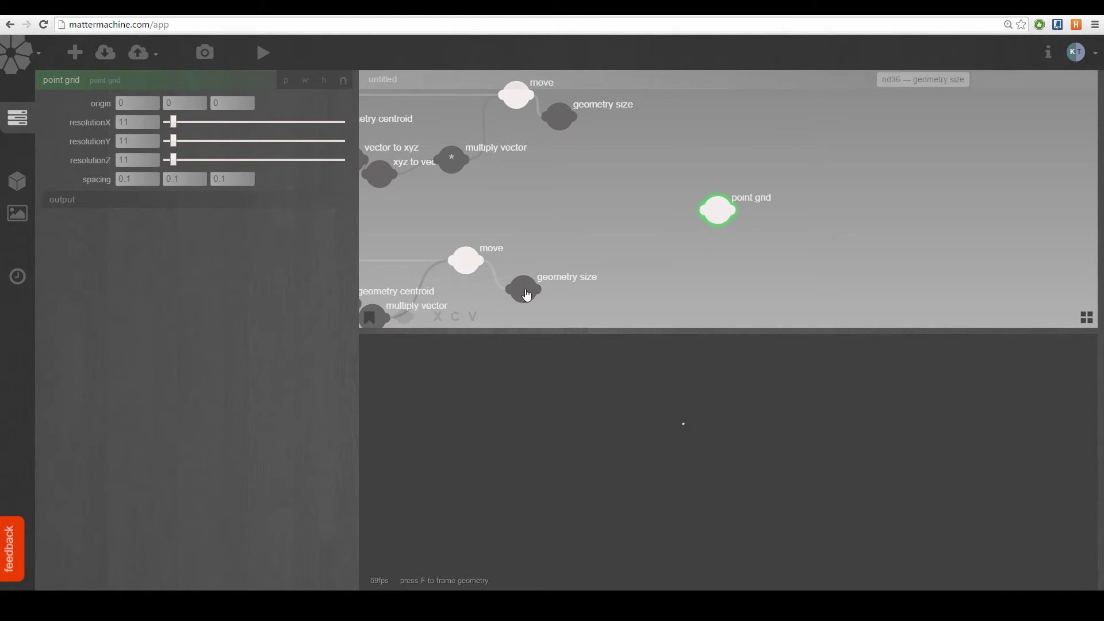
- Review the tabletop's move and geometry size nodes, and examine the leg positions at the table's corners in the SketchUp model
left_click_drag(512, 290, 593, 264)
left_click(551, 245)
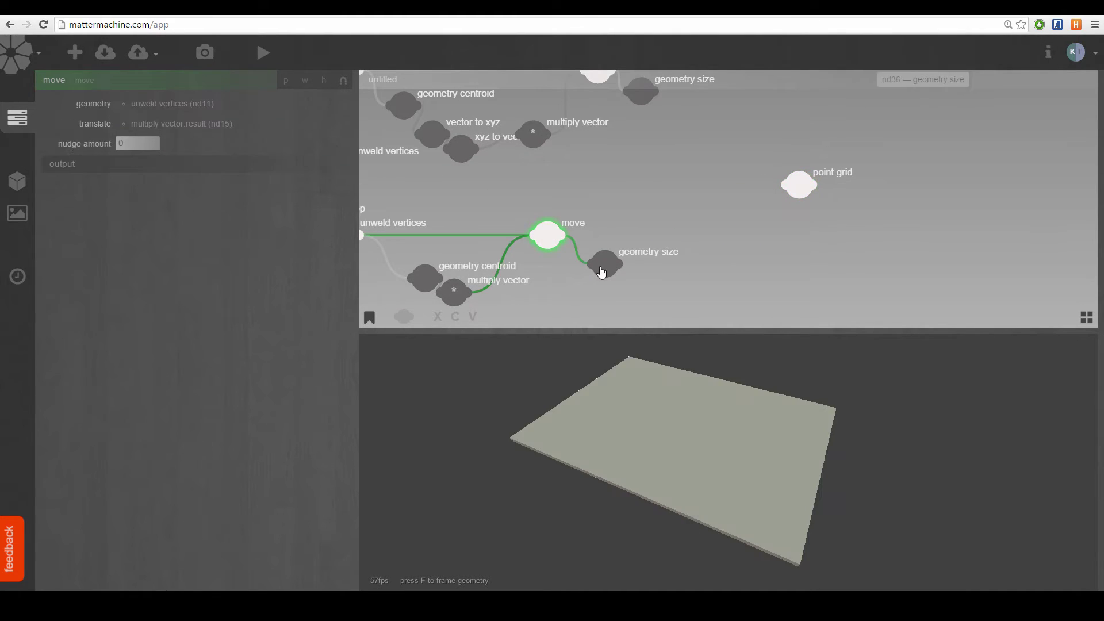
left_click(607, 272)
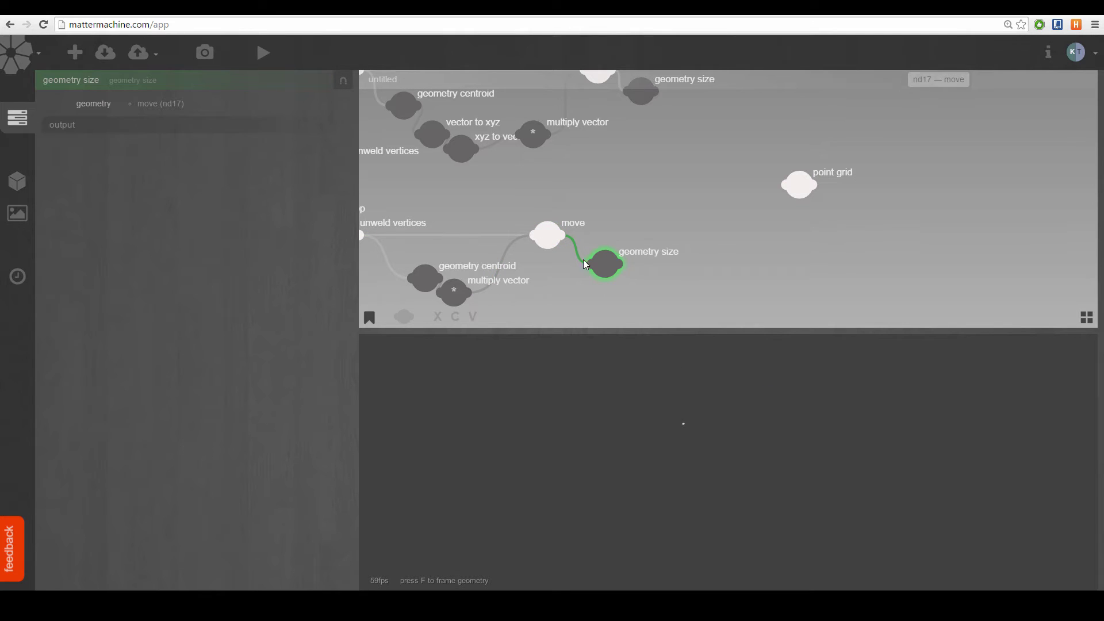
left_click_drag(645, 262, 585, 262)
scroll(588, 131, "up", 3)
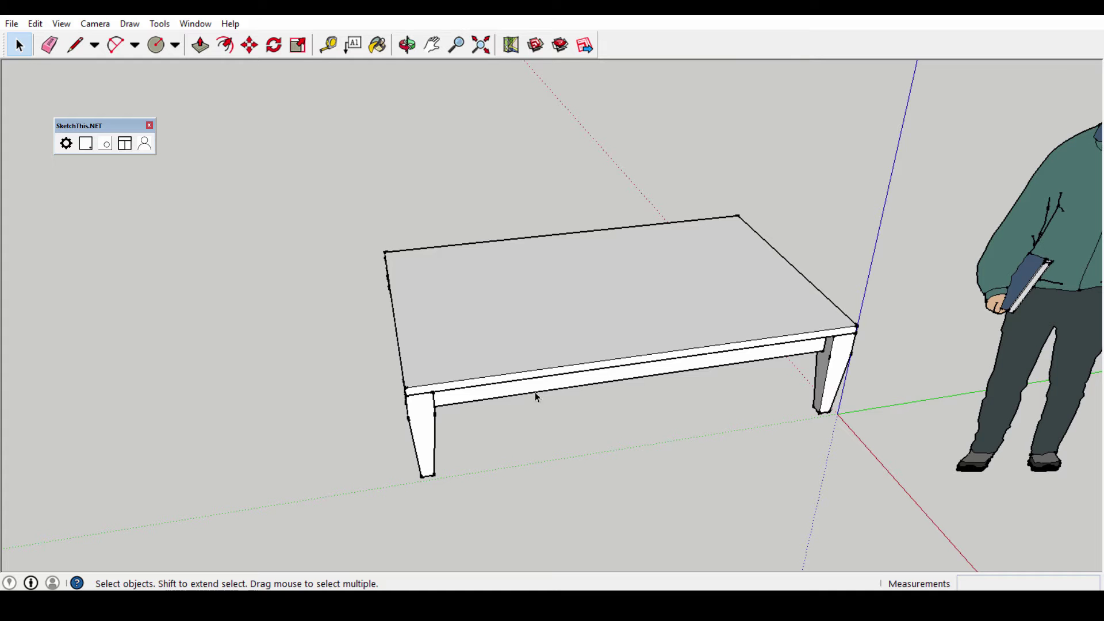
mouse_move(424, 399)
middle_mouse_down()
mouse_move(395, 363)
mouse_move(426, 398)
middle_mouse_up()
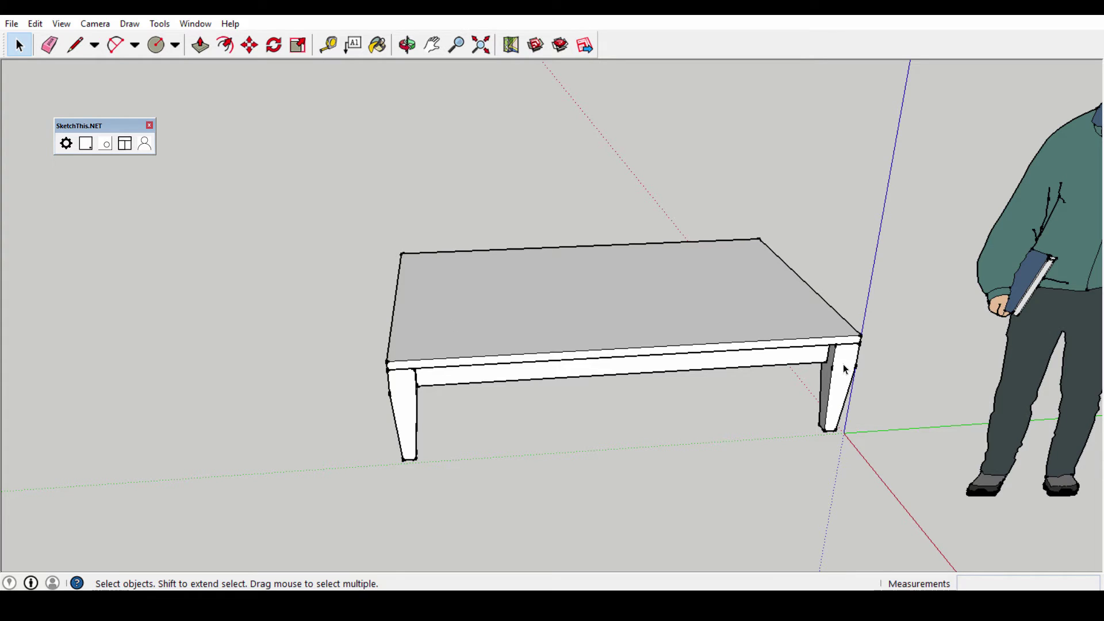
mouse_move(418, 406)
middle_mouse_down()
mouse_move(480, 444)
mouse_move(426, 432)
middle_mouse_up()
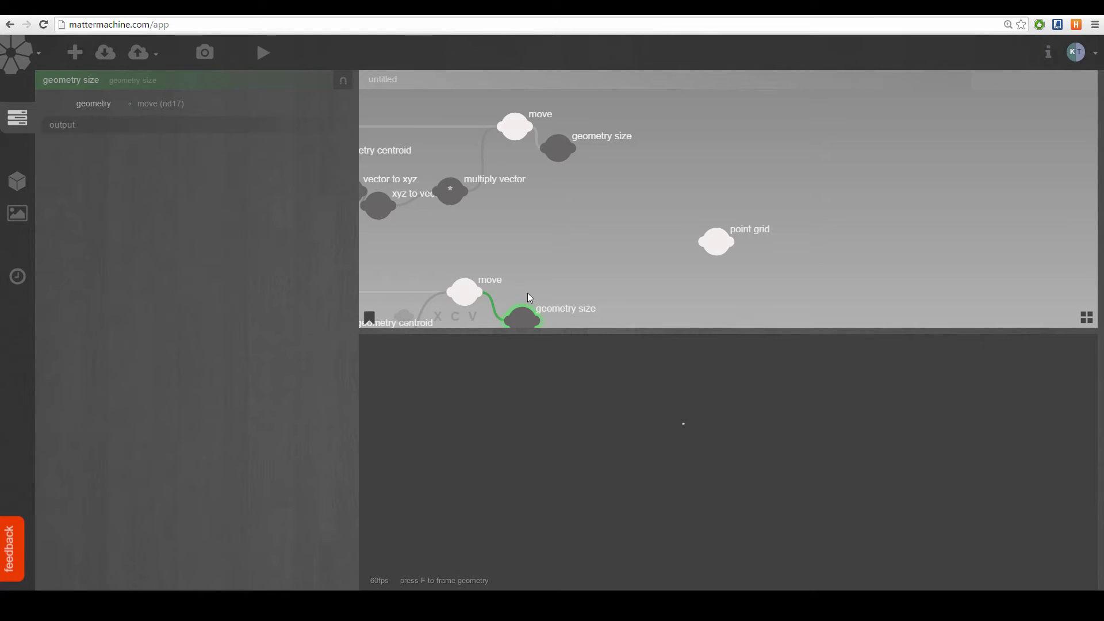
- Add a subtract node between the geometry size nodes and the point grid, and paste a copy of it above
middle_click_drag(580, 221, 606, 224)
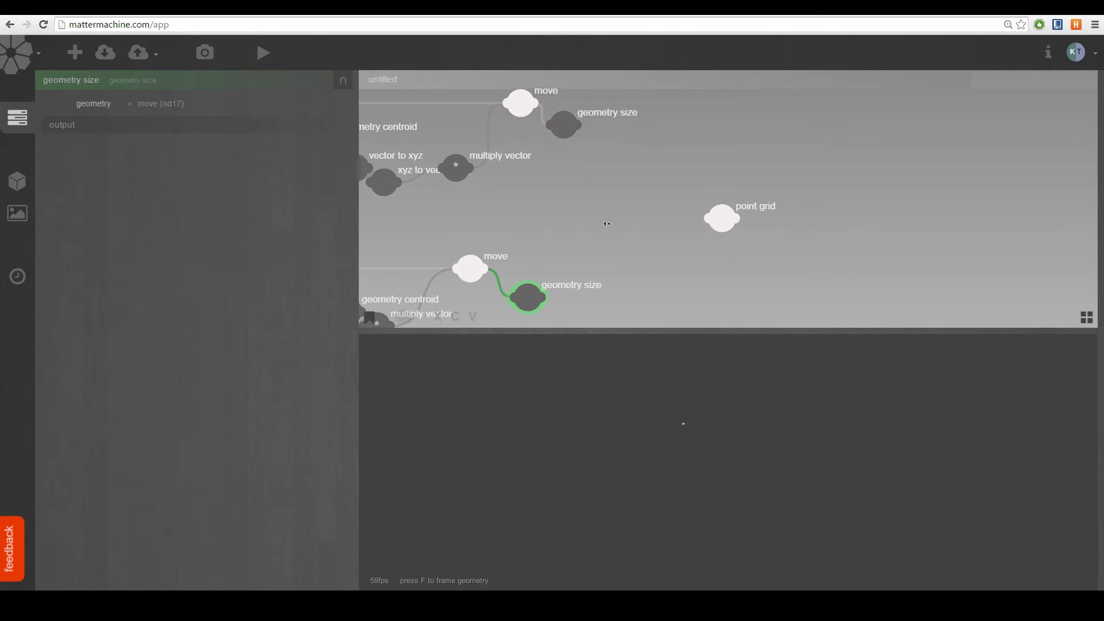
left_click(609, 226)
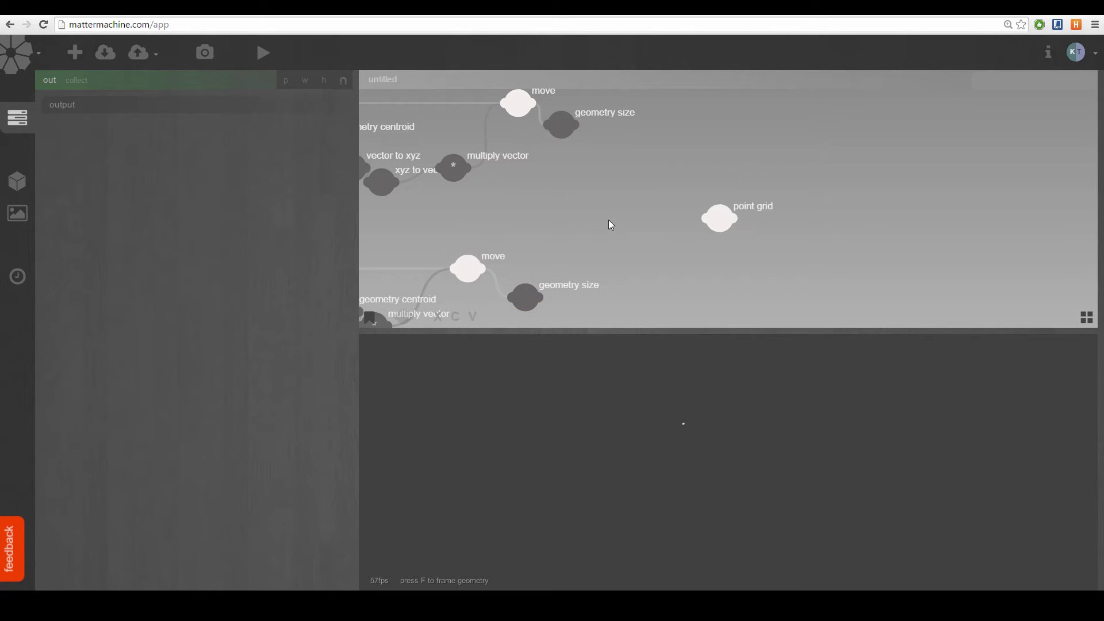
double_click(610, 222)
type("sub")
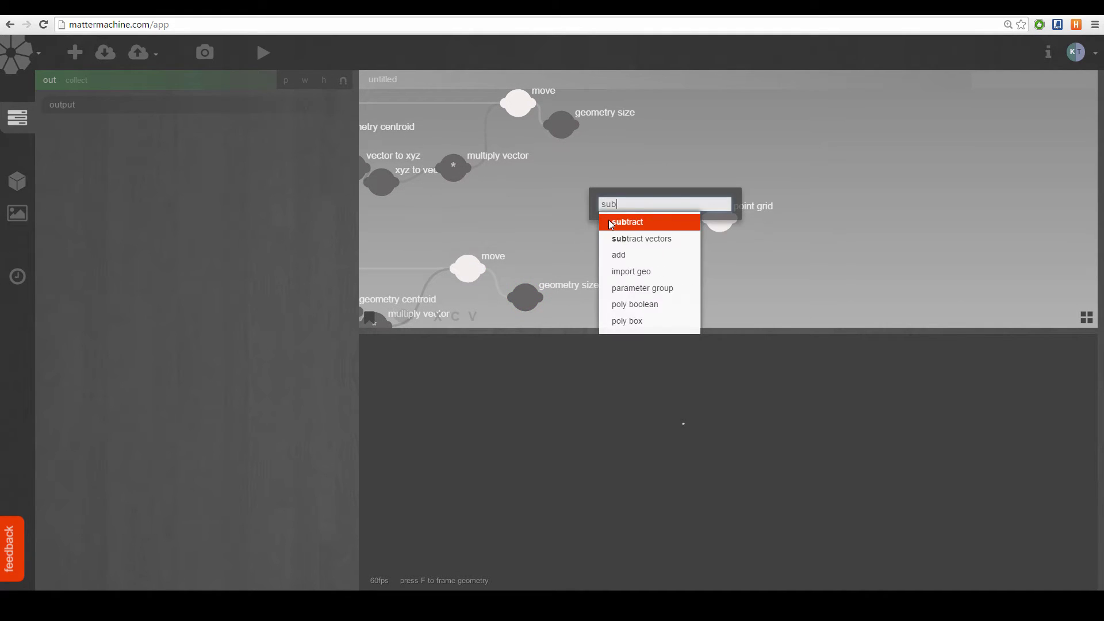
left_click(611, 225)
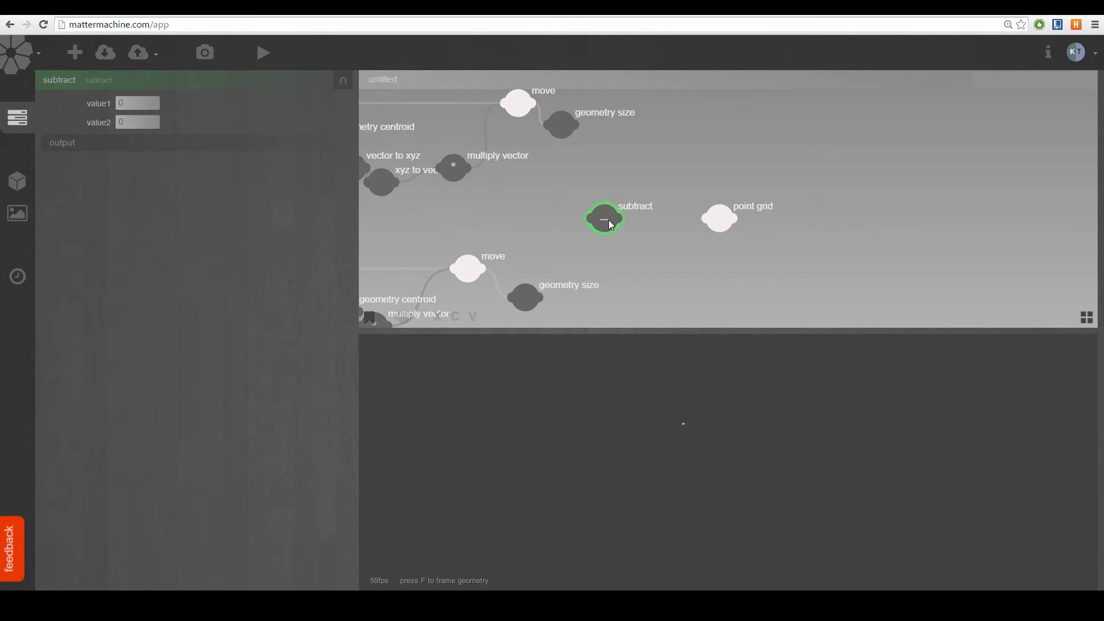
mouse_move(608, 220)
left_mouse_down()
mouse_move(594, 186)
mouse_move(598, 231)
left_mouse_up()
key("ctrl+c")
key("ctrl+v")
- Place the tabletop's geometry size node closer to its move node and feed its sizeX output into the upper subtract node
left_click(541, 296)
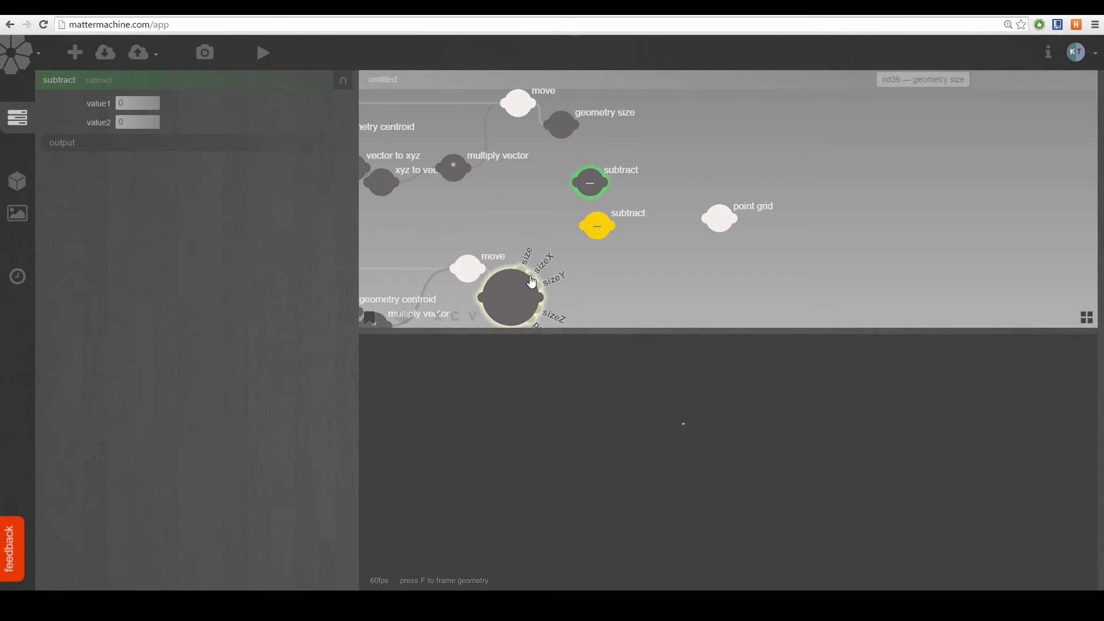
left_click_drag(532, 237, 551, 175)
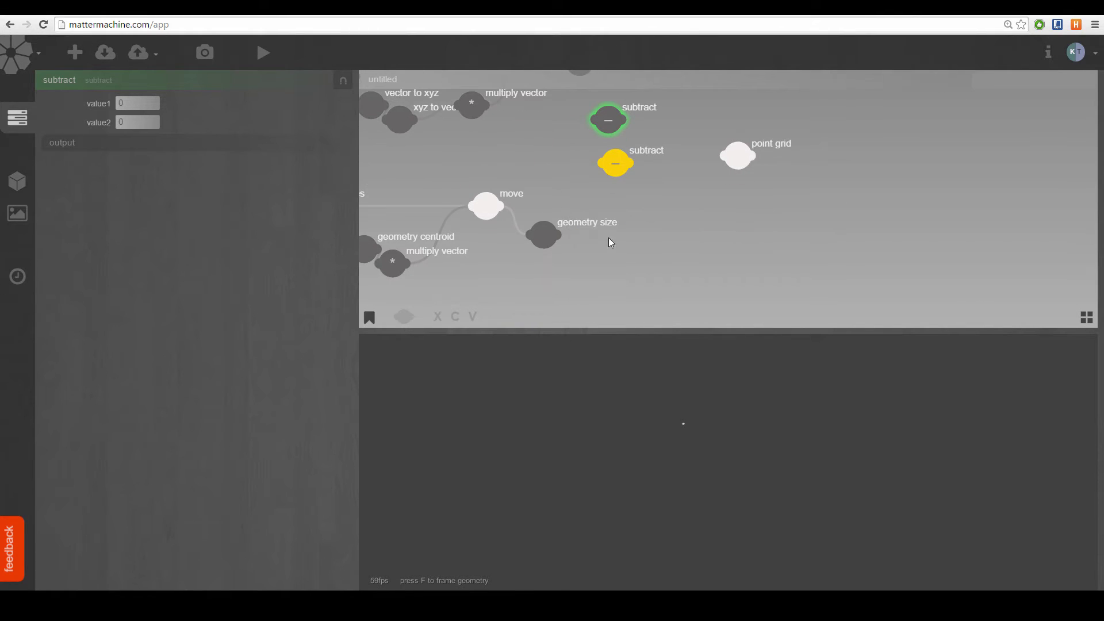
left_click(531, 235)
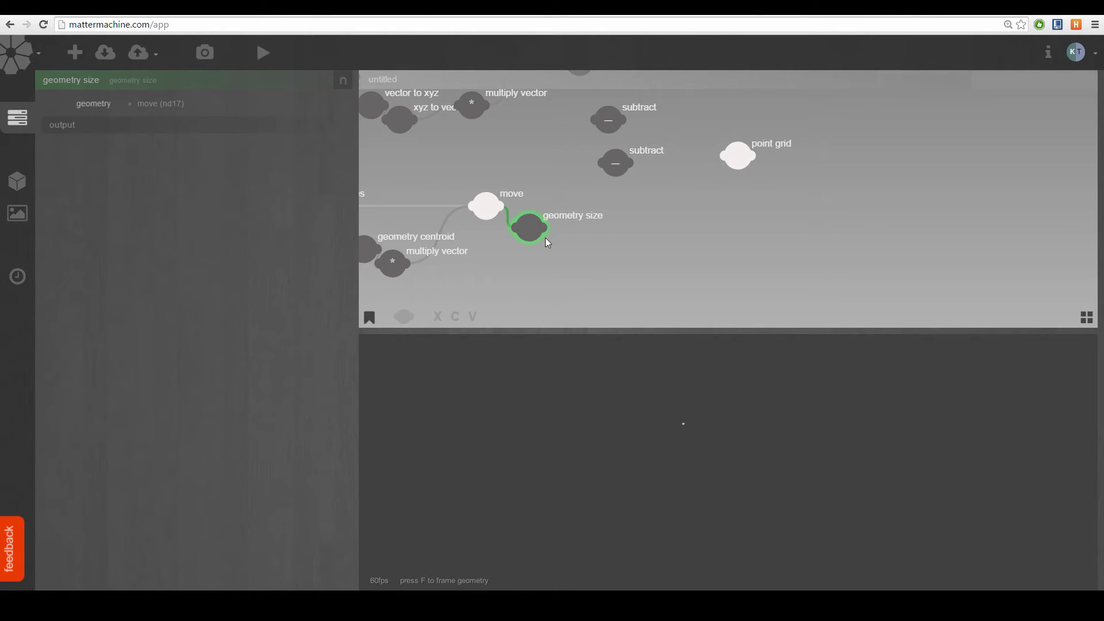
mouse_move(546, 233)
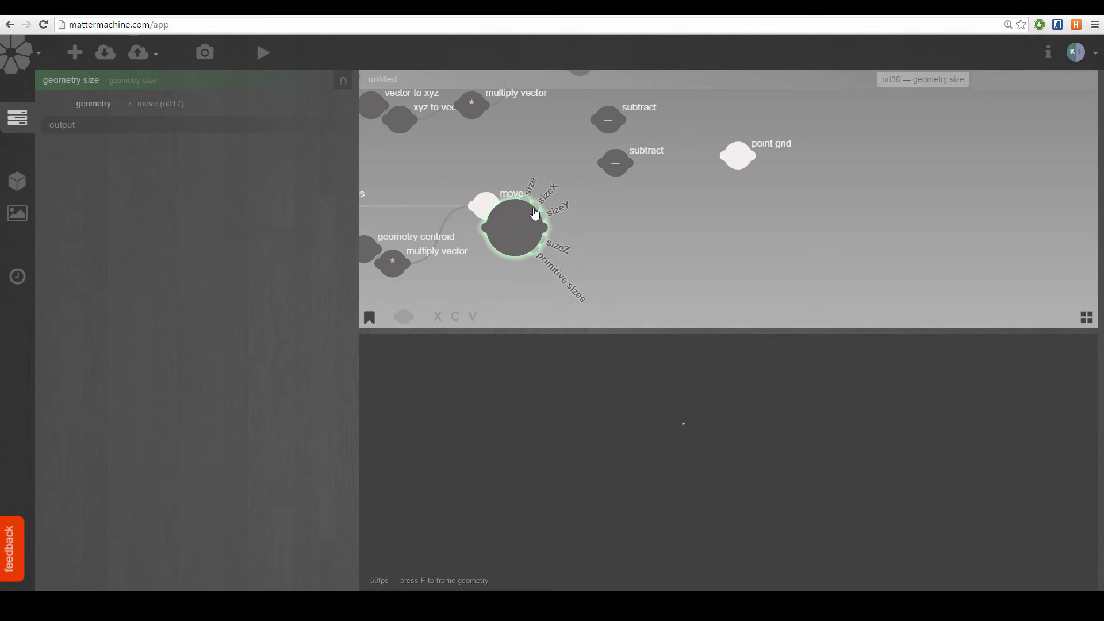
left_click_drag(546, 234, 599, 113)
- Move the upper subtract node beside the leg's geometry size node and feed the leg's corresponding size into its other input
middle_click_drag(610, 127, 625, 221)
middle_click_drag(611, 178, 588, 189)
left_click_drag(602, 227, 625, 205)
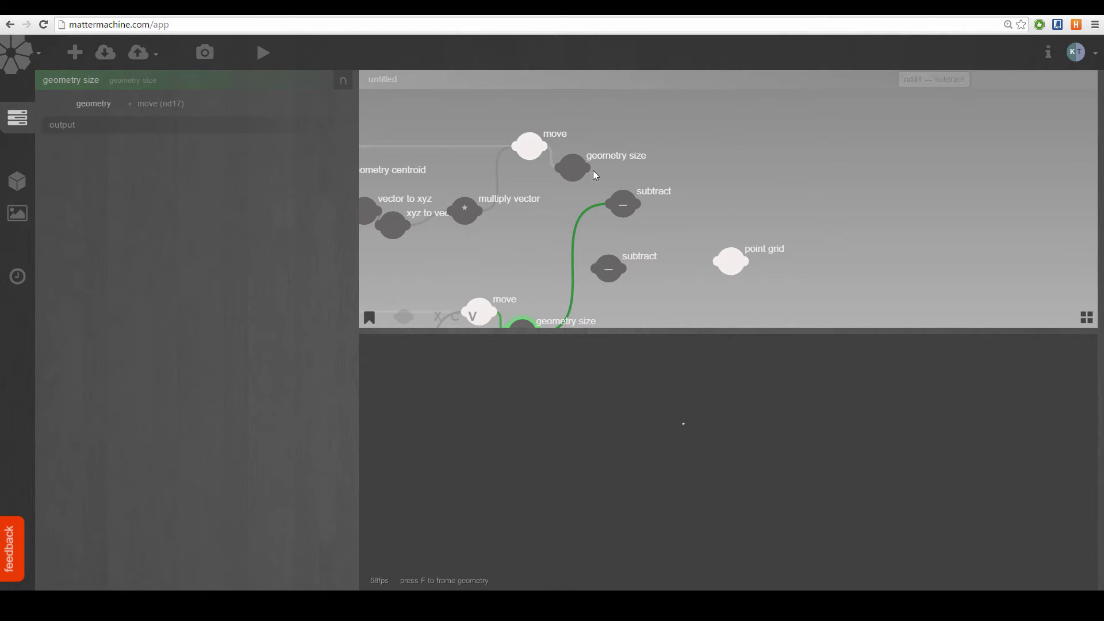
mouse_move(589, 162)
middle_click_drag(589, 160, 587, 179)
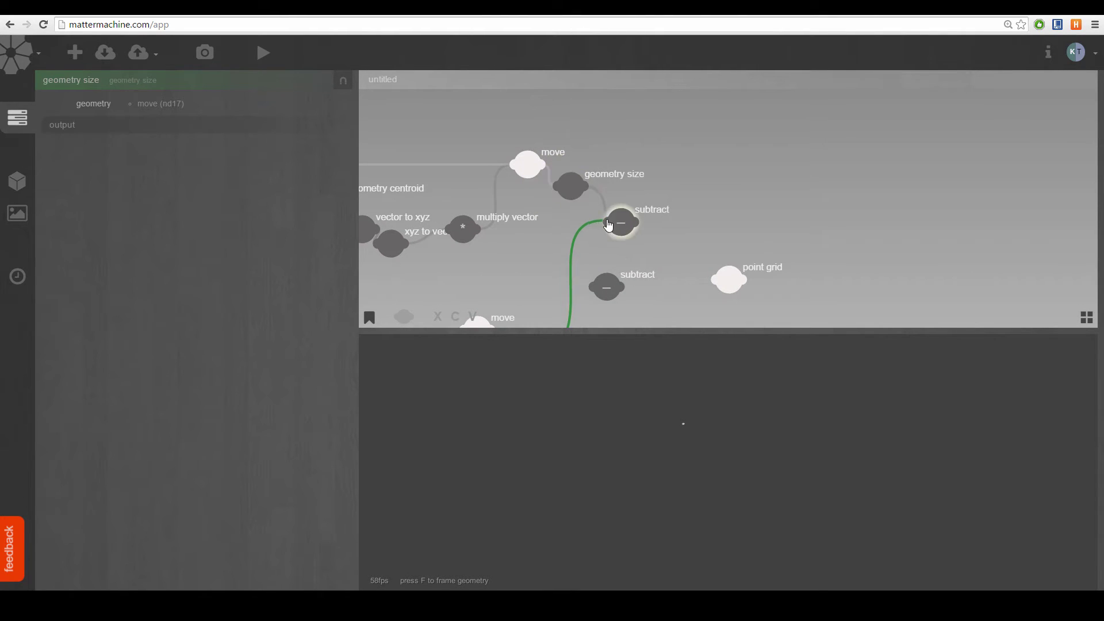
mouse_move(612, 233)
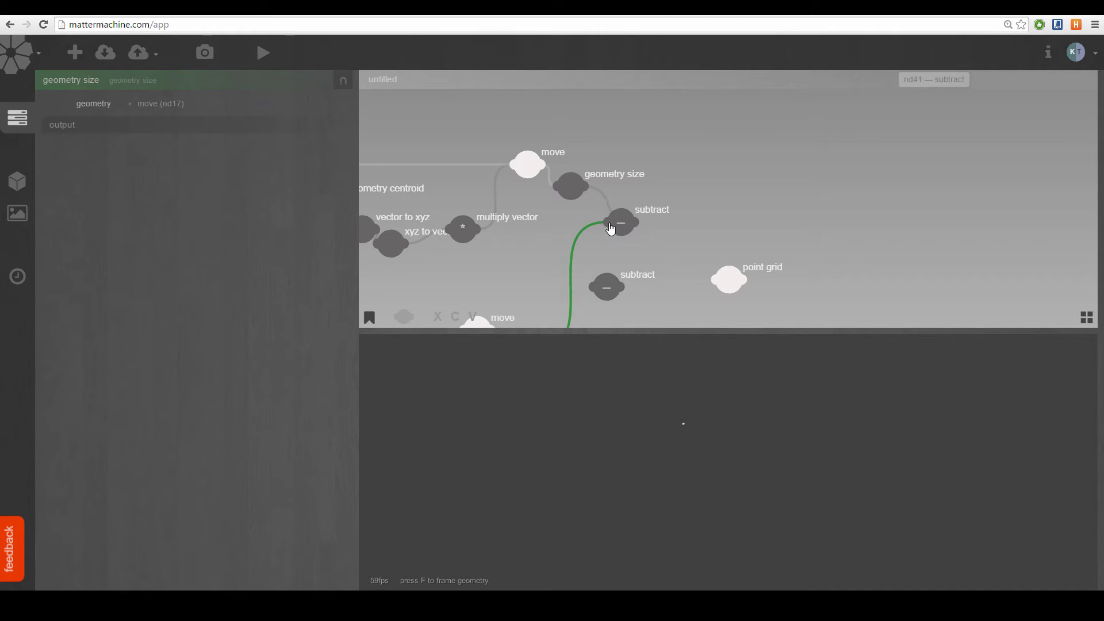
- Place the lower subtract node beside the tabletop's geometry size node, feeding it the tabletop's sizeZ as value1 and the leg's corresponding size as value2
left_click_drag(601, 321, 694, 242)
left_click_drag(654, 175, 643, 218)
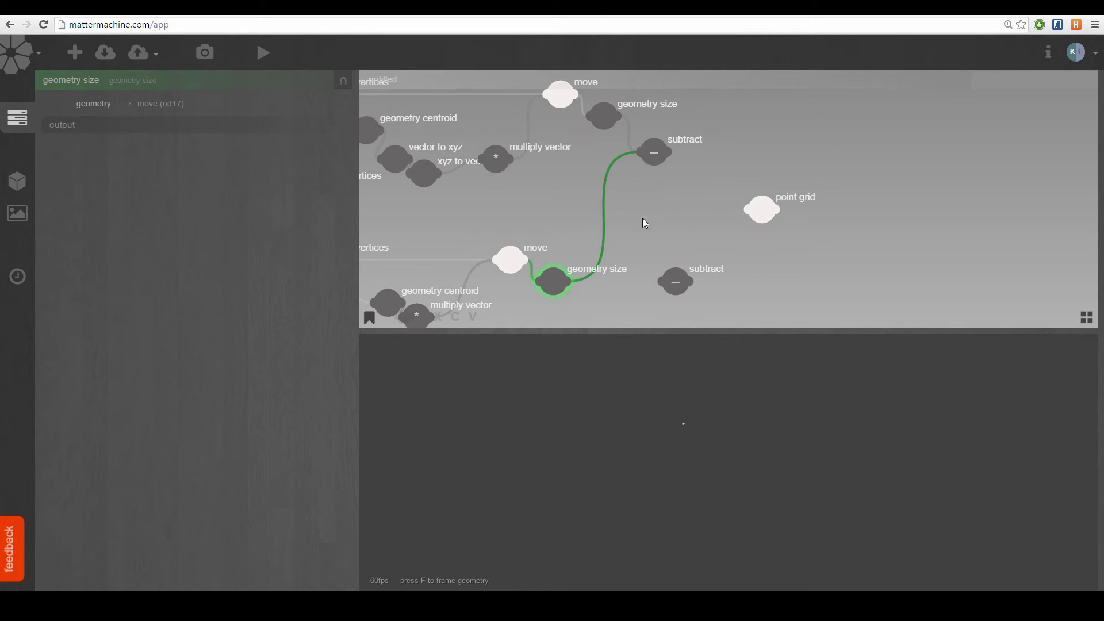
mouse_move(572, 280)
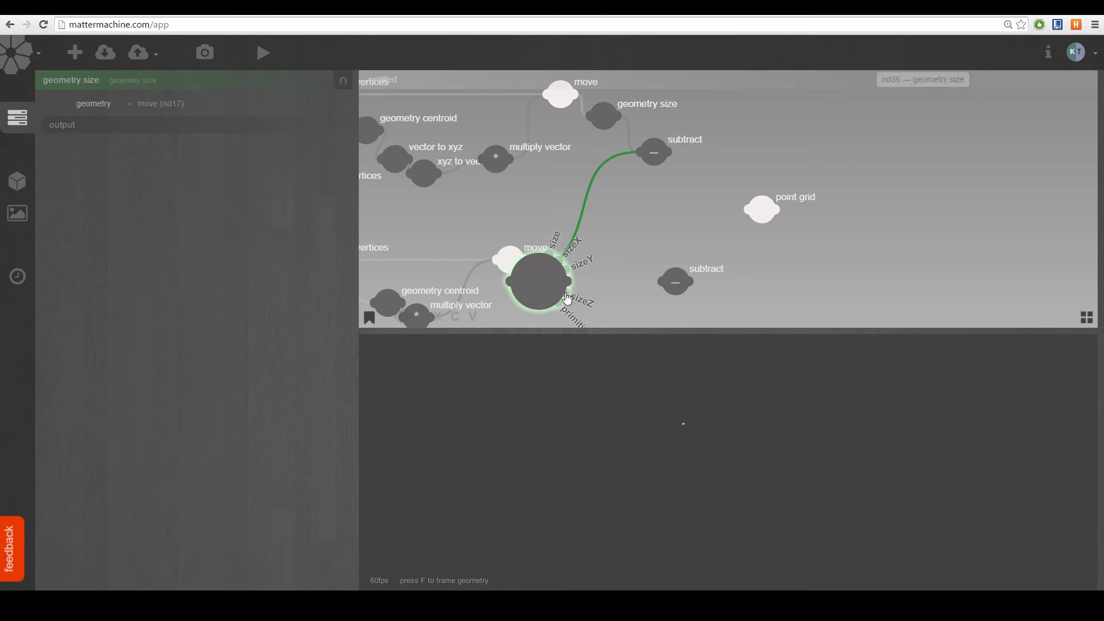
left_click_drag(568, 300, 667, 278)
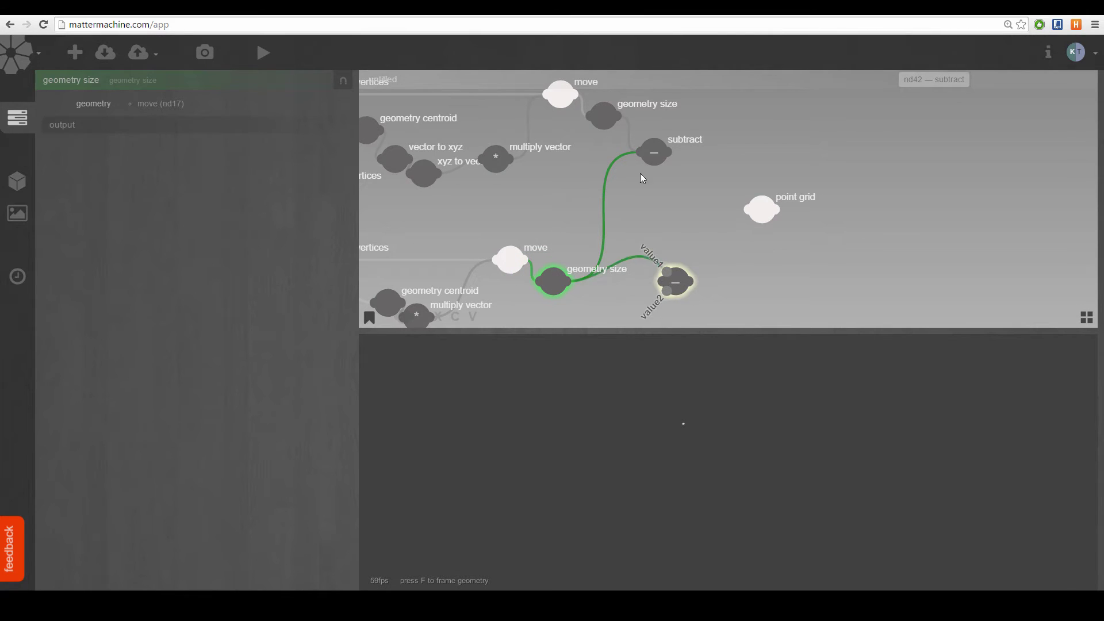
mouse_move(616, 142)
left_click_drag(616, 142, 670, 290)
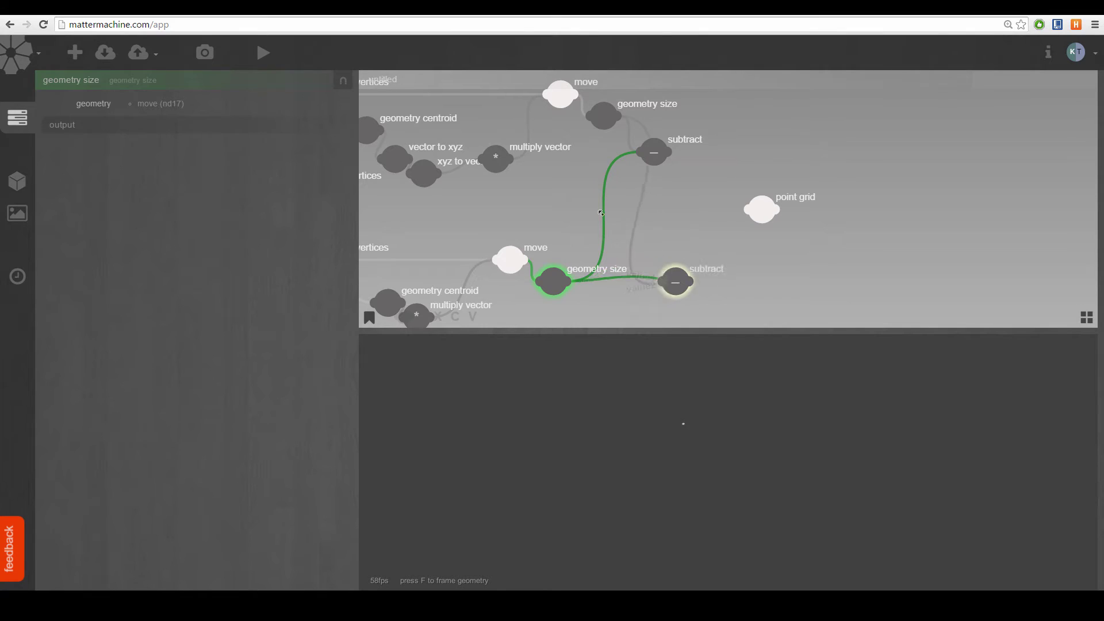
- Connect the upper subtract node's result to the point grid's resolutionX input and detach it again
left_click_drag(699, 255, 617, 243)
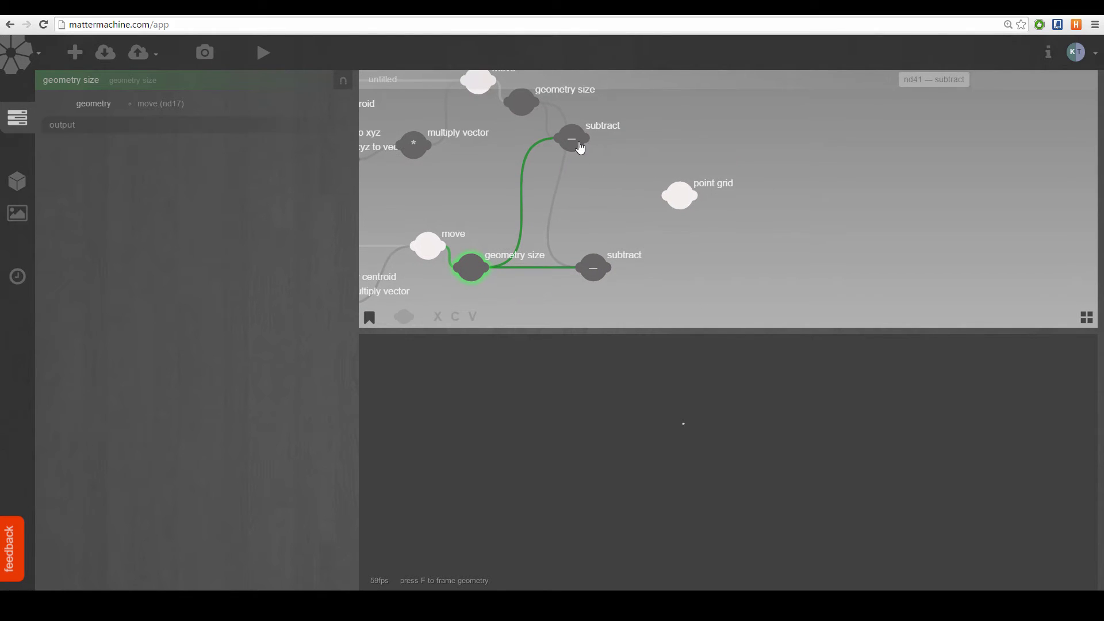
left_click_drag(578, 145, 608, 139)
middle_click_drag(625, 138, 609, 174)
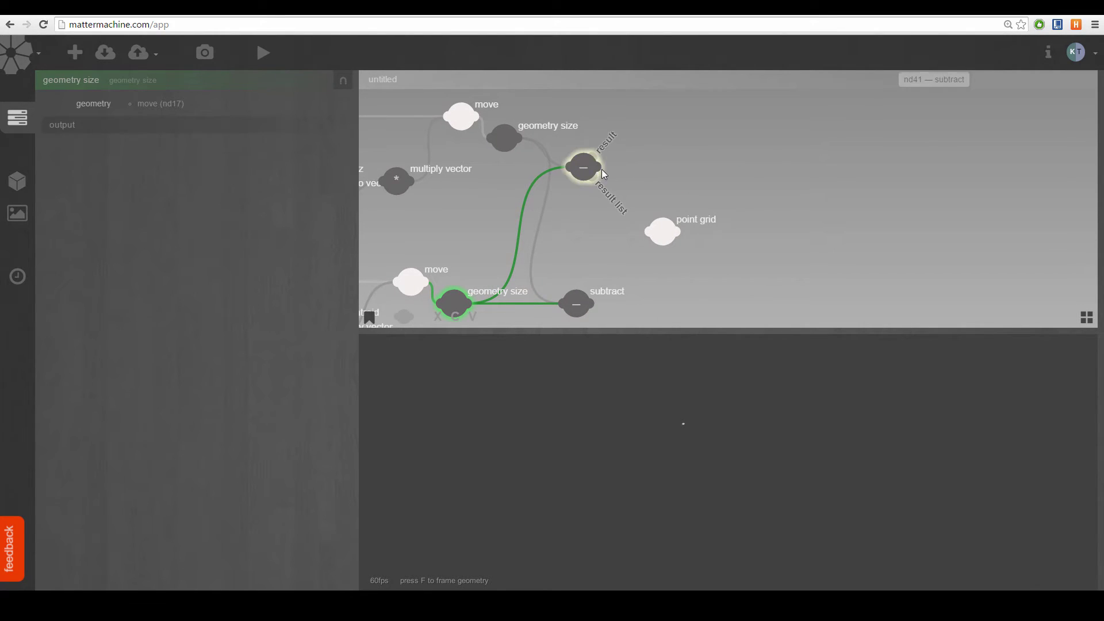
left_click_drag(601, 170, 665, 219)
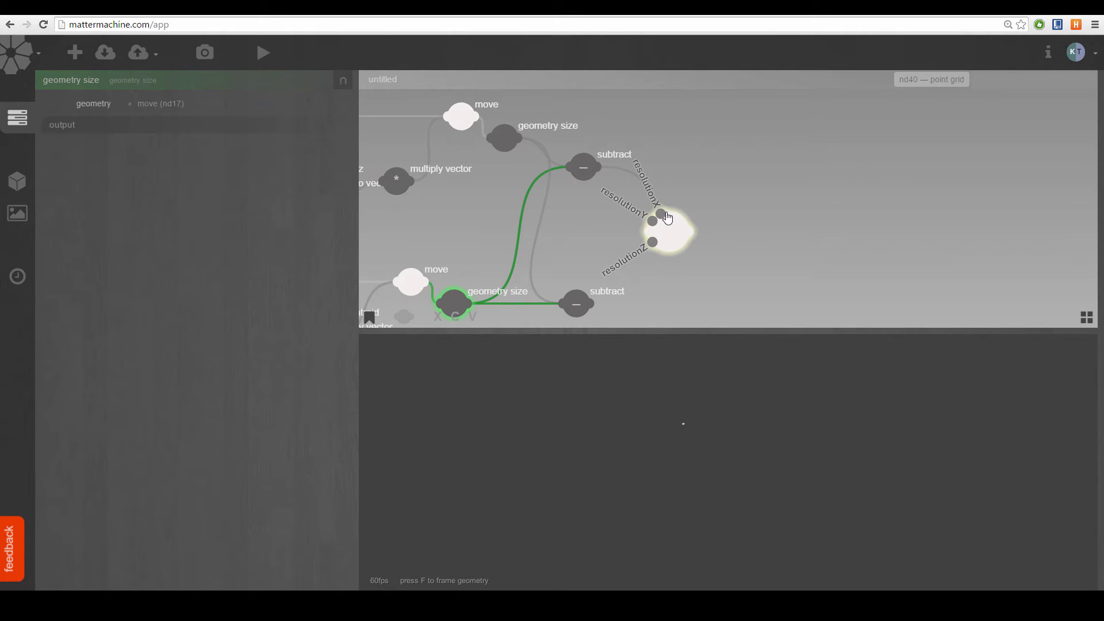
left_click_drag(666, 214, 602, 228)
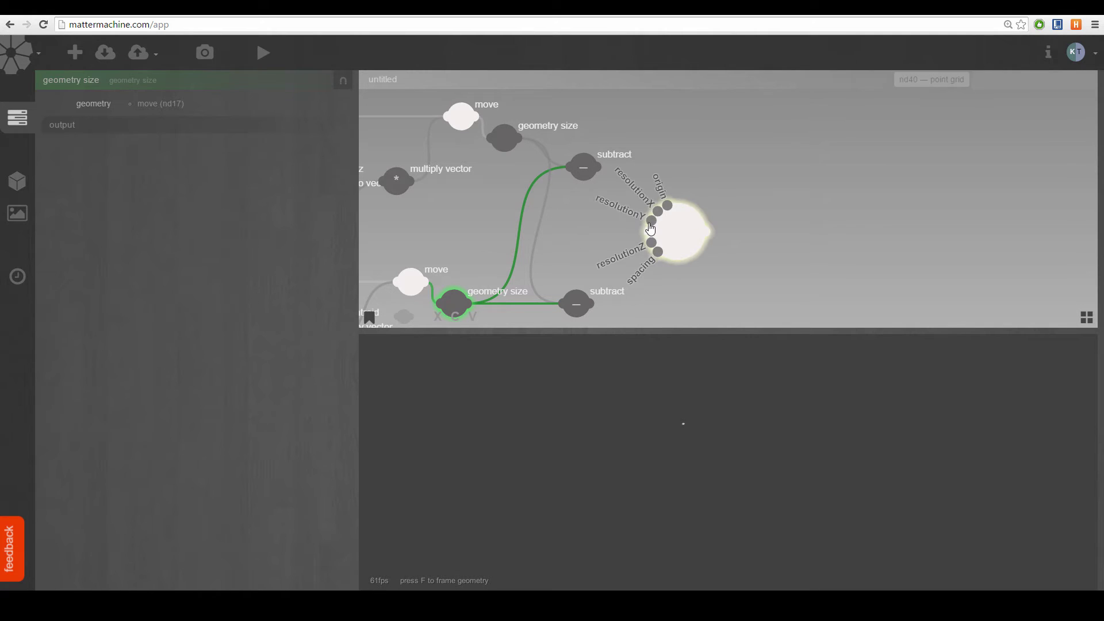
- Move the point grid node away from the subtract nodes, line up the upper subtract node with the leg's geometry size node, and show the grid's parameters
left_click_drag(675, 242, 725, 224)
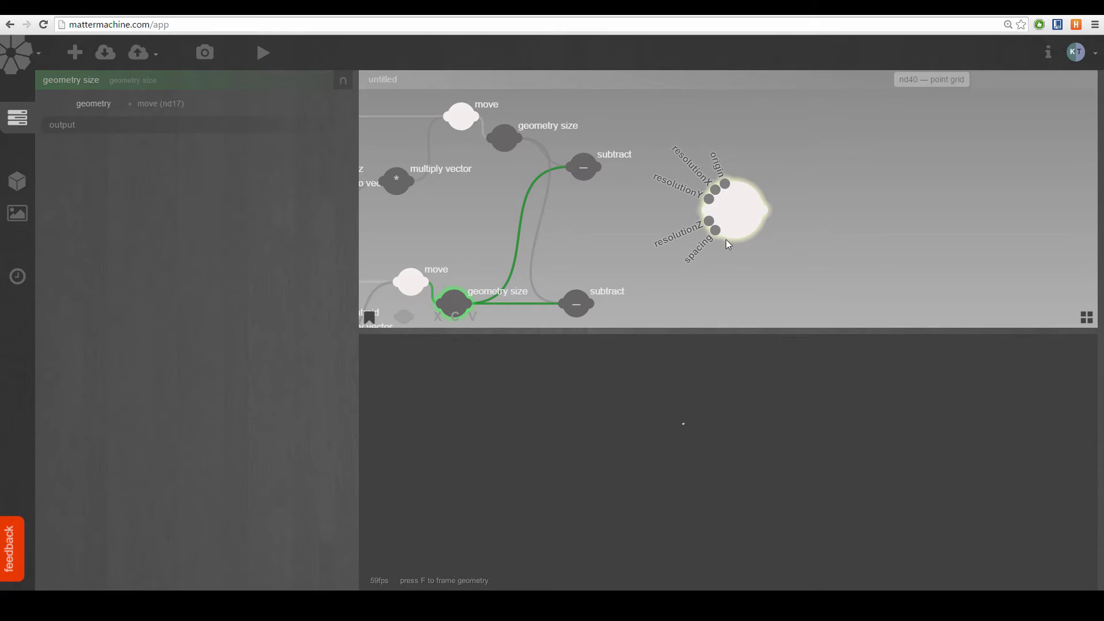
left_click(719, 212)
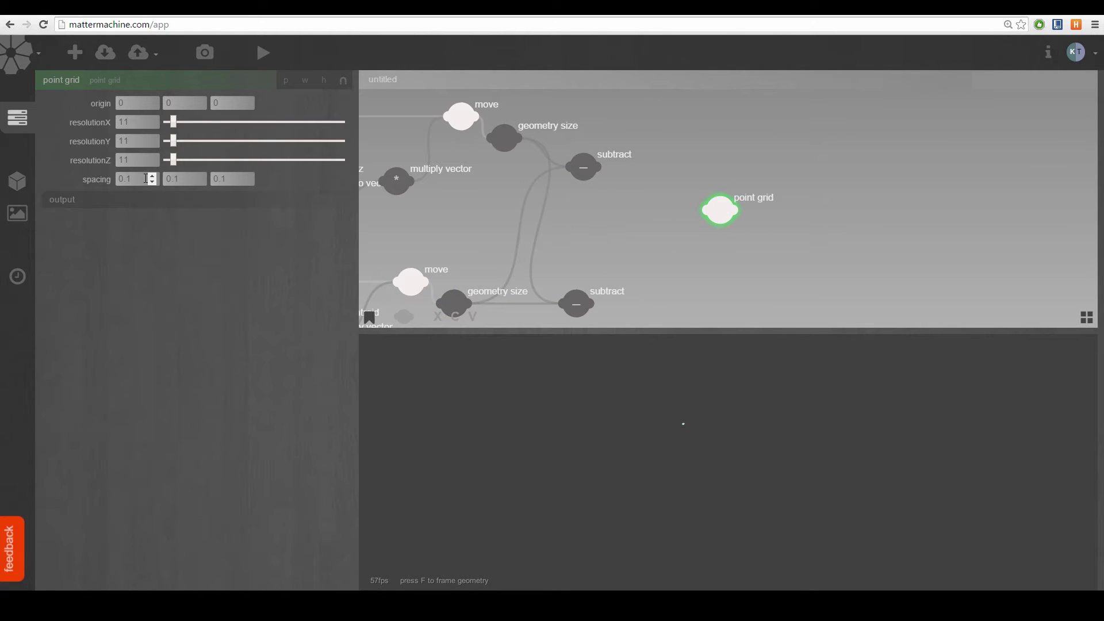
left_click_drag(639, 203, 588, 208)
left_click(642, 200)
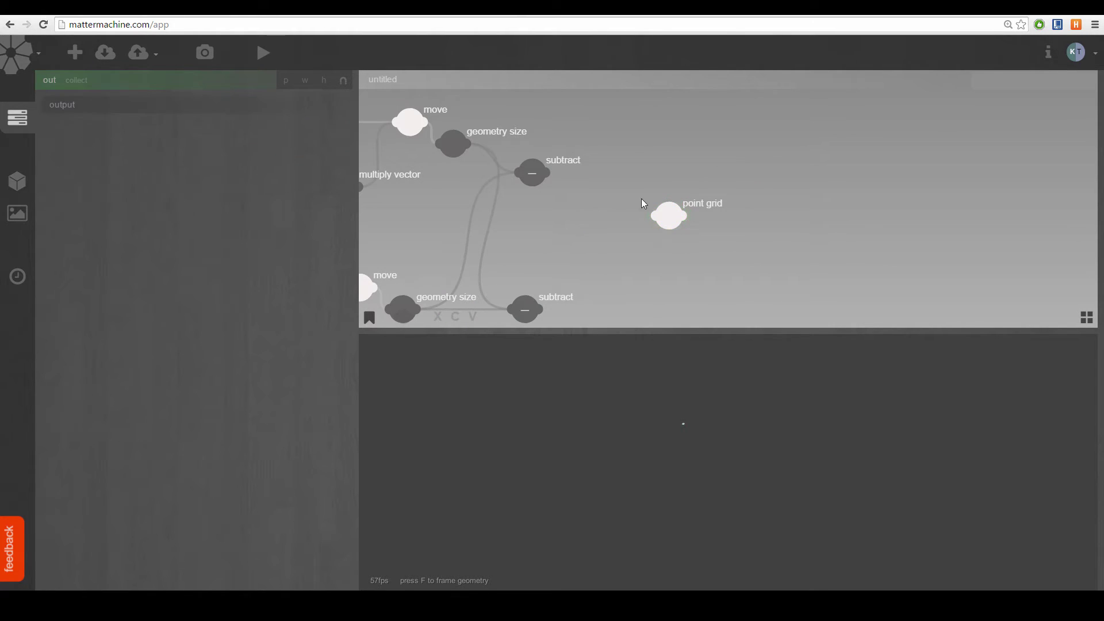
left_click_drag(534, 177, 549, 147)
left_click_drag(633, 202, 555, 205)
left_click(595, 223)
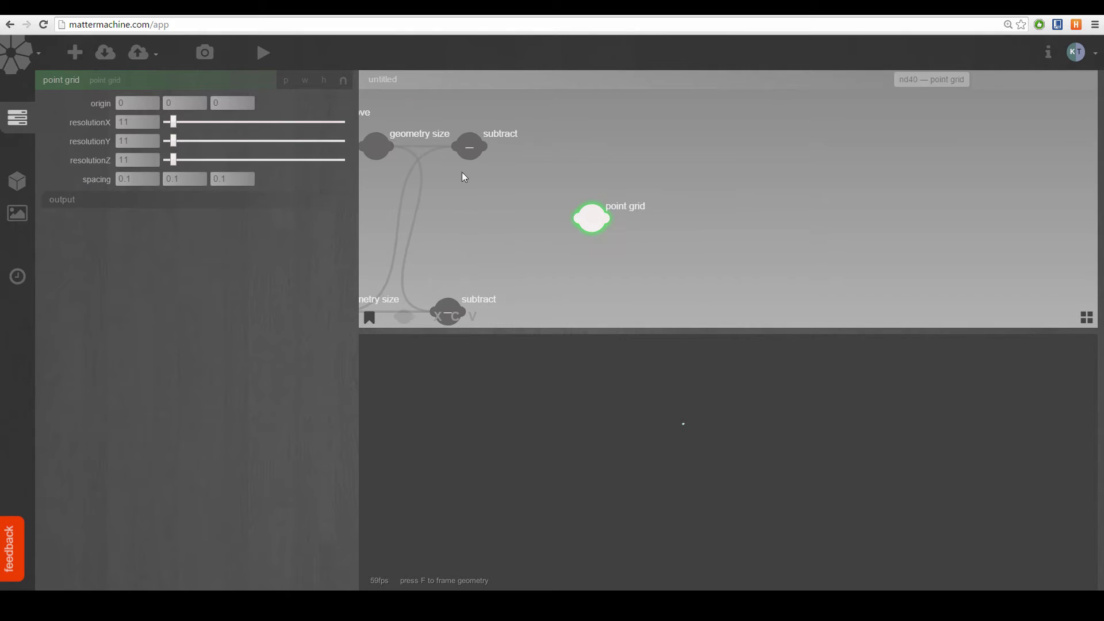
scroll(587, 237, "left", 4)
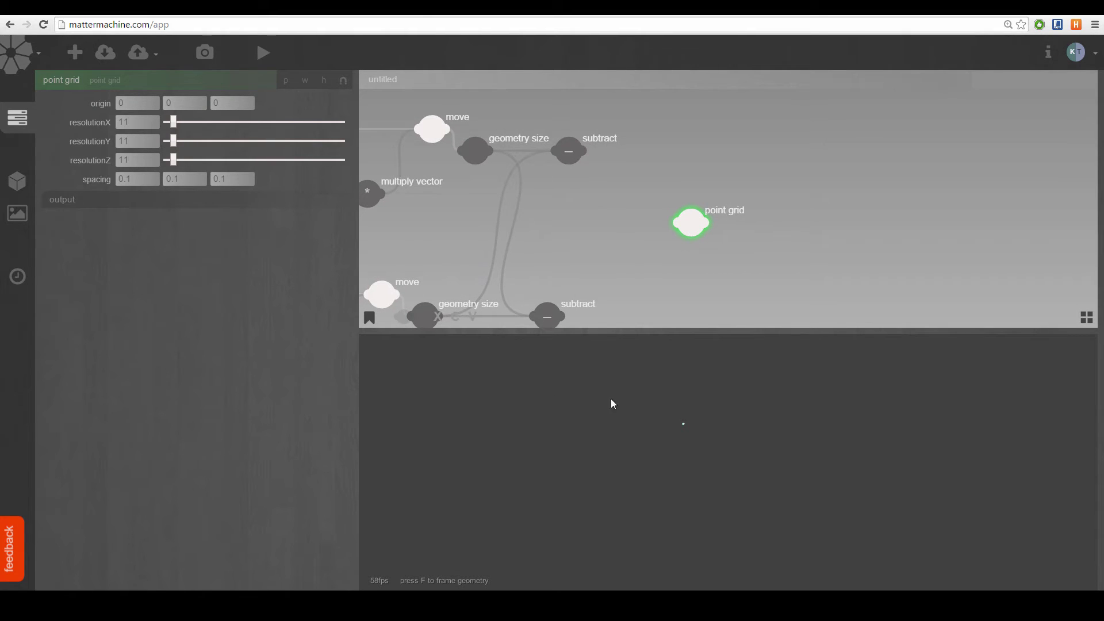
left_click_drag(693, 230, 686, 216)
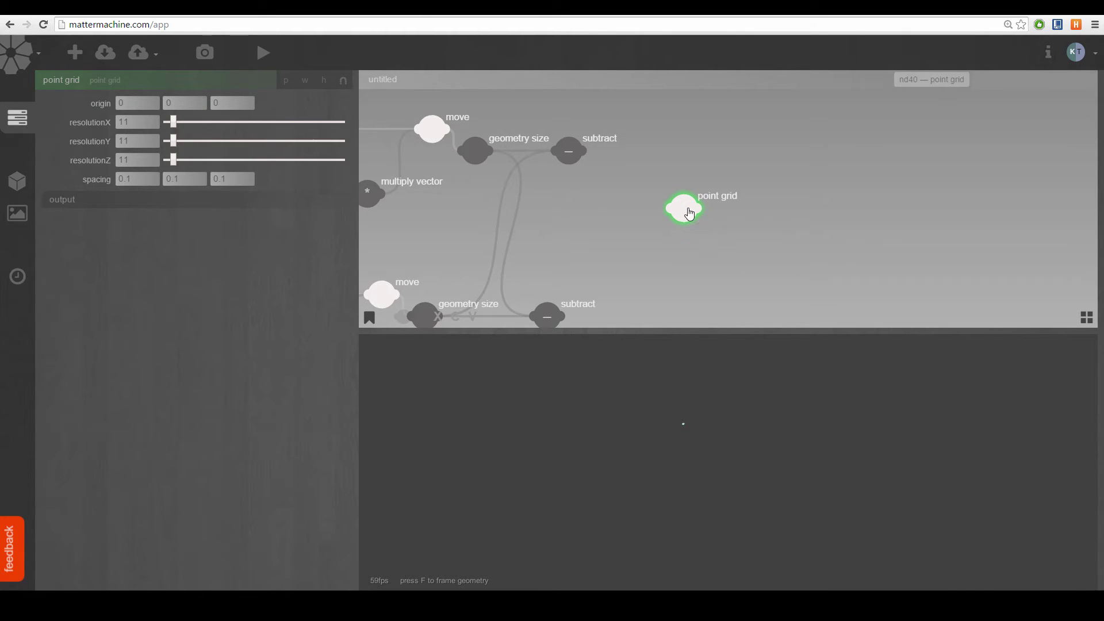
- Set the point grid's resolutionX to 2, resolutionY to 1 and resolutionZ to 2
double_click(136, 122)
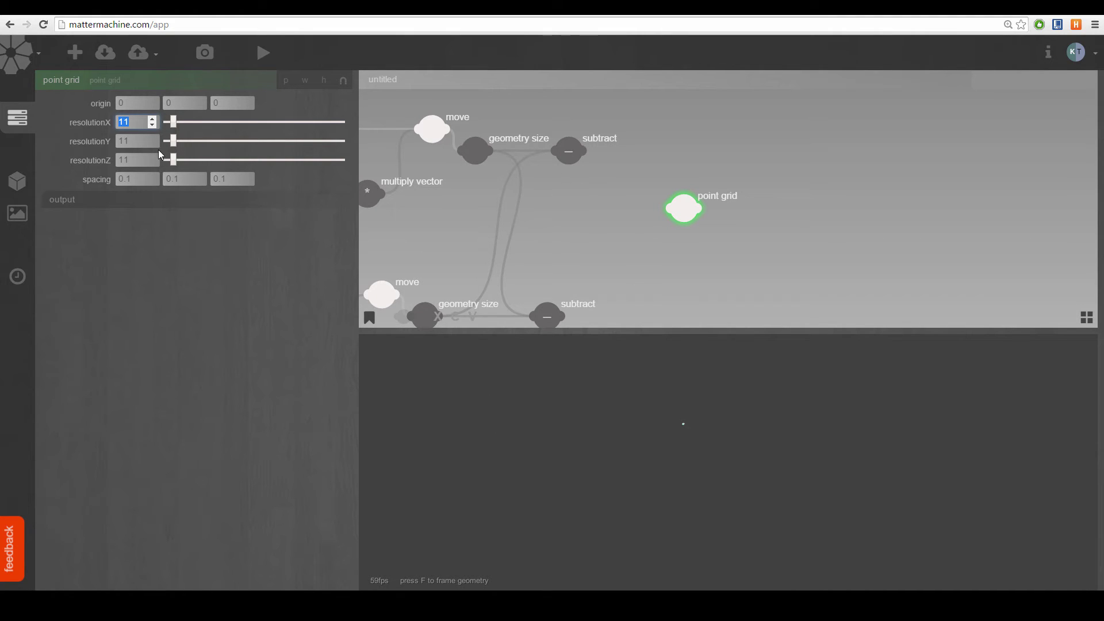
key("Tab")
type("1")
key("Tab")
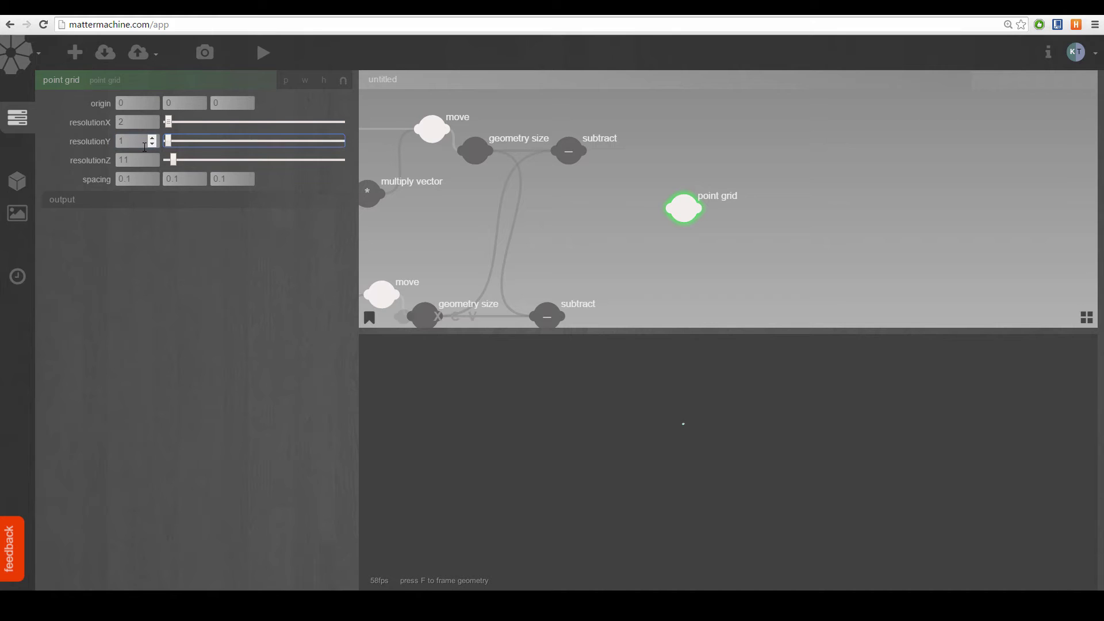
key("Tab")
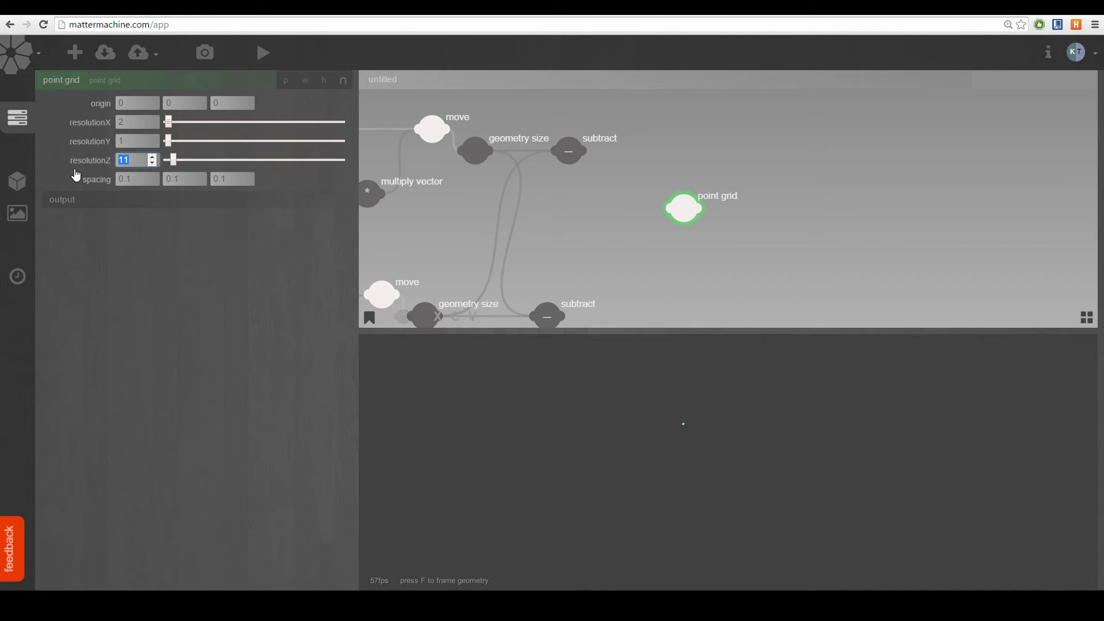
type("2")
key("Tab")
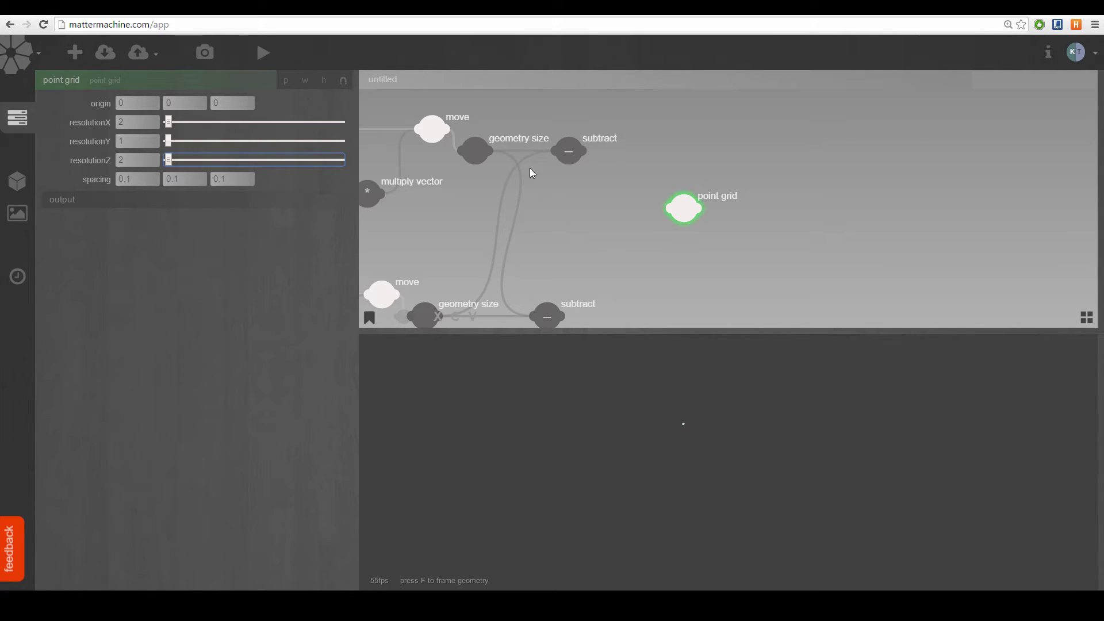
- Add an xyz to vector node between the subtract nodes and the point grid
left_click_drag(530, 168, 473, 124)
left_click_drag(618, 171, 663, 179)
double_click(565, 181)
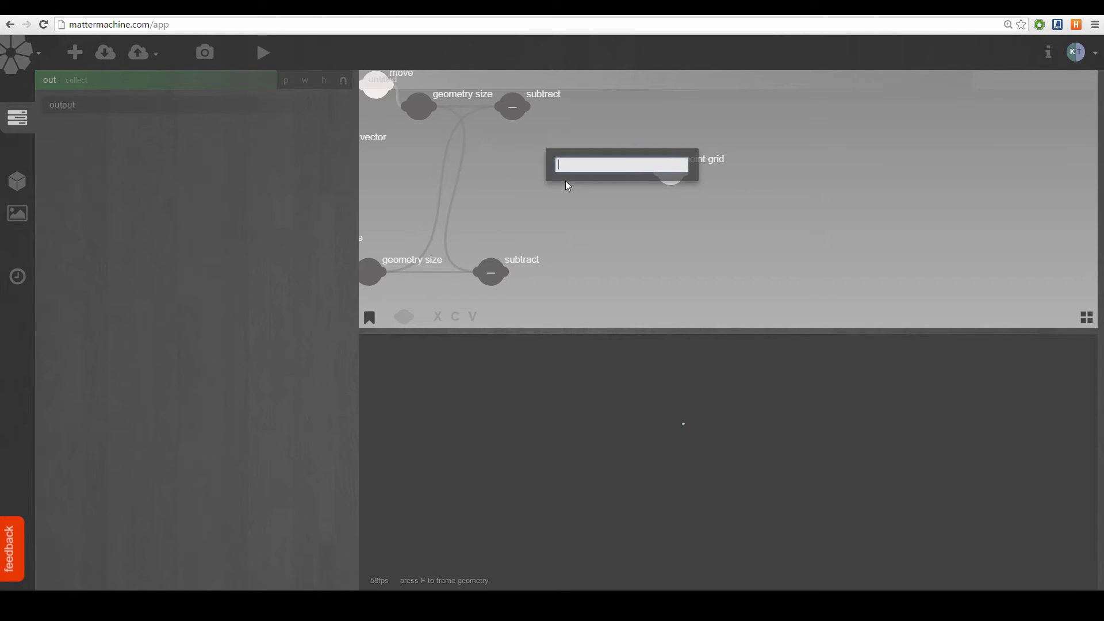
type("xyz")
left_click(593, 182)
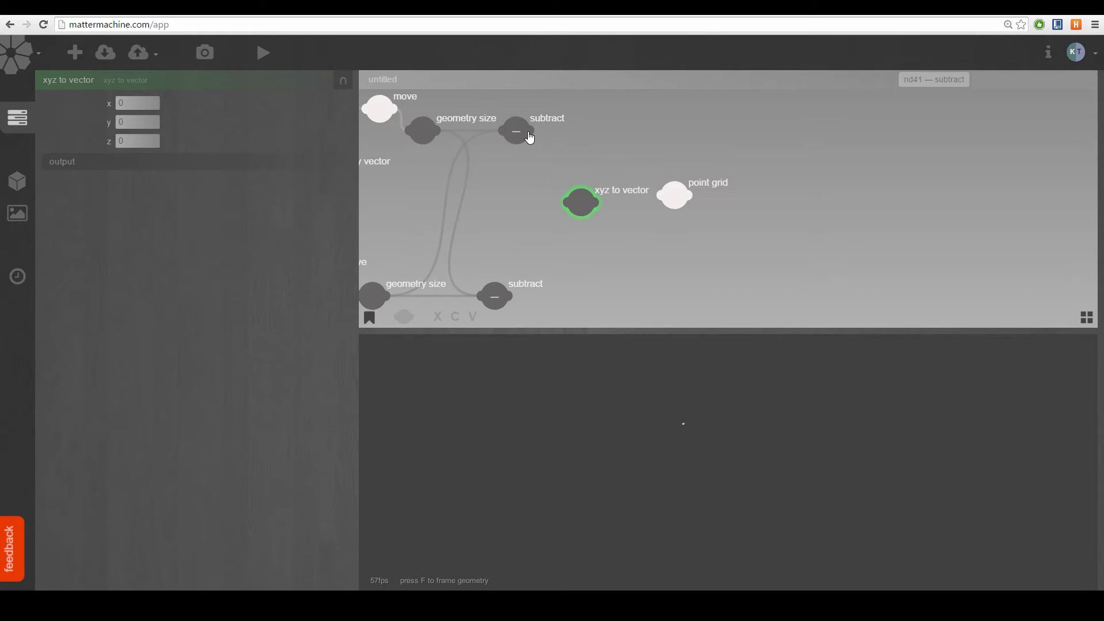
- Connect the upper subtract node's result to the xyz to vector node's x input and the lower subtract node's result to its z input
left_click(528, 137)
left_click_drag(528, 137, 530, 164)
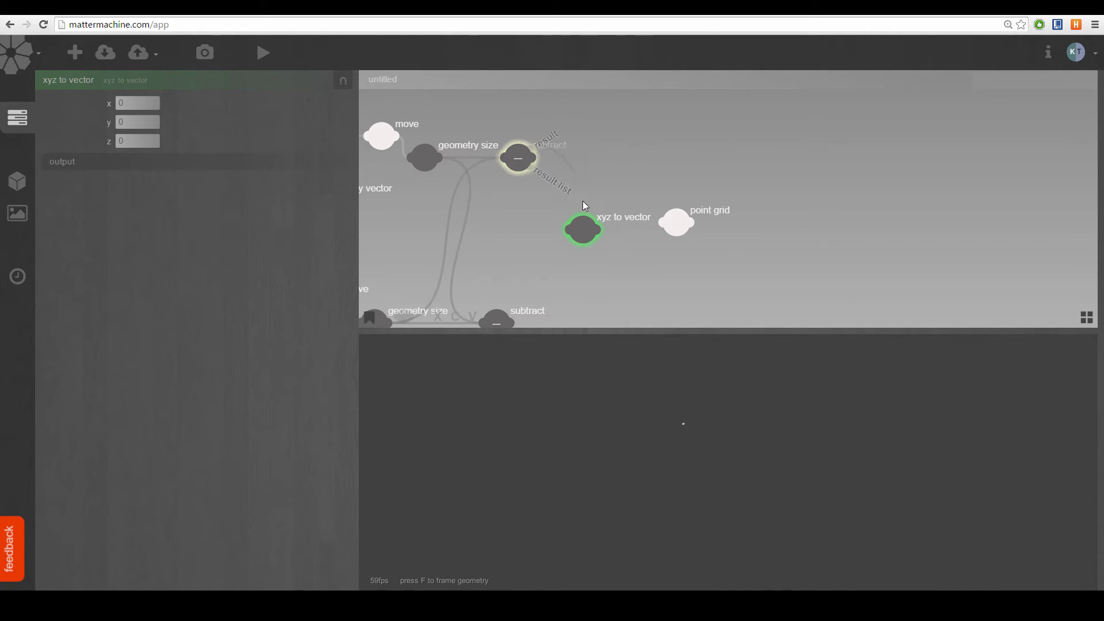
mouse_move(570, 230)
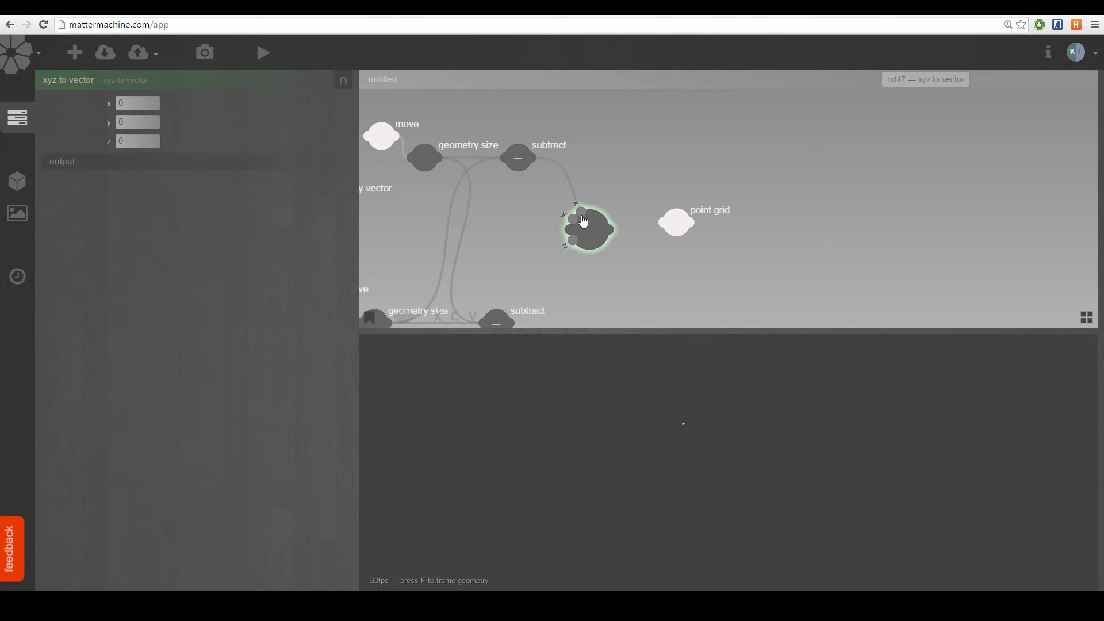
left_click_drag(581, 218, 602, 205)
mouse_move(586, 303)
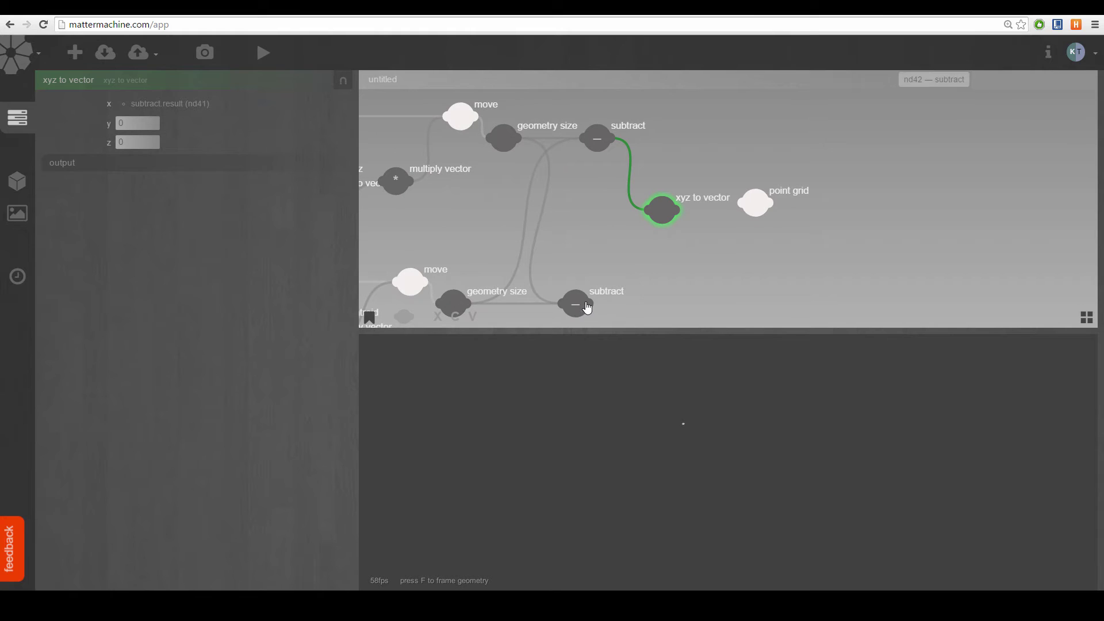
left_click_drag(587, 300, 567, 260)
- Feed the xyz to vector node's vector output into the point grid's spacing and display the grid's points
left_click(582, 166)
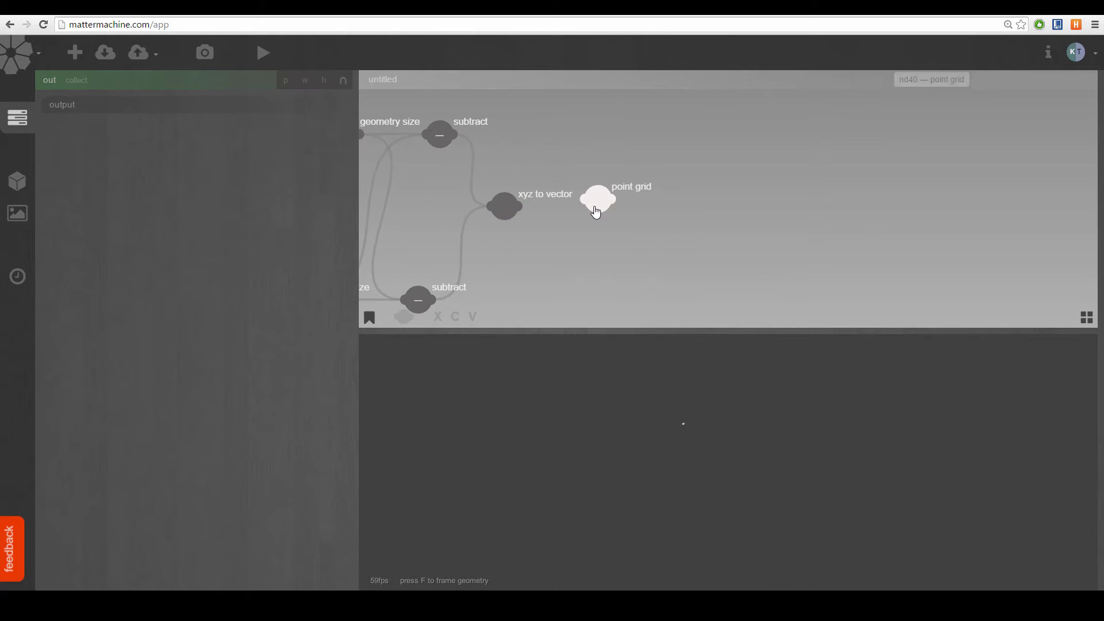
left_click_drag(523, 208, 597, 221)
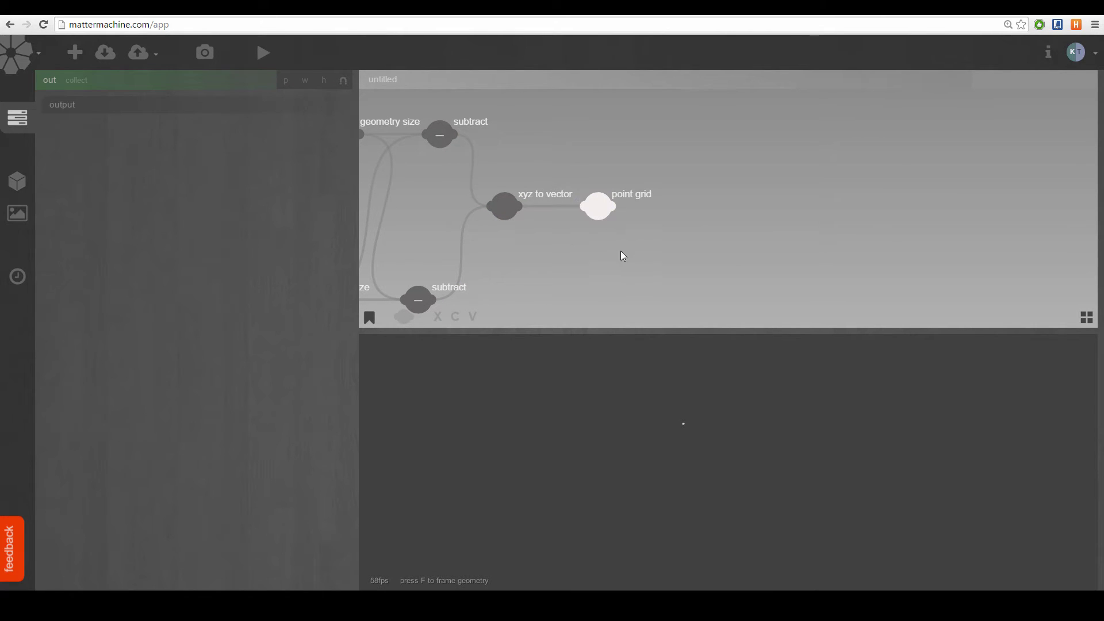
left_click(600, 213)
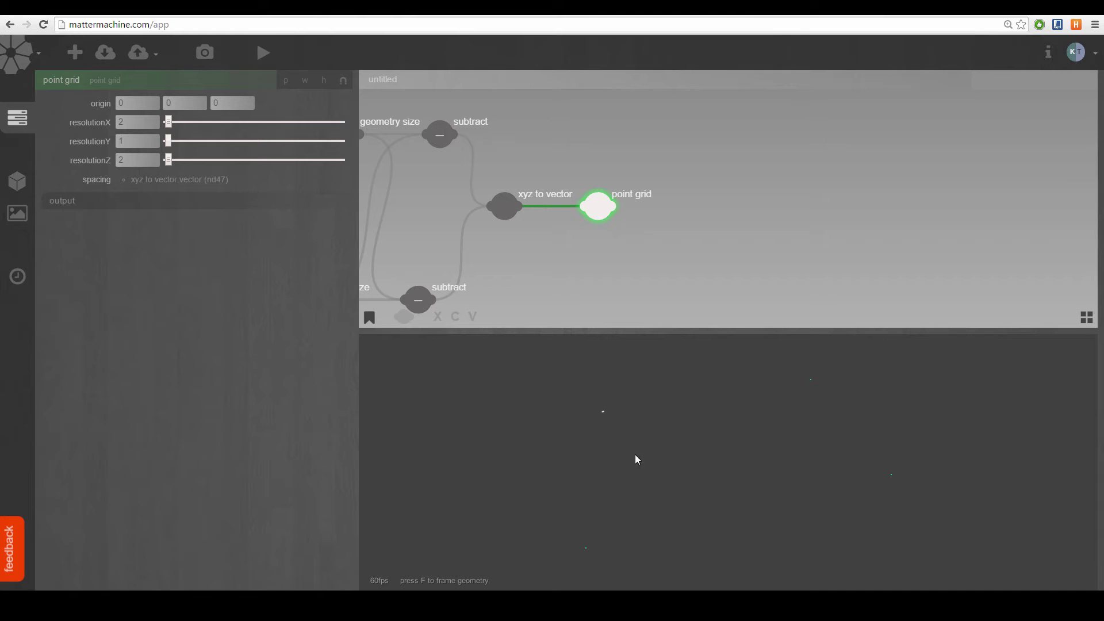
- Add a poly sphere node next to the point grid
double_click(659, 199)
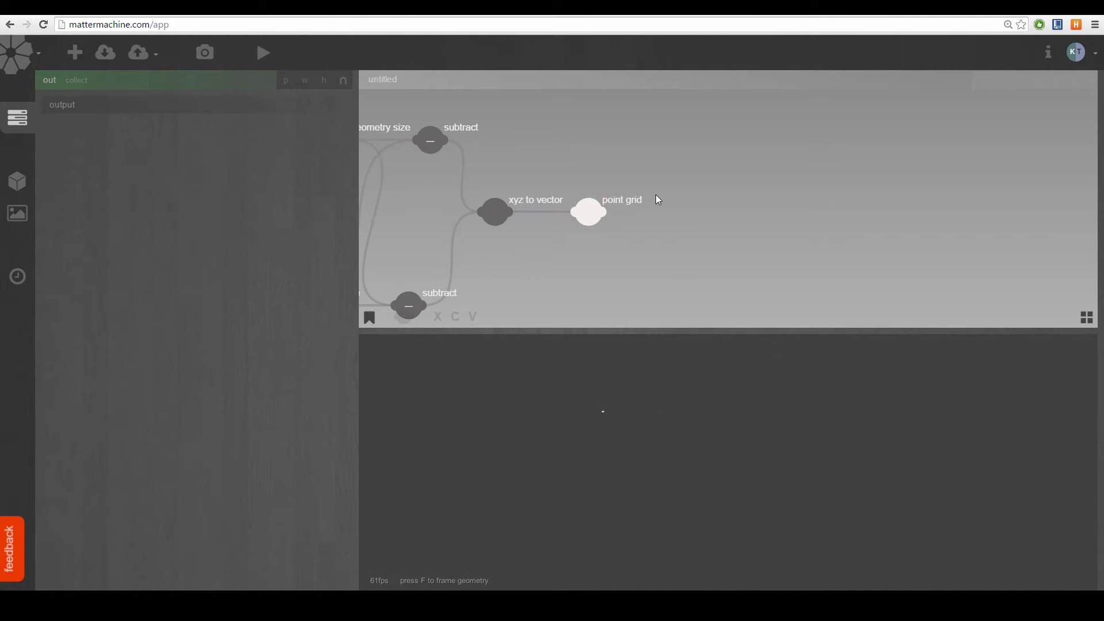
type("poly")
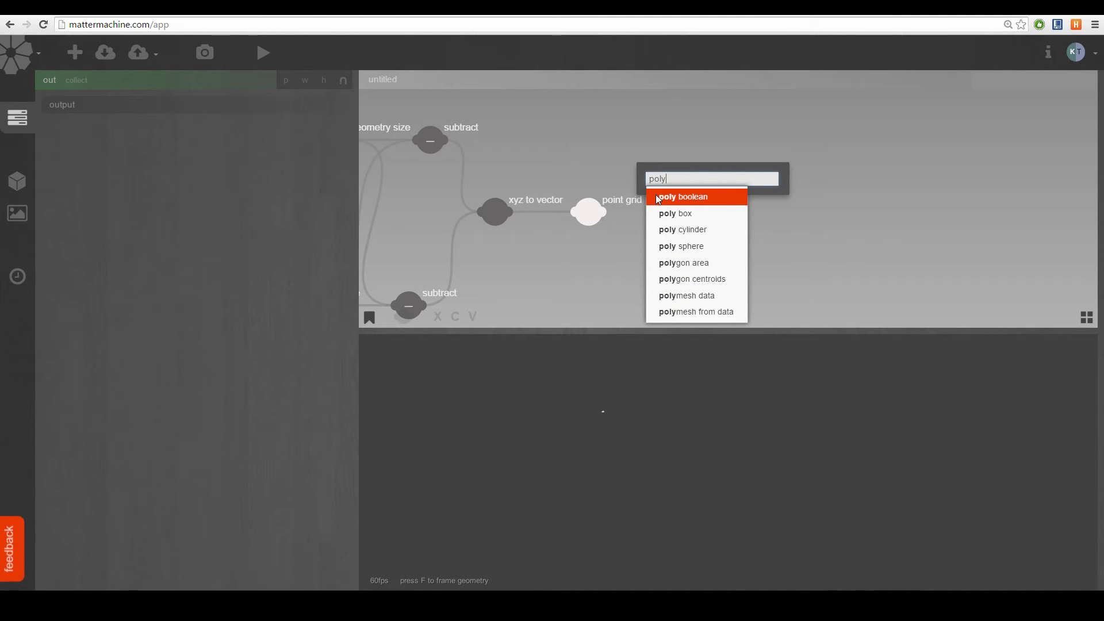
key("Down")
key("Down")
key("Down")
key("Return")
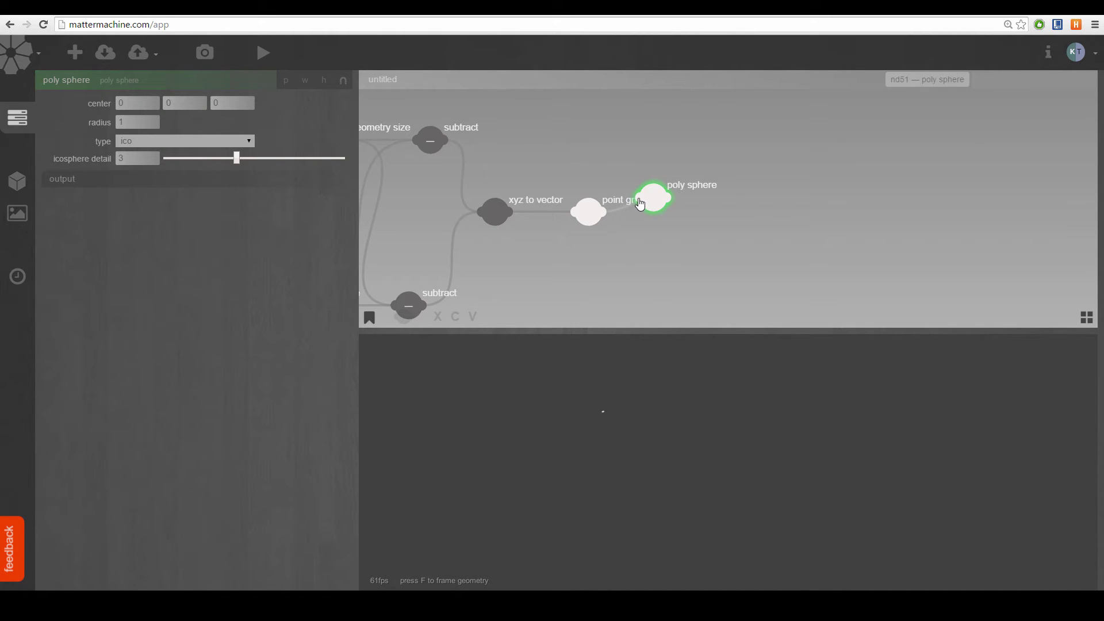
- Move the poly sphere node clear of the point grid and connect the grid's points to the sphere's center
left_click_drag(650, 198, 668, 161)
left_click(606, 210)
left_click(605, 212)
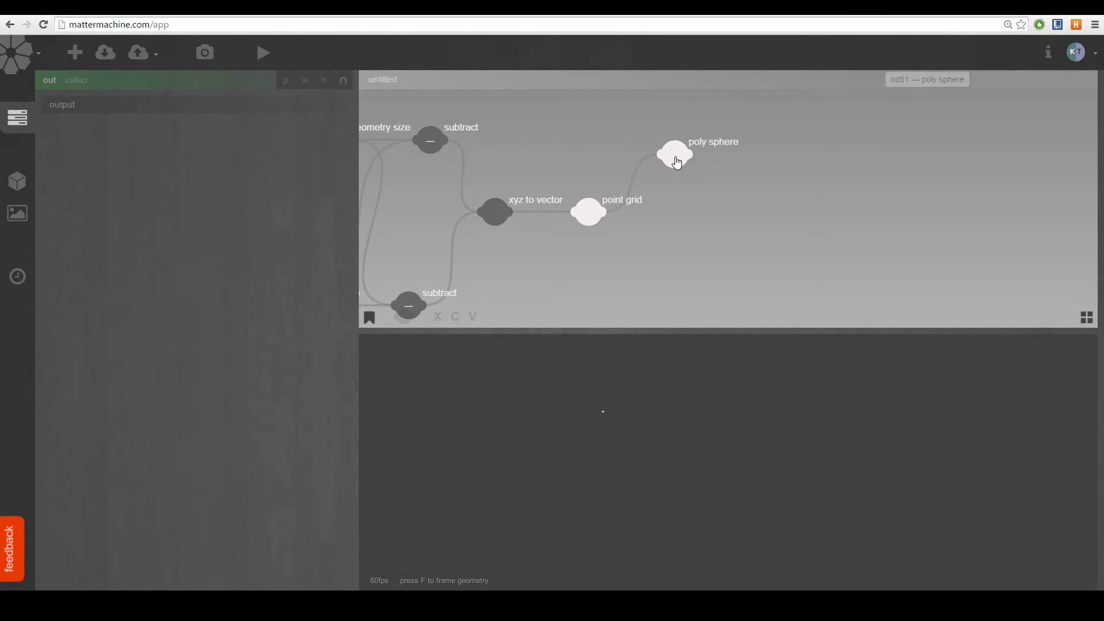
- Try a poly sphere radius of 100, and reduce it to 25
left_click(671, 156)
left_click(134, 123)
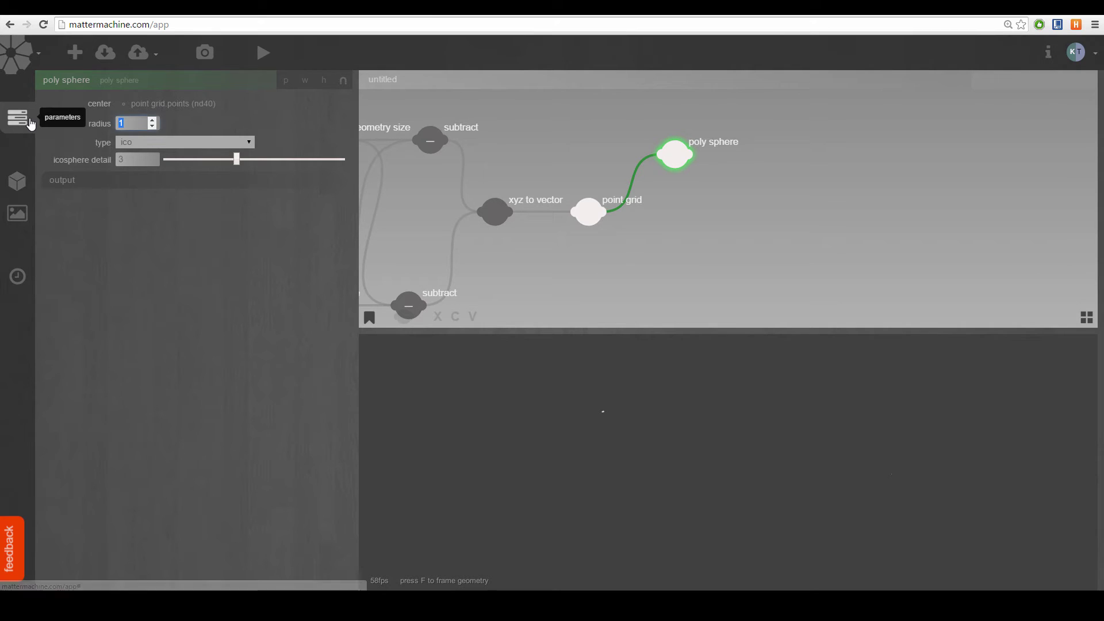
type("100")
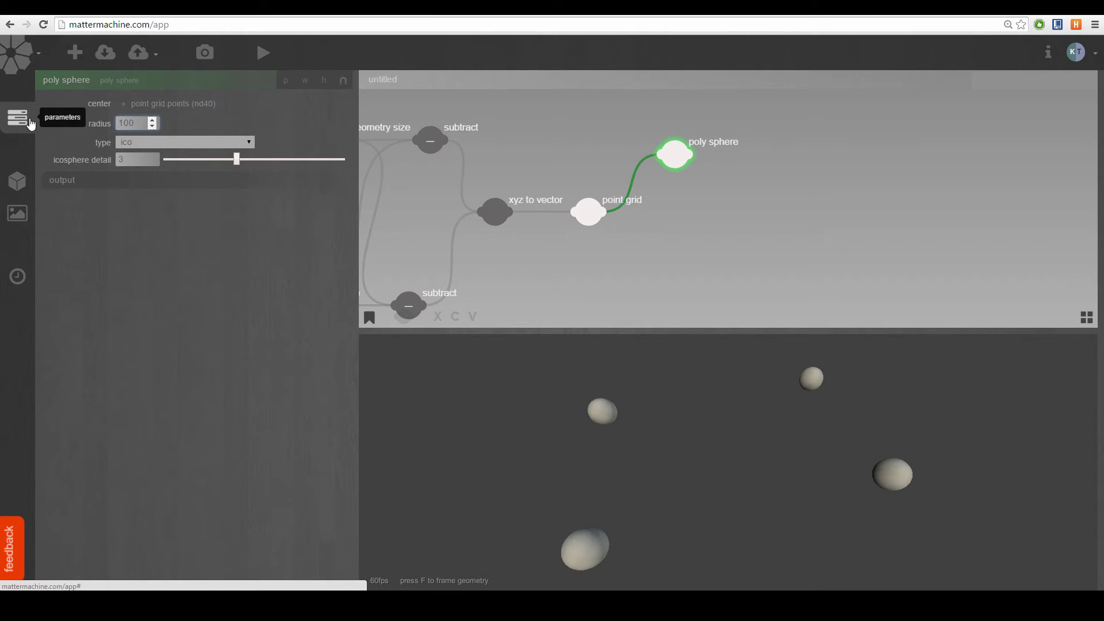
left_click_drag(134, 124, 49, 114)
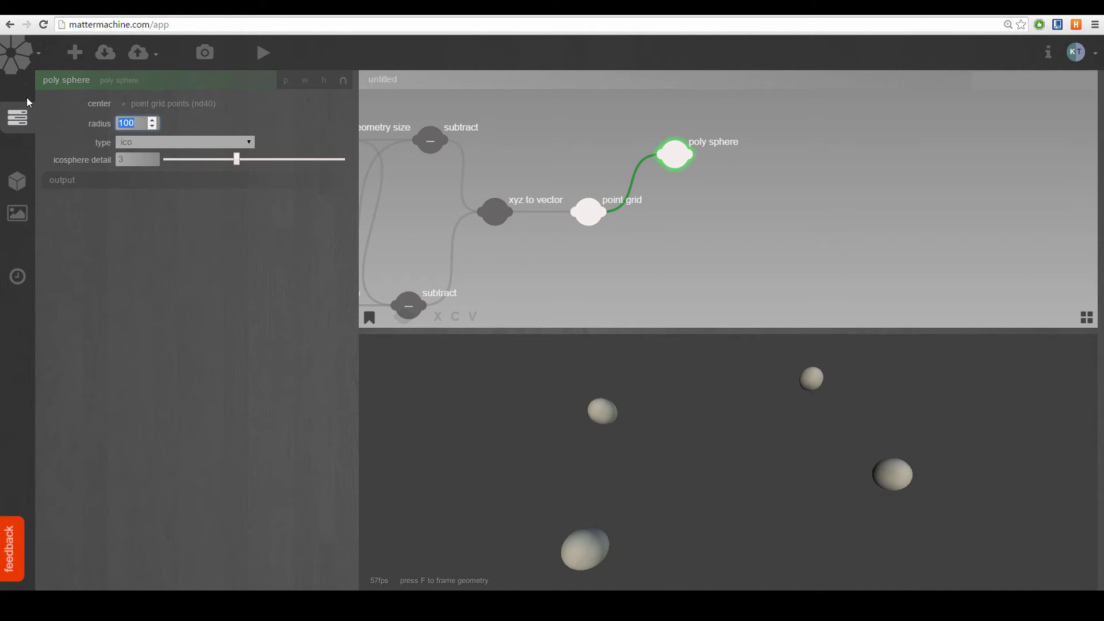
type("25")
- Display the poly sphere together with the tabletop's move node to compare the spheres' positions with the tabletop
left_click_drag(646, 145, 772, 137)
scroll(754, 157, "down", 2)
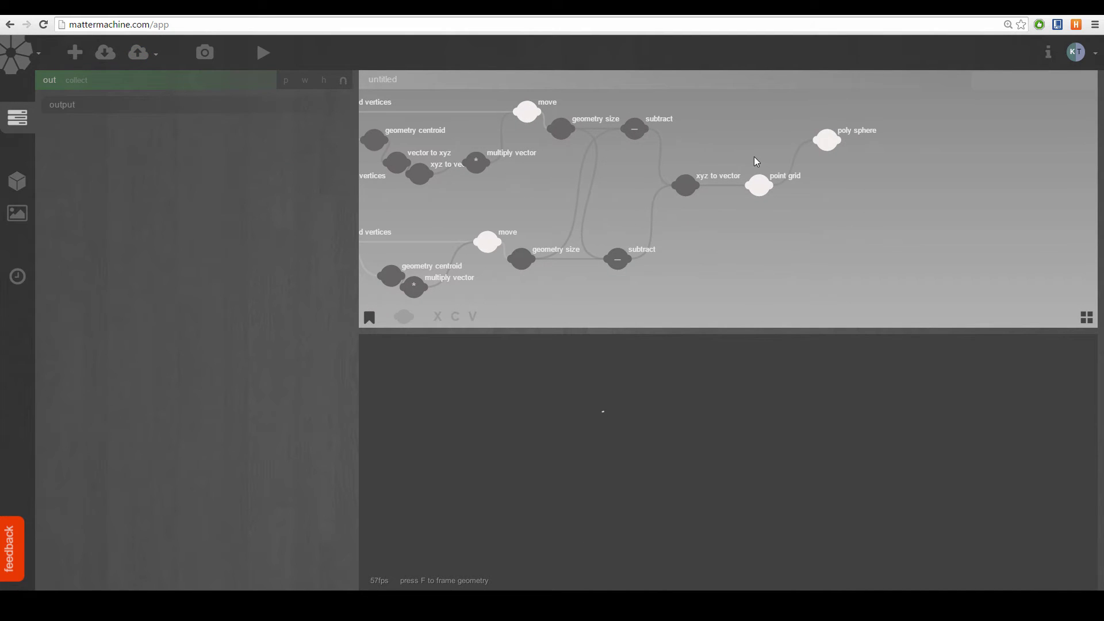
left_click(831, 145)
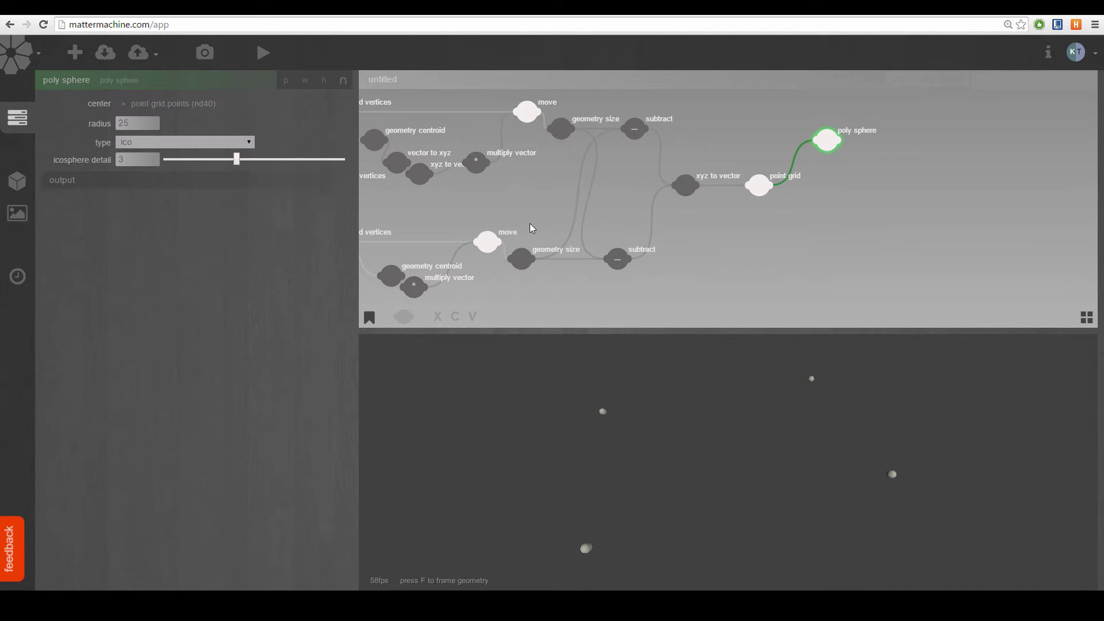
left_click(486, 242, "shift")
left_click_drag(649, 441, 740, 498)
left_click_drag(772, 464, 752, 453)
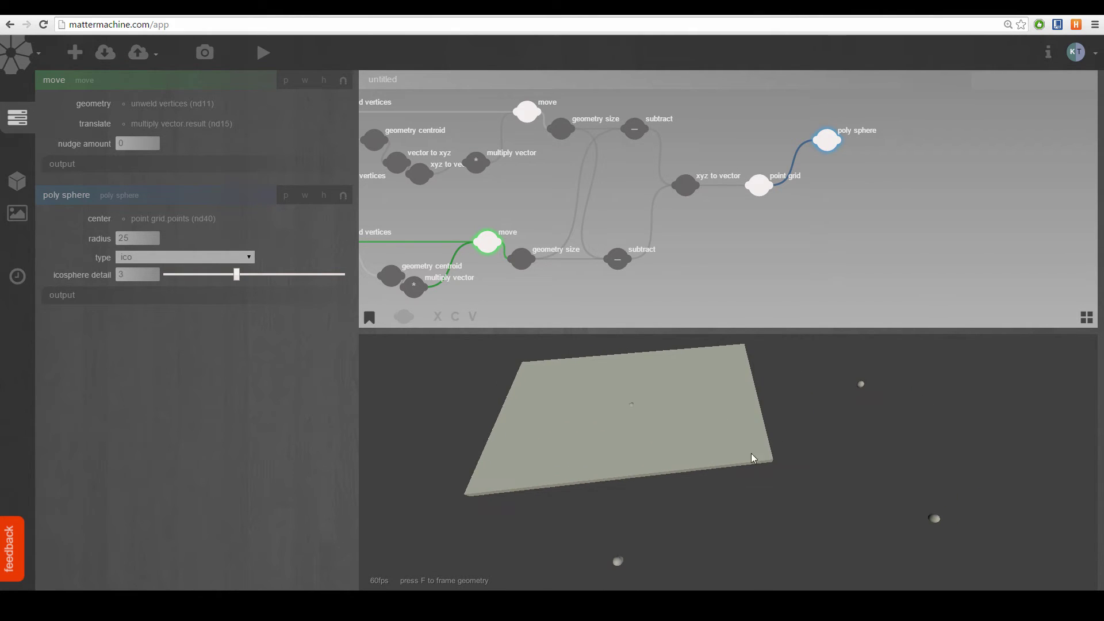
scroll(733, 238, "down", 1)
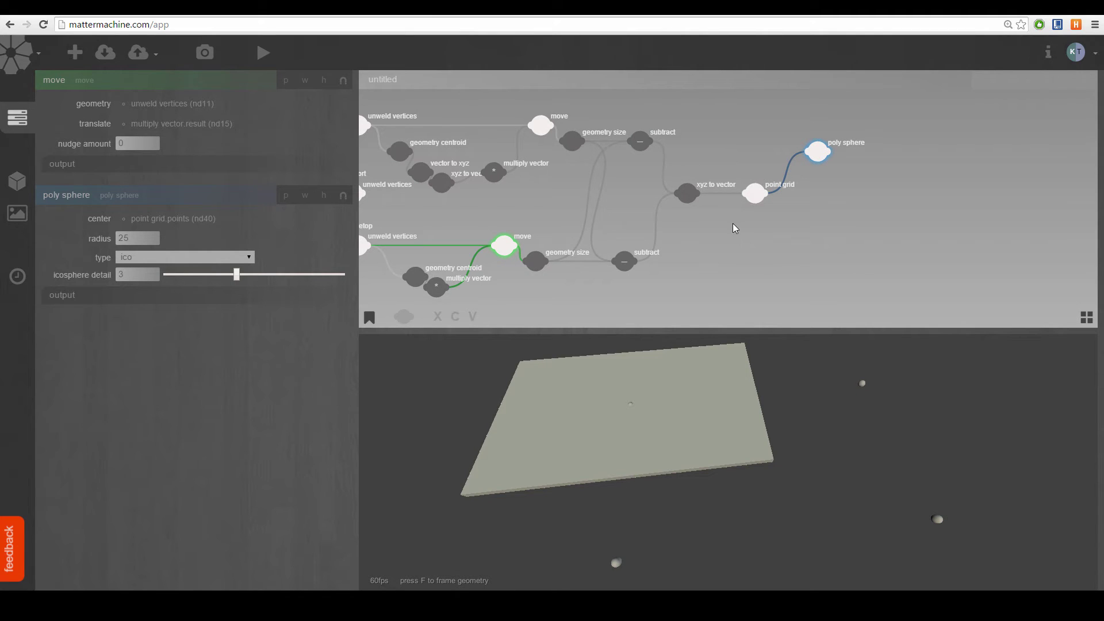
- Duplicate the tabletop's geometry centroid, multiply vector and move nodes and place the copies beyond the point grid
left_click_drag(733, 223, 799, 180)
scroll(799, 180, "down", 1)
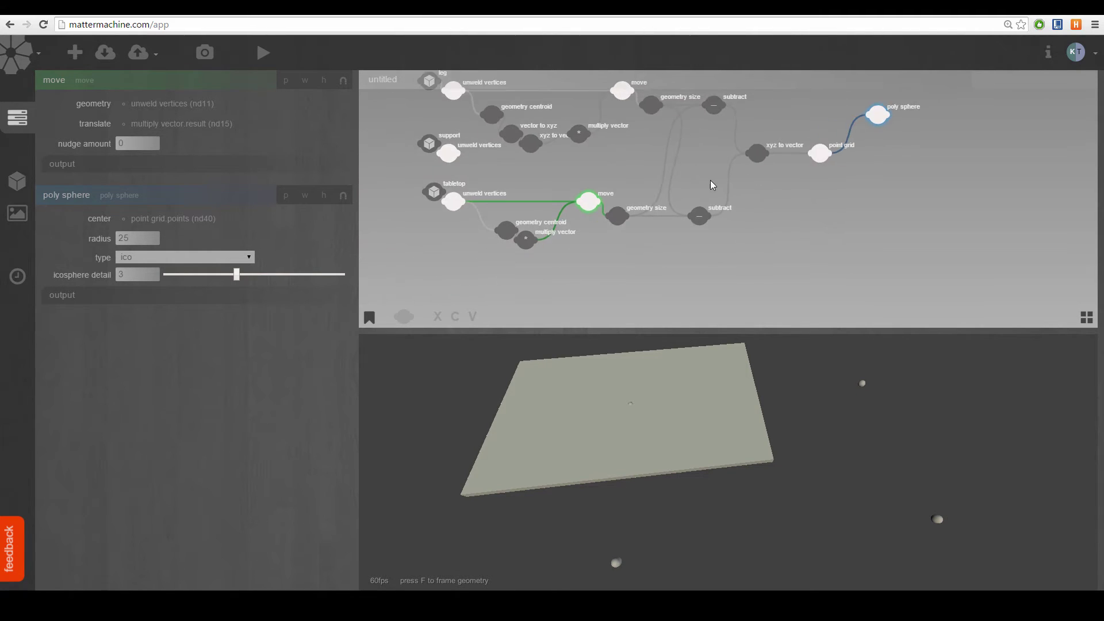
left_click(592, 258)
left_click_drag(500, 272, 598, 184)
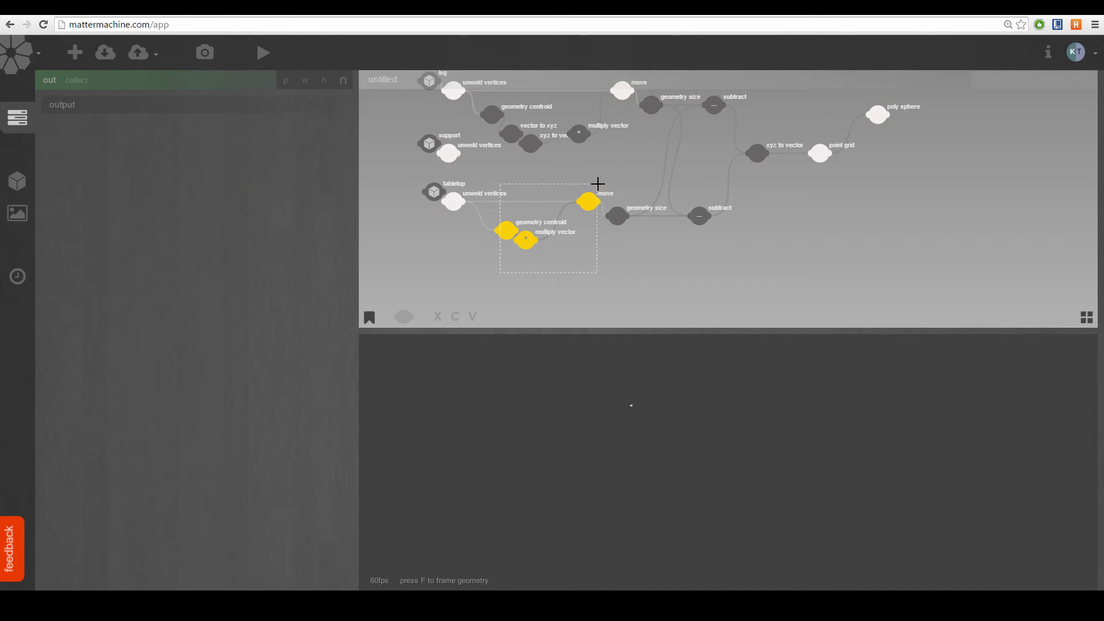
key("ctrl+c")
key("ctrl+v")
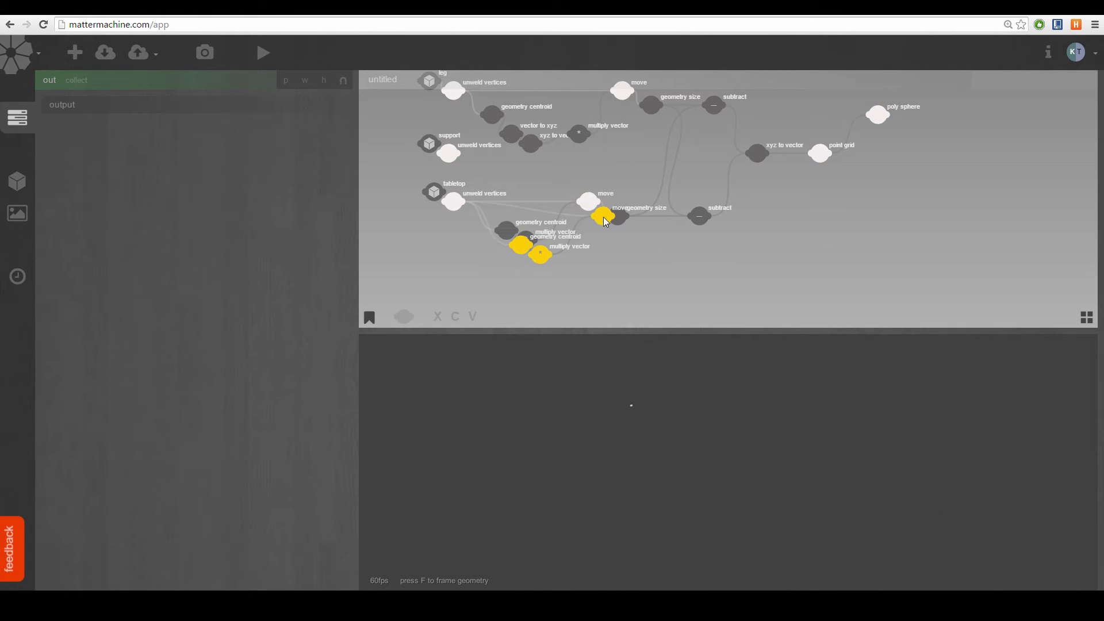
left_click_drag(604, 222, 986, 178)
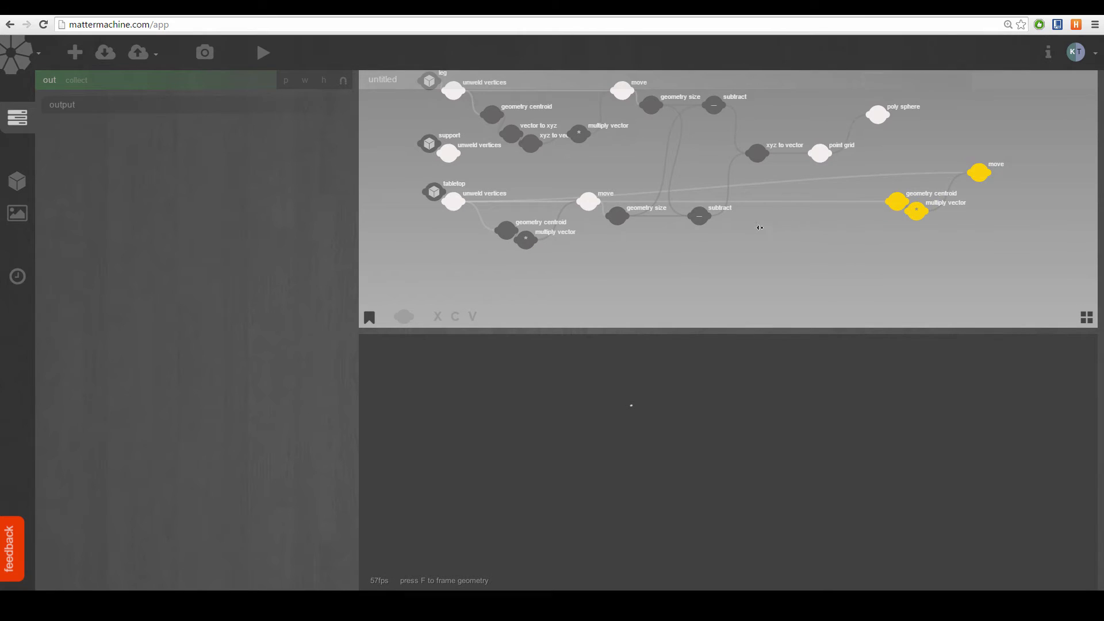
- Connect the point grid's output to the copied geometry centroid node and to the copied move node's geometry input
left_click_drag(757, 210, 656, 210)
scroll(751, 166, "up", 2)
left_click(727, 157)
left_click_drag(727, 156, 799, 218)
left_click_drag(726, 157, 902, 183)
- Rearrange the poly sphere and the copied centroid, multiply vector and move nodes so the sphere sits beyond the copied move node
left_click_drag(775, 124, 913, 148)
right_click(768, 136)
left_click(780, 151)
left_click_drag(880, 178, 798, 186)
left_click_drag(747, 219, 718, 187)
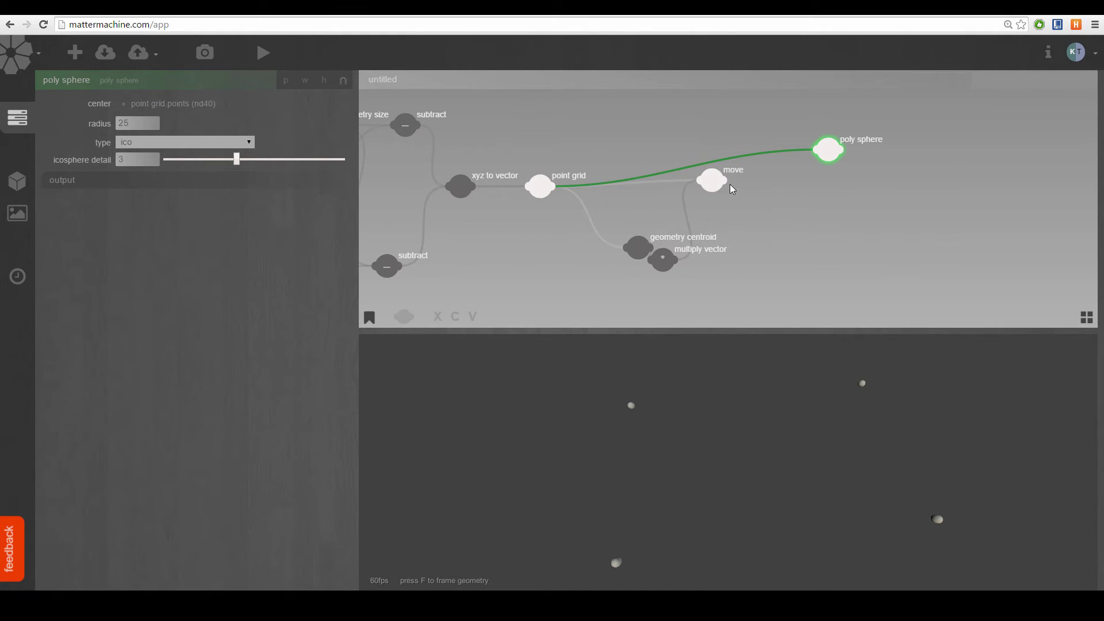
- Replace the poly sphere's center input with the copied move node's points and line that move node up with the point grid
mouse_move(725, 182)
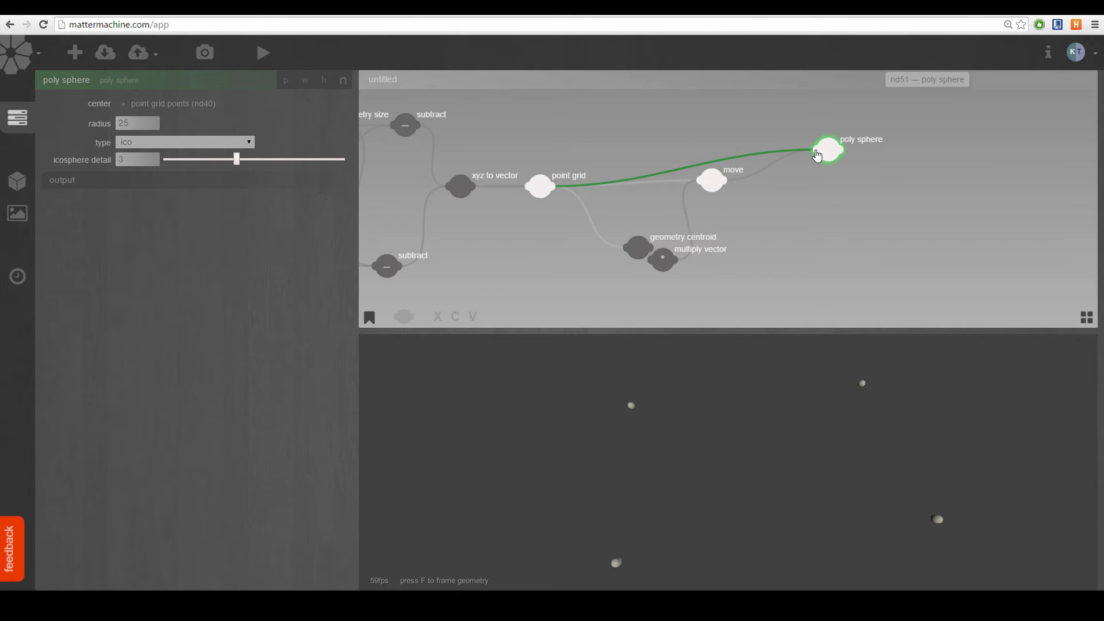
left_click_drag(812, 150, 815, 152)
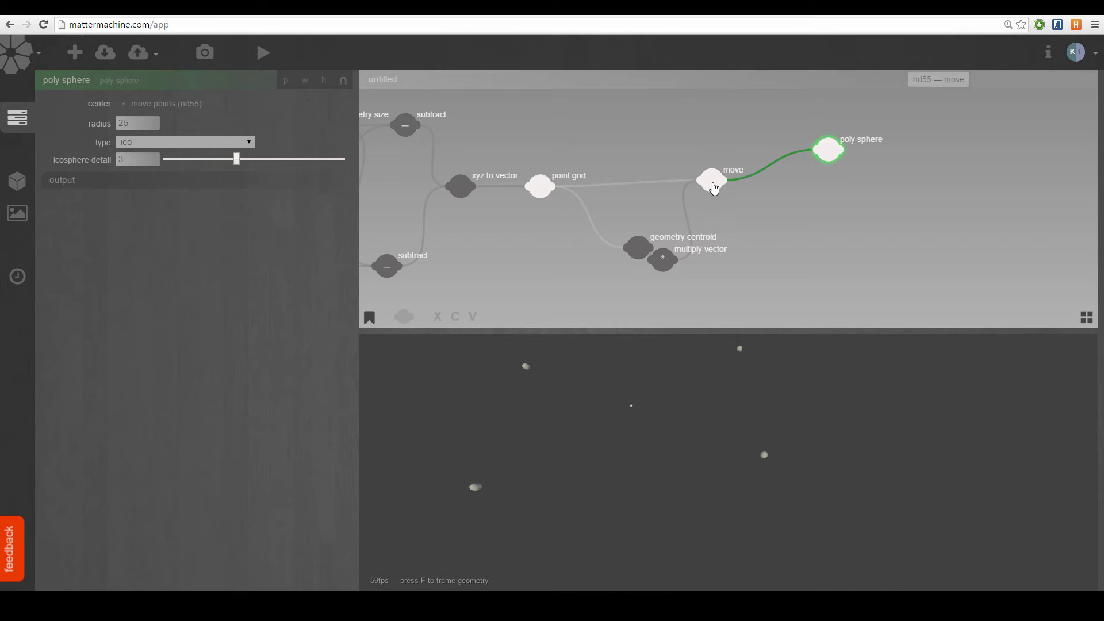
left_click_drag(713, 182, 725, 188)
- Show the recentred poly spheres along with the tabletop's move node to check the spheres against the tabletop's corners
left_click_drag(606, 143, 803, 147)
scroll(803, 147, "down", 2)
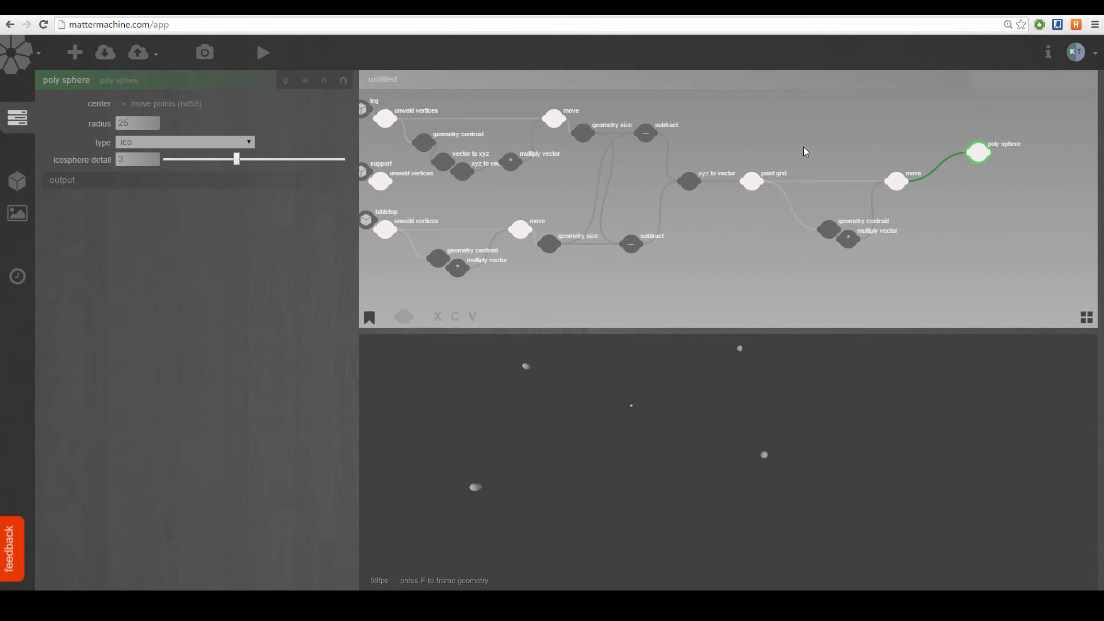
left_click(1015, 174)
left_click(979, 157)
left_click(529, 236, "shift")
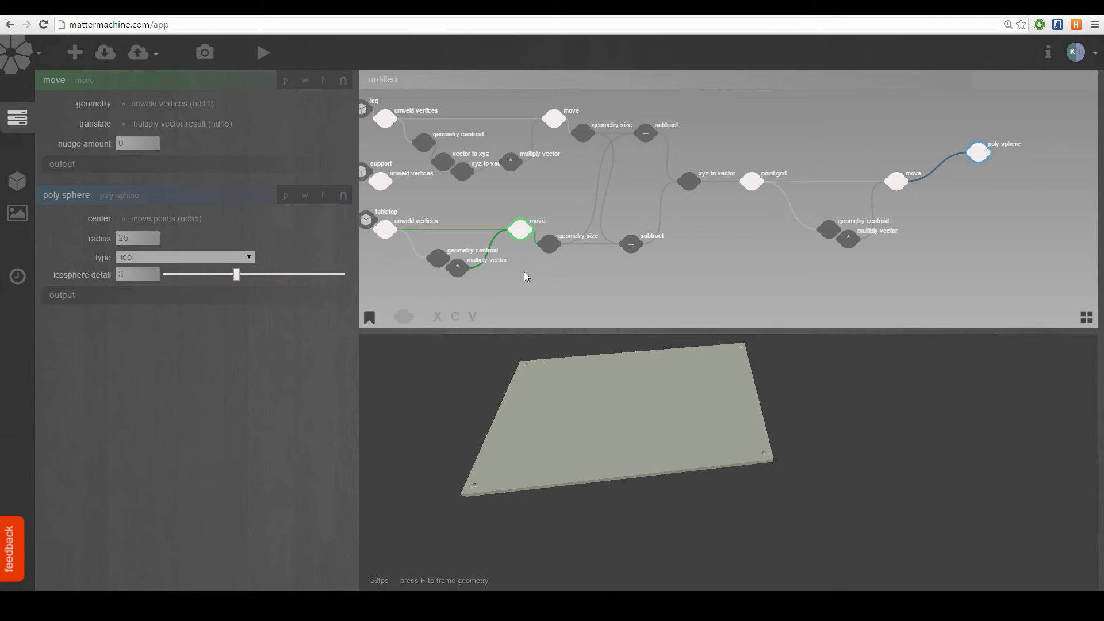
- Rename the tabletop's move node as "tabletop at origin"
double_click(538, 222)
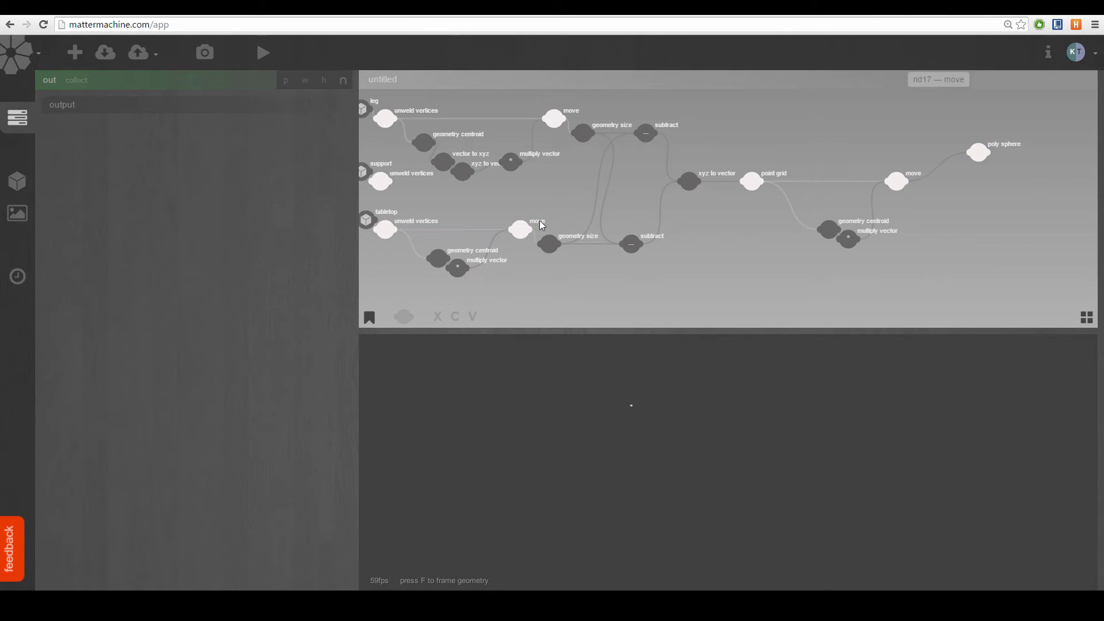
scroll(539, 220, "up", 3)
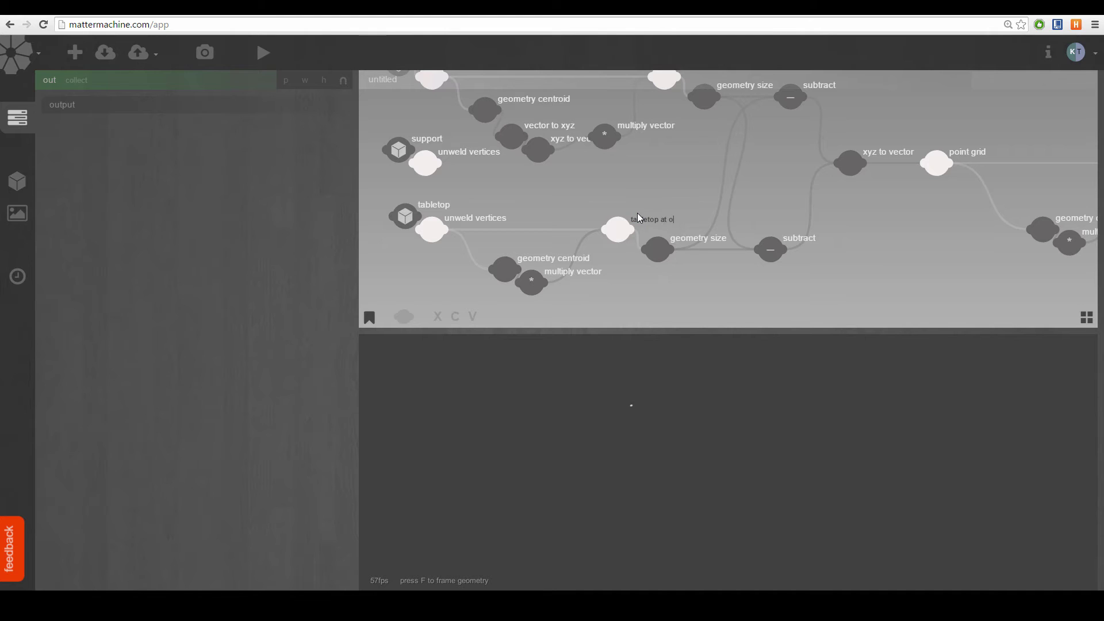
type("rigin")
key("Return")
- Display the poly spheres with the "tabletop at origin" node and examine the sphere placement from several angles
left_click_drag(713, 185, 402, 169)
scroll(788, 176, "down", 2)
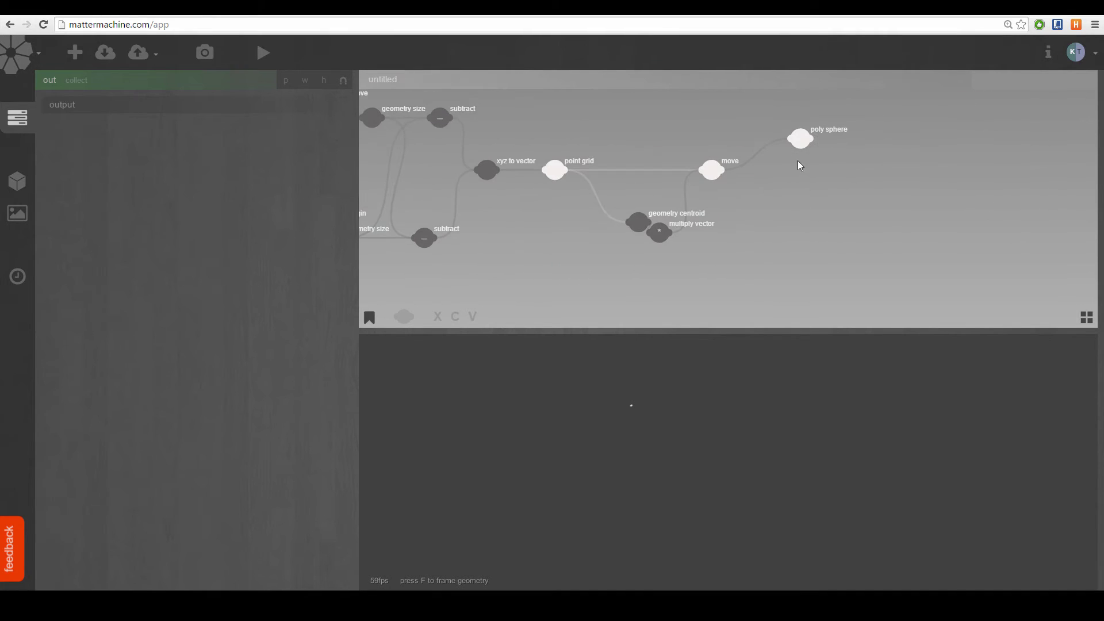
left_click(799, 120)
scroll(817, 175, "left", 3)
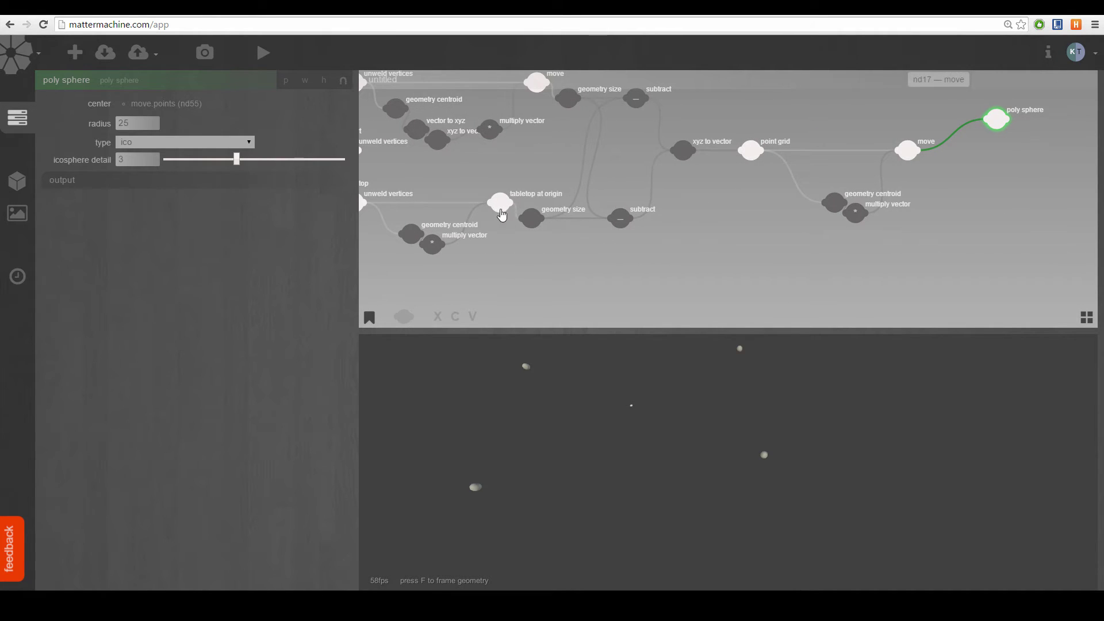
left_click(502, 210, "shift")
right_click_drag(698, 424, 728, 436)
left_click_drag(728, 436, 763, 499)
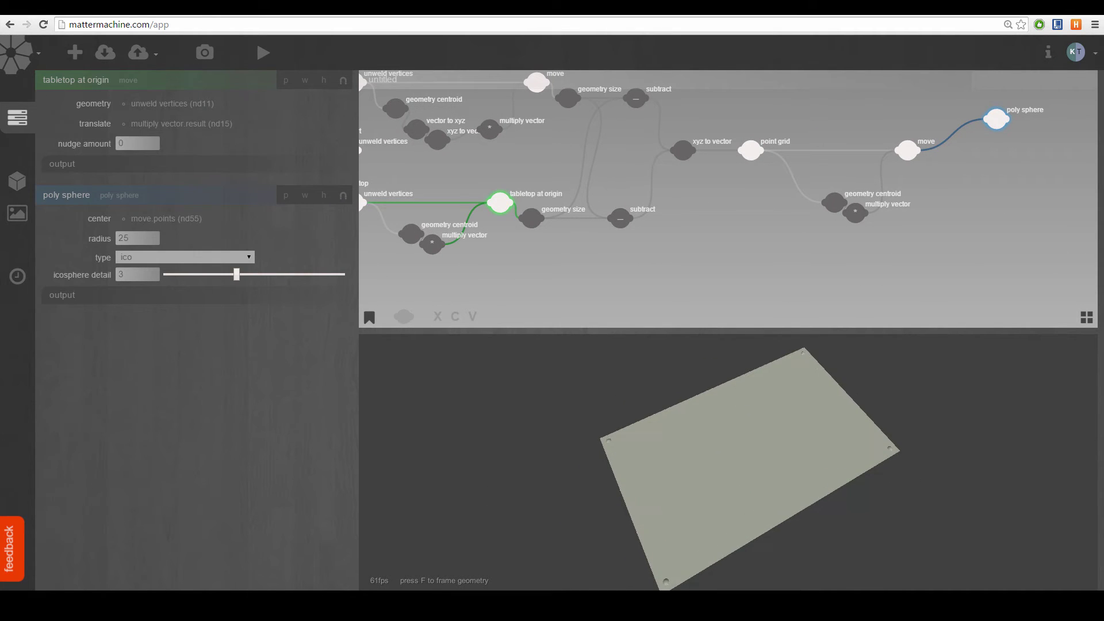
left_click_drag(698, 523, 786, 529)
left_click_drag(579, 447, 619, 456)
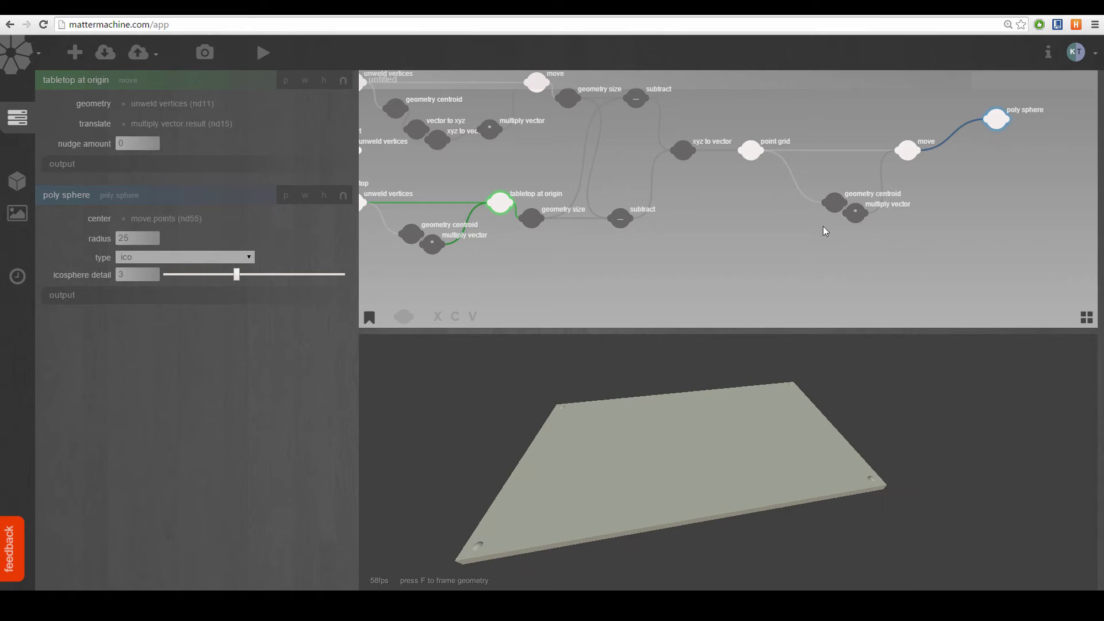
- Tighten the graph layout by placing the point grid's move, geometry centroid and multiply vector nodes close beside the point grid node
left_click_drag(825, 205, 667, 204)
scroll(670, 203, "down", 3)
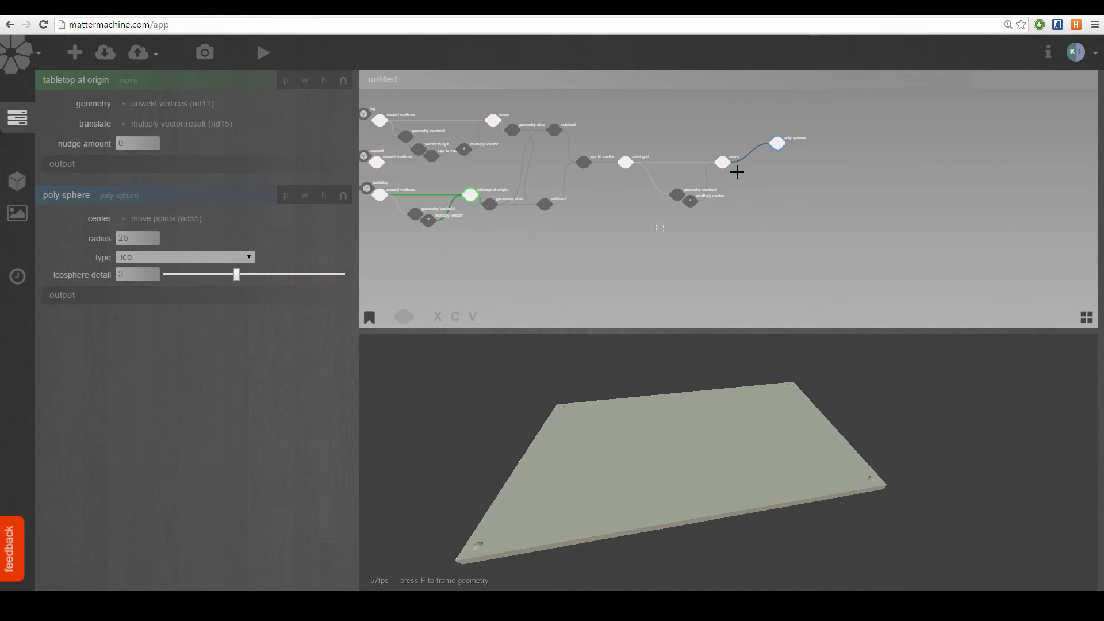
left_click_drag(728, 167, 692, 163)
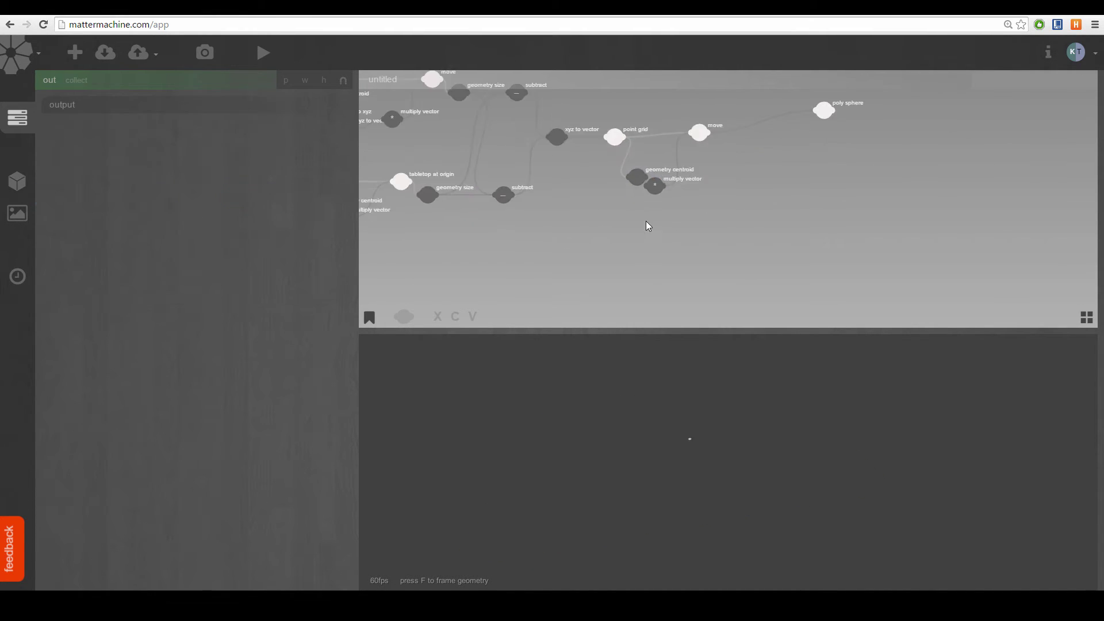
left_click_drag(681, 166, 685, 147)
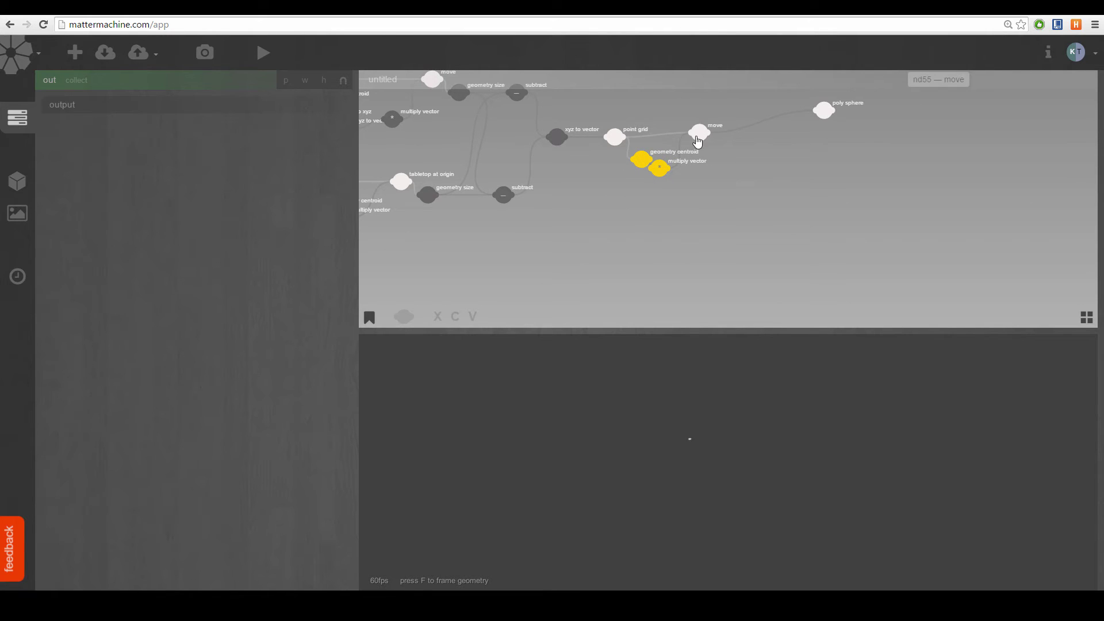
scroll(706, 194, "up", 2)
left_click_drag(838, 169, 786, 197)
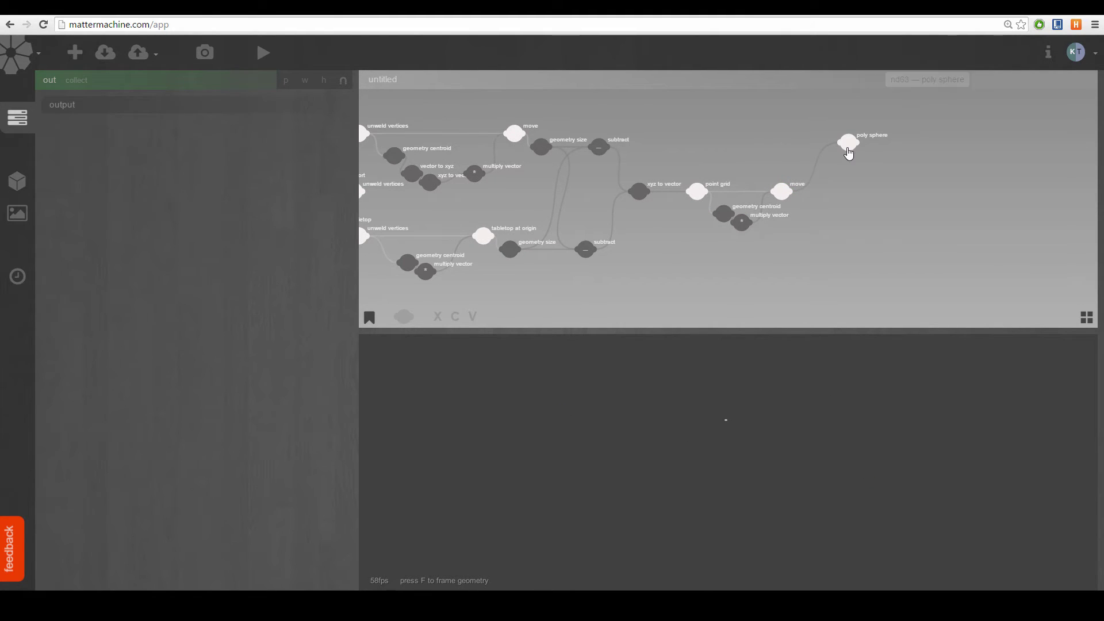
- Display the poly spheres, the leg's move node and the "tabletop at origin" node together to examine how the leg relates to the corner points
left_click(848, 148)
left_click(485, 241, "shift")
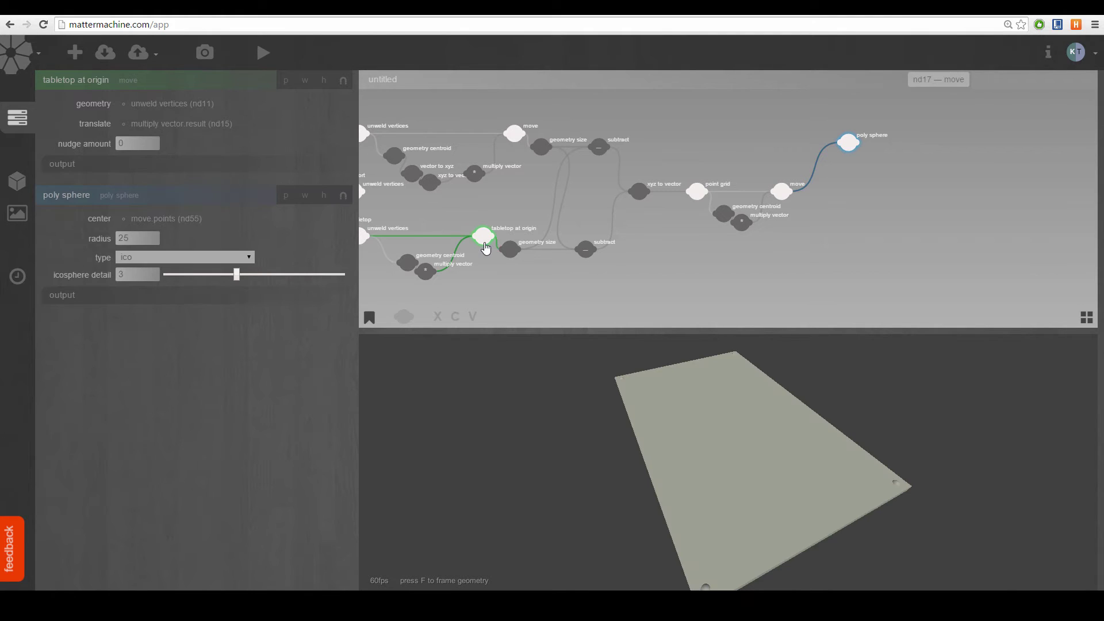
left_click(846, 151)
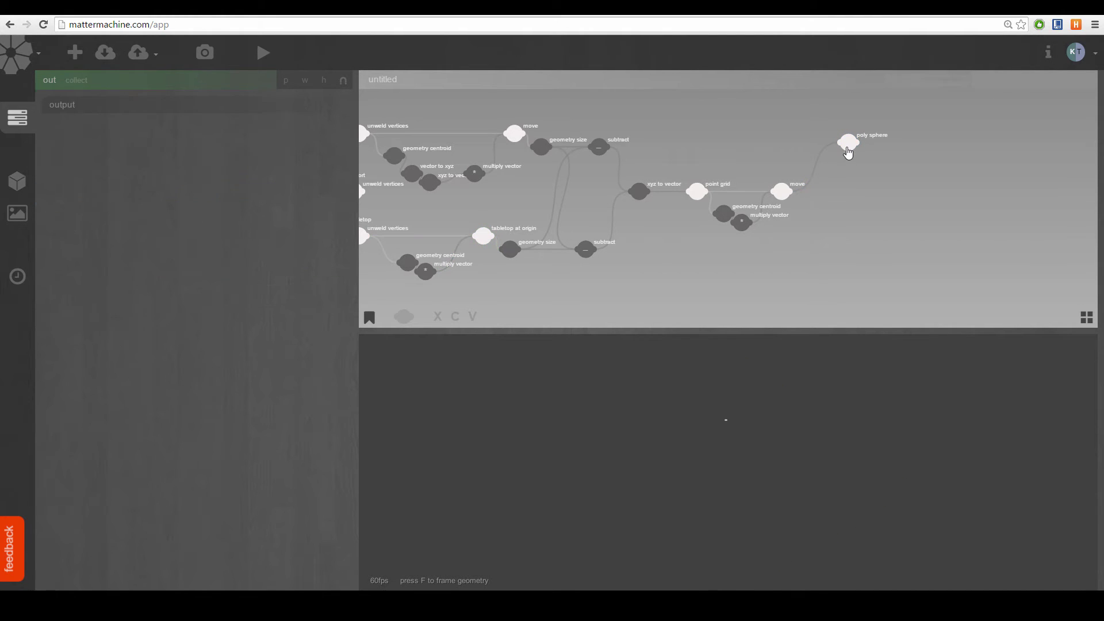
left_click(514, 134)
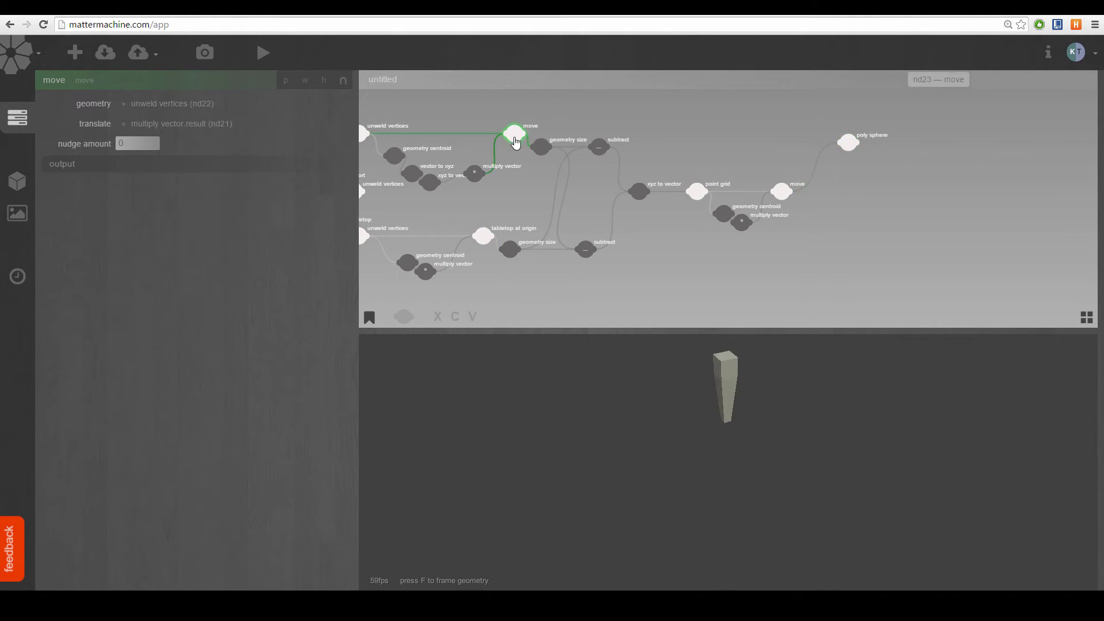
left_click(847, 142, "shift")
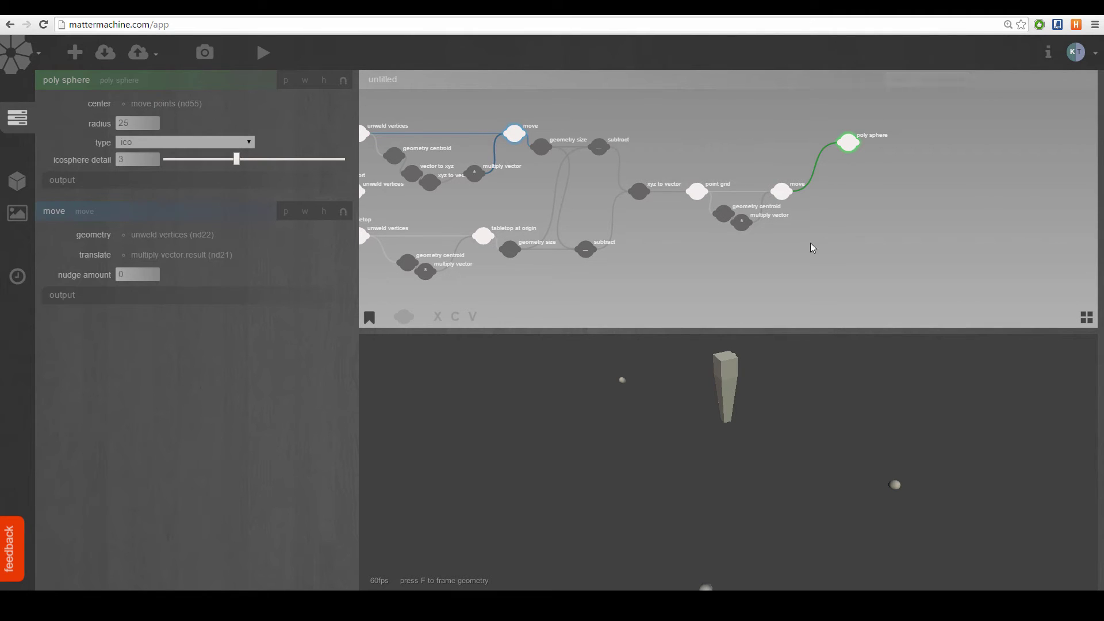
left_click(483, 236, "shift")
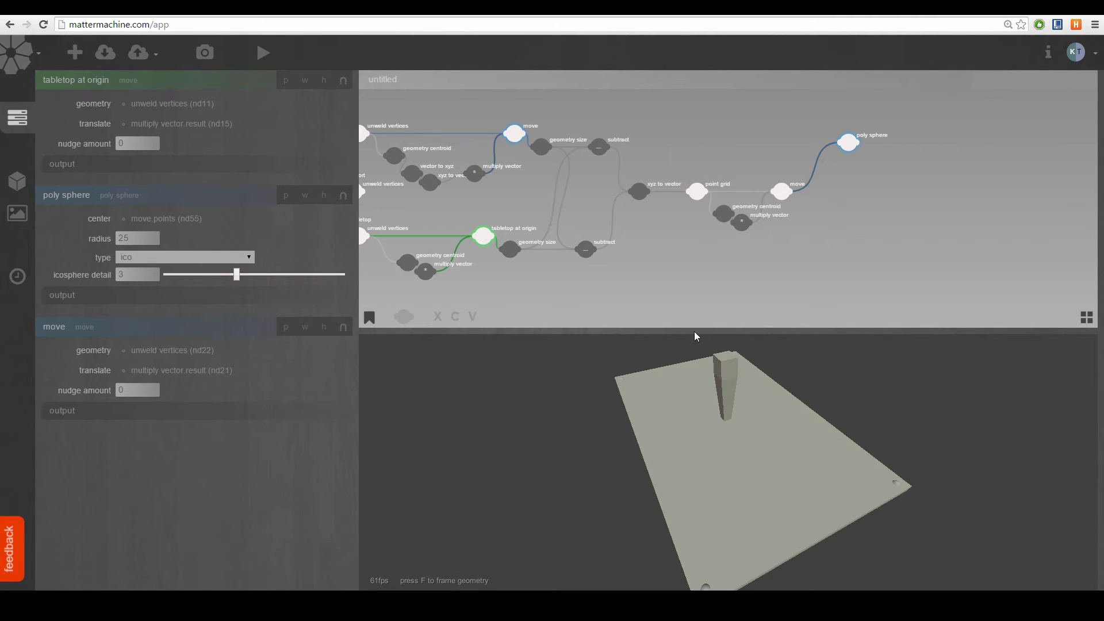
left_click_drag(967, 431, 915, 334)
left_click_drag(774, 184, 722, 203)
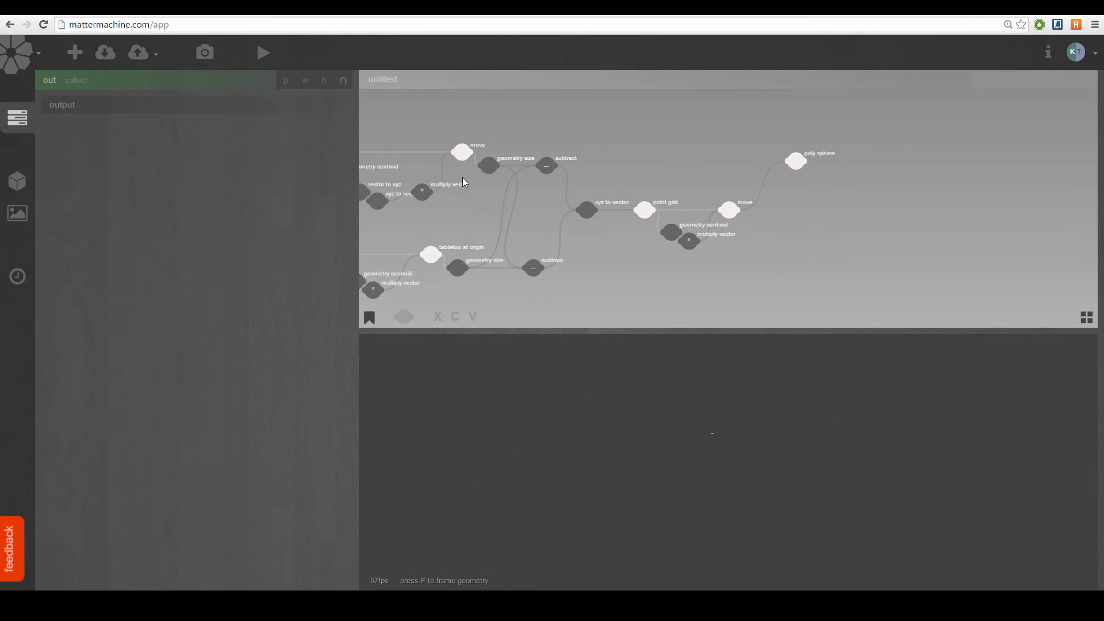
left_click(729, 209)
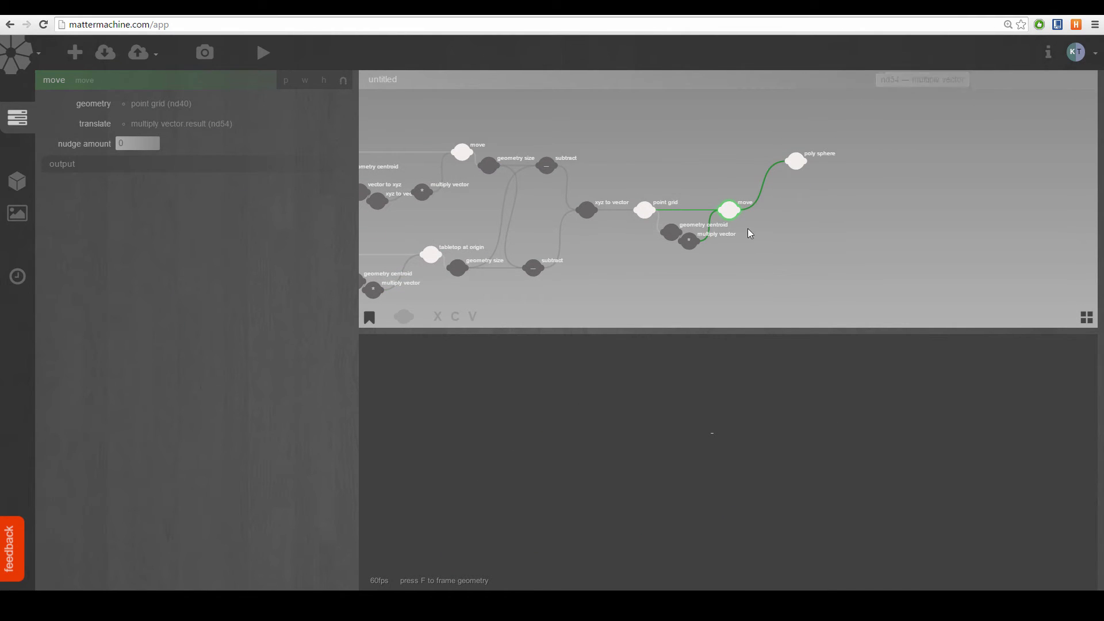
left_click(796, 164)
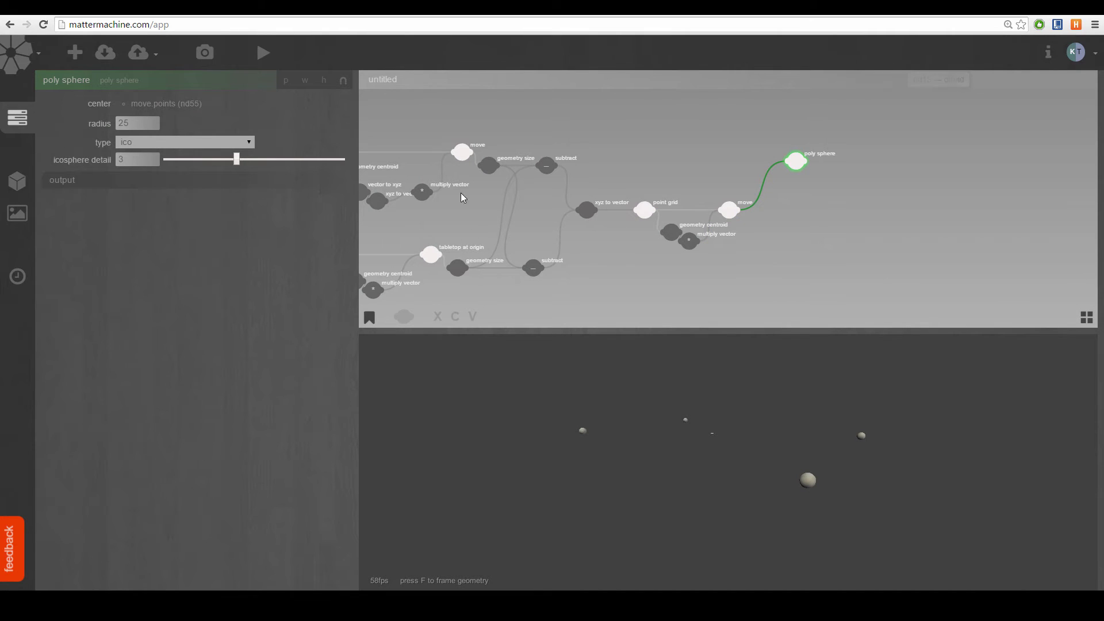
left_click(466, 158, "shift")
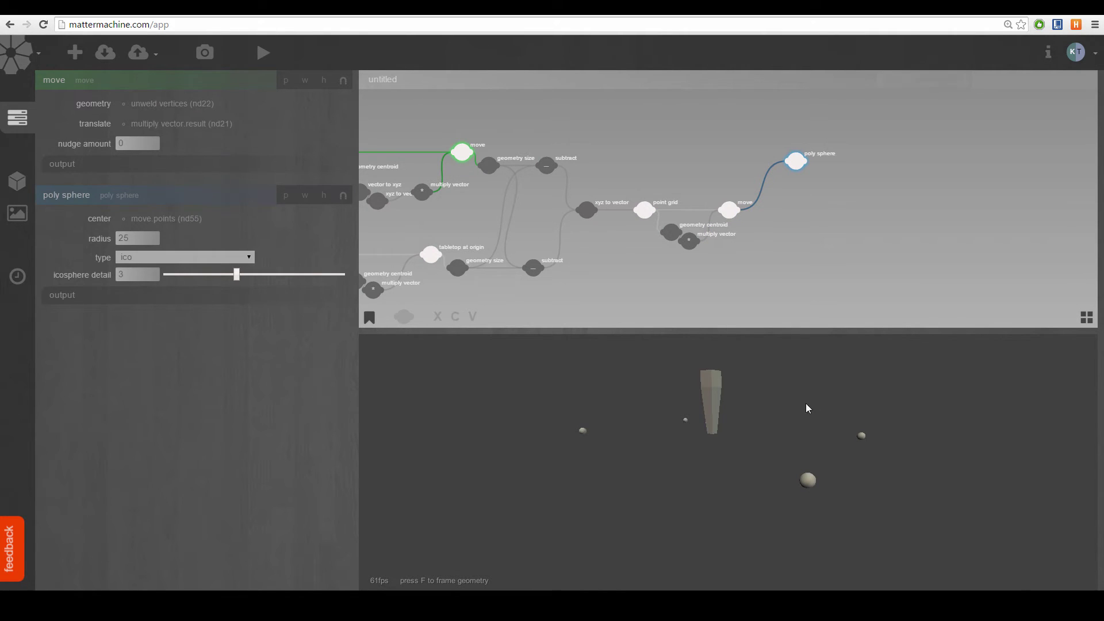
left_click(431, 256, "shift")
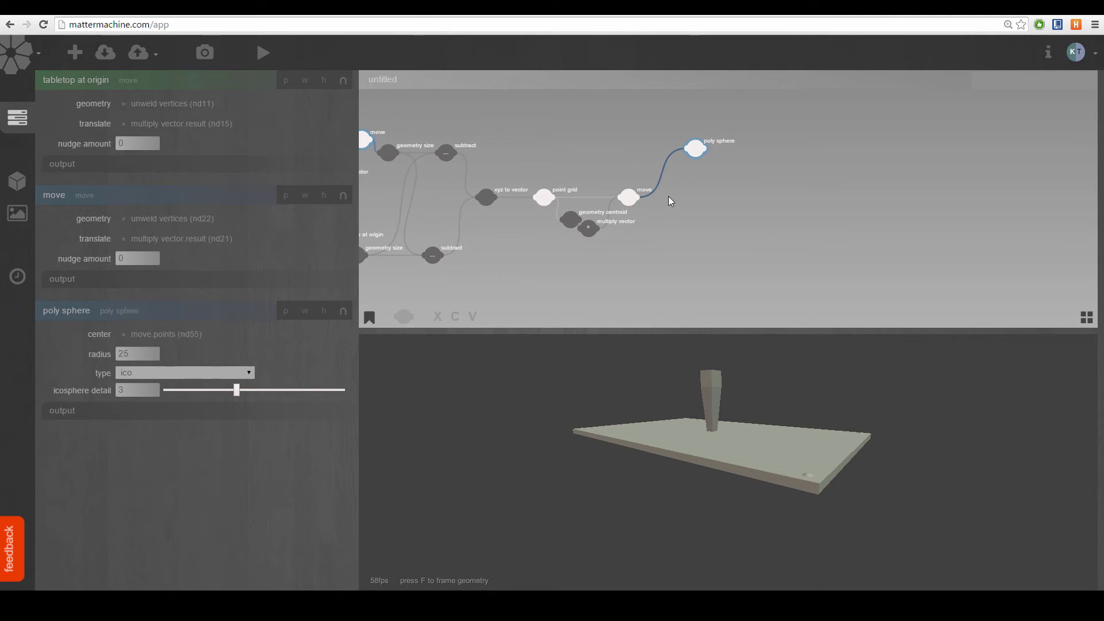
- Add a "copy using vectors" node beyond the point grid's move node
double_click(670, 201)
type("copy")
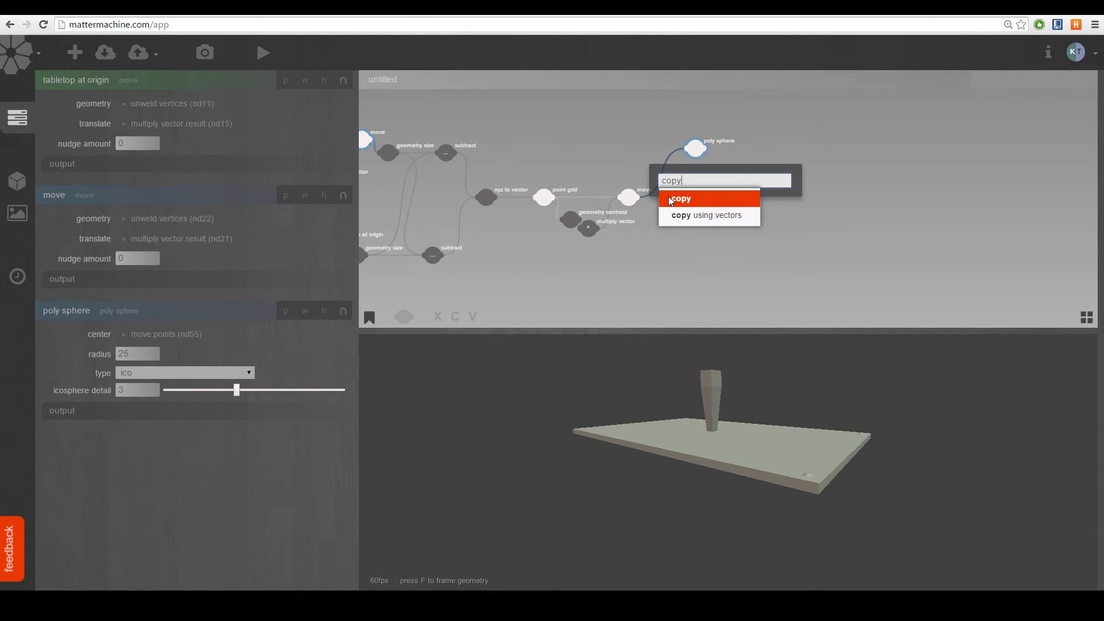
key("Down")
key("Return")
left_click_drag(669, 196, 757, 179)
middle_click_drag(725, 214, 858, 216)
left_click_drag(859, 217, 760, 226)
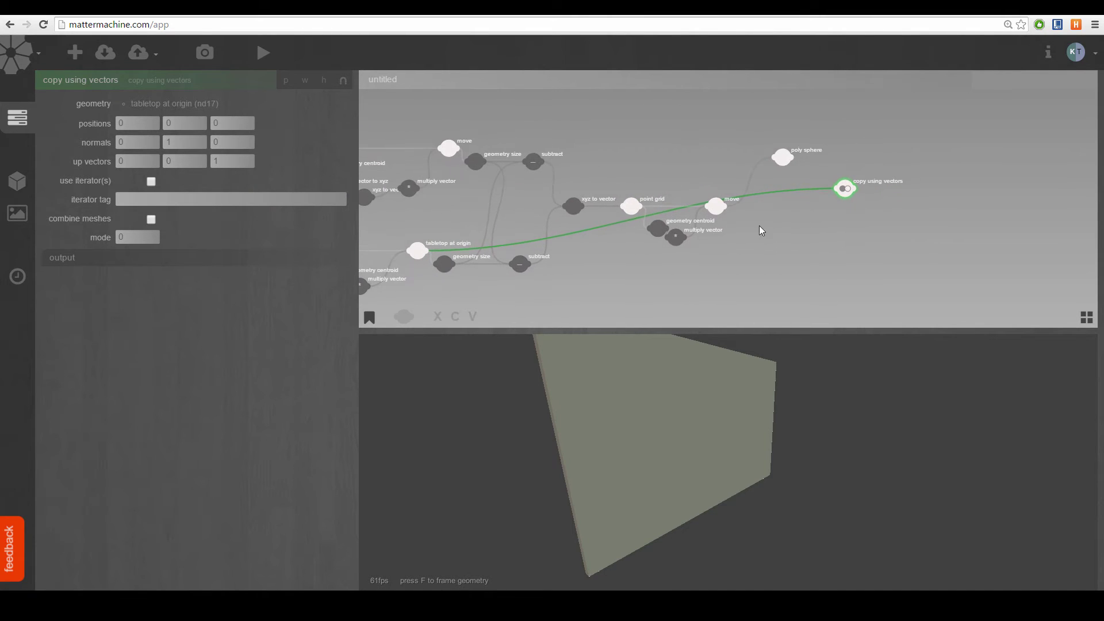
- Disconnect the tabletop from the "copy using vectors" node's geometry input and connect the leg's move node geometry instead
left_click(778, 193)
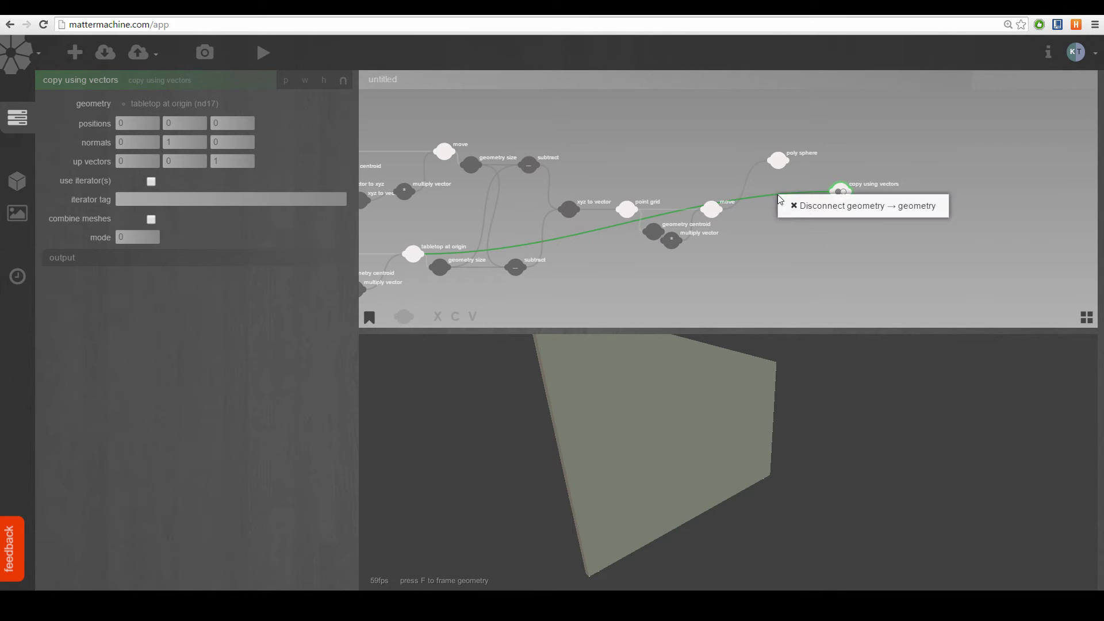
left_click(805, 207)
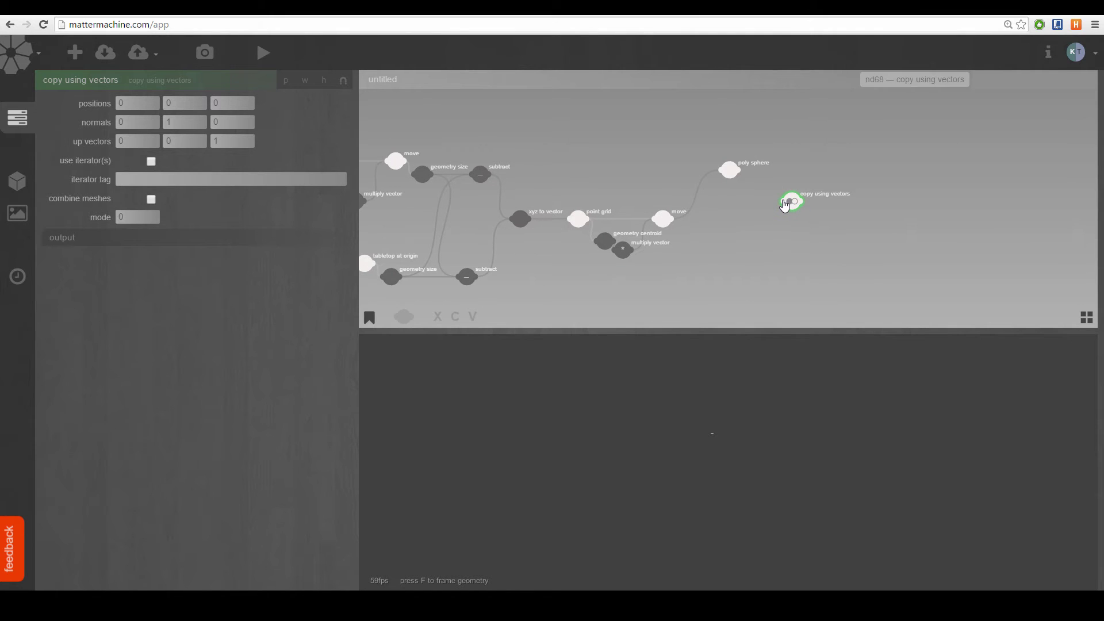
mouse_move(786, 205)
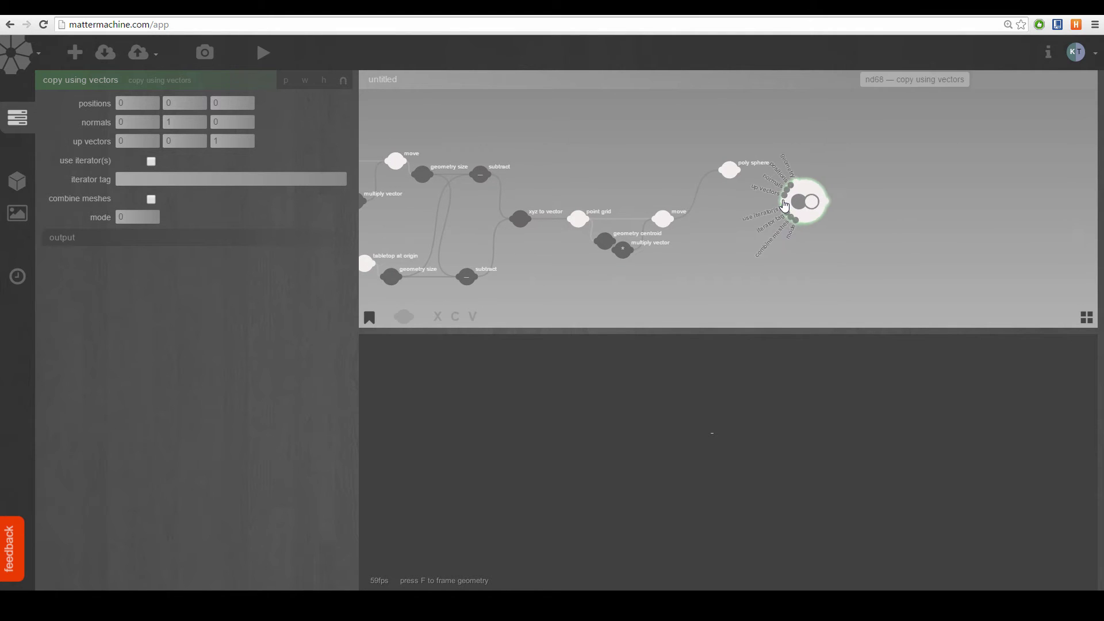
left_click(464, 149)
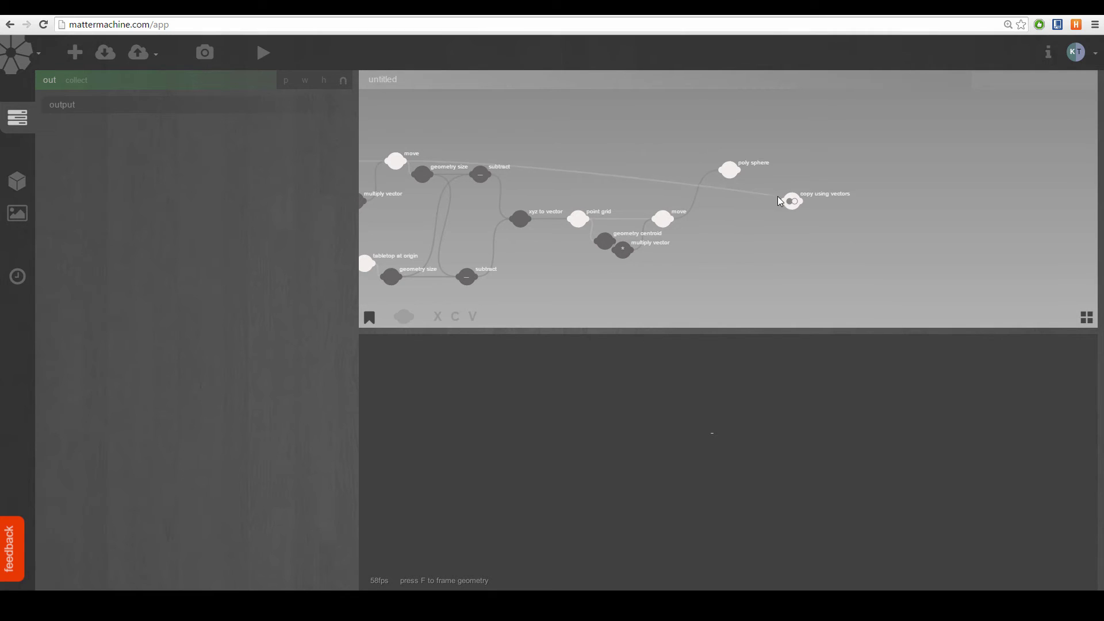
left_click_drag(780, 200, 785, 206)
- Relocate the leg's geometry centroid, vector to xyz, xyz to vector and multiply vector nodes above the leg's main connection
left_click_drag(507, 151, 702, 154)
left_click(577, 167)
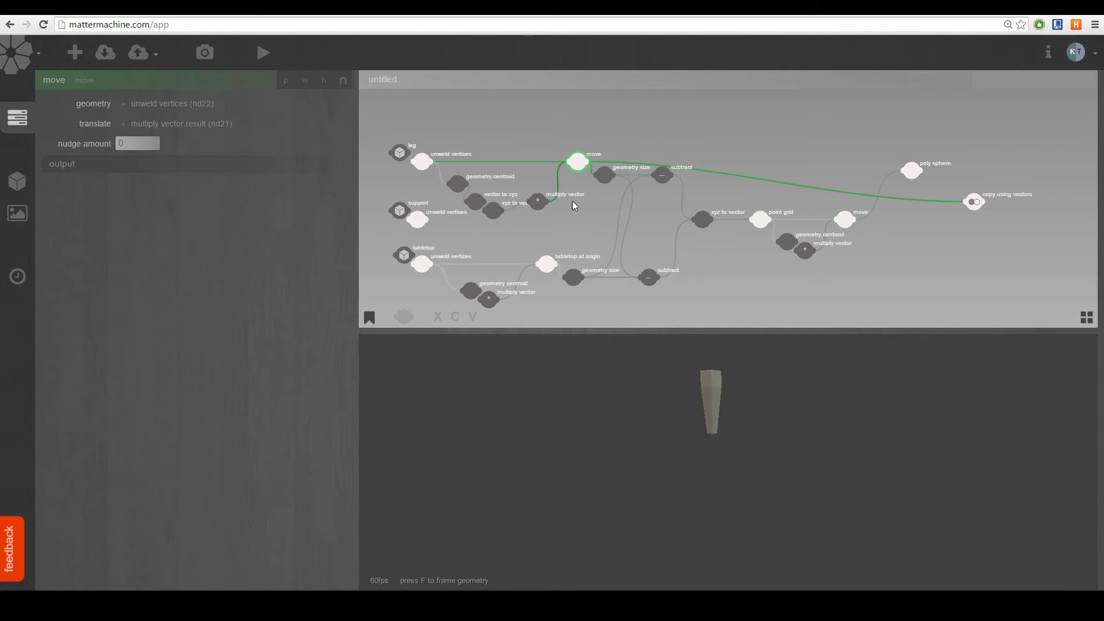
left_click_drag(459, 227, 504, 118)
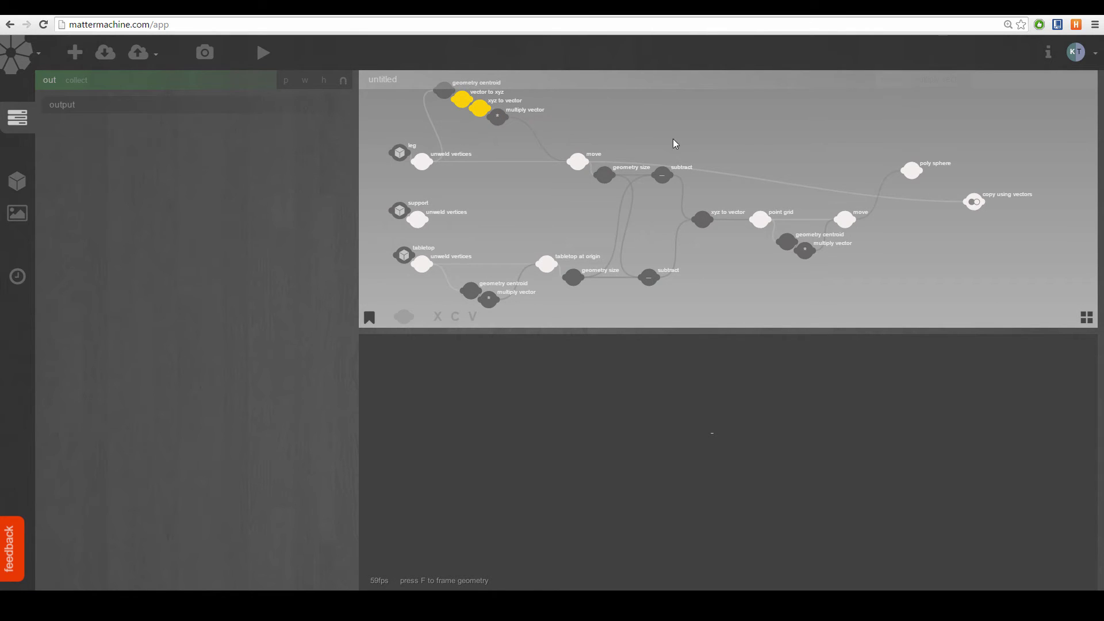
- Connect the point grid's move node points to the "copy using vectors" node's positions input and display the copied legs
middle_click_drag(727, 149, 478, 144)
left_click(725, 199)
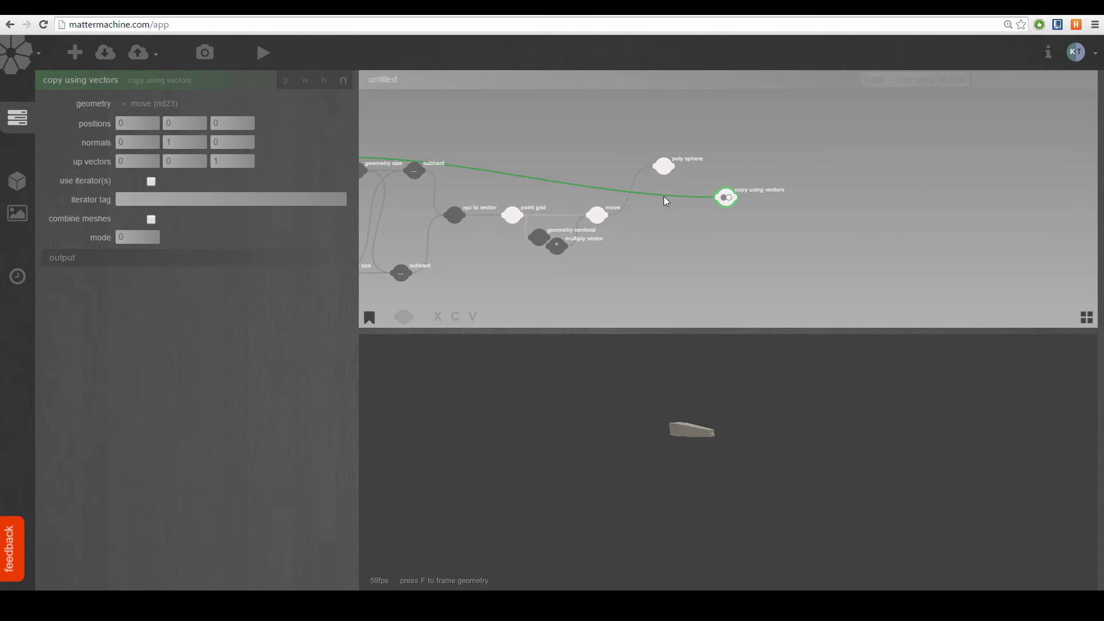
middle_click_drag(664, 195, 630, 222)
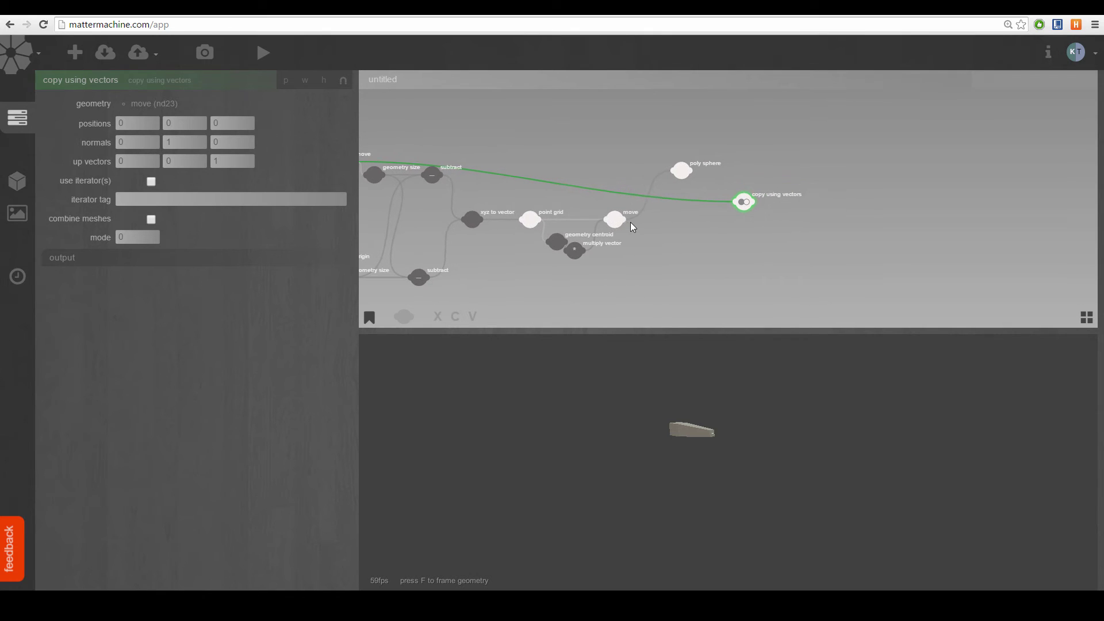
left_click(691, 244)
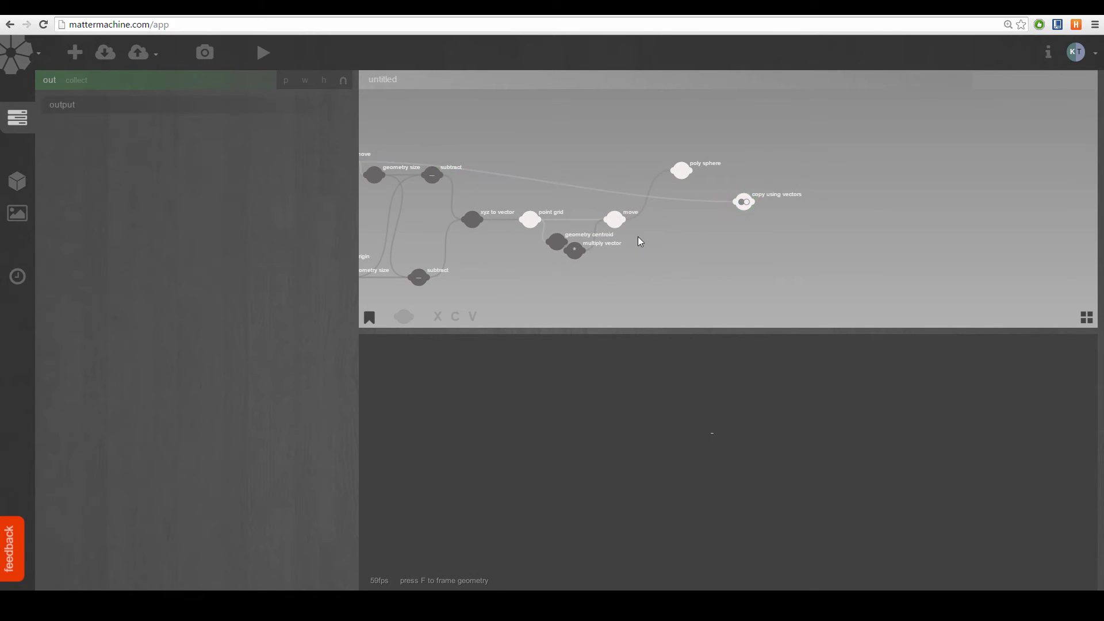
scroll(620, 222, "up", 2)
left_click(619, 219)
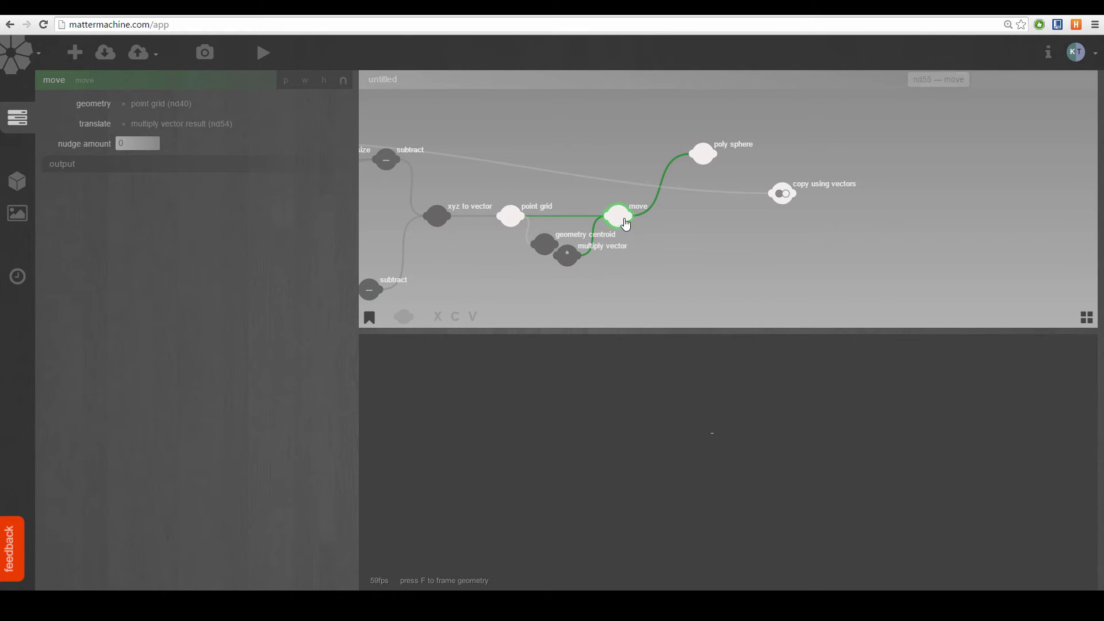
left_click(628, 217)
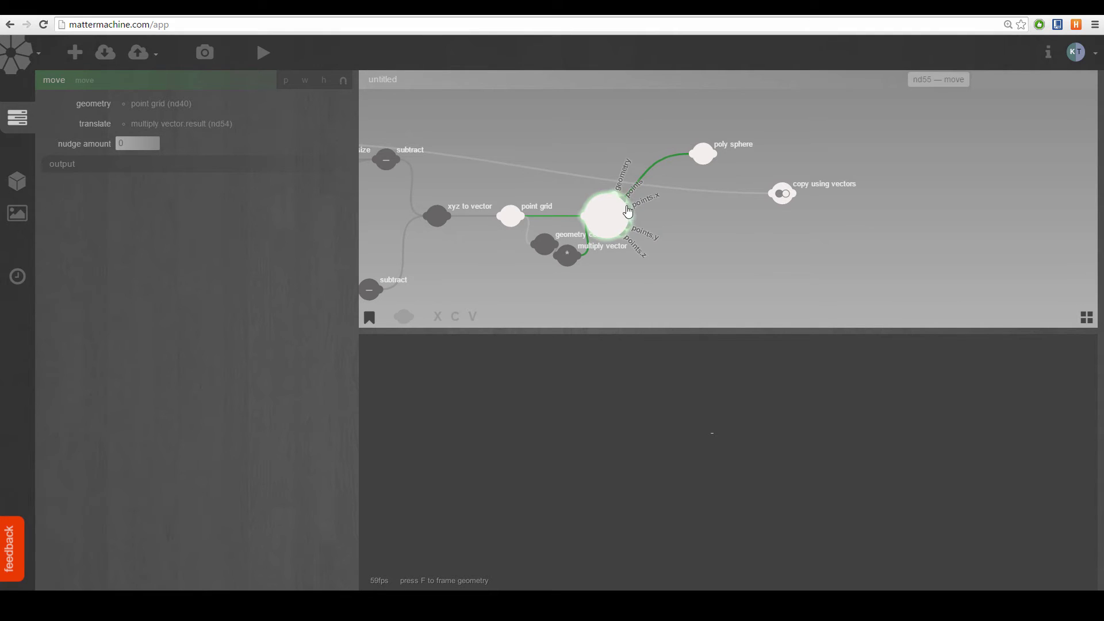
left_click_drag(624, 206, 781, 179)
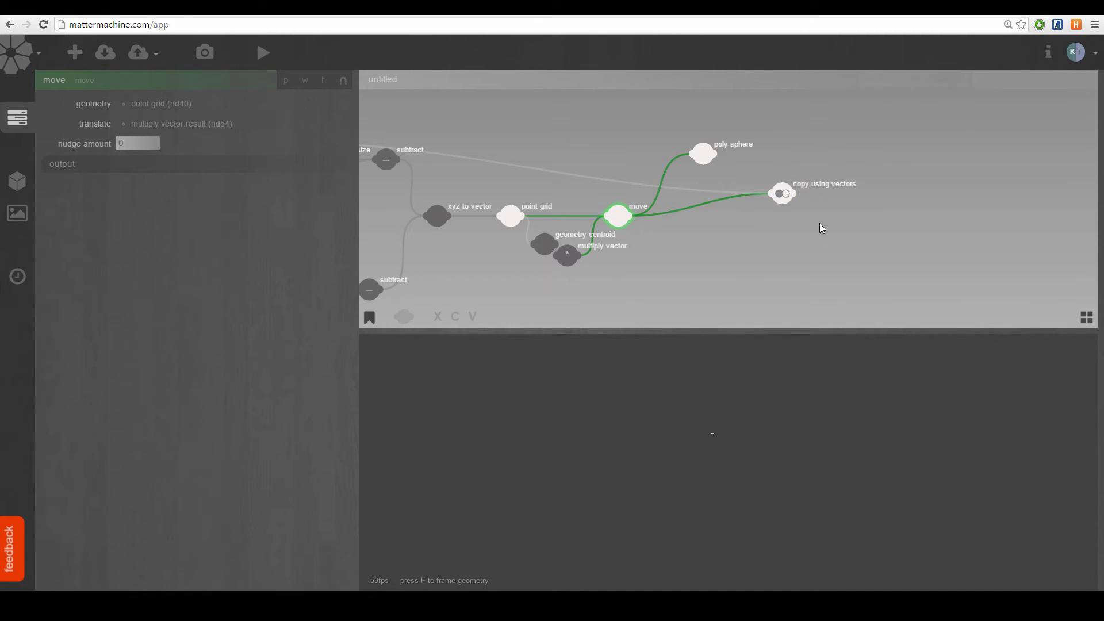
left_click(782, 193)
left_click_drag(766, 391, 741, 500)
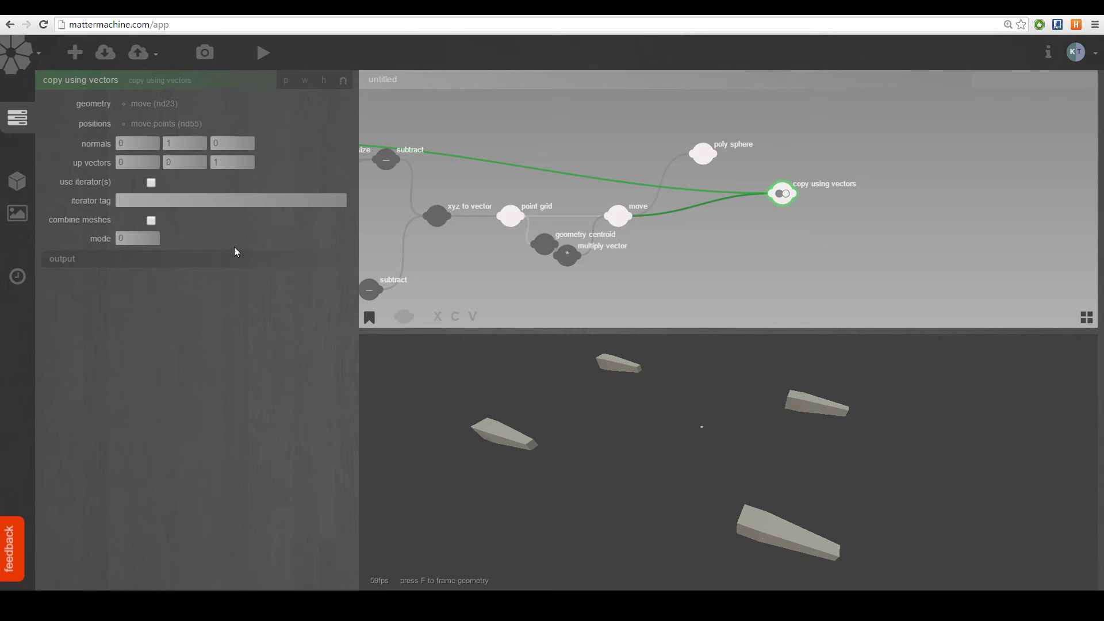
left_click_drag(625, 241, 660, 211)
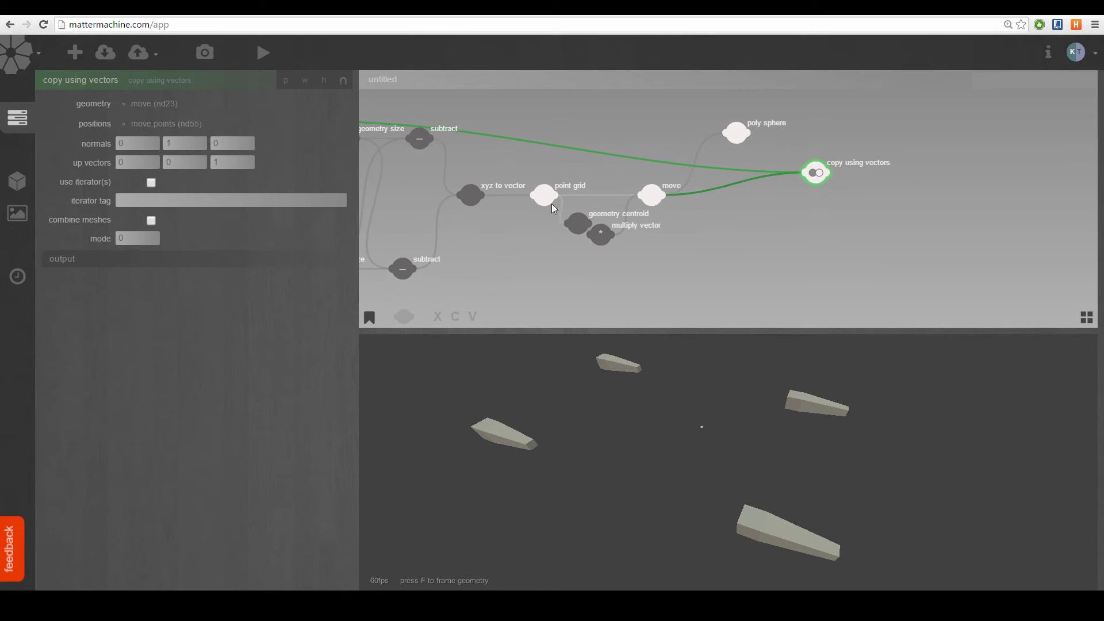
- Set the "copy using vectors" node's up vectors to 0, 1, 0
left_click_drag(136, 144, 6, 142)
left_click(186, 161)
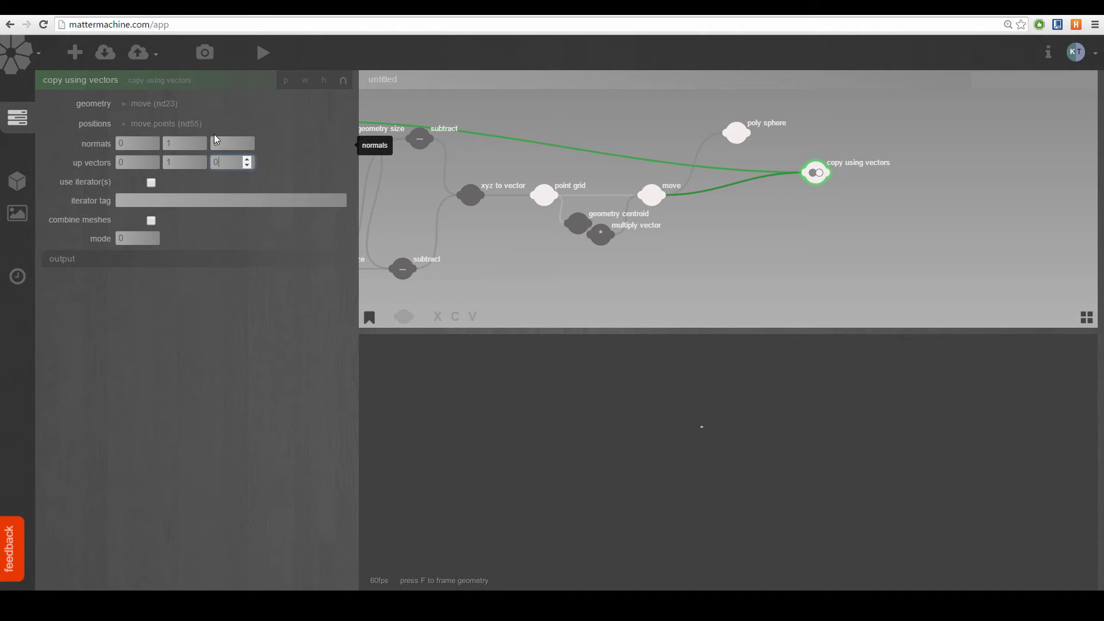
key("Tab")
- Set the "copy using vectors" node's normals to 1, 0, 0 and its up vectors to 0, -1, 0 to flip the legs
left_click_drag(181, 145, 50, 149)
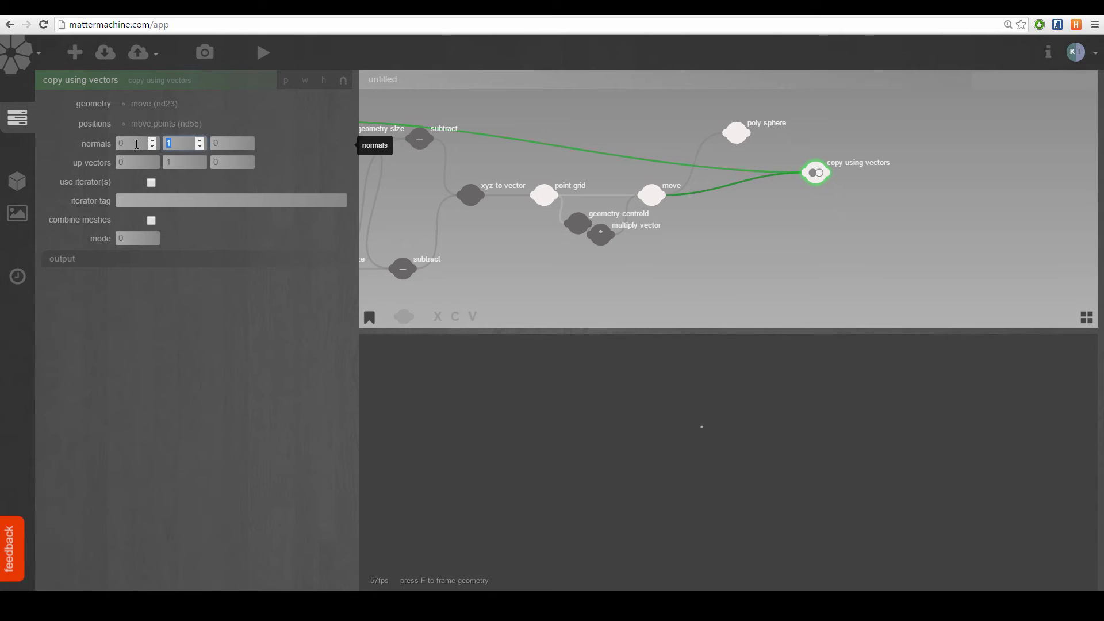
key("shift+Tab")
type("1")
key("Tab")
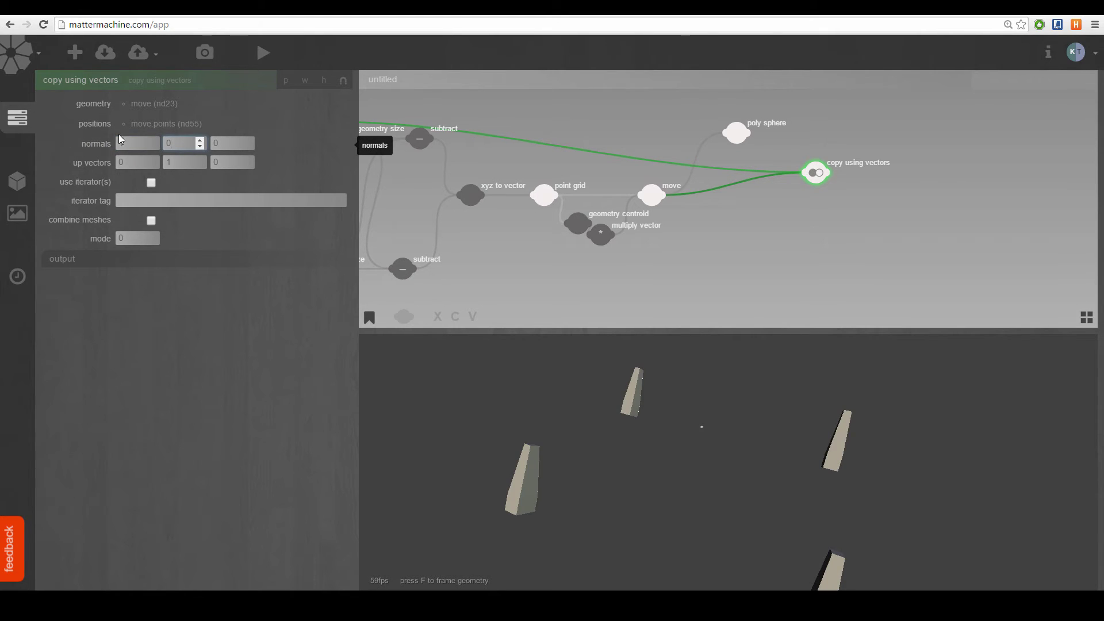
left_click_drag(490, 425, 466, 316)
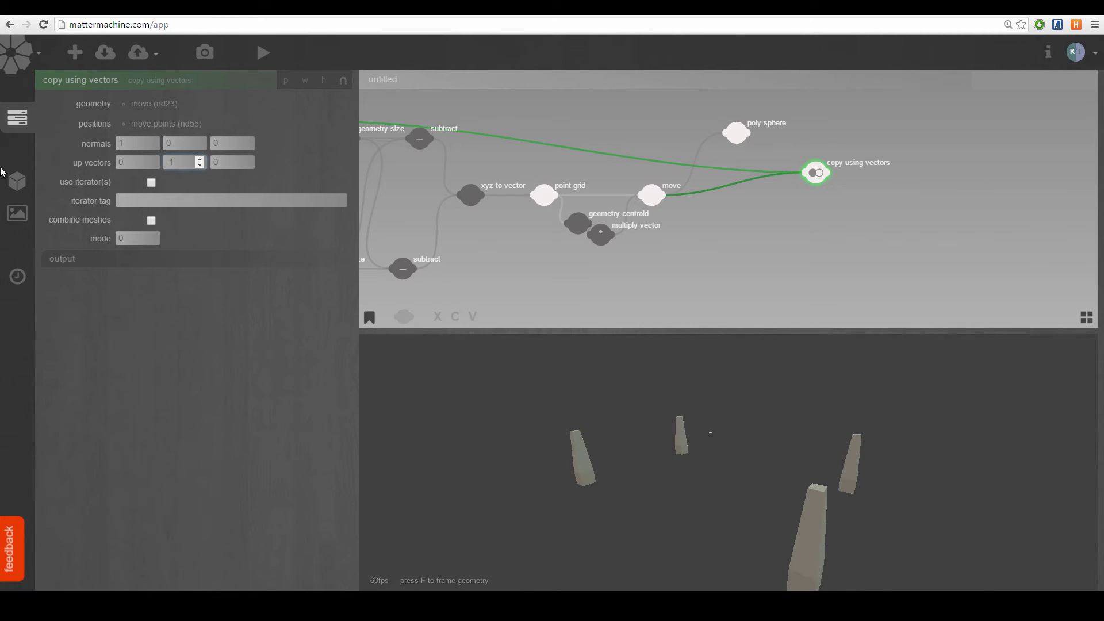
key("Tab")
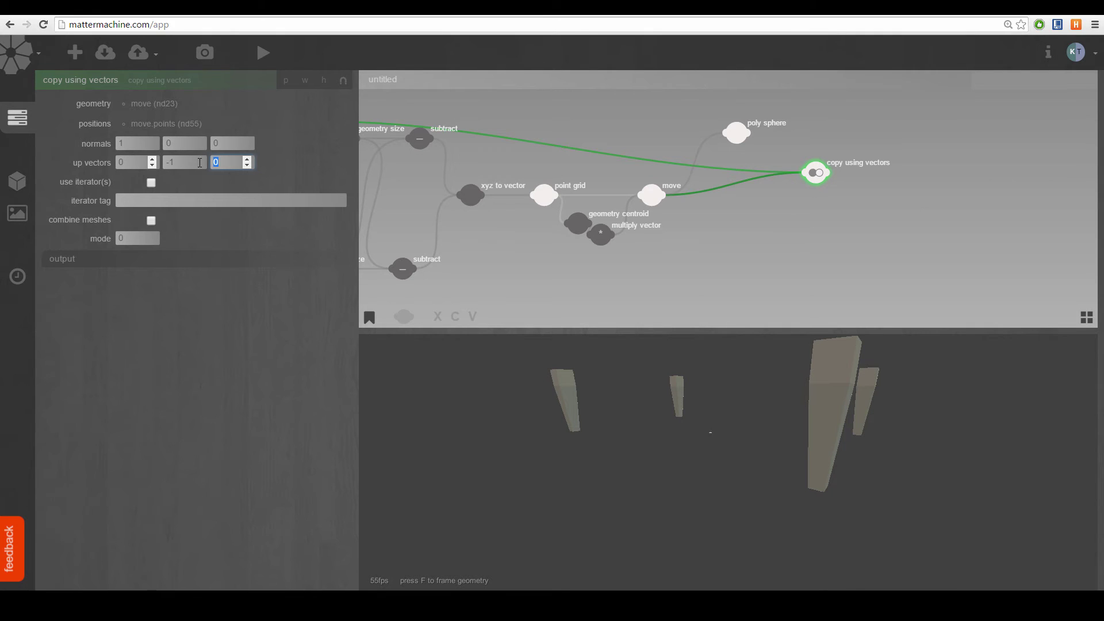
- Display the copied legs together with the "tabletop at origin" node to check how the legs sit against the tabletop
left_click_drag(675, 422, 680, 303)
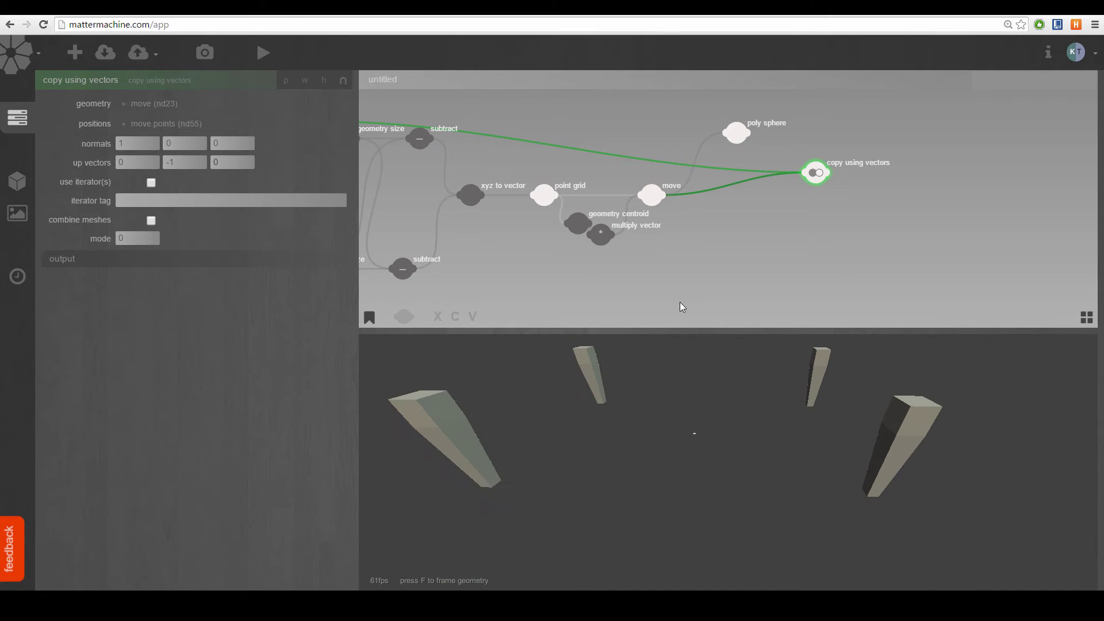
middle_click_drag(760, 260, 854, 251)
scroll(793, 270, "down", 3)
left_click(713, 255)
middle_click_drag(713, 255, 824, 255)
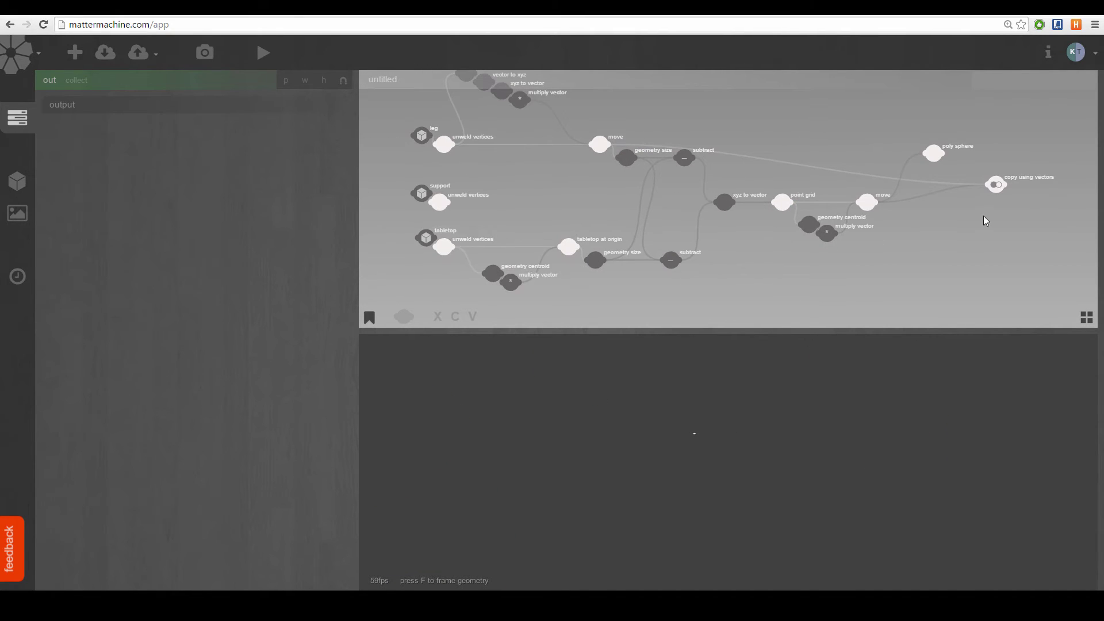
left_click(995, 192)
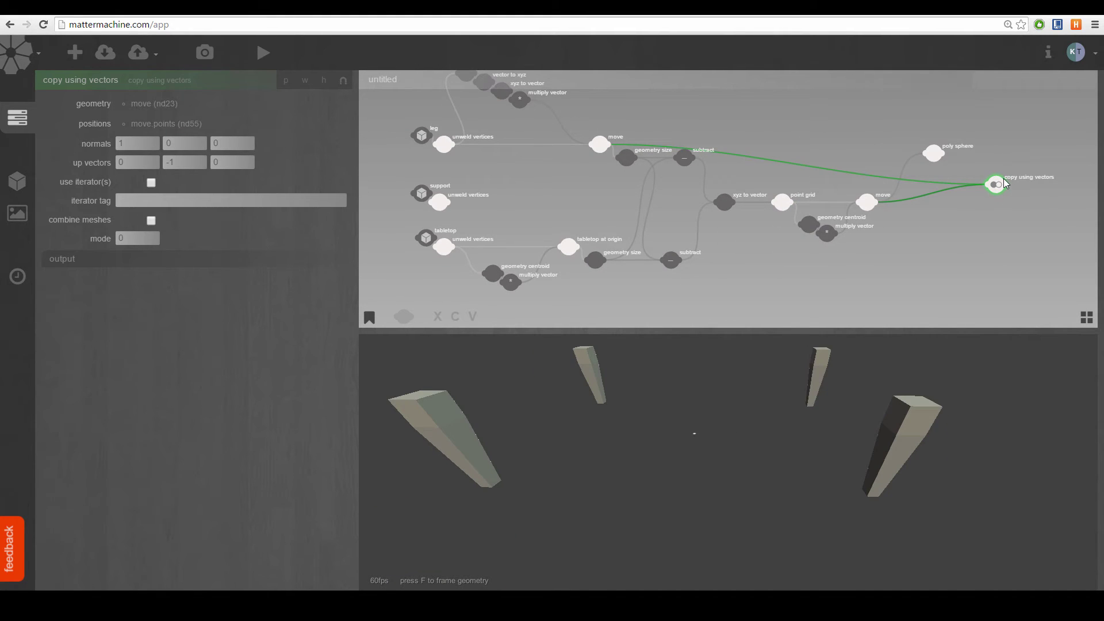
left_click(569, 246, "shift")
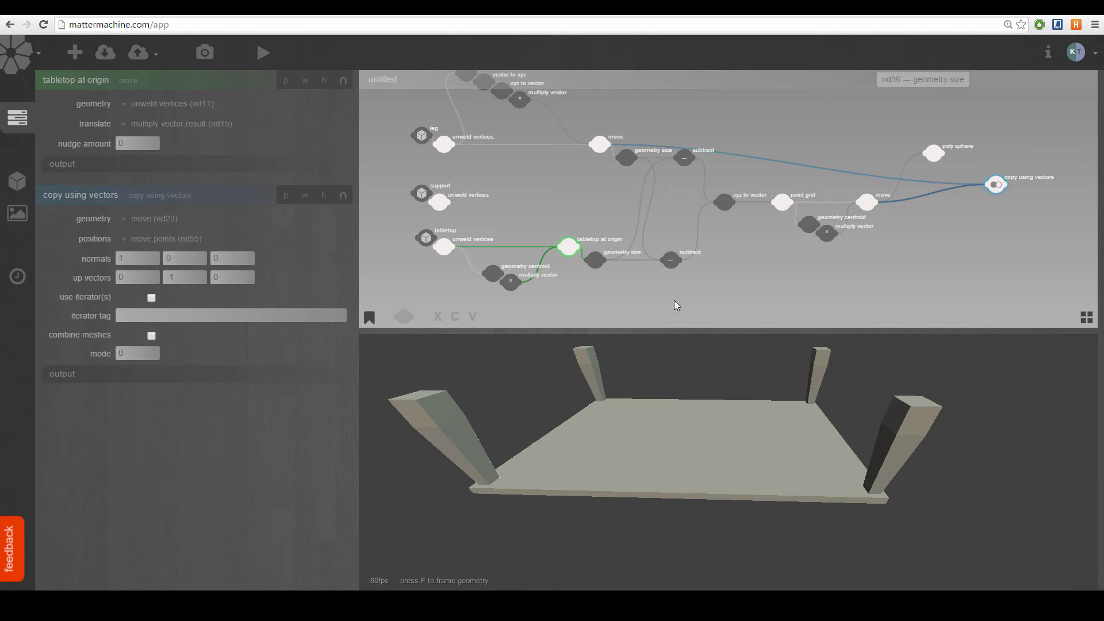
left_click_drag(690, 374, 802, 454)
- Line up the "copy using vectors" node with the move node and connect its output to a new geometry size node
left_click(903, 257)
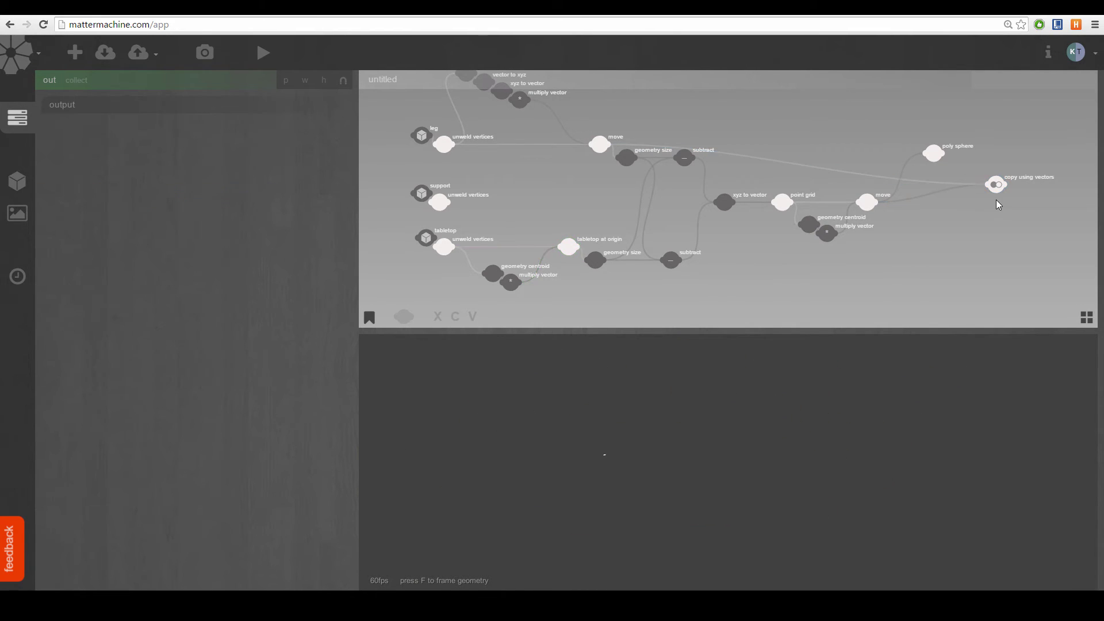
left_click_drag(995, 187, 794, 249)
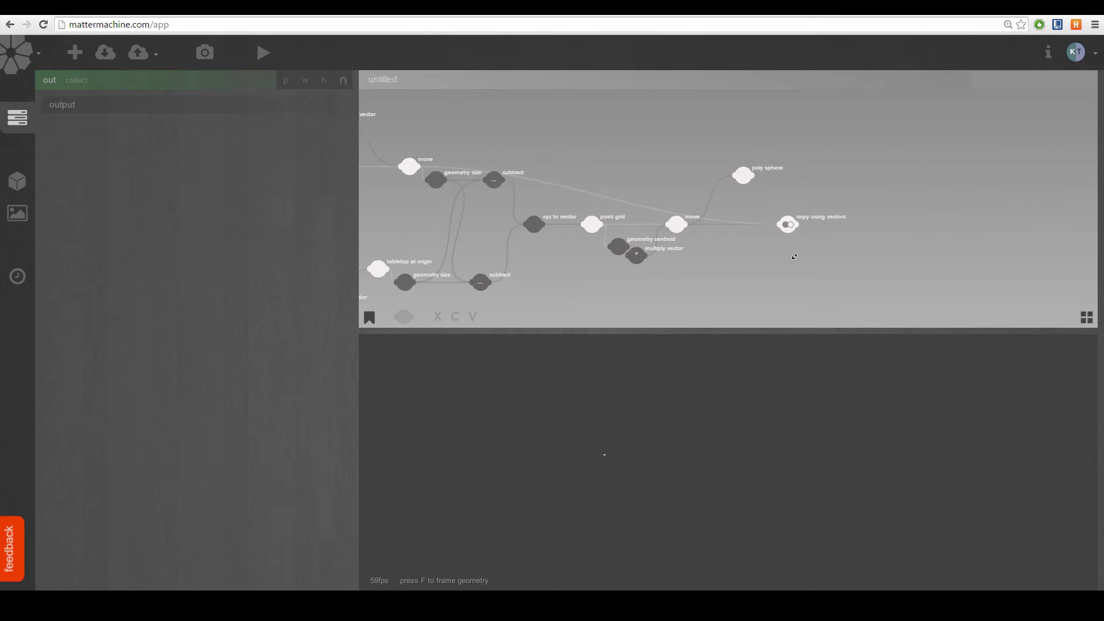
double_click(855, 255)
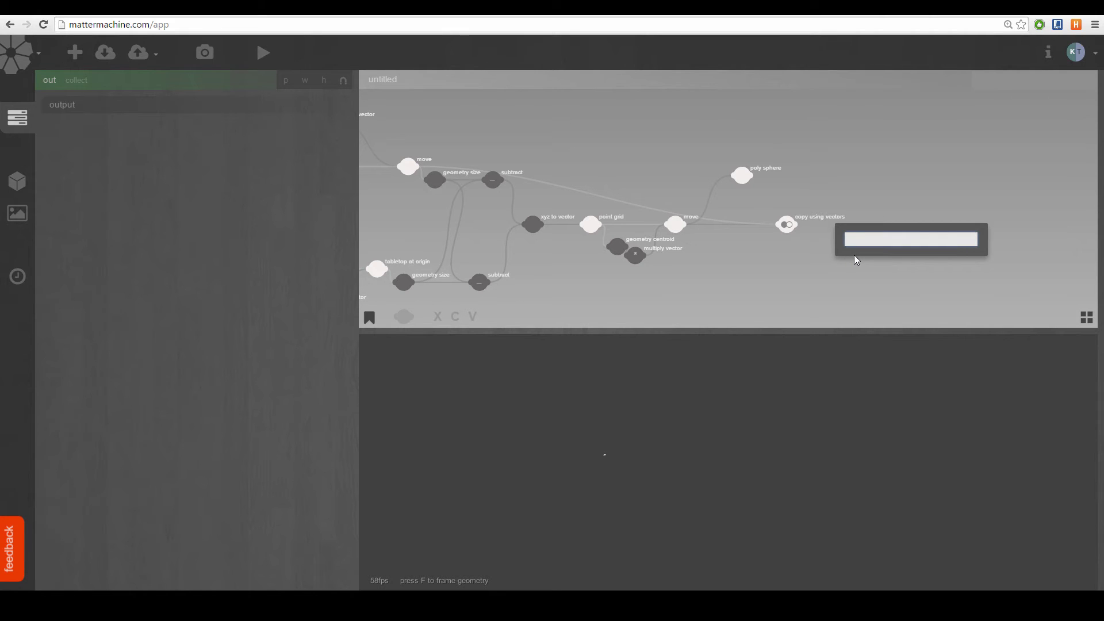
type("geo")
key("Down")
key("Down")
key("Down")
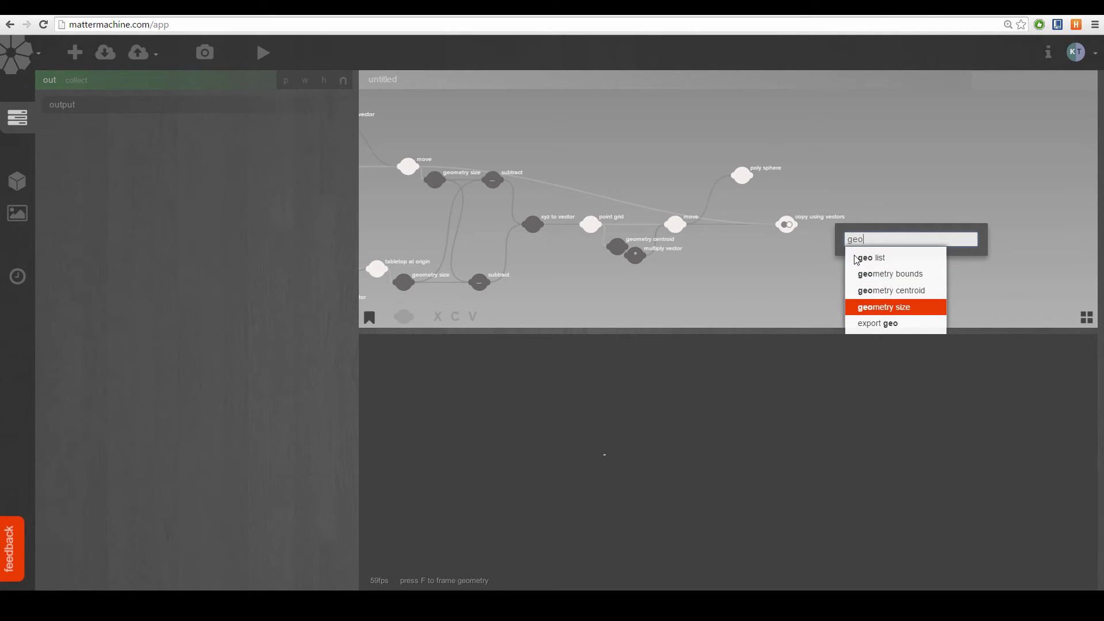
key("Return")
left_click_drag(797, 225, 848, 257)
- Expand the output of the copied legs' geometry size node to inspect its overall and primitive sizes
left_click_drag(388, 148, 502, 142)
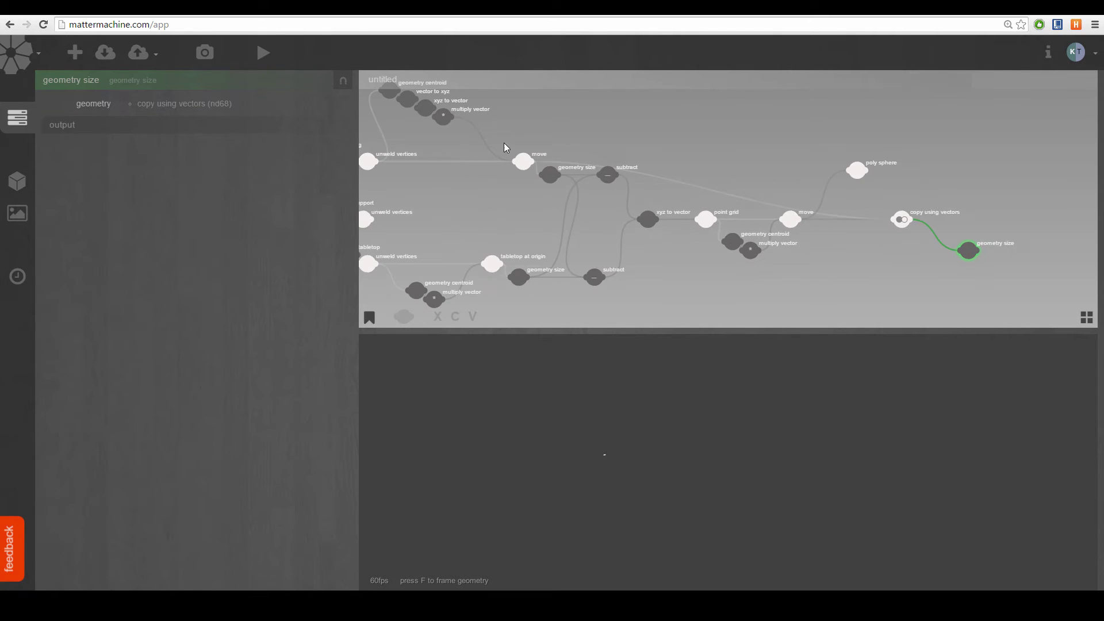
left_click(550, 192)
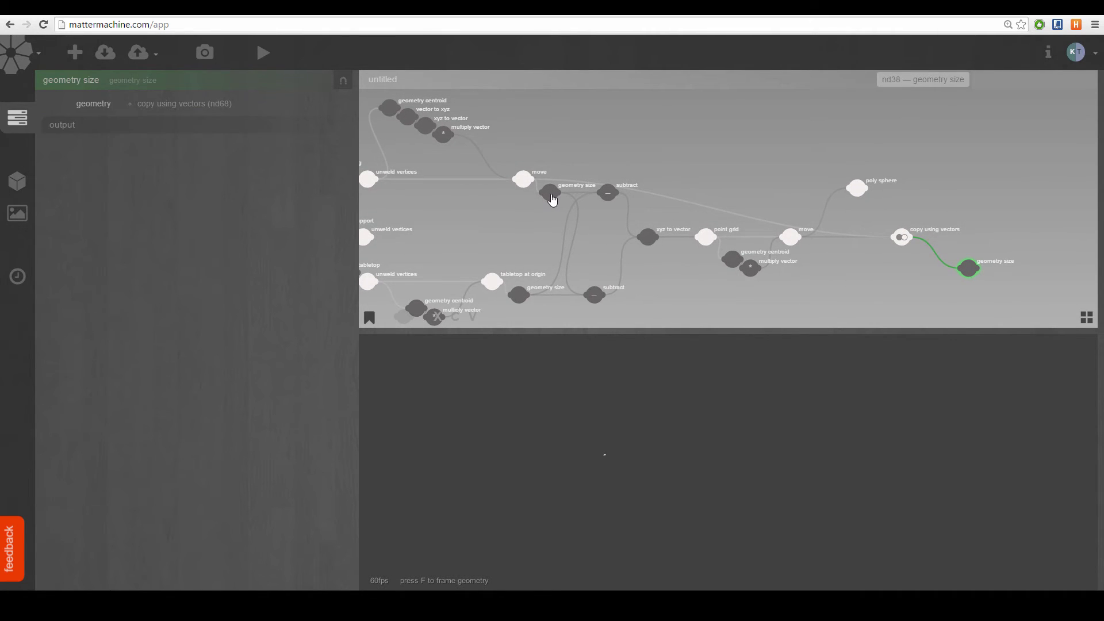
left_click(831, 265)
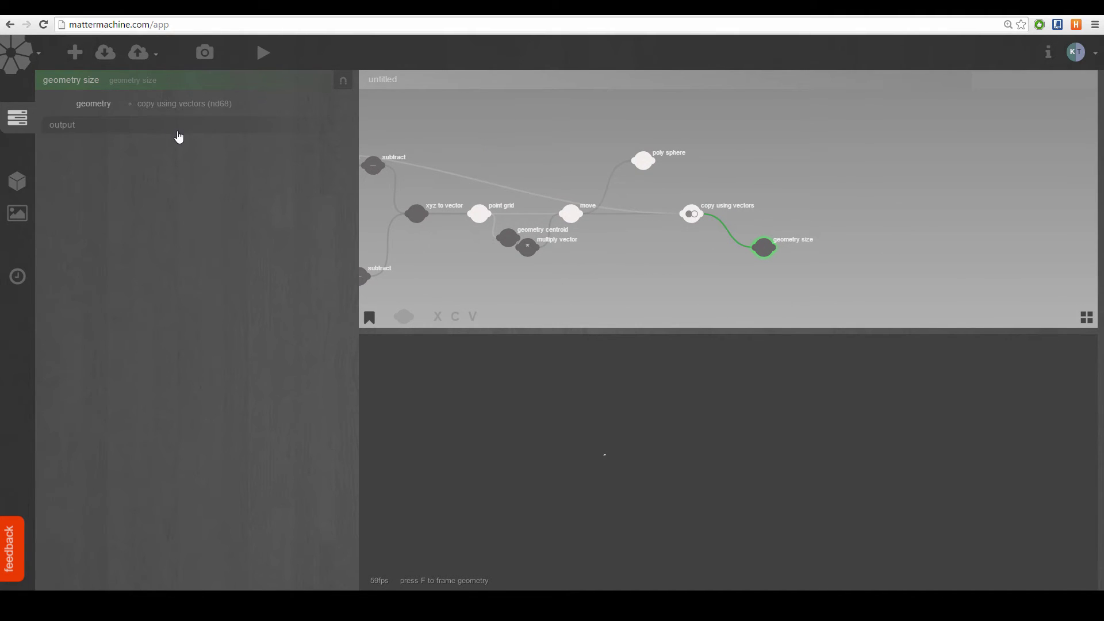
left_click(152, 127)
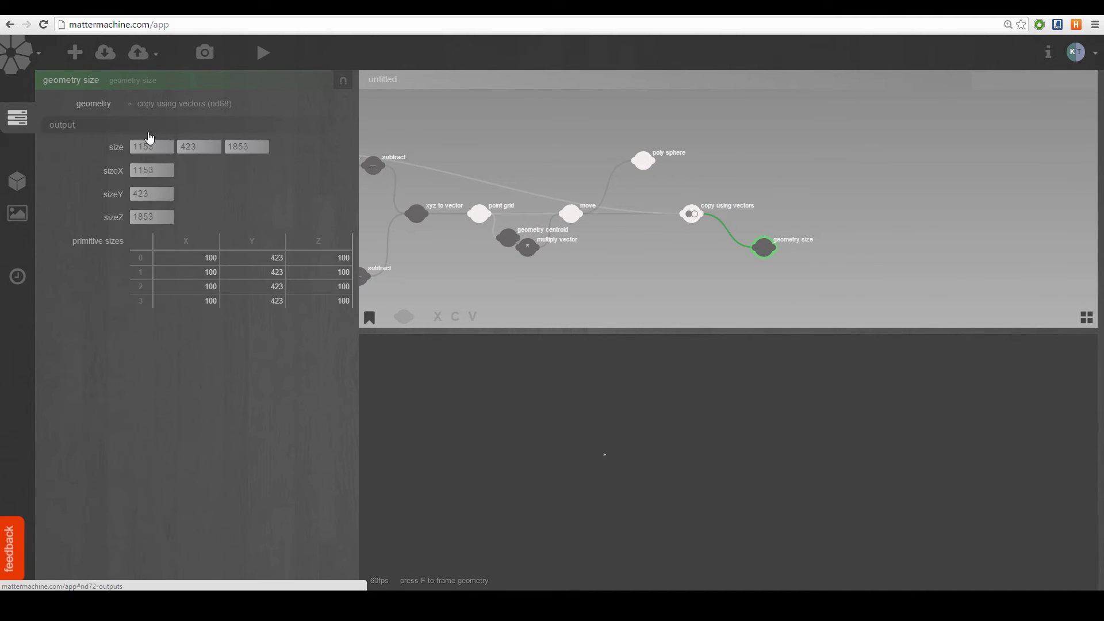
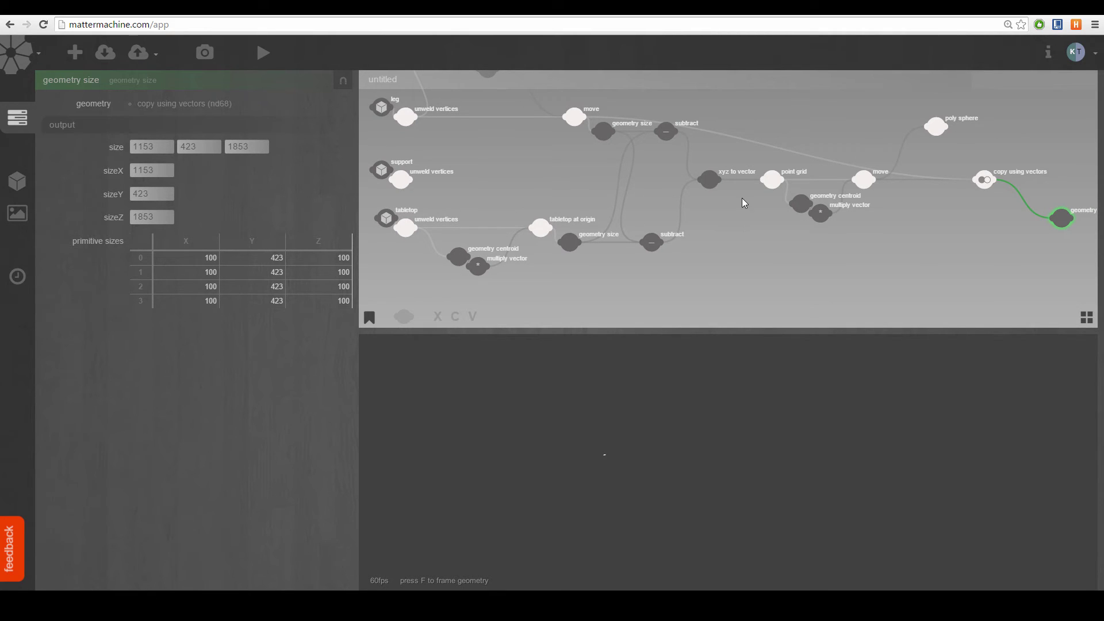
left_click_drag(668, 196, 657, 194)
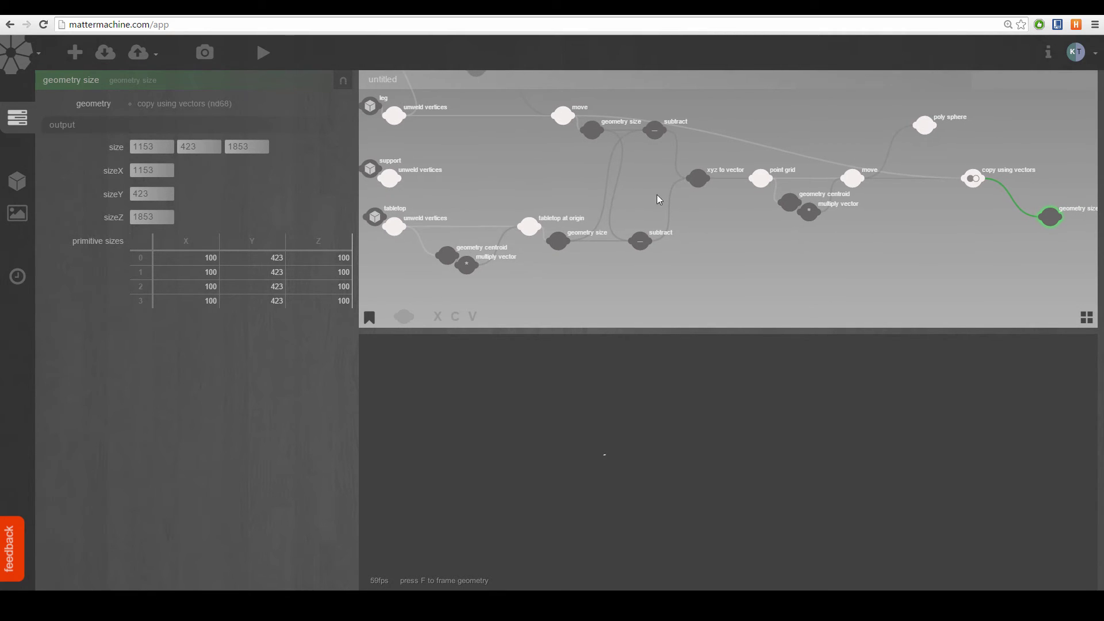
- Add a move node and place it beyond the geometry size node that follows copy using vectors
left_click(450, 259)
left_click(468, 266)
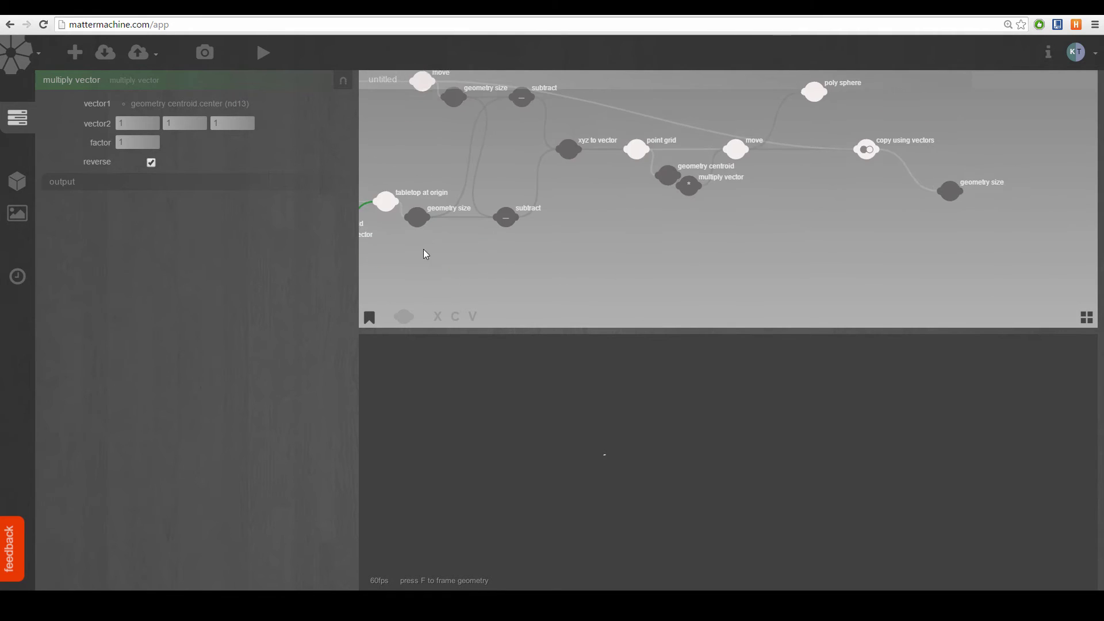
left_click_drag(602, 253, 498, 255)
double_click(661, 248)
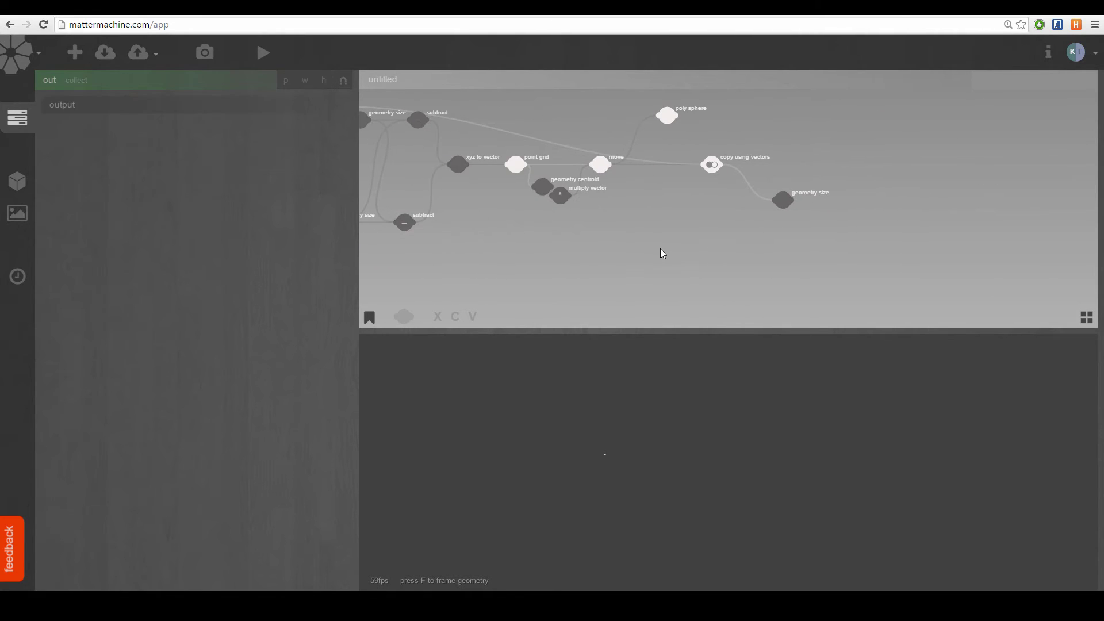
type("move")
key("Return")
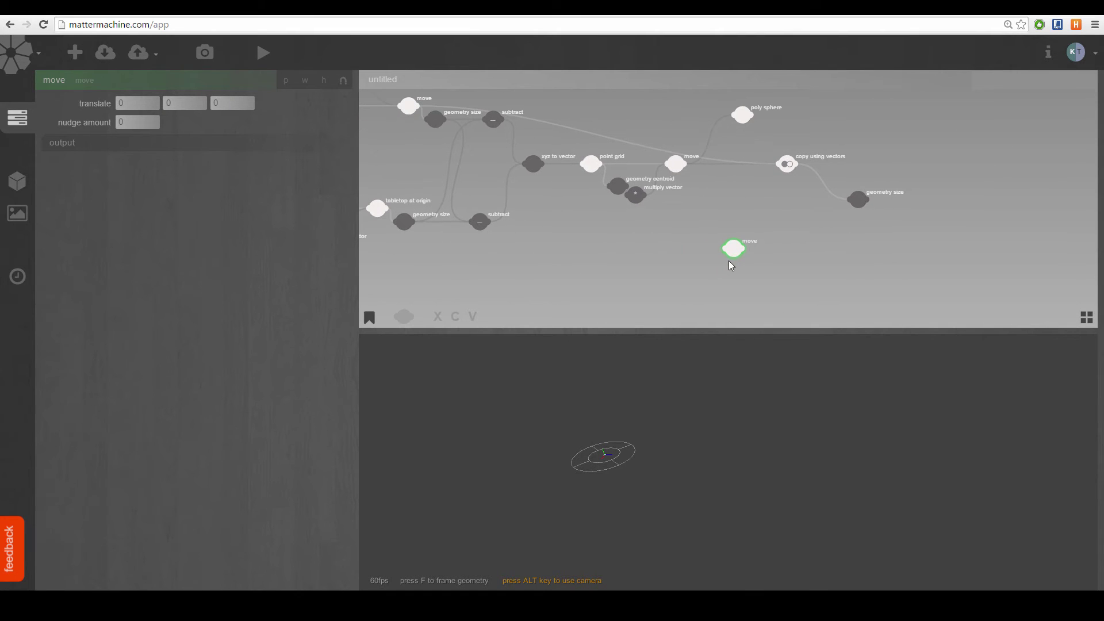
left_click_drag(729, 260, 913, 249)
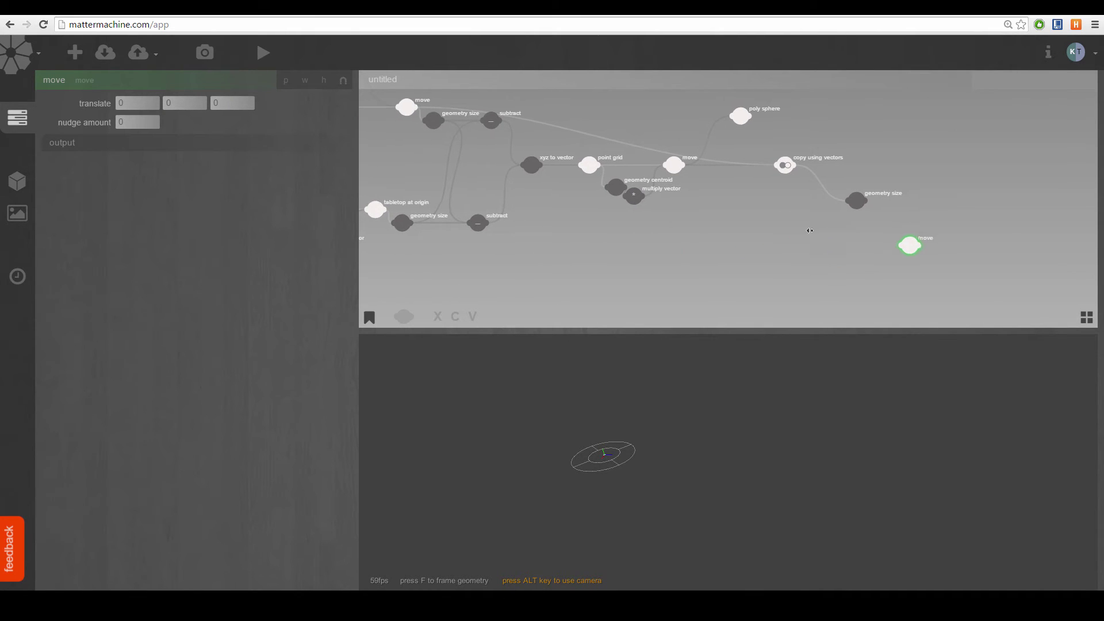
- Add an xyz to vector node between the last geometry size node and the new unconnected move node
left_click(773, 233)
double_click(772, 231)
type("xyz")
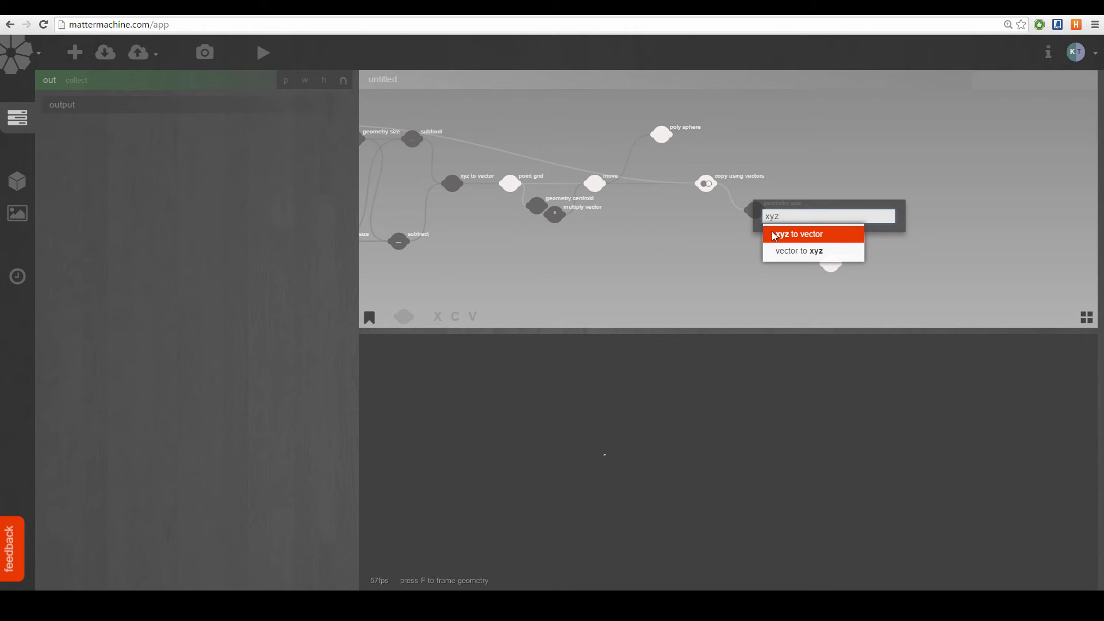
left_click(774, 234)
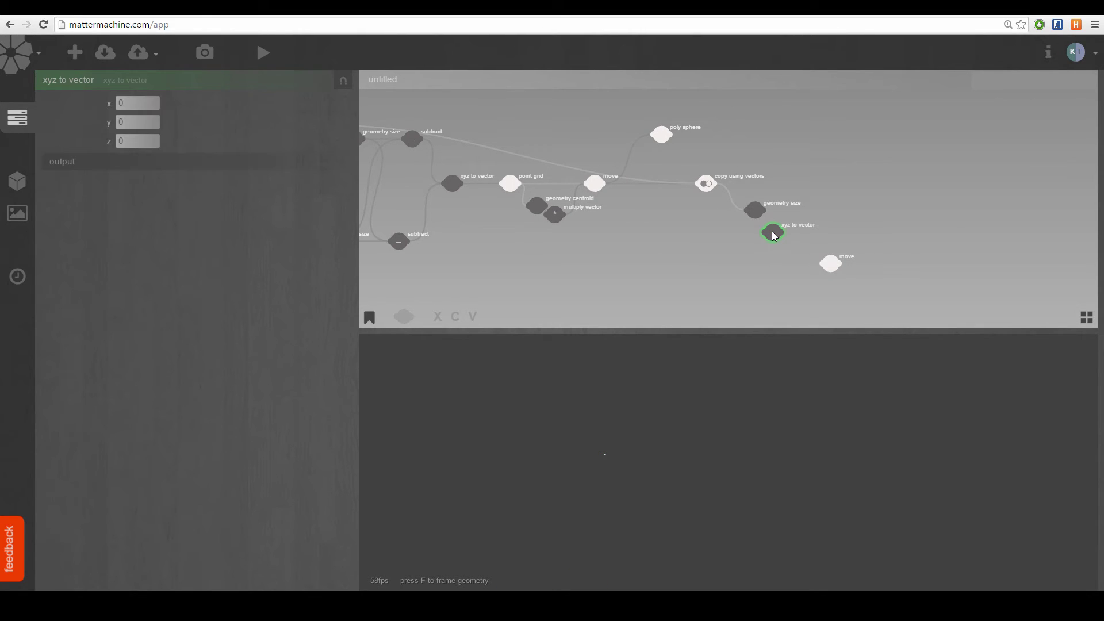
left_click_drag(609, 261, 662, 228)
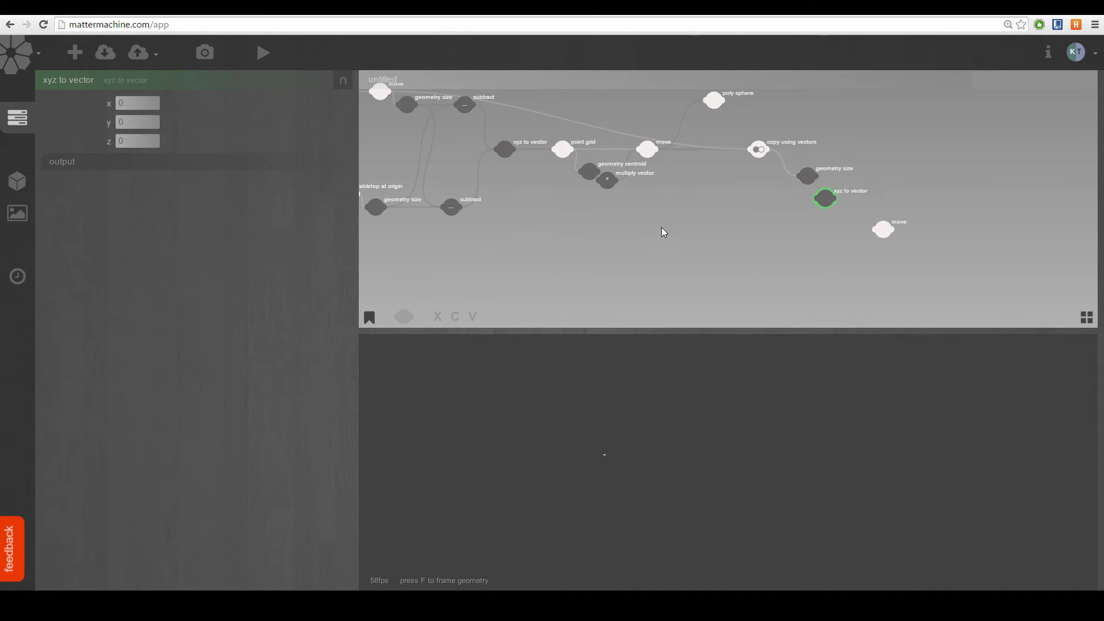
left_click(665, 224)
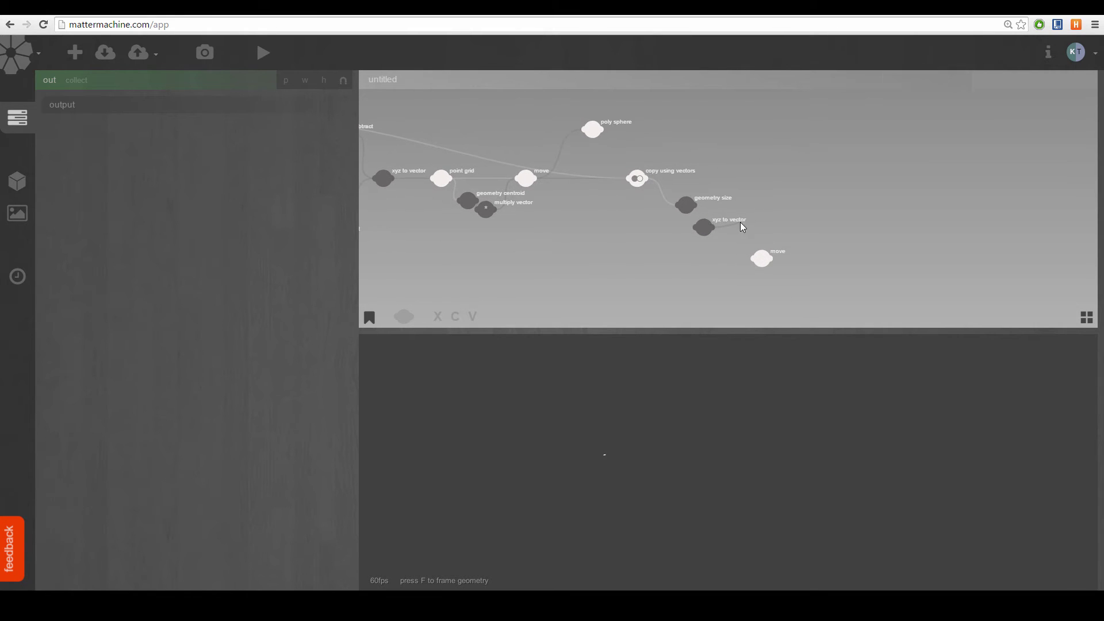
- Display the tabletop at origin node and examine the tabletop's geometry from above
mouse_move(696, 211)
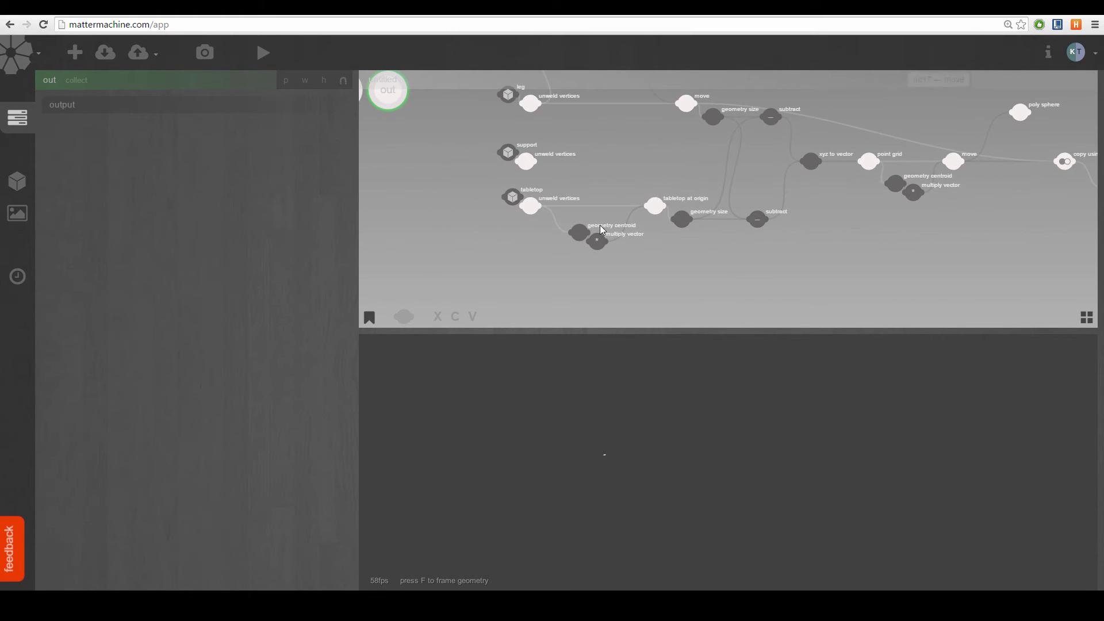
left_click(655, 206)
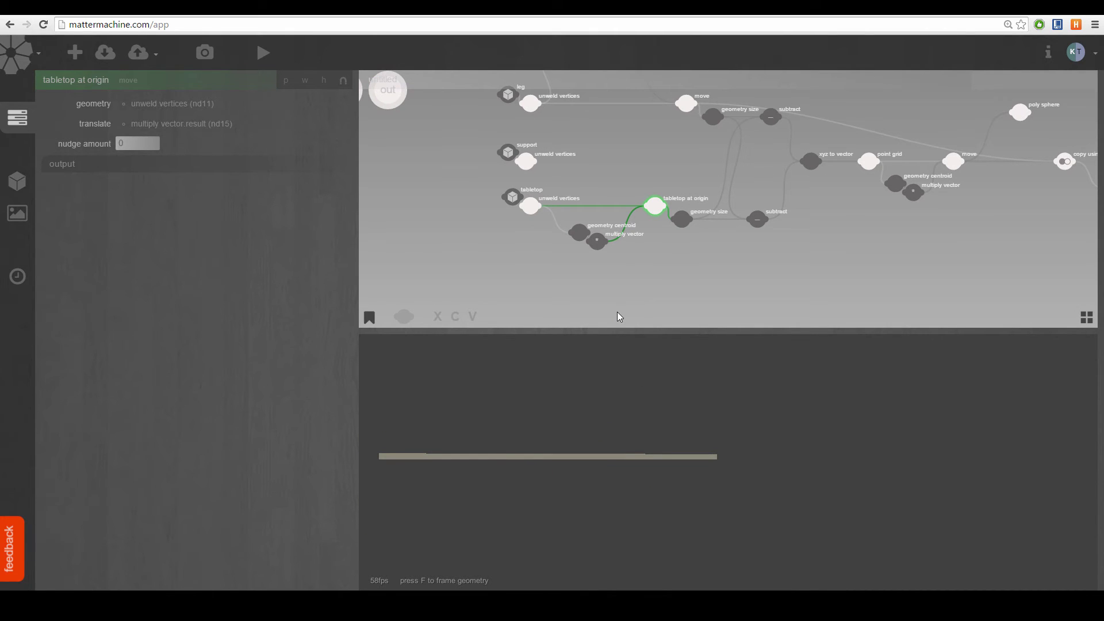
left_click_drag(604, 270, 622, 268)
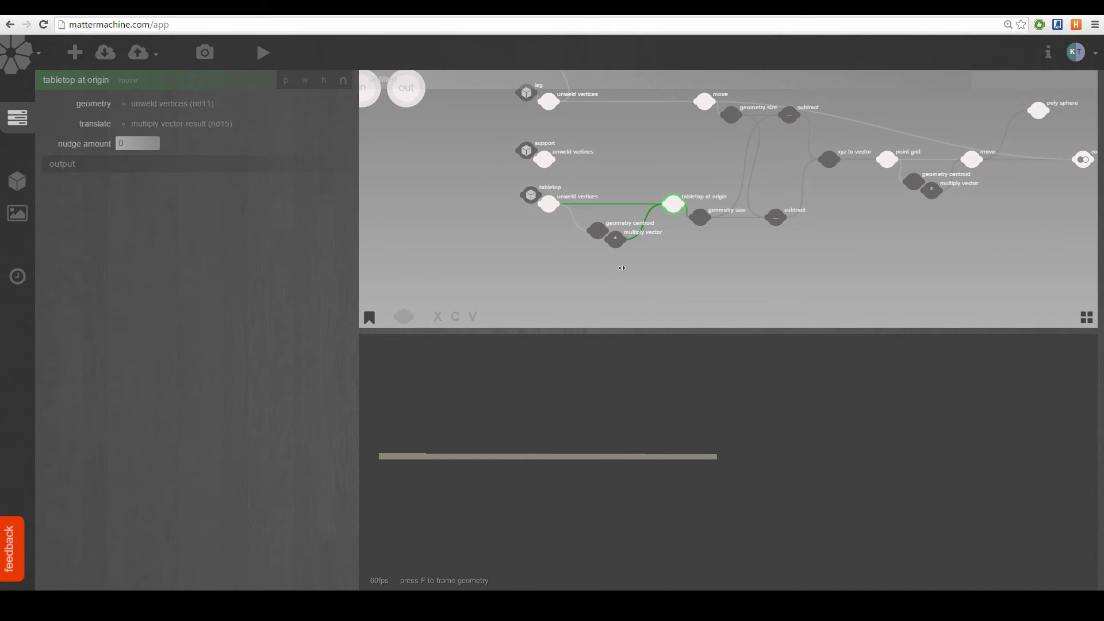
middle_click_drag(622, 268, 582, 277)
left_click_drag(644, 399, 628, 525)
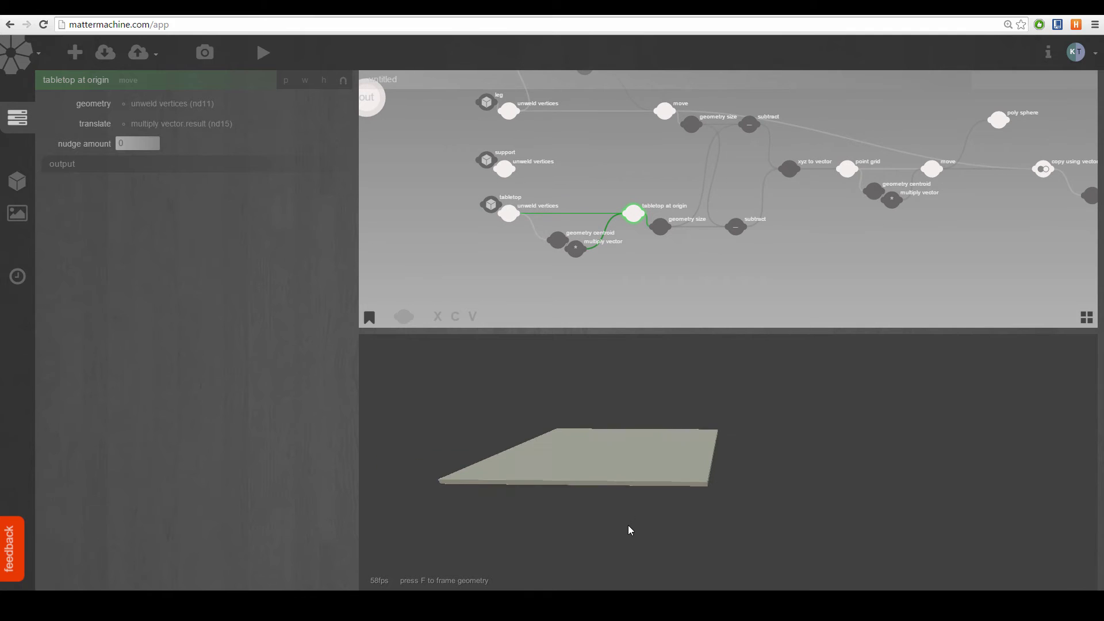
- Add a poly sphere node centred at the origin with radius 30
double_click(699, 280)
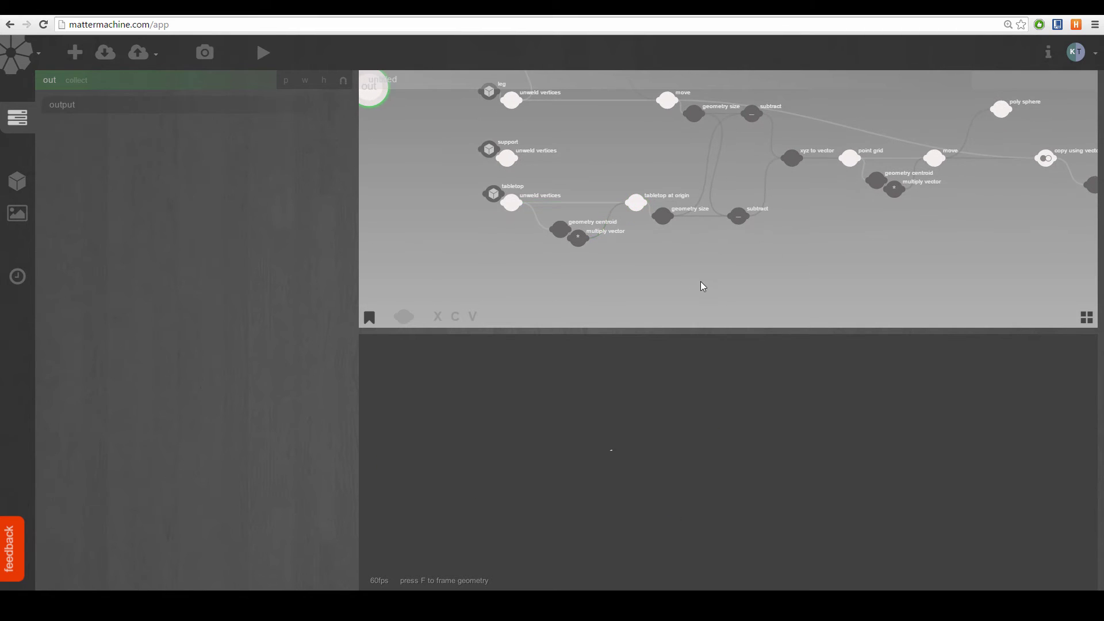
type("poly")
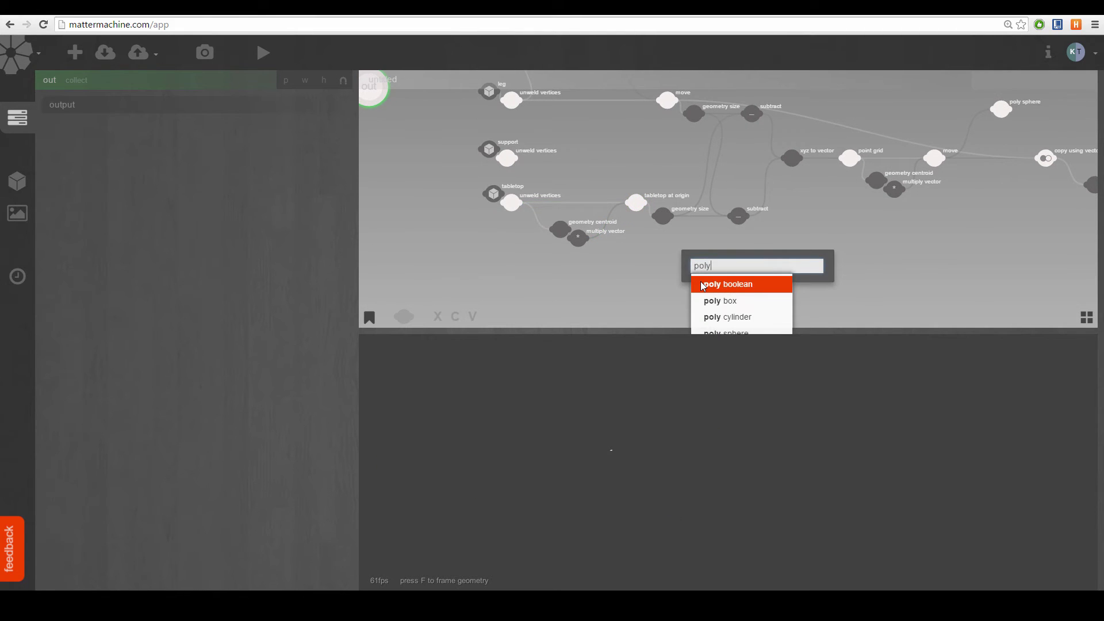
key("Down")
key("Down")
key("Down")
key("Return")
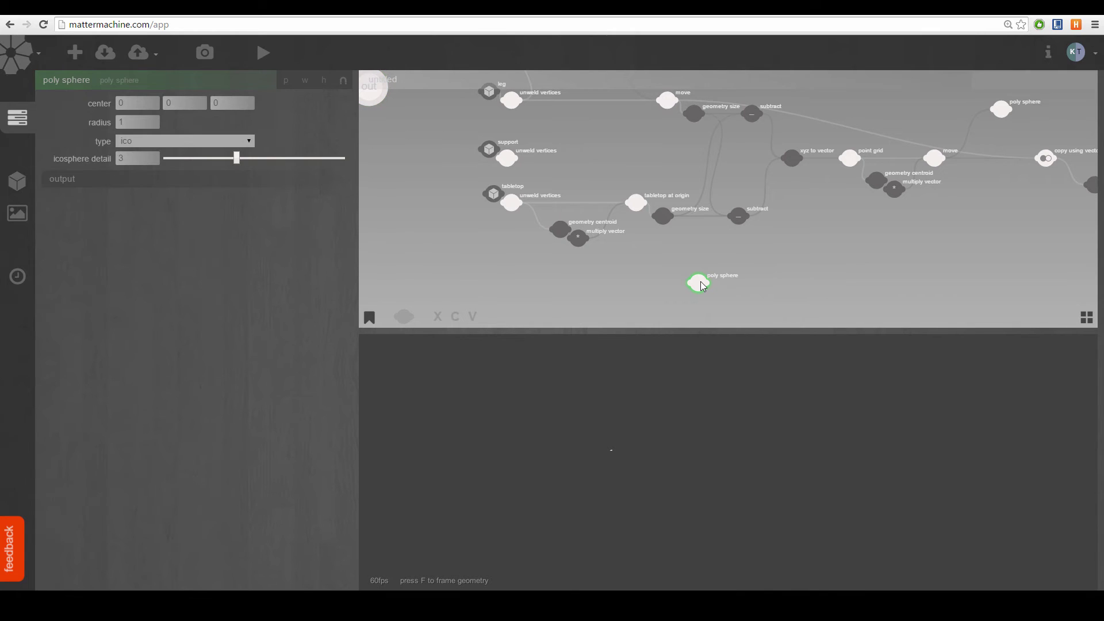
left_click(107, 124)
left_click(666, 285)
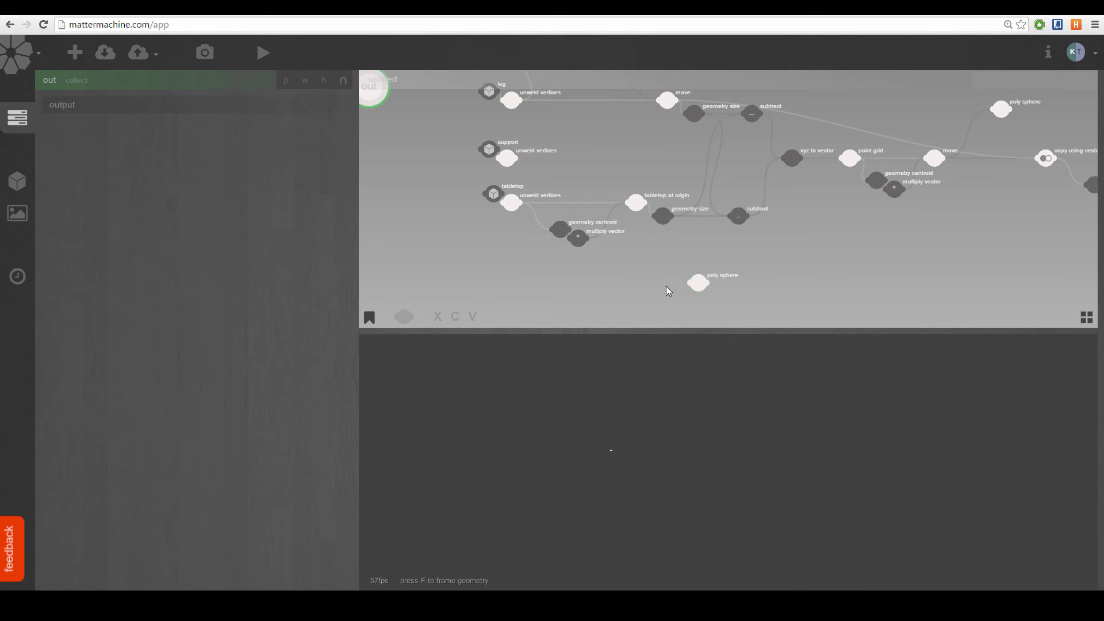
- Display the poly sphere together with tabletop at origin and examine how the tabletop sits relative to the origin
left_click(700, 286)
left_click(635, 204, "shift")
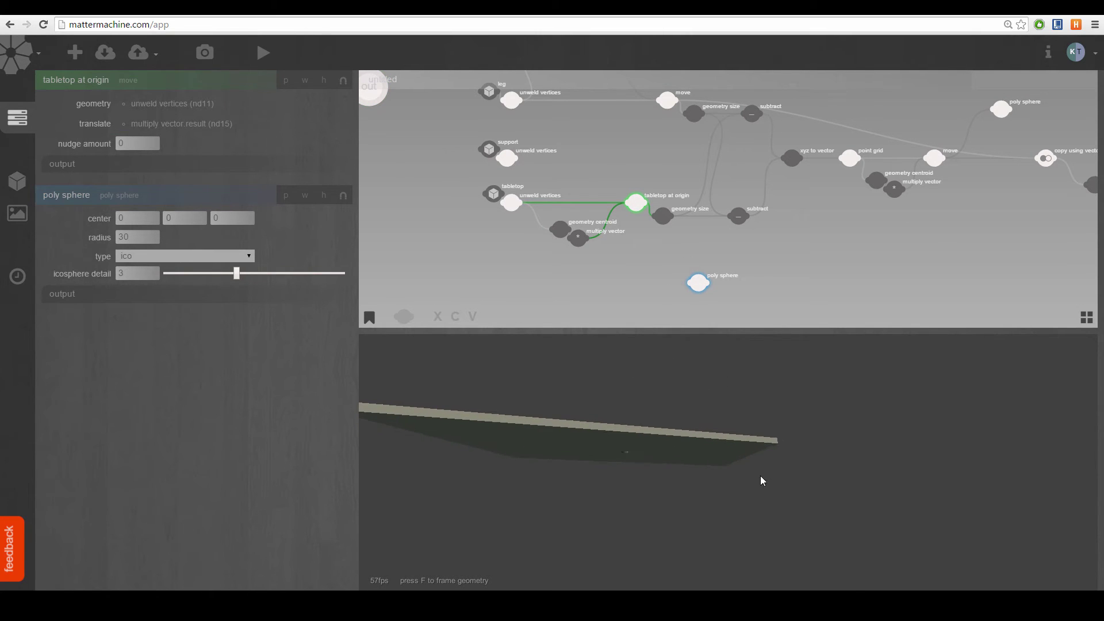
right_click_drag(615, 450, 751, 460)
left_click_drag(752, 463, 739, 491)
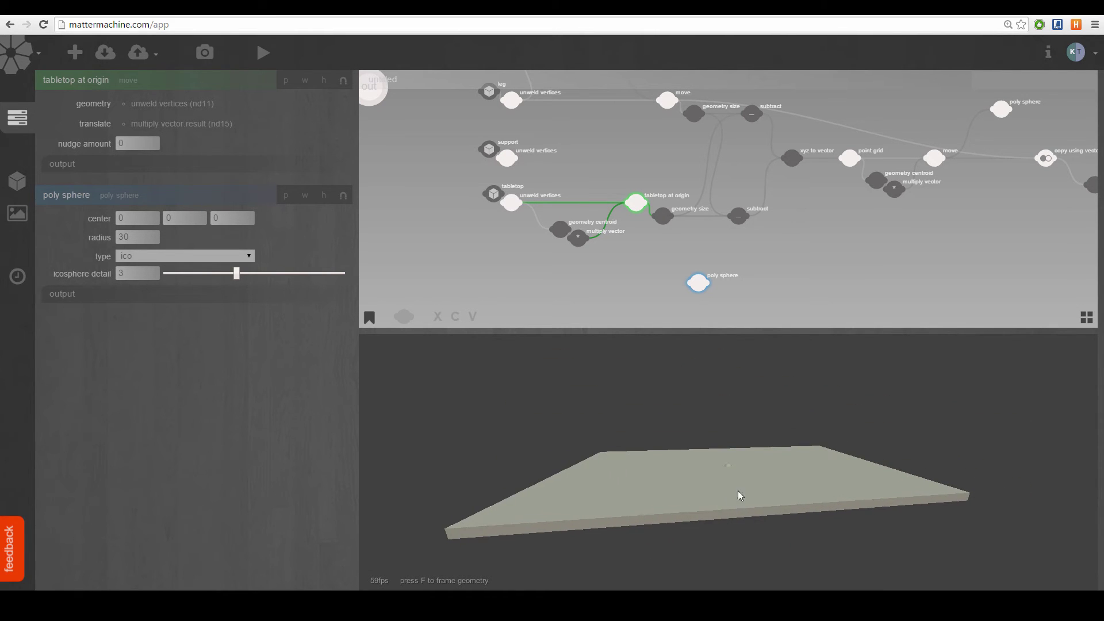
- Delete the radius 30 poly sphere node
left_click_drag(735, 279, 583, 268)
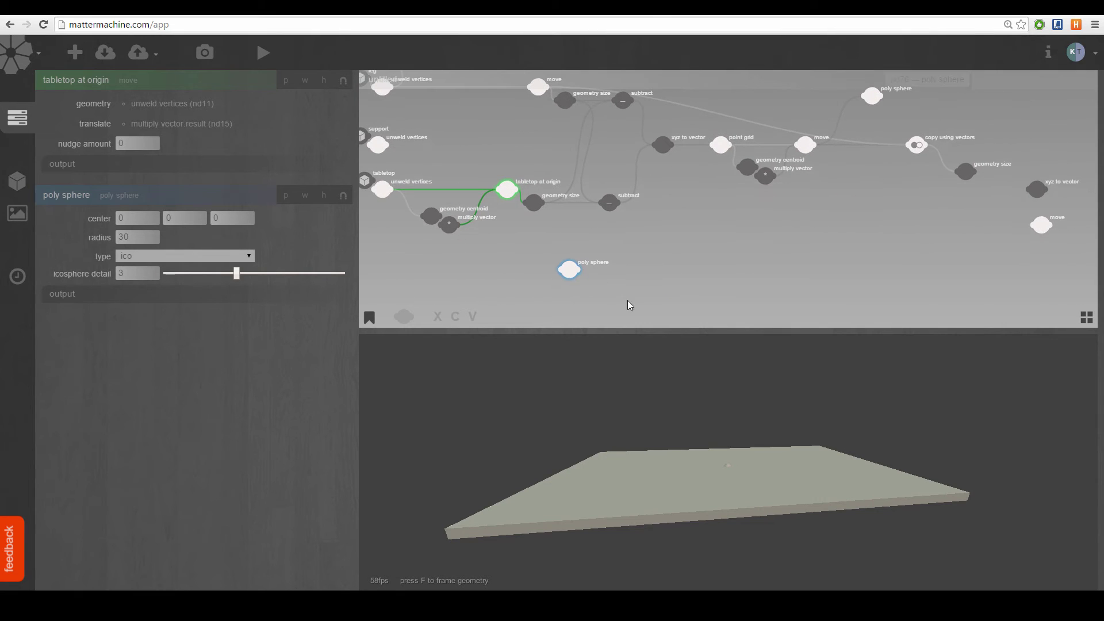
right_click(575, 276)
left_click(713, 110)
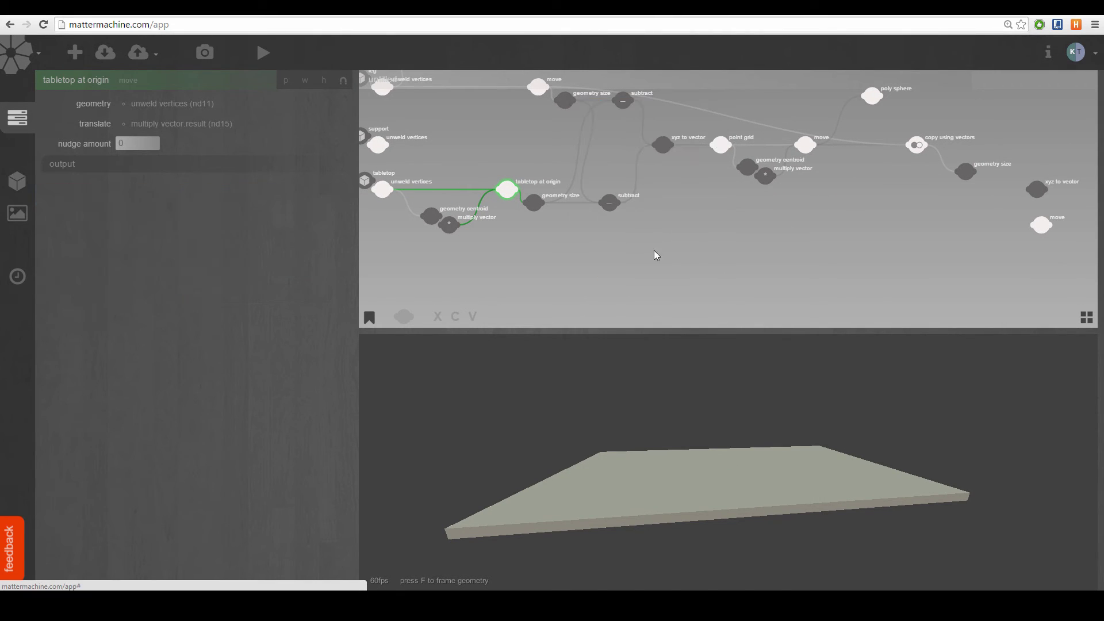
left_click_drag(654, 250, 613, 258)
left_click(613, 257)
double_click(613, 258)
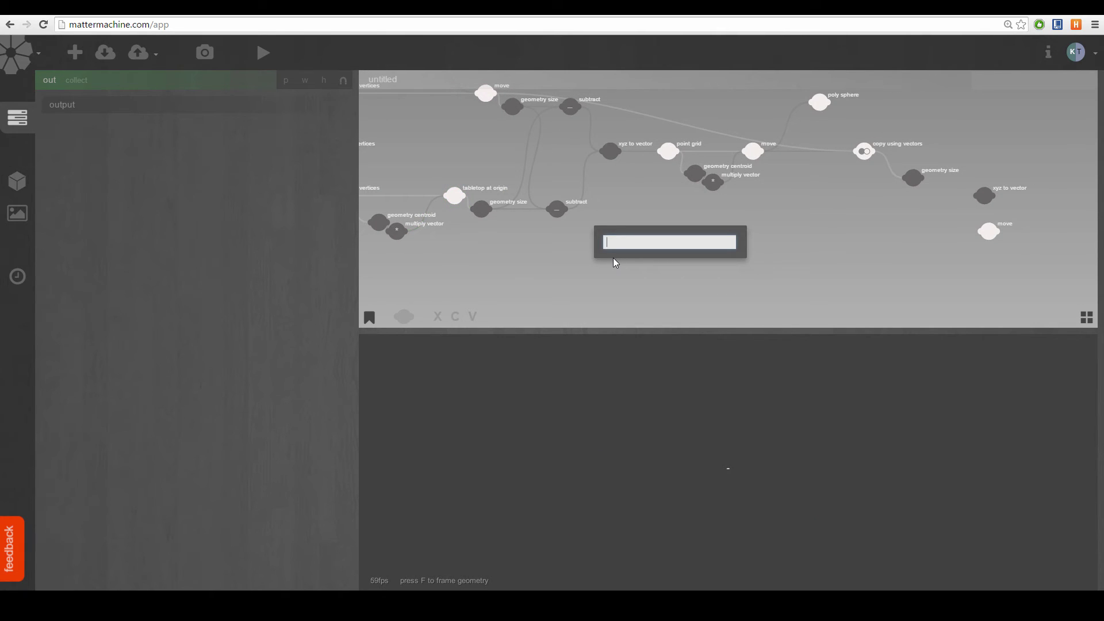
key("Escape")
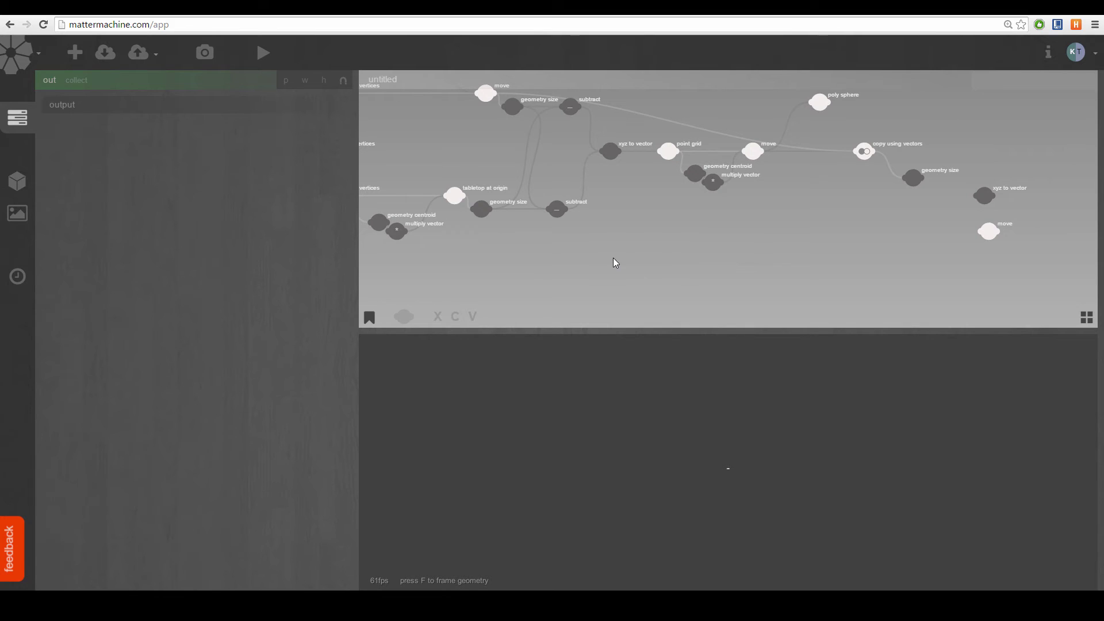
- Place an add node in the empty space below the tabletop's geometry size and subtract nodes
left_click(482, 211)
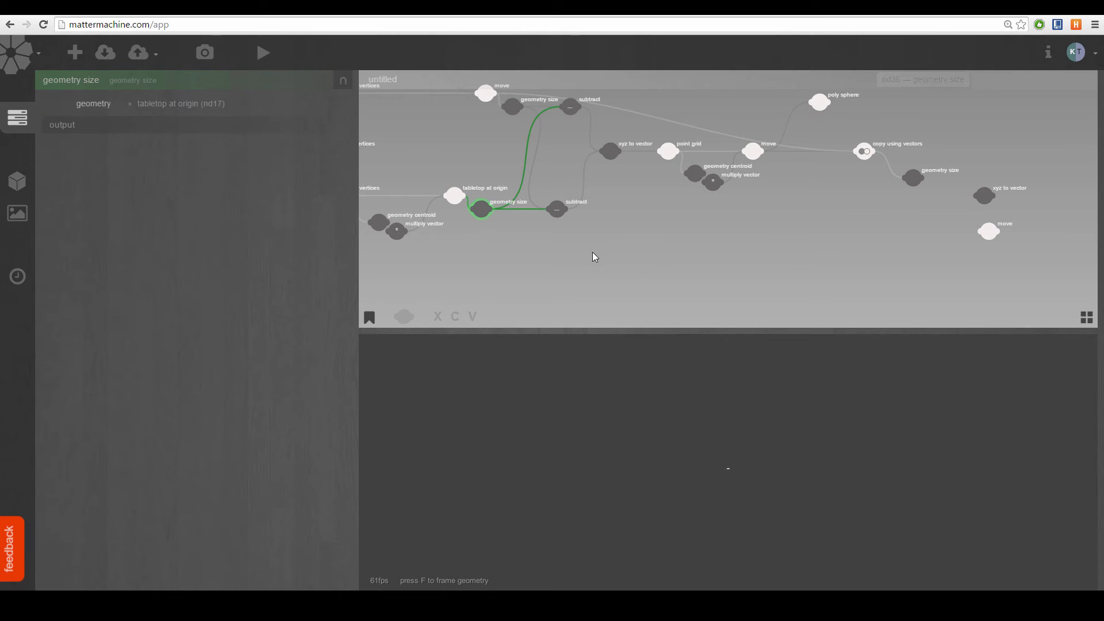
left_click(593, 223)
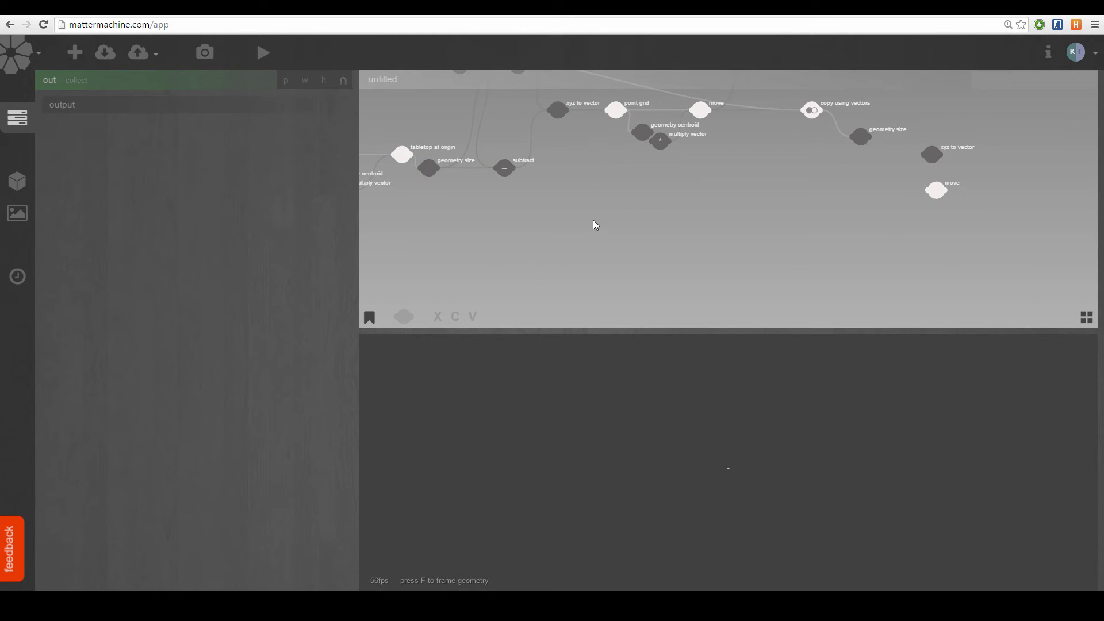
double_click(595, 224)
type("add")
key("Return")
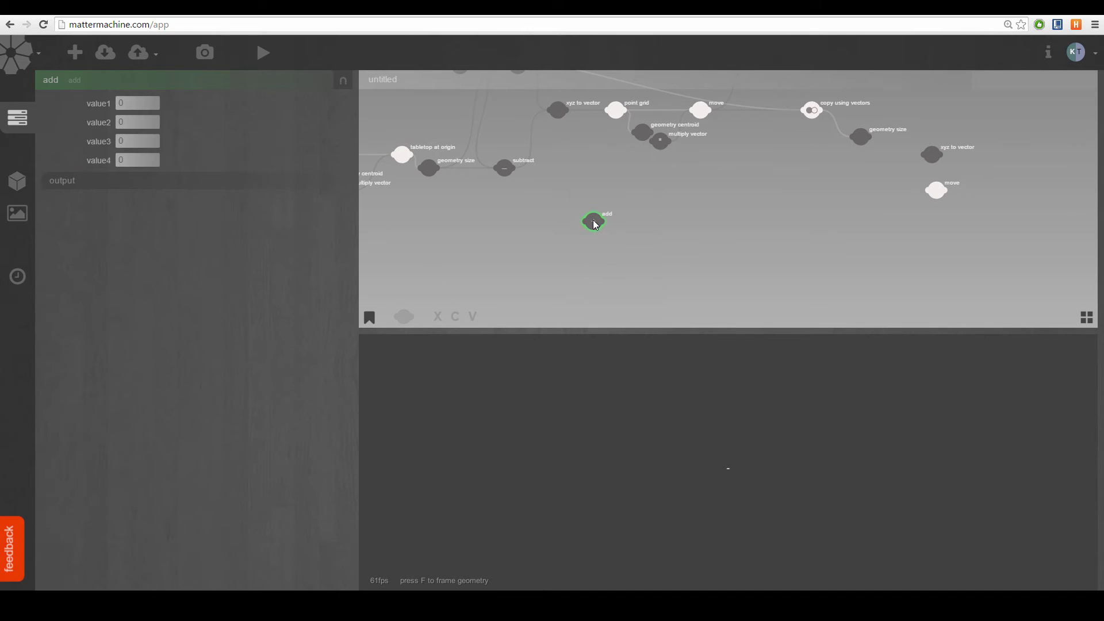
- Place a divide node just below the tabletop's geometry size node
left_click(475, 208)
double_click(474, 209)
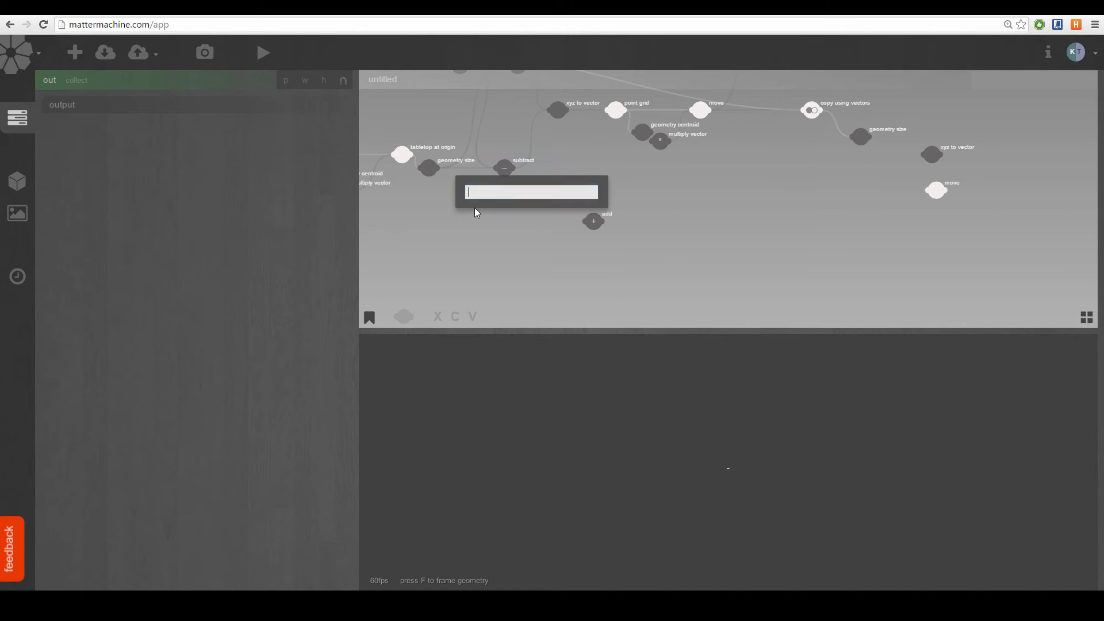
type("div")
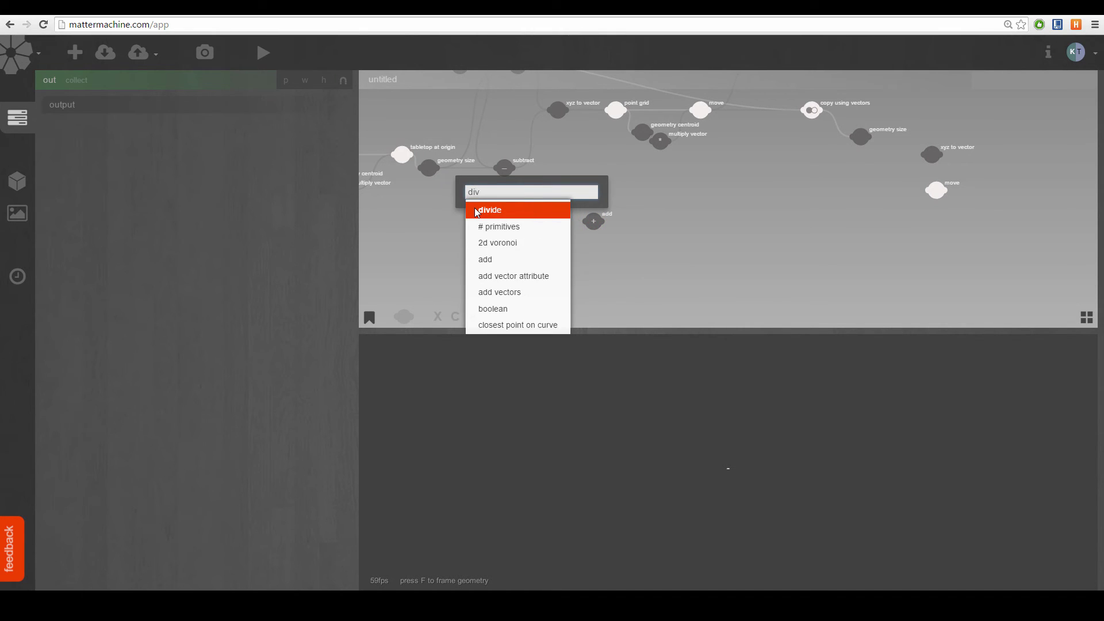
key("Return")
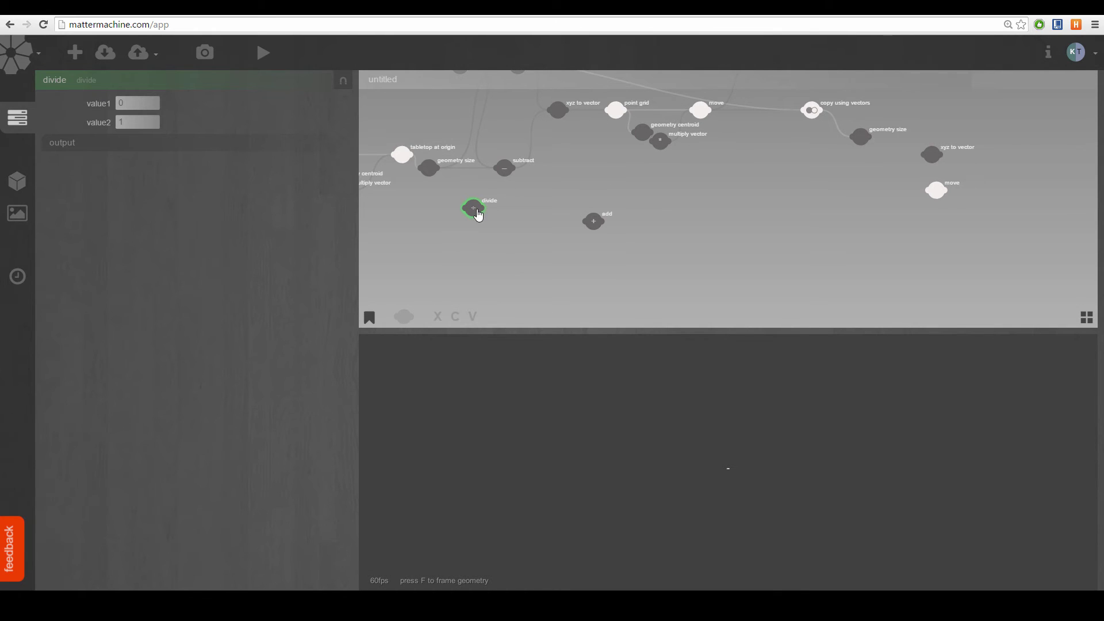
- Feed the tabletop geometry size's sizeY into value1 of the divide node and set value2 to 2
mouse_move(438, 167)
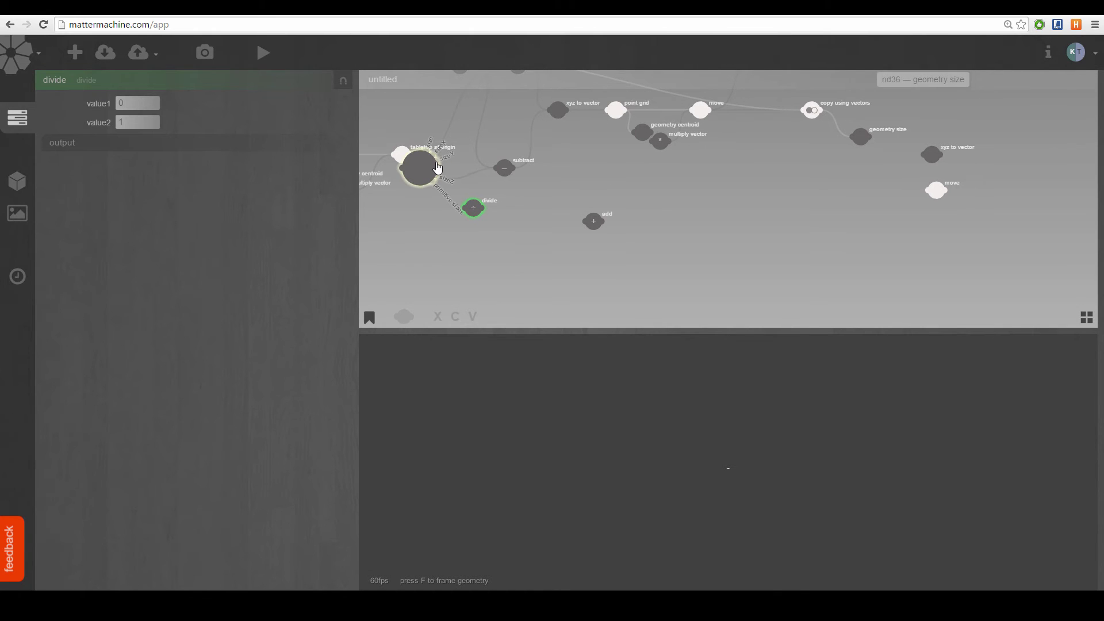
left_click_drag(436, 165, 666, 214)
left_click_drag(602, 228, 744, 237)
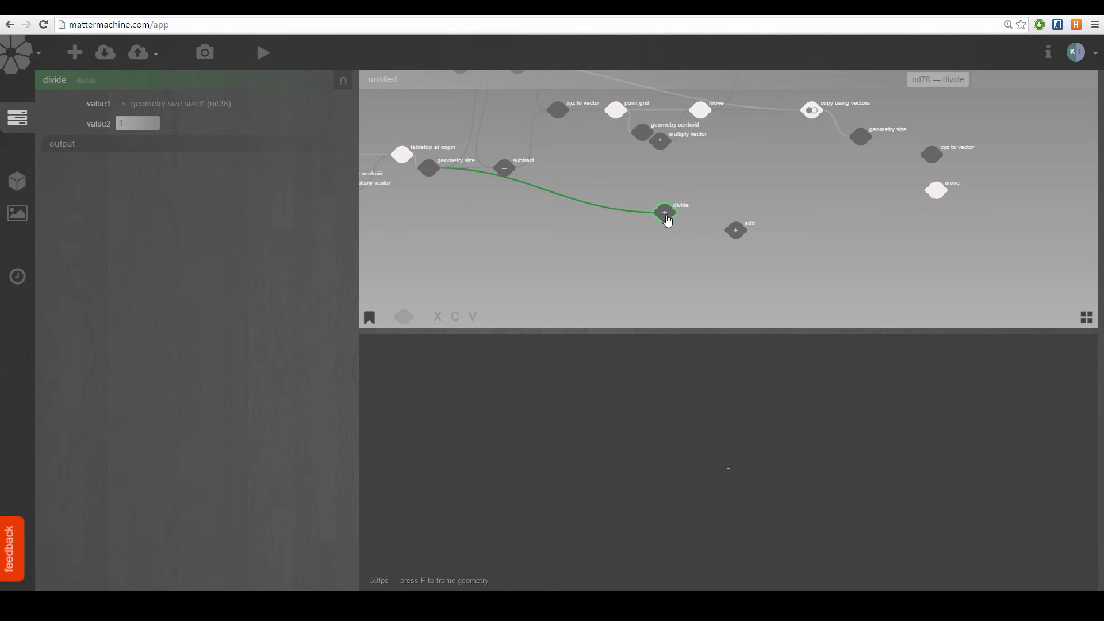
type("2")
key("Tab")
- Connect the divide result to the add node and reposition the add node near the leg copies' geometry size node
left_click_drag(664, 200, 629, 240)
scroll(543, 196, "up", 2)
mouse_move(560, 211)
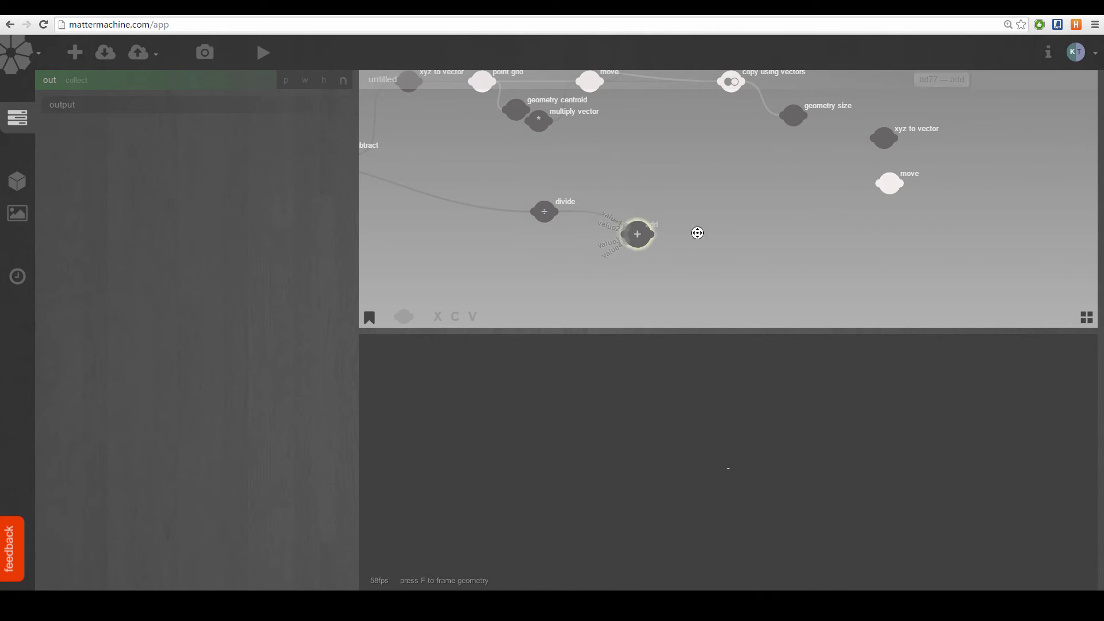
left_click_drag(697, 232, 746, 192)
- Connect the leg copies' geometry size to the add node, and the add result to the xyz to vector node
mouse_move(731, 137)
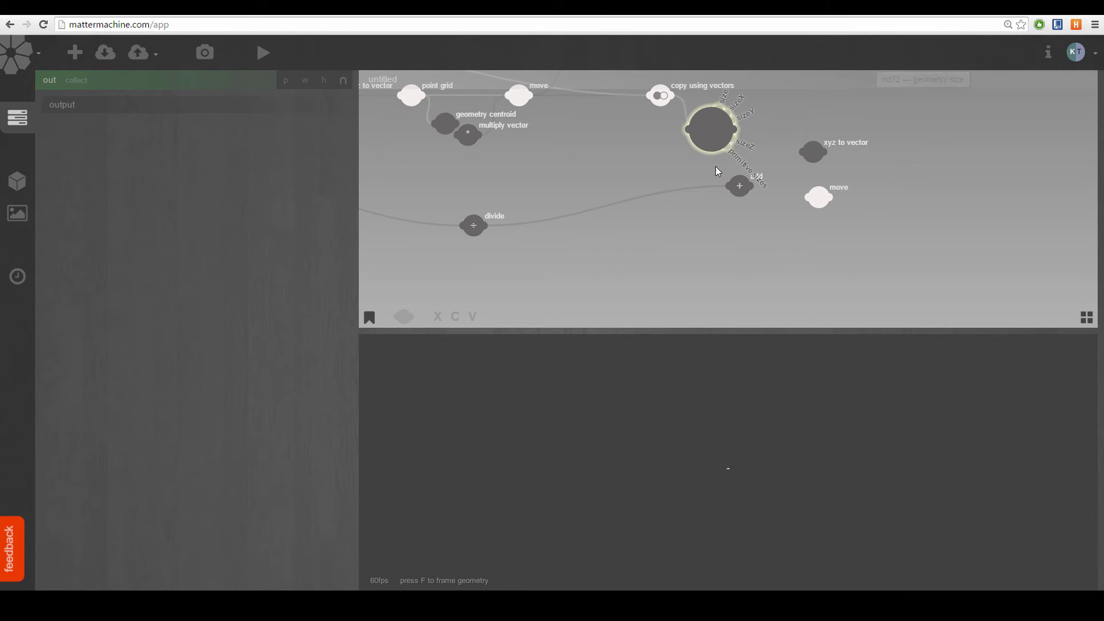
left_click(661, 96)
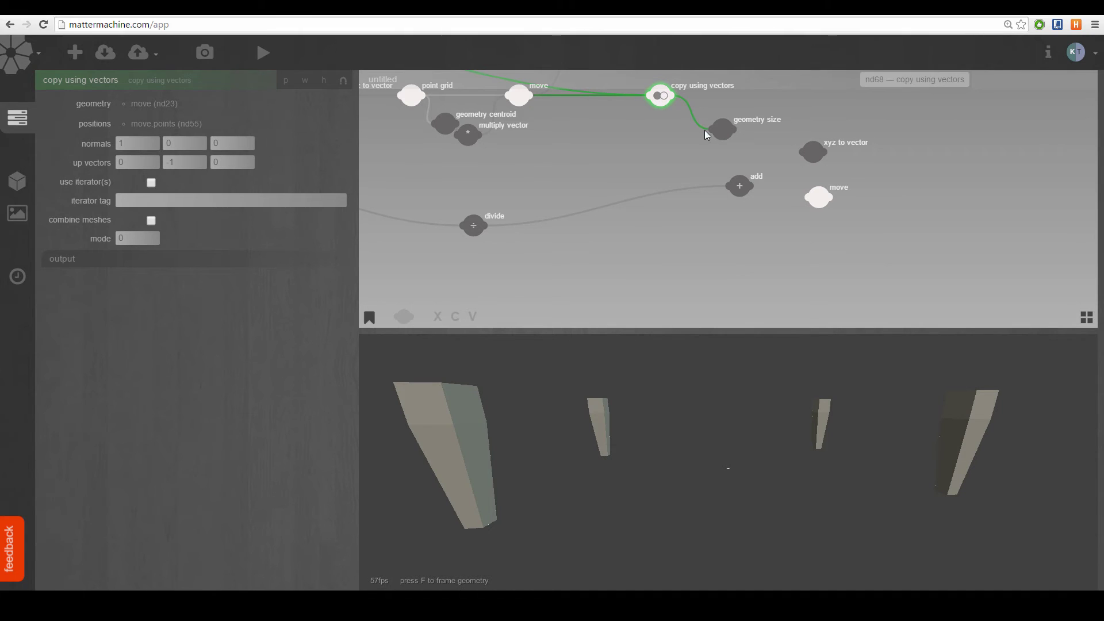
mouse_move(716, 135)
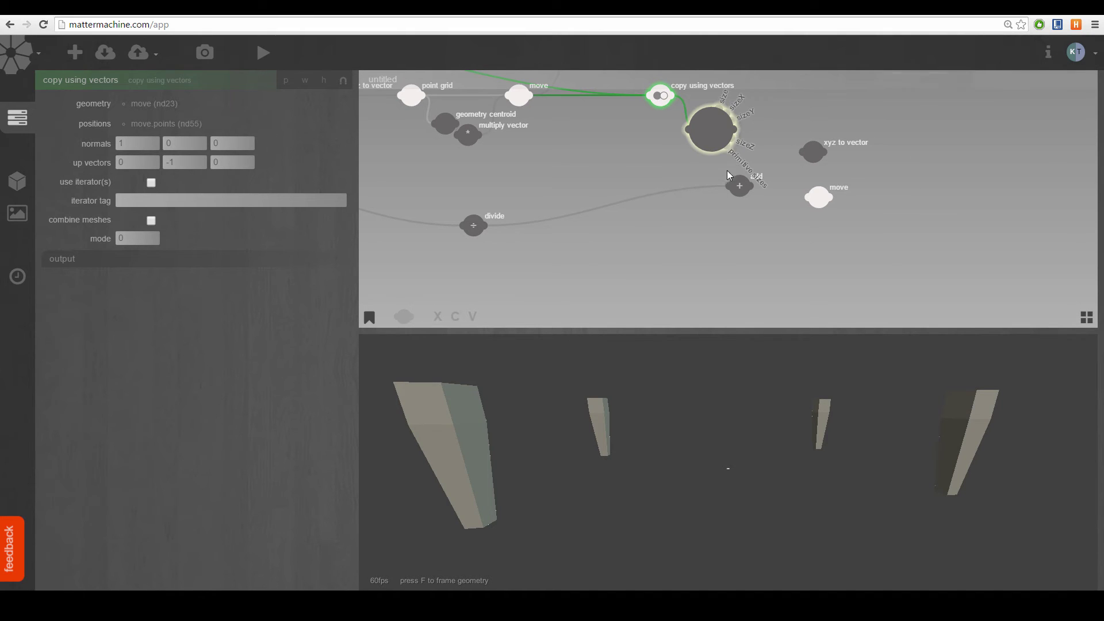
mouse_move(735, 192)
left_click_drag(784, 160, 636, 200)
left_click(657, 180)
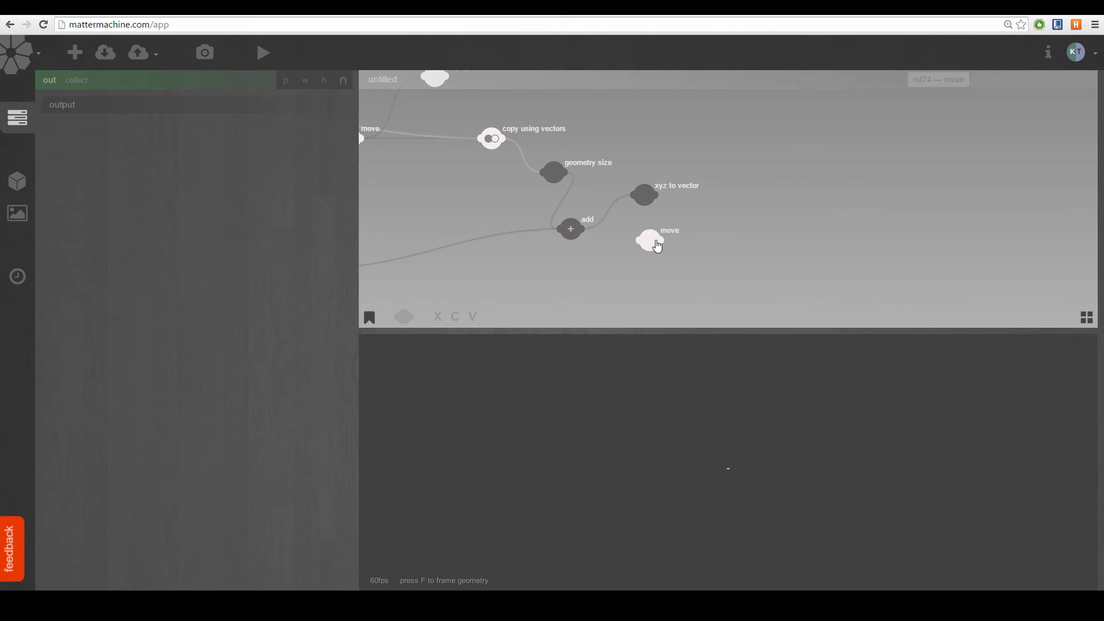
- Feed the xyz to vector output into the new move node's translate input and group the add and xyz to vector nodes beside geometry size
left_click_drag(654, 242, 677, 248)
left_click_drag(660, 200, 666, 255)
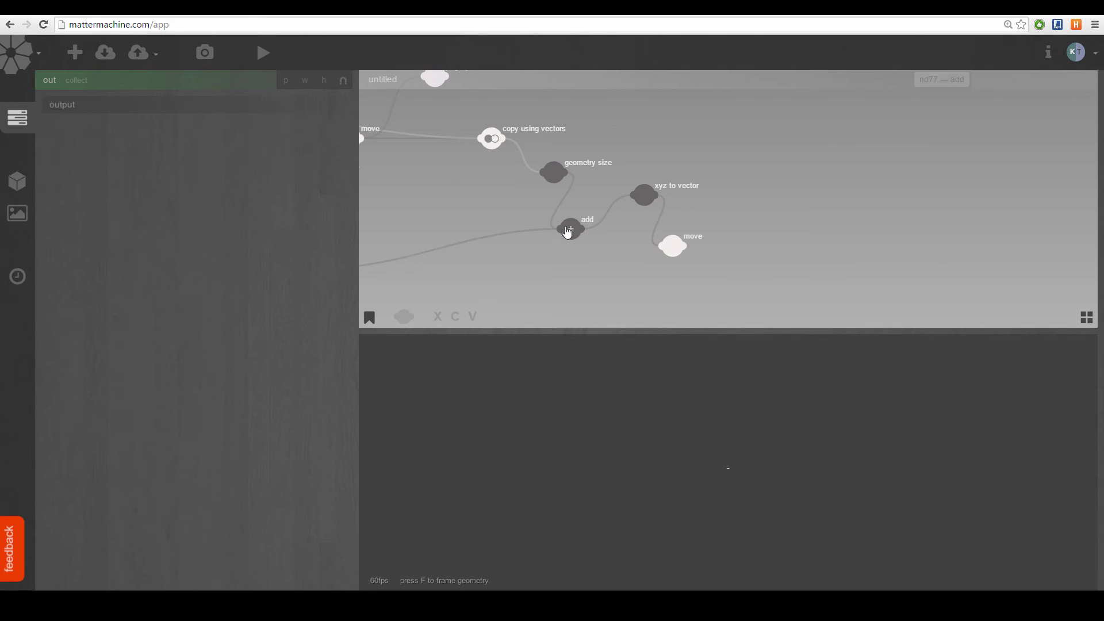
left_click_drag(570, 229, 576, 184)
left_click_drag(647, 194, 603, 194)
left_click_drag(660, 255, 826, 241)
- Connect the tabletop at origin node to the geometry input of the final move node
scroll(826, 240, "down", 3)
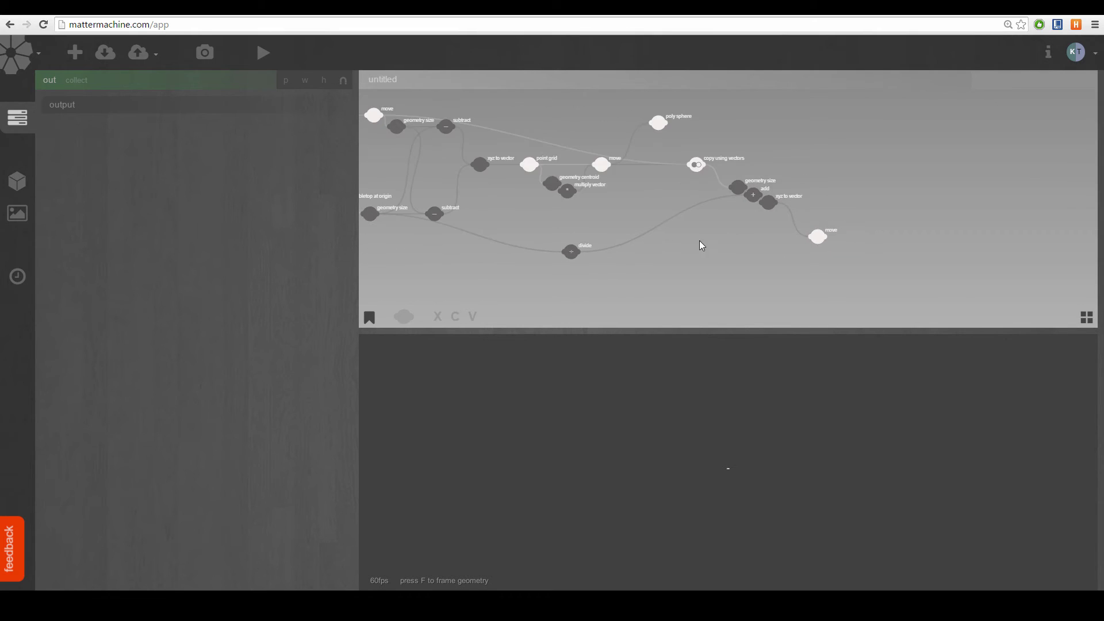
left_click_drag(700, 244, 821, 239)
left_click(939, 229)
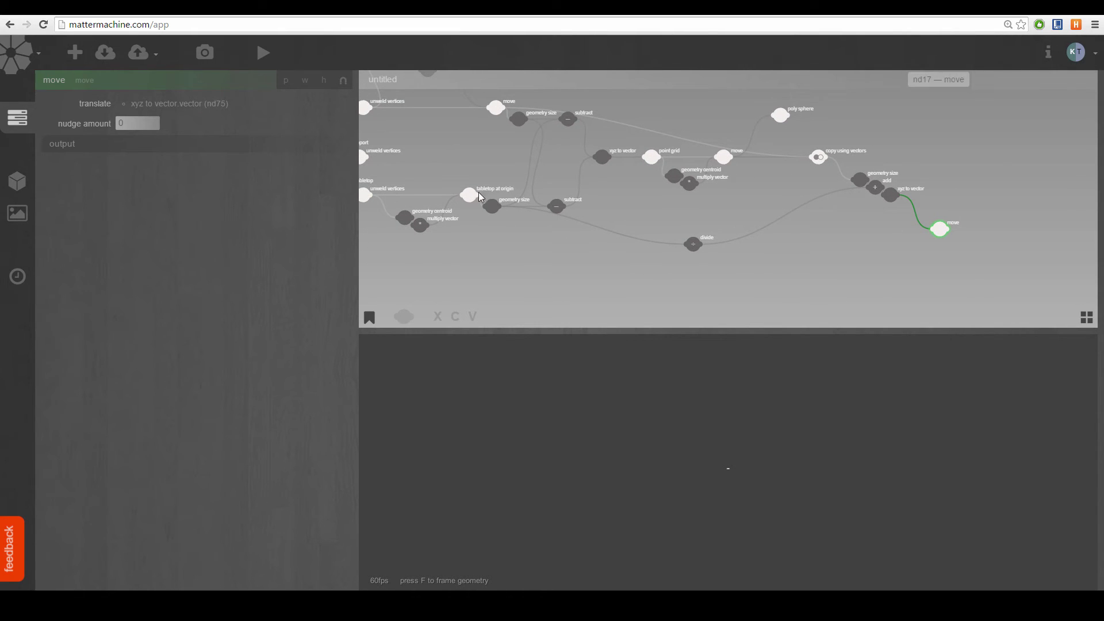
left_click_drag(479, 196, 863, 218)
left_click_drag(926, 233, 939, 230)
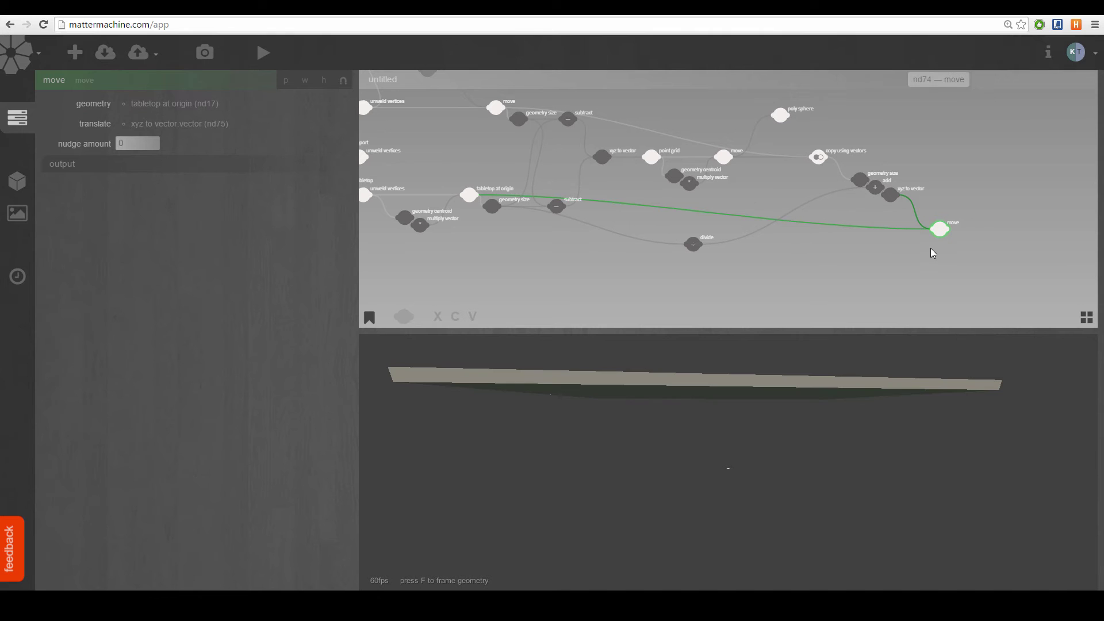
- Display the leg copies together with the moved tabletop and examine how they fit from above
middle_click_drag(944, 260, 768, 277)
middle_click_drag(814, 229, 718, 236)
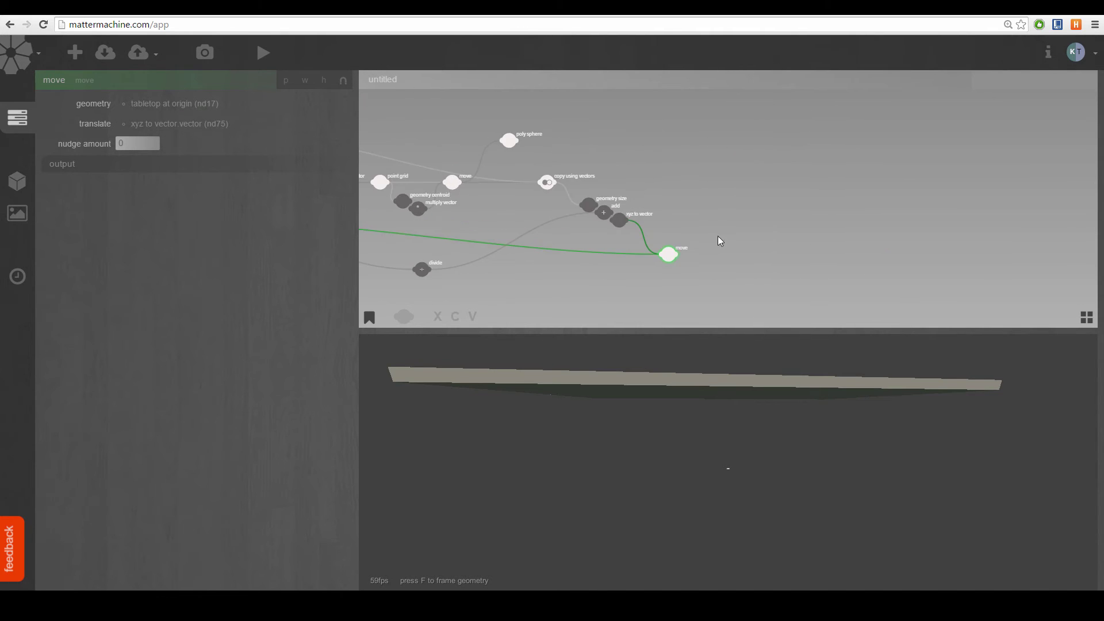
scroll(776, 213, "down", 3)
middle_click_drag(627, 204, 786, 233)
scroll(786, 233, "up", 2)
scroll(786, 232, "left", 1)
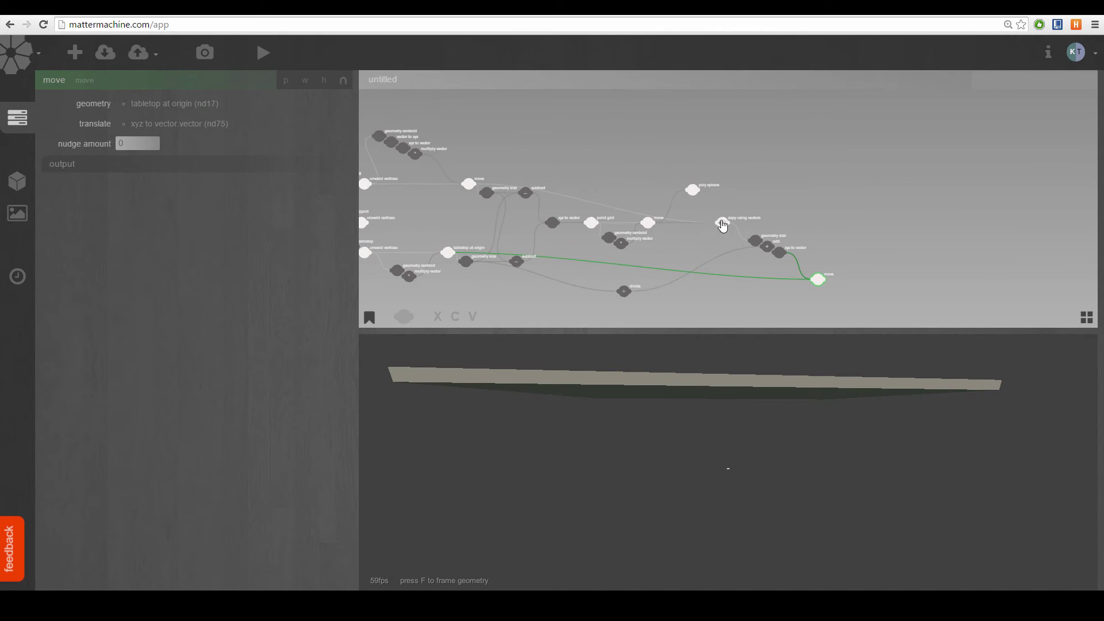
left_click(723, 223)
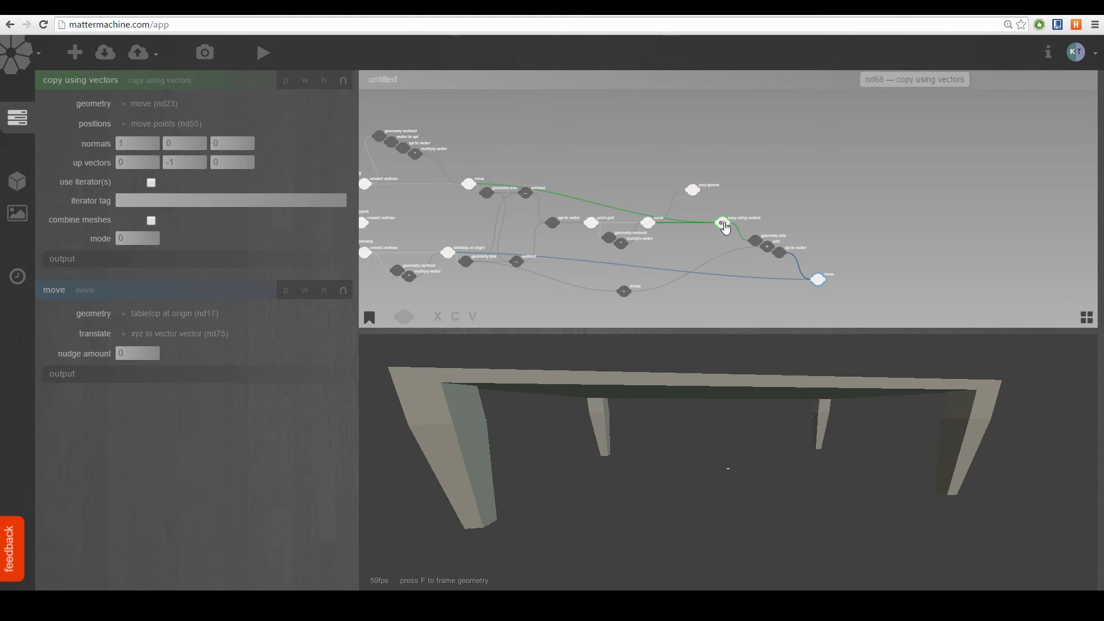
left_click_drag(853, 416, 595, 464)
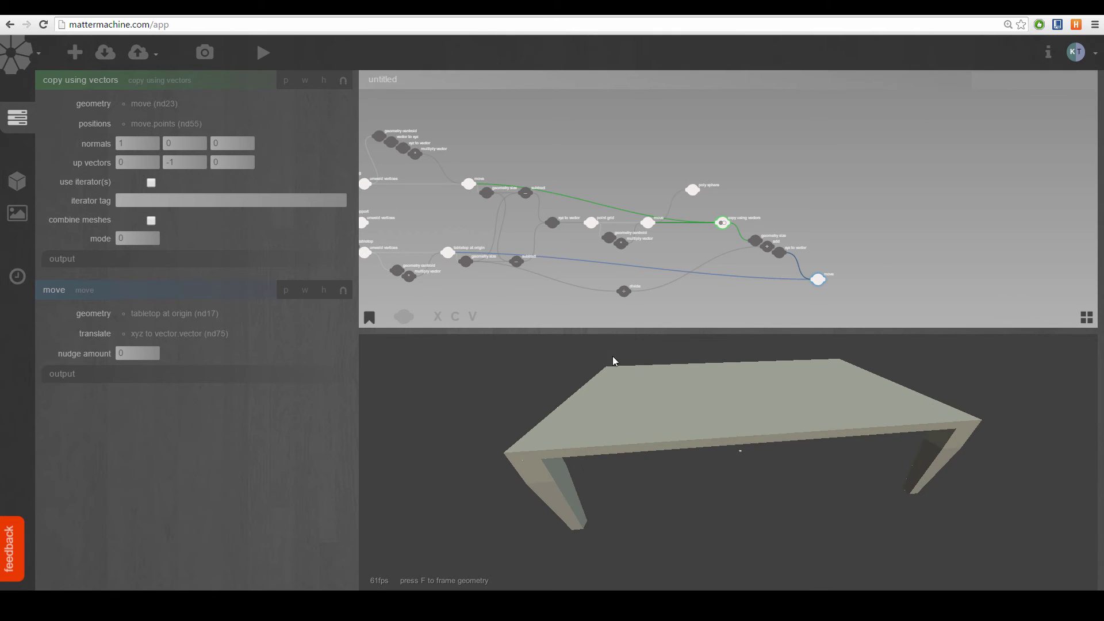
- Reposition the final move node beside the xyz to vector node and bring the out node close to it
left_click_drag(565, 229, 615, 209)
scroll(615, 209, "down", 2)
left_click_drag(390, 179, 884, 242)
scroll(859, 238, "up", 3)
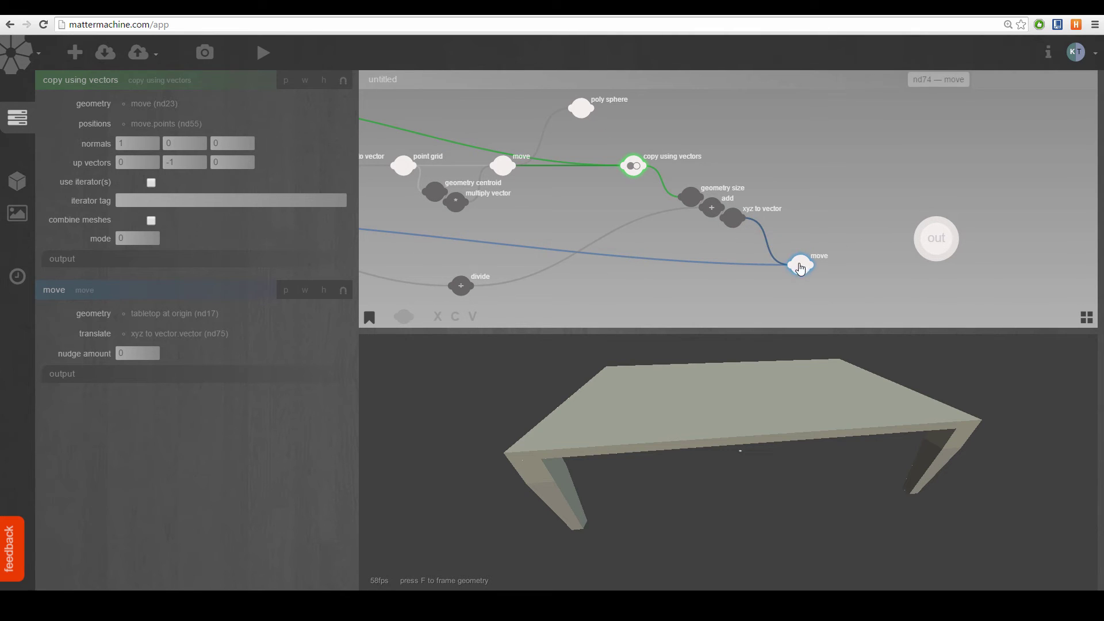
left_click_drag(800, 264, 759, 233)
middle_click_drag(820, 233, 744, 224)
left_click_drag(861, 229, 856, 202)
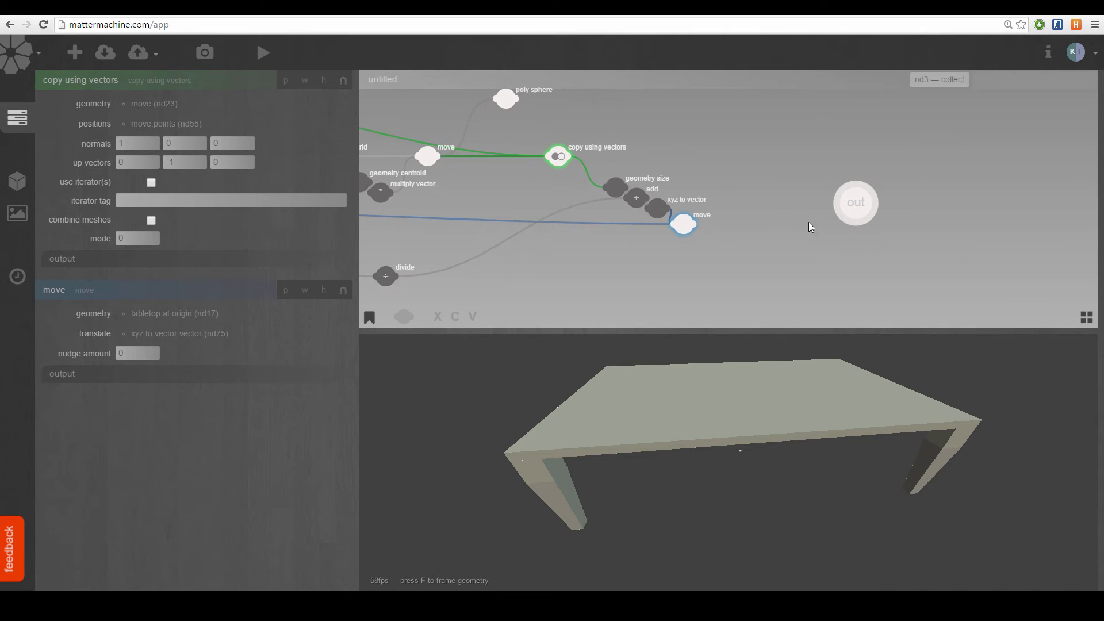
- Connect both the final move node and the copy using vectors node to the out node's geometry input
left_click_drag(695, 227, 765, 223)
scroll(713, 224, "down", 3)
left_click_drag(511, 180, 865, 231)
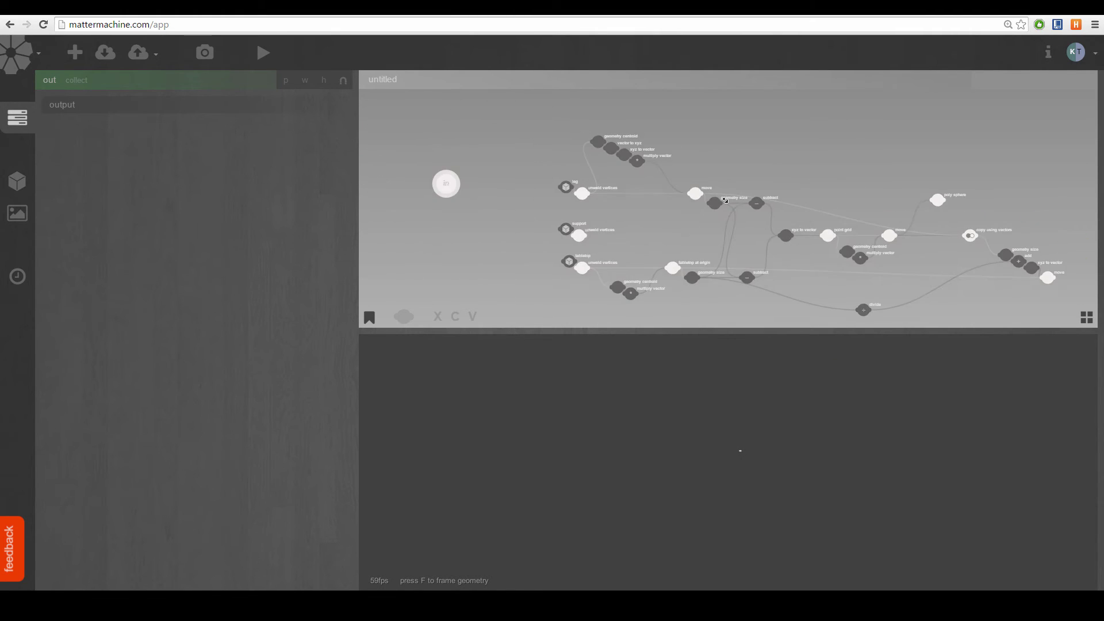
scroll(725, 204, "down", 2)
left_click_drag(932, 241, 868, 210)
scroll(803, 203, "up", 2)
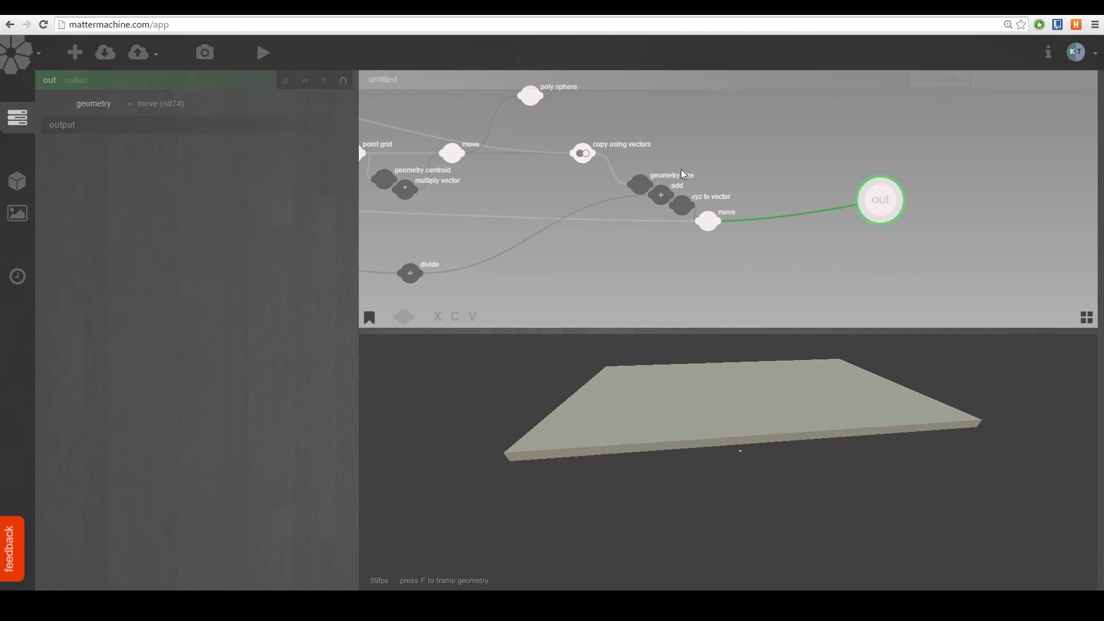
left_click_drag(602, 157, 869, 196)
- Delete the poly sphere node from the graph
mouse_move(761, 409)
left_mouse_down()
mouse_move(824, 324)
mouse_move(886, 329)
mouse_move(797, 386)
mouse_move(596, 361)
mouse_move(762, 399)
mouse_move(766, 388)
left_mouse_up()
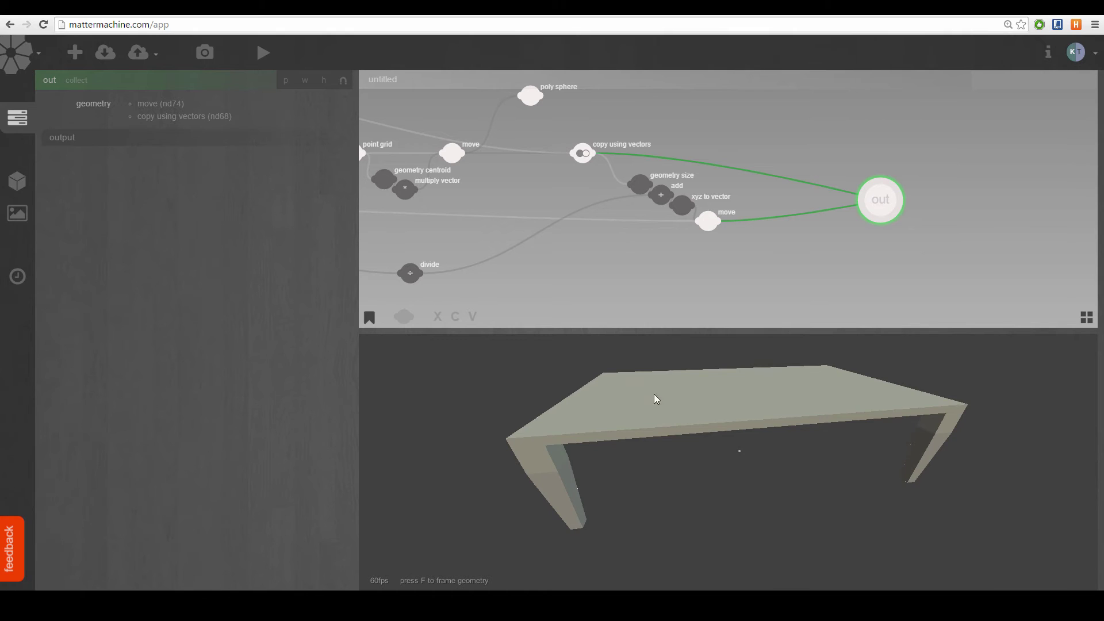
left_click_drag(655, 396, 641, 435)
left_click(532, 95)
key("Delete")
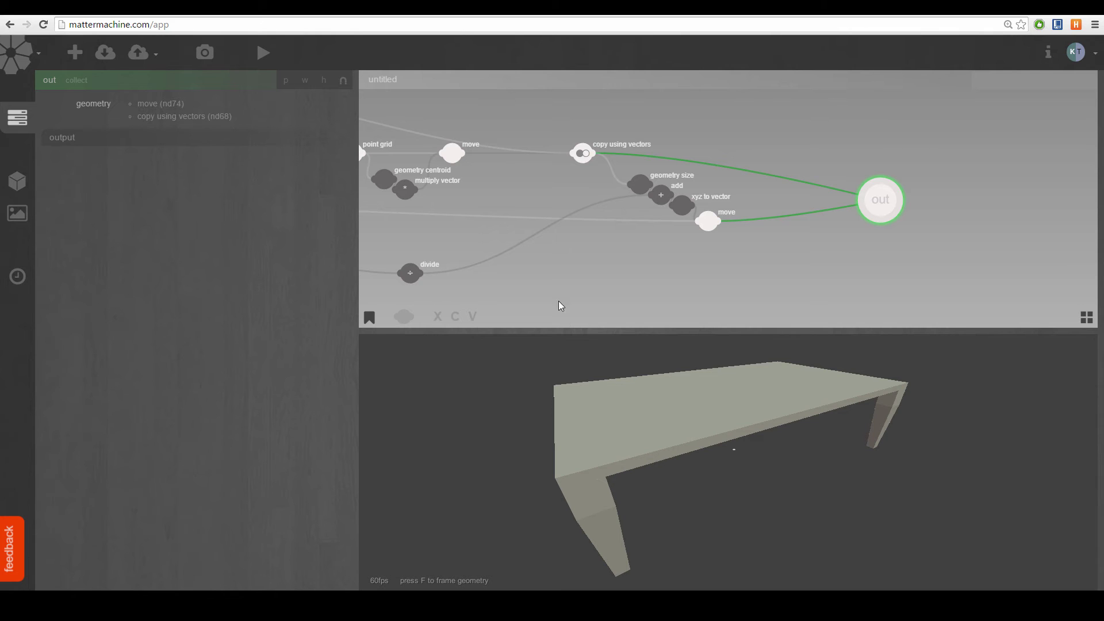
- Examine the node graph back to the imported parts and inspect the assembled table from several angles
left_click_drag(459, 211, 713, 218)
scroll(548, 199, "left", 10)
scroll(548, 199, "up", 3)
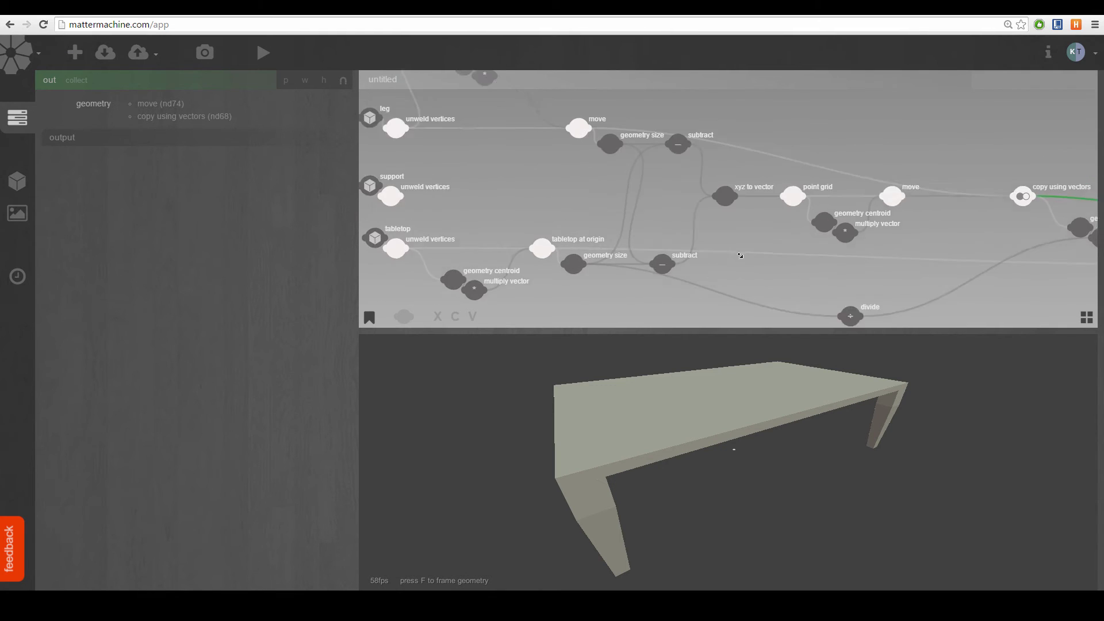
left_click_drag(595, 201, 547, 216)
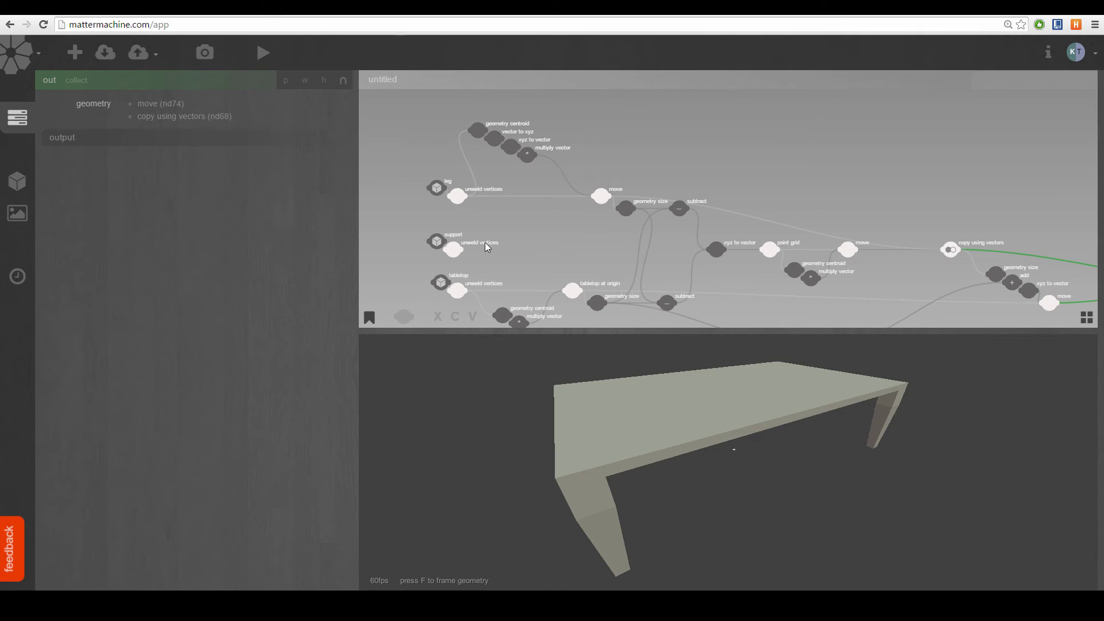
left_click_drag(455, 263, 629, 198)
scroll(609, 244, "up", 1)
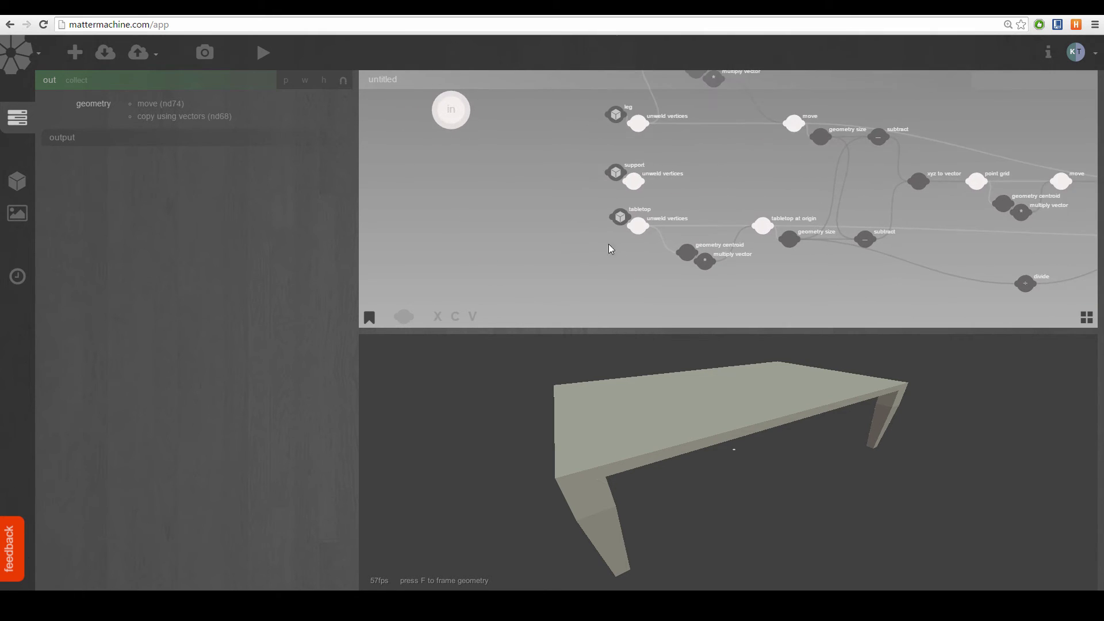
left_click_drag(691, 218, 549, 212)
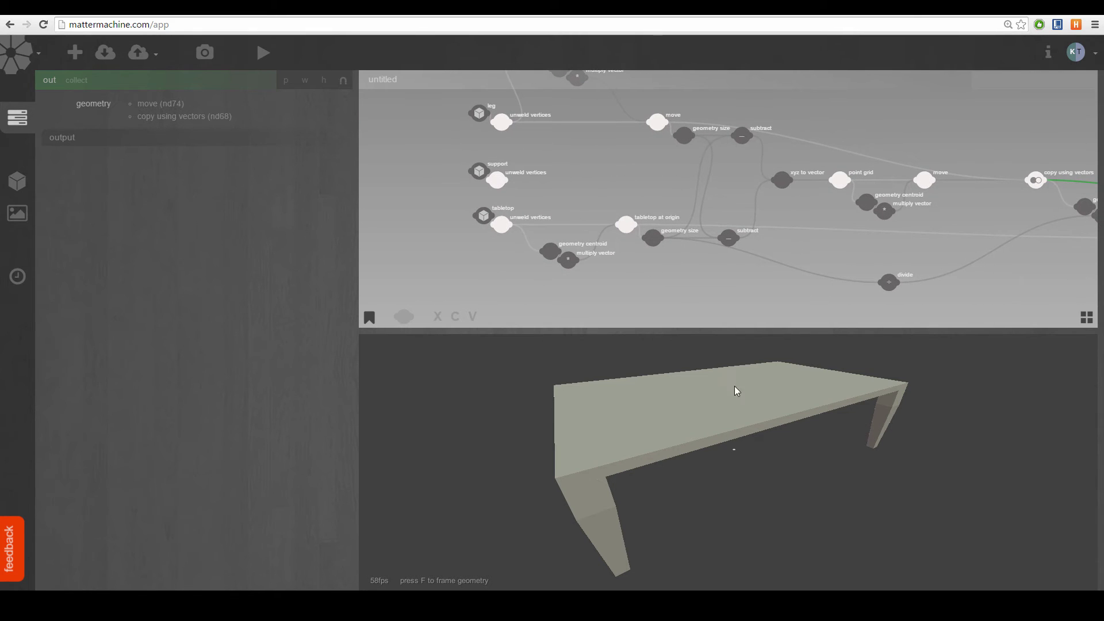
left_click_drag(735, 391, 734, 464)
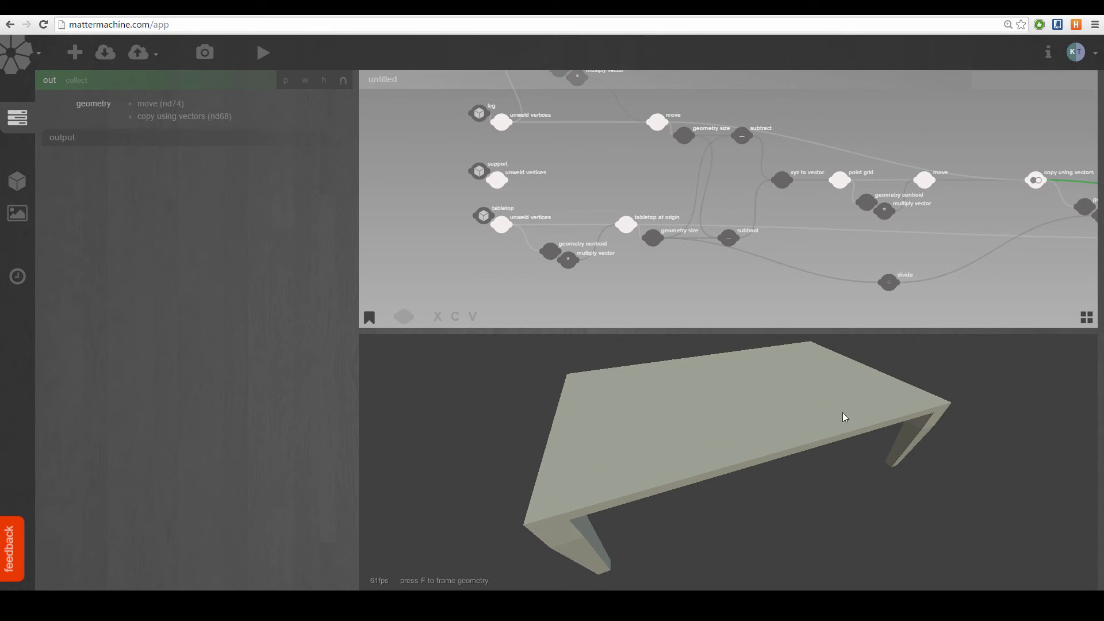
left_click_drag(843, 417, 914, 399)
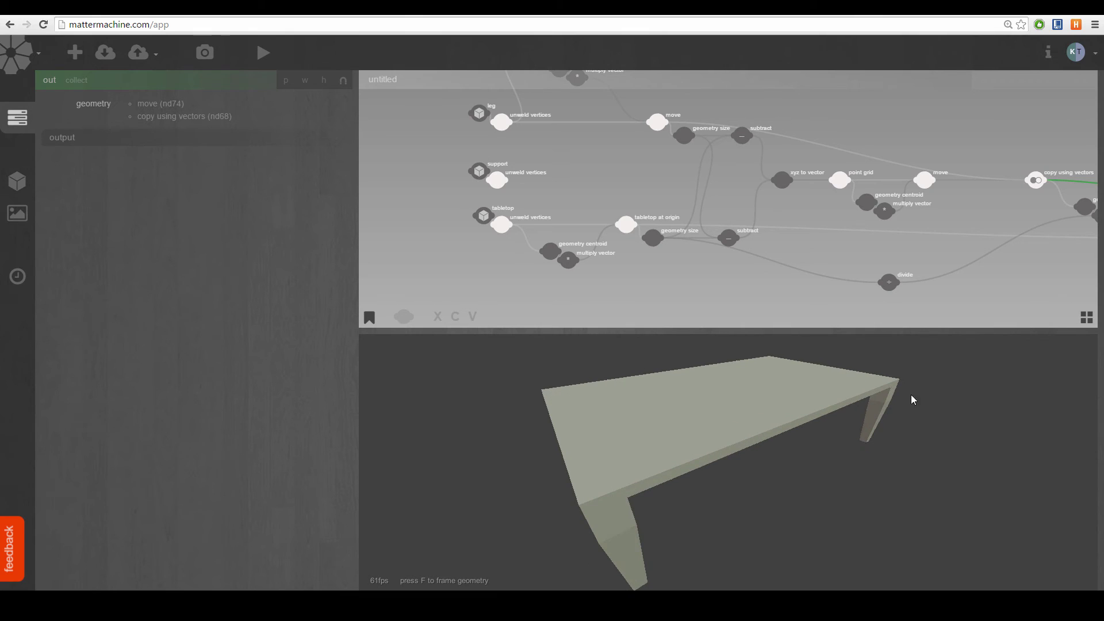
left_click_drag(723, 406, 616, 454)
- Add a scale node and place it below the imported tabletop node
left_click_drag(487, 247, 605, 230)
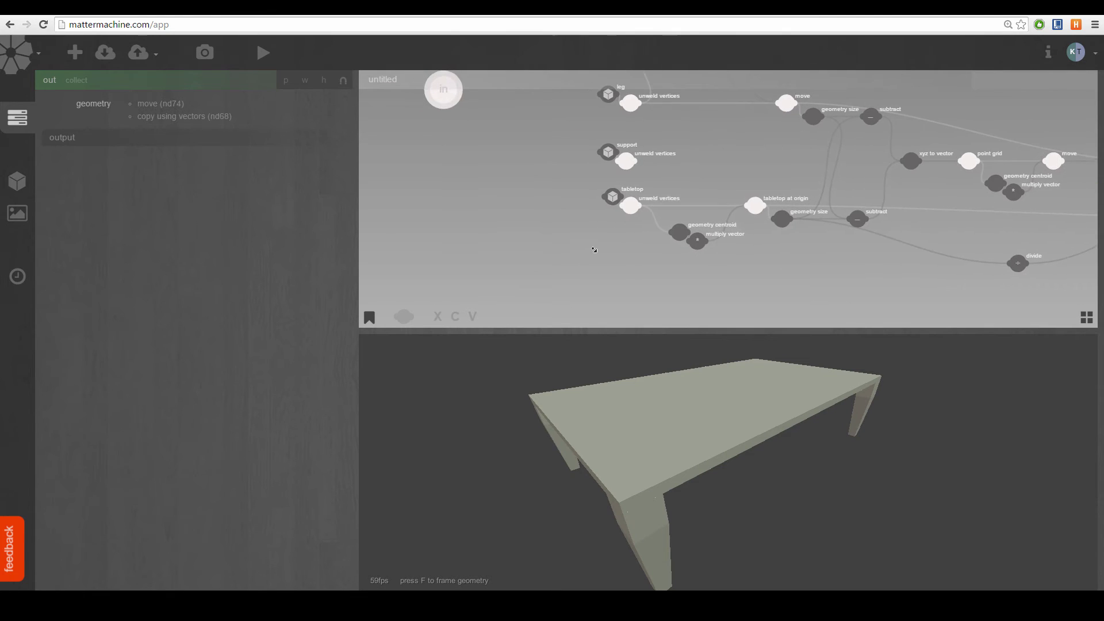
double_click(559, 255)
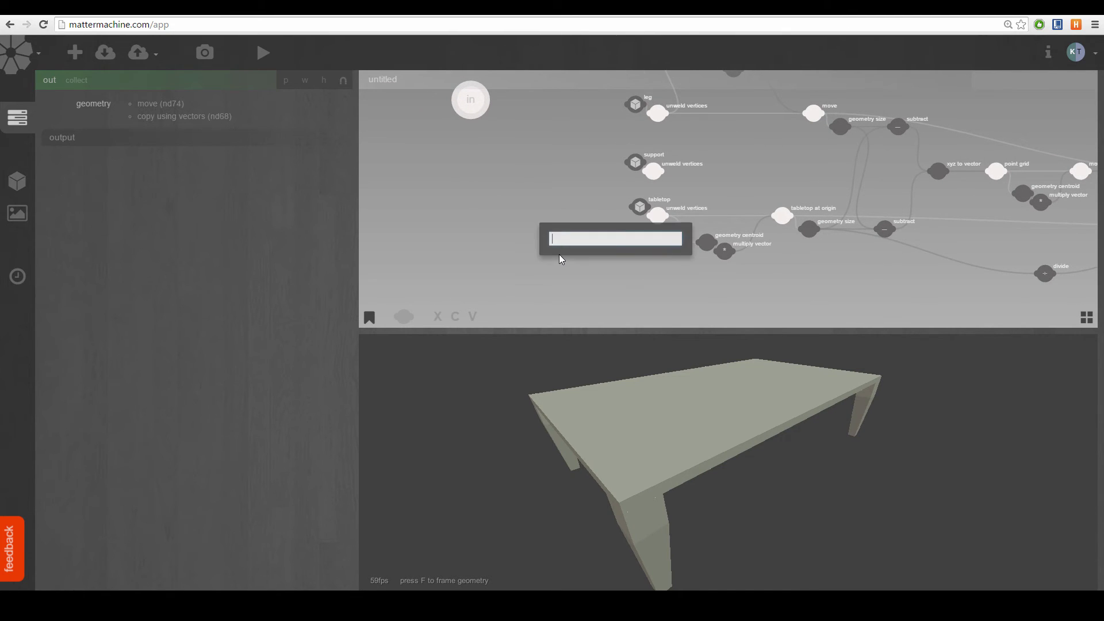
type("sc")
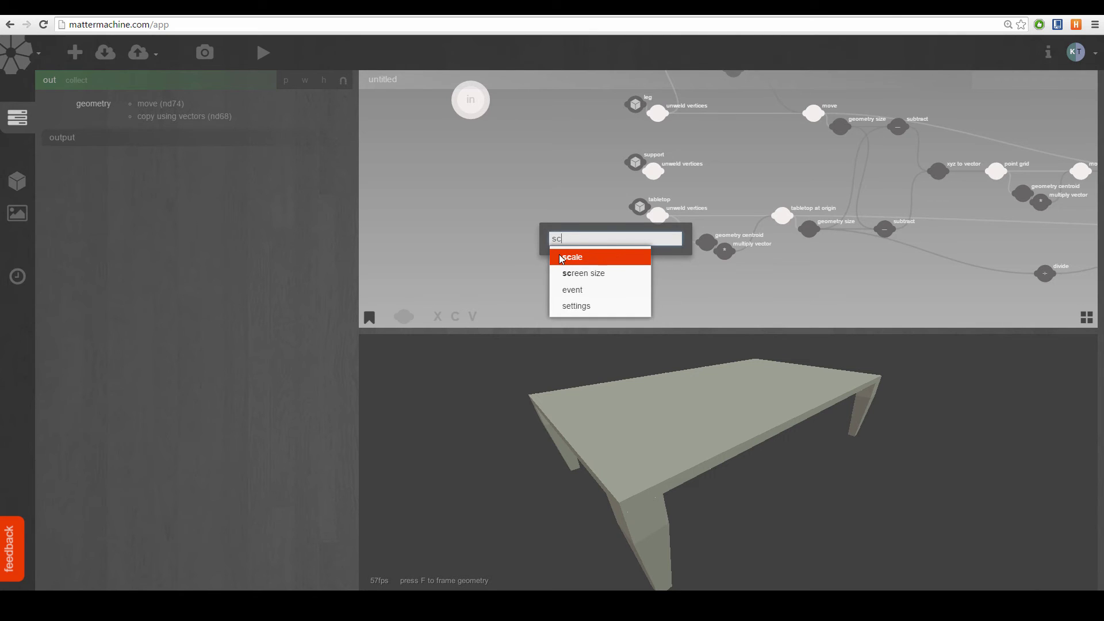
type("a")
left_click(572, 257)
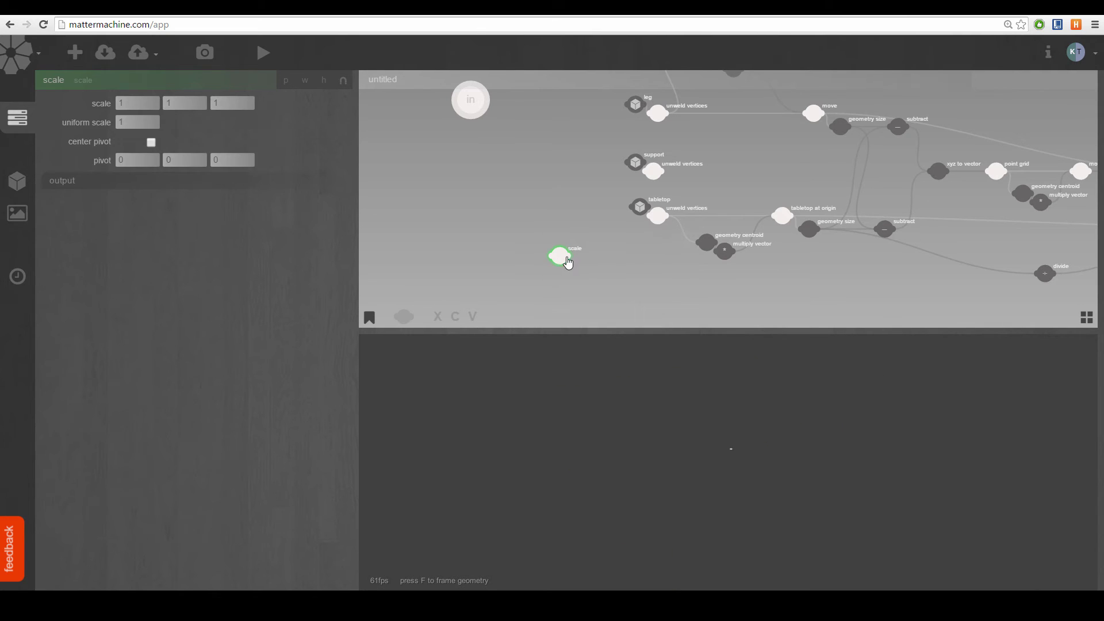
left_click_drag(563, 257, 665, 268)
middle_click_drag(663, 268, 483, 255)
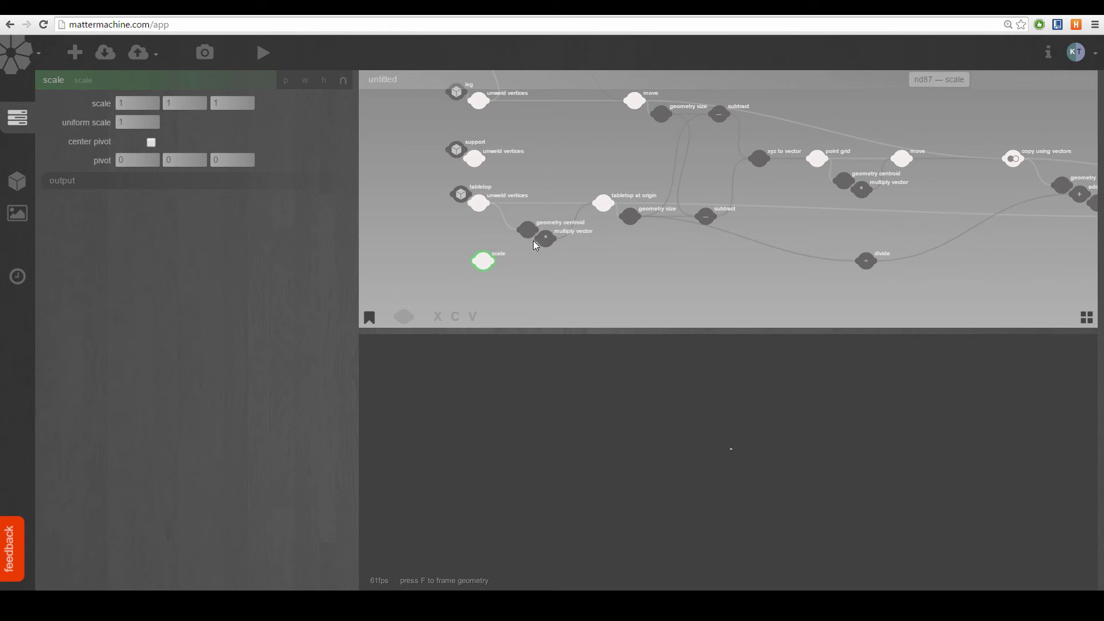
left_click_drag(482, 272, 460, 276)
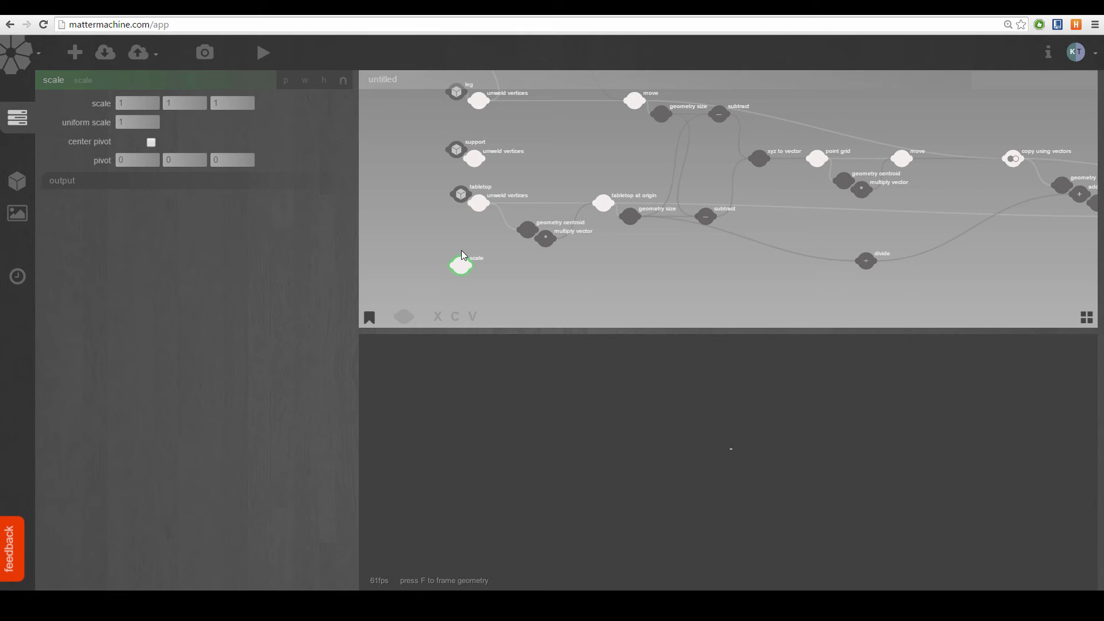
- Move the tabletop, leg and support import nodes away from their unweld vertices nodes to make room between them
left_click_drag(471, 233, 597, 234)
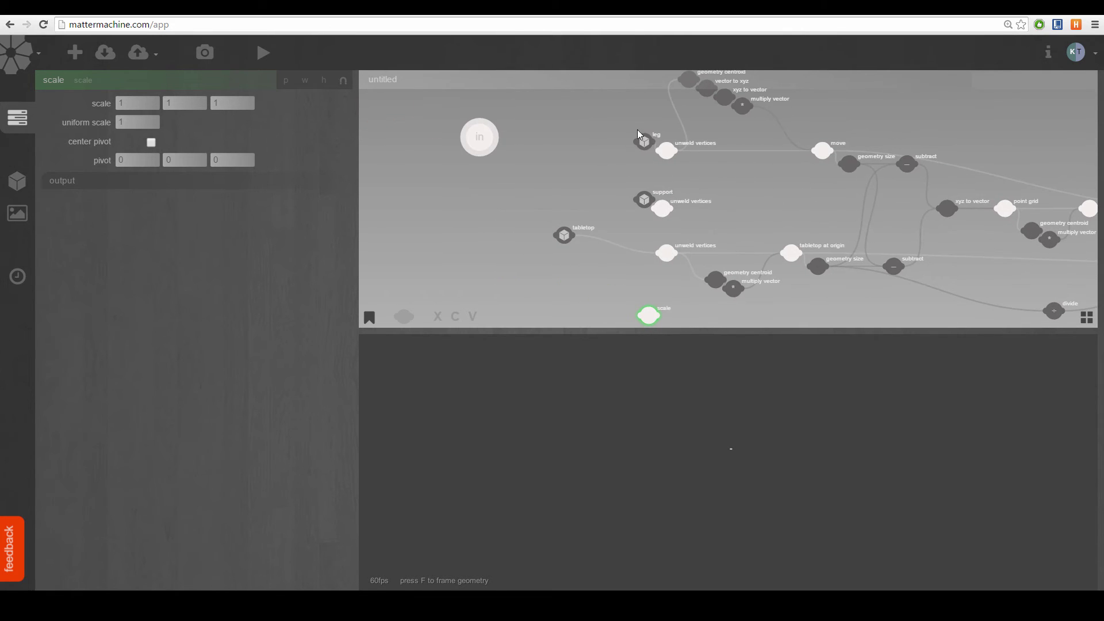
left_click_drag(650, 149, 567, 145)
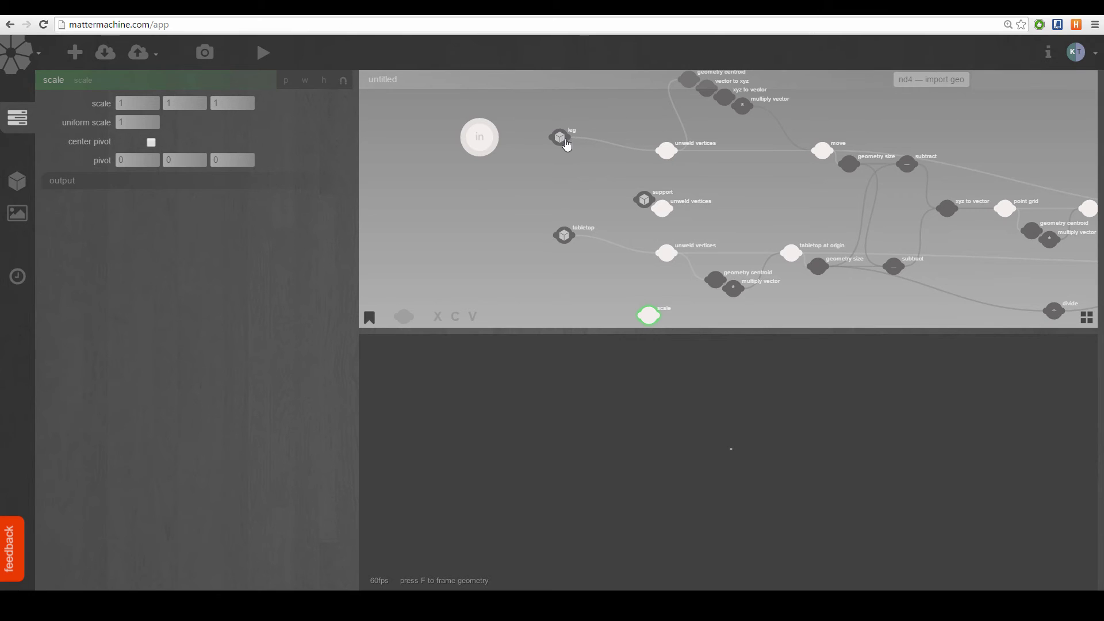
left_click_drag(645, 200, 562, 192)
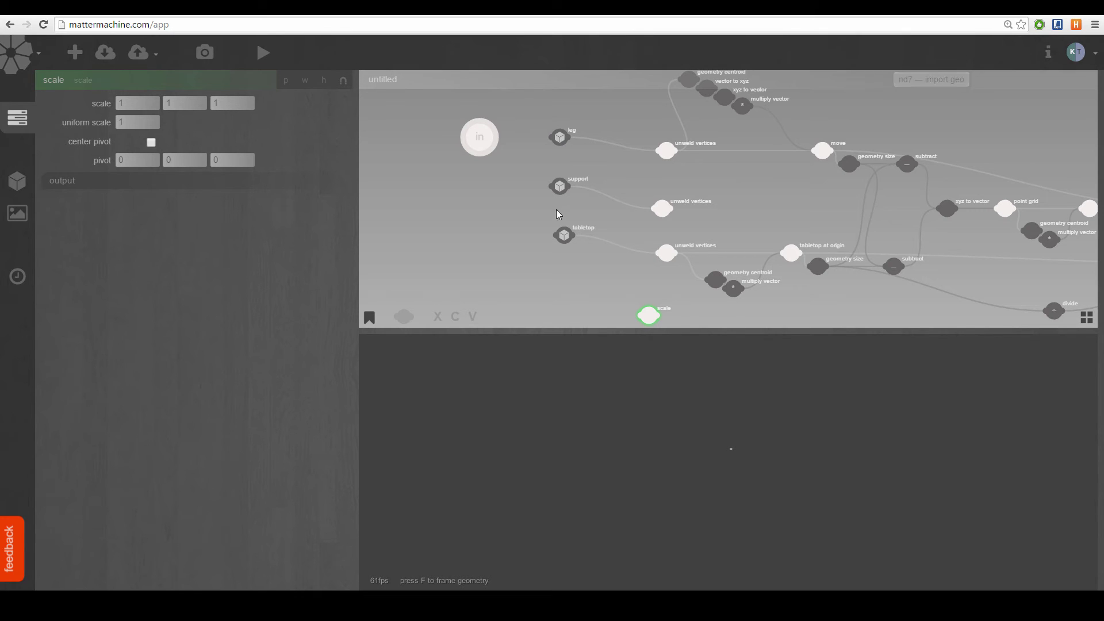
left_click_drag(566, 237, 522, 217)
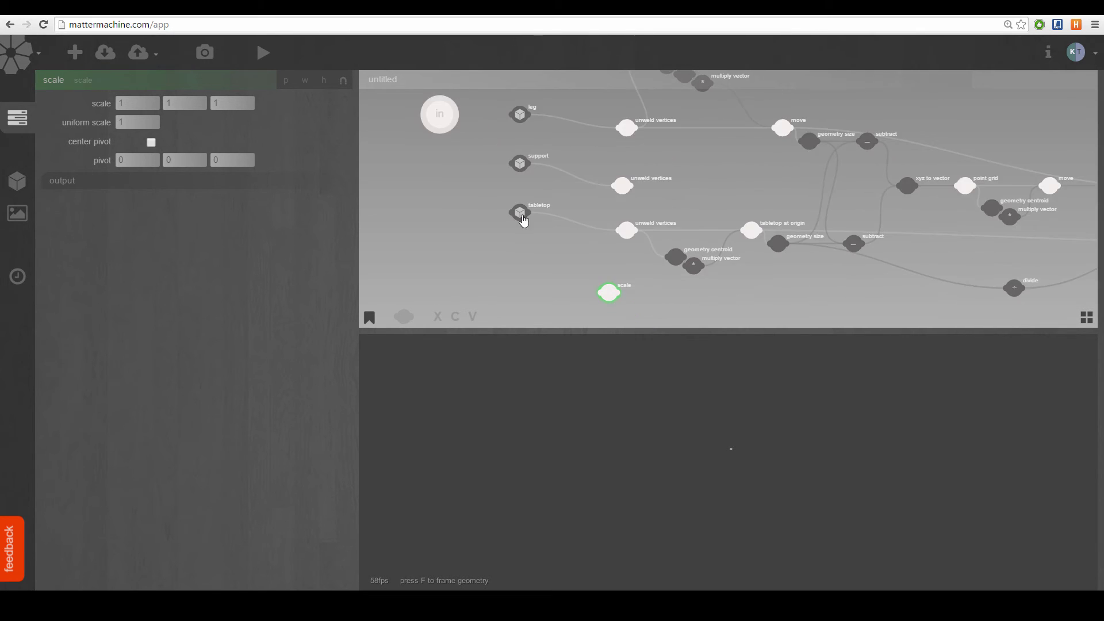
- Place the scale node between tabletop and unweld vertices, connect tabletop to its geometry input, and display the scale node's result
scroll(629, 285, "up", 2)
left_click_drag(609, 300, 525, 250)
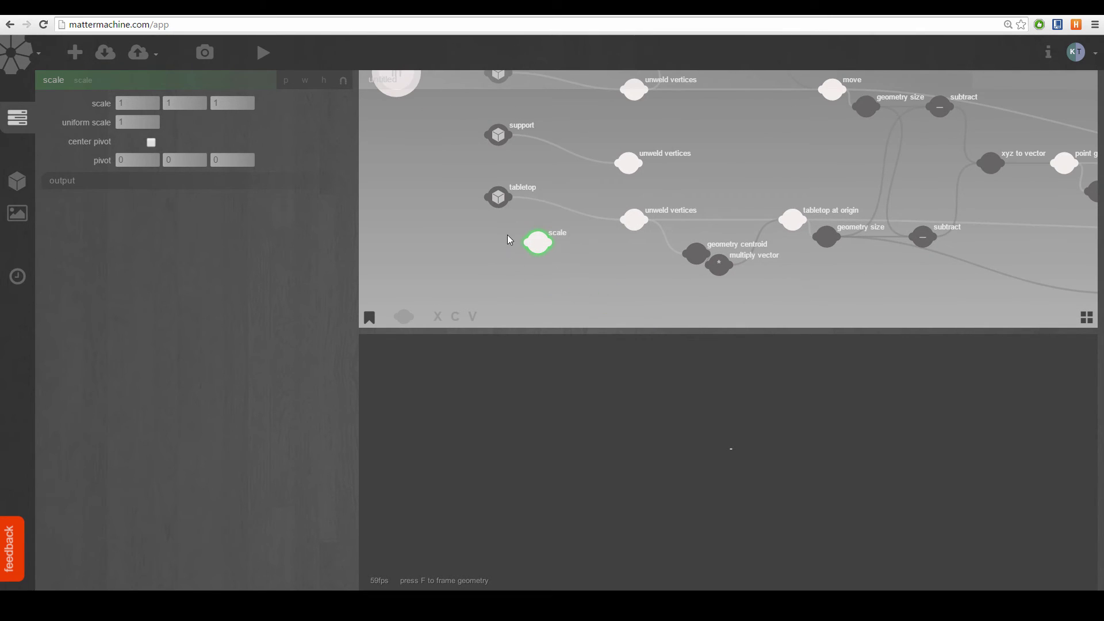
left_click(510, 235)
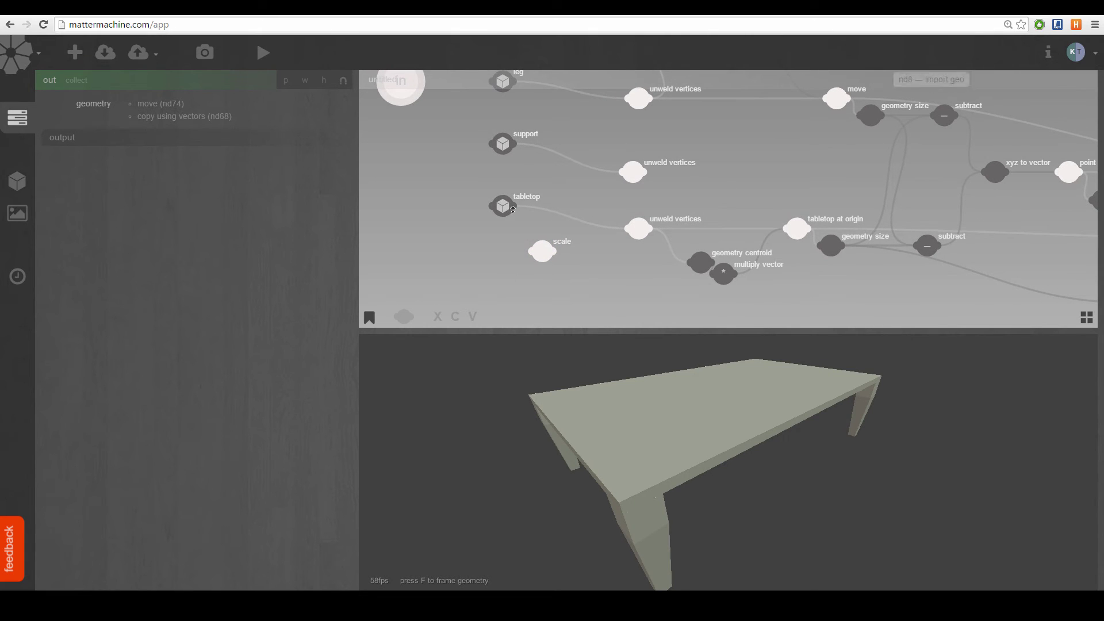
left_click_drag(513, 209, 531, 255)
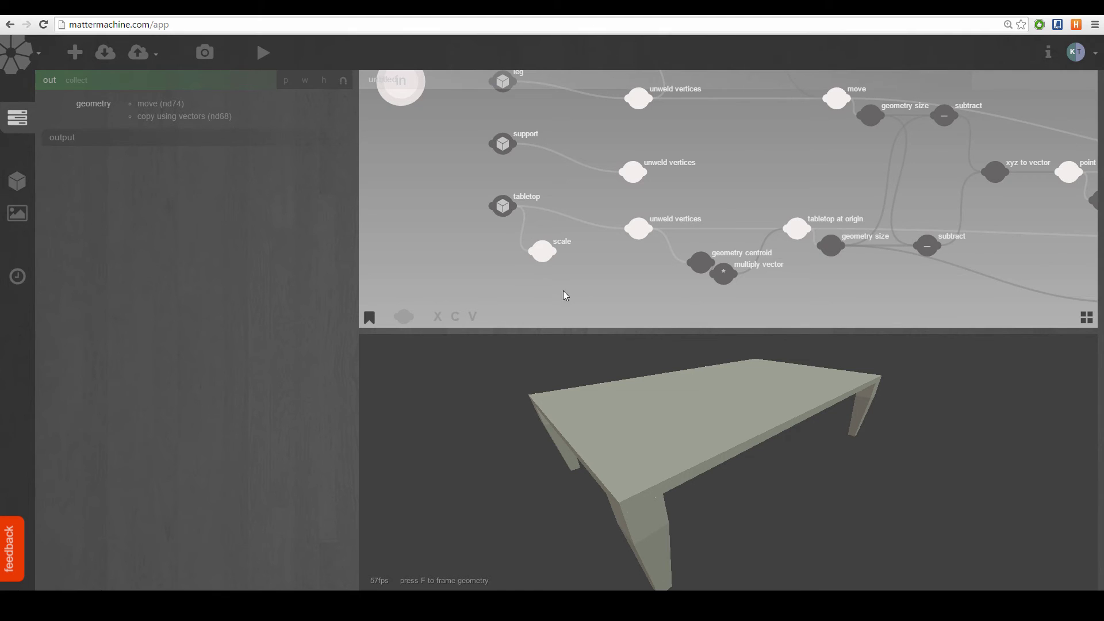
left_click(583, 245)
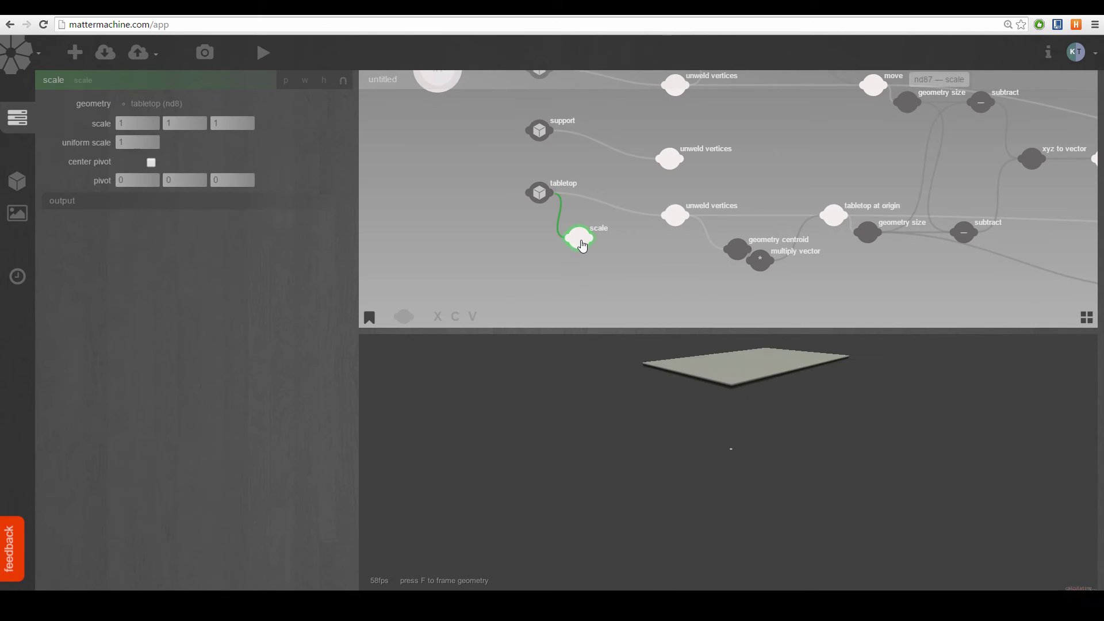
left_click_drag(685, 385, 616, 403)
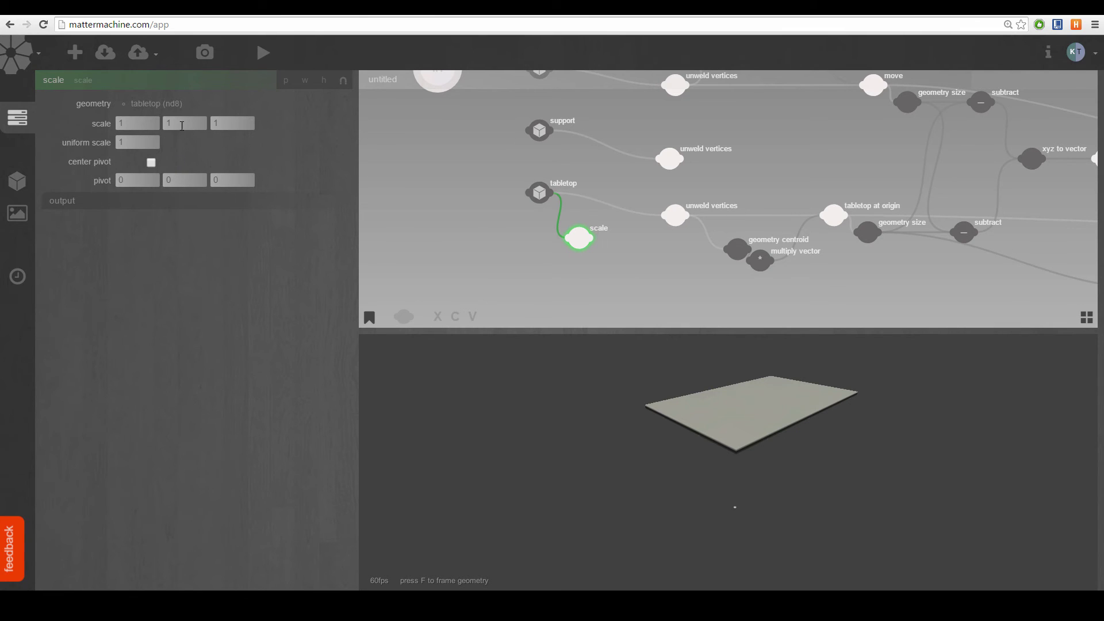
- Try a Y scale factor of 2 on the tabletop's scale node, restoring it to 1
left_click(181, 127)
key("Return")
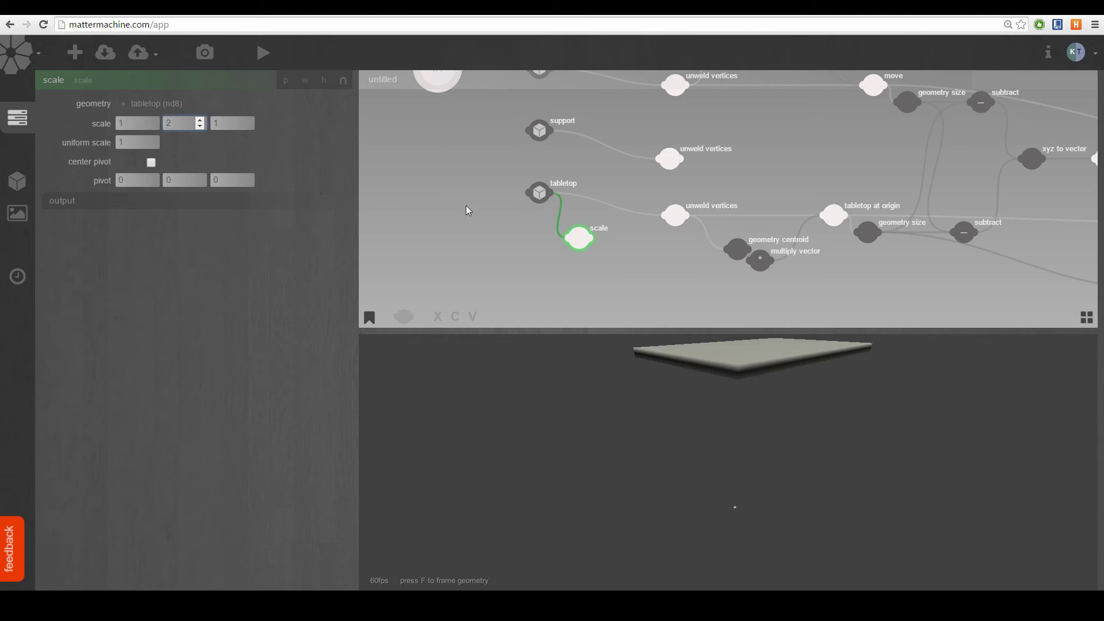
key("BackSpace")
type("0")
key("Return")
key("BackSpace")
type("1")
key("Tab")
- Set the tabletop's scale factors to 2 in X and 5 in Z
left_click_drag(136, 124, 23, 124)
type("2")
key("Tab")
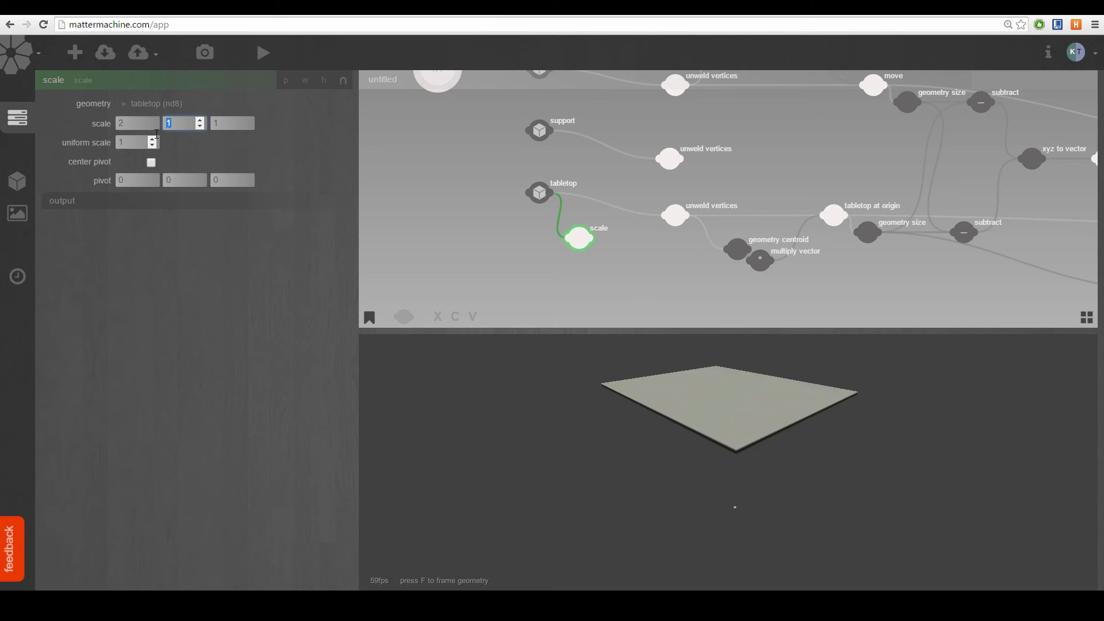
key("Tab")
type("5")
key("Return")
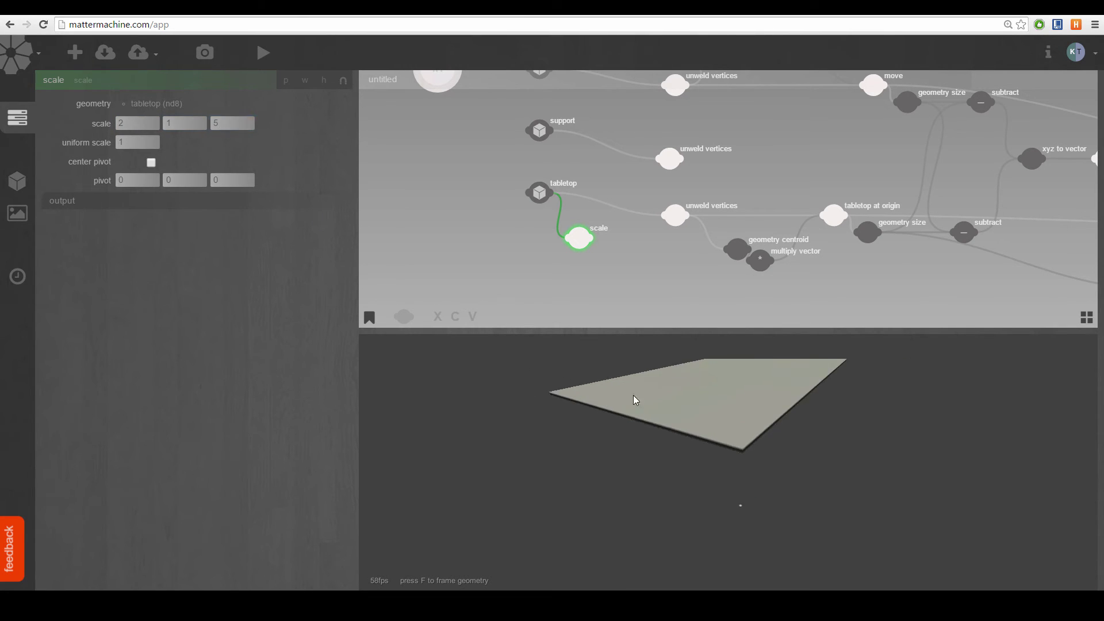
- Connect the scale node's output to the tabletop's unweld vertices node and inspect the assembled table
left_click(591, 250)
left_click_drag(592, 238, 666, 221)
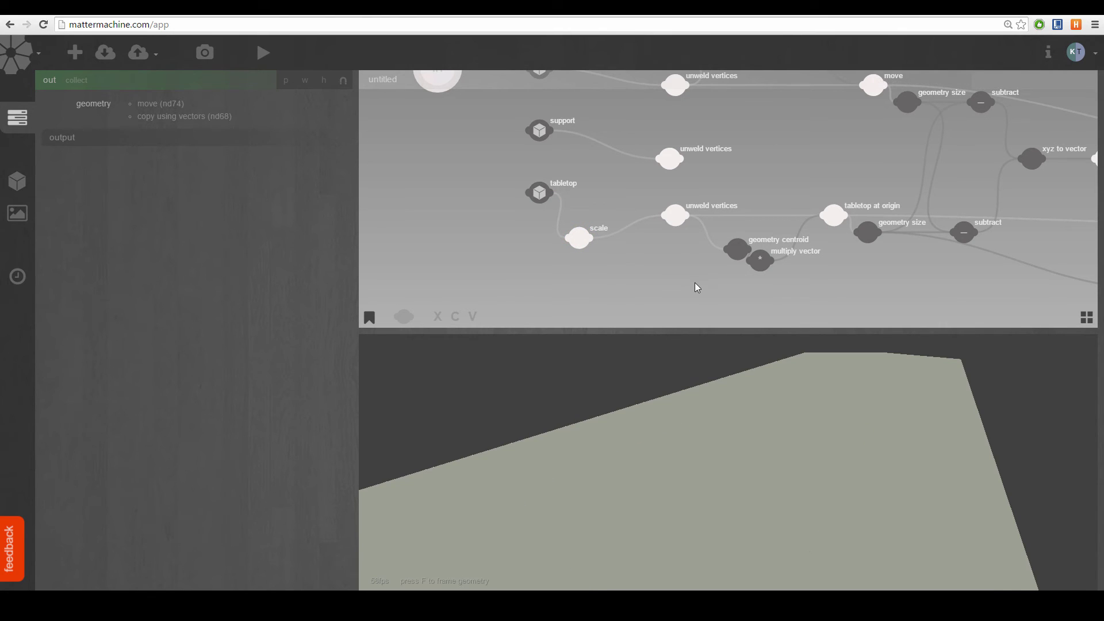
scroll(691, 290, "down", 3)
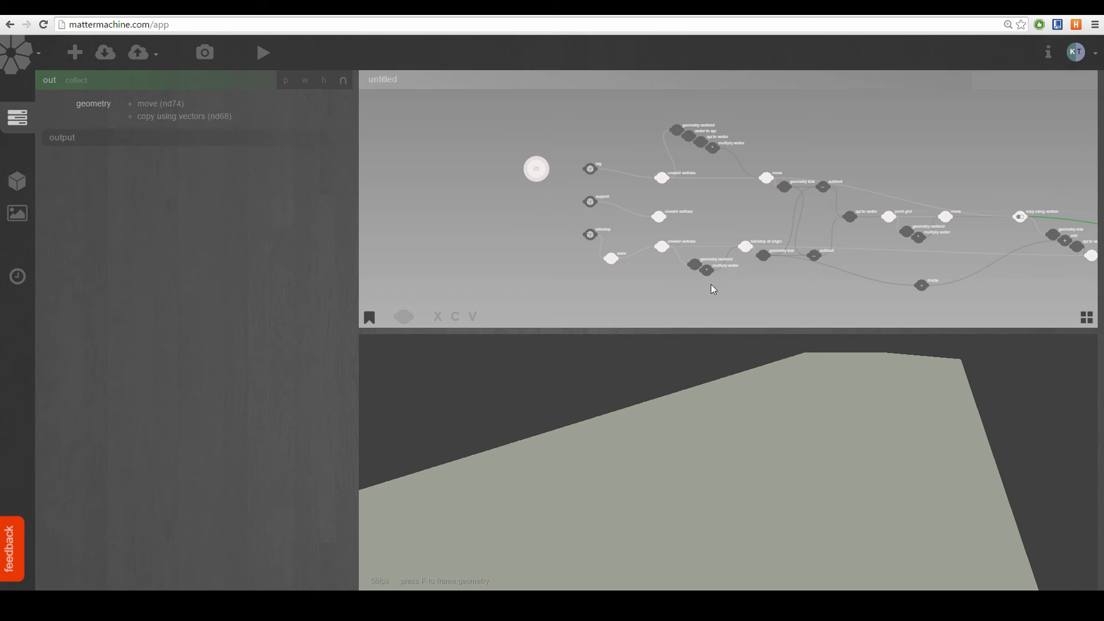
left_click_drag(765, 368, 771, 404)
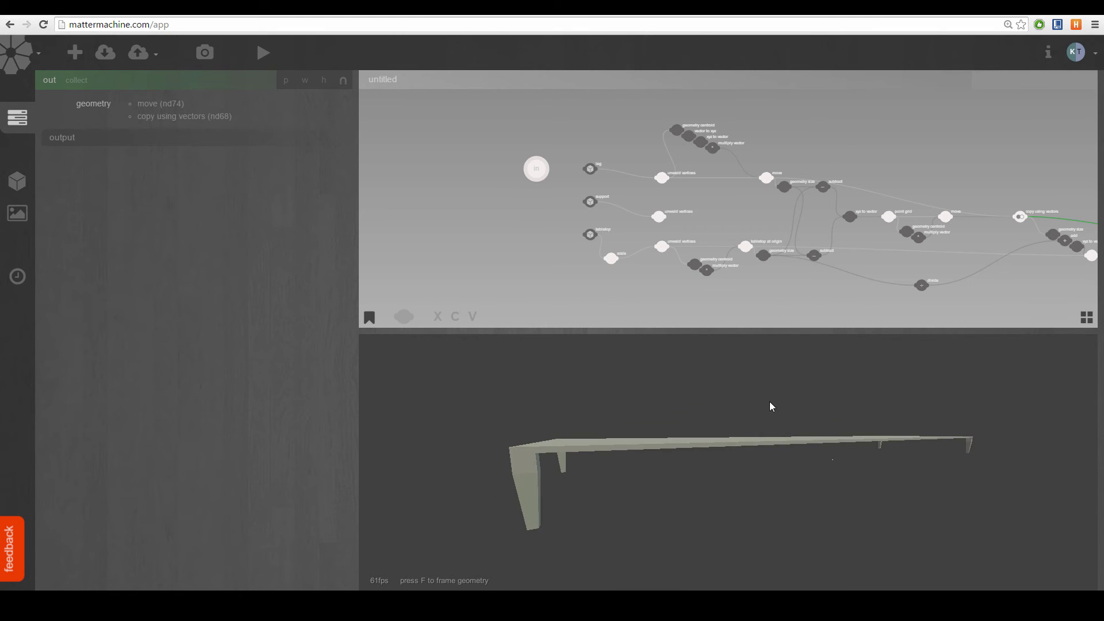
- Reset the scale node's X and Z factors to 1 and frame the tabletop in the 3D view
left_click(613, 262)
left_click(227, 123)
key("BackSpace")
type("1")
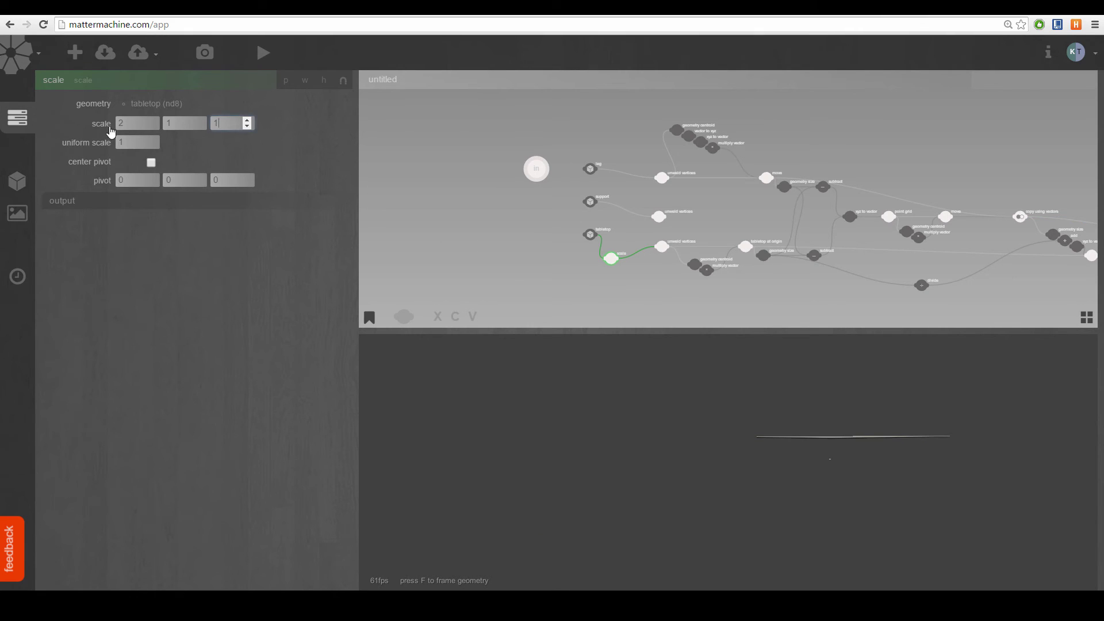
key("Tab")
left_click_drag(128, 123, 31, 123)
type("1")
key("Tab")
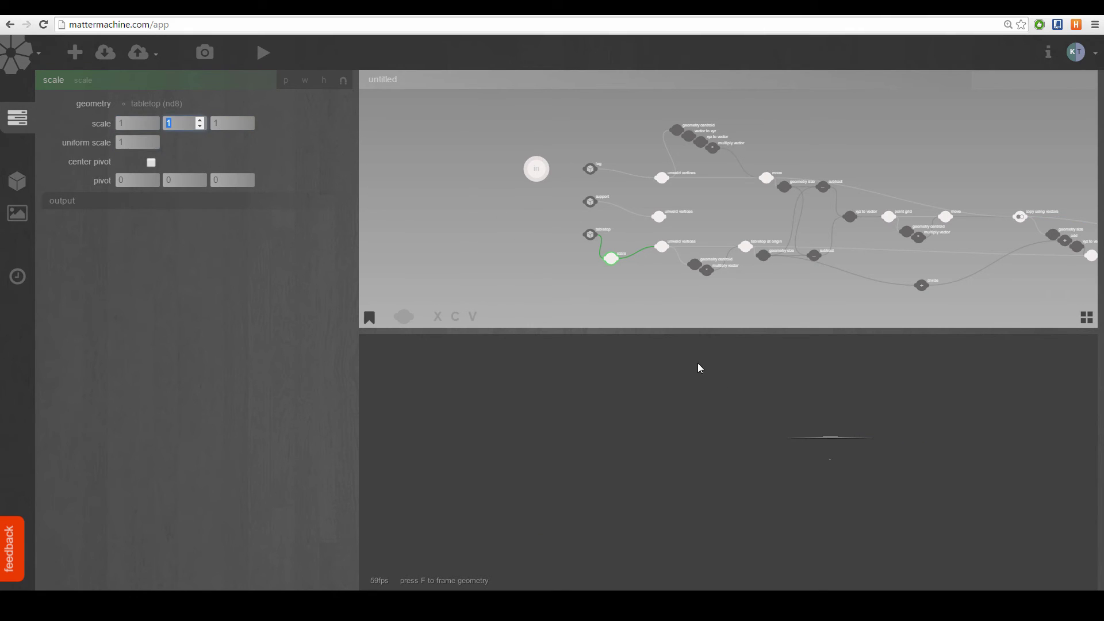
left_click_drag(742, 440, 691, 480)
key("f")
left_click_drag(770, 438, 744, 425)
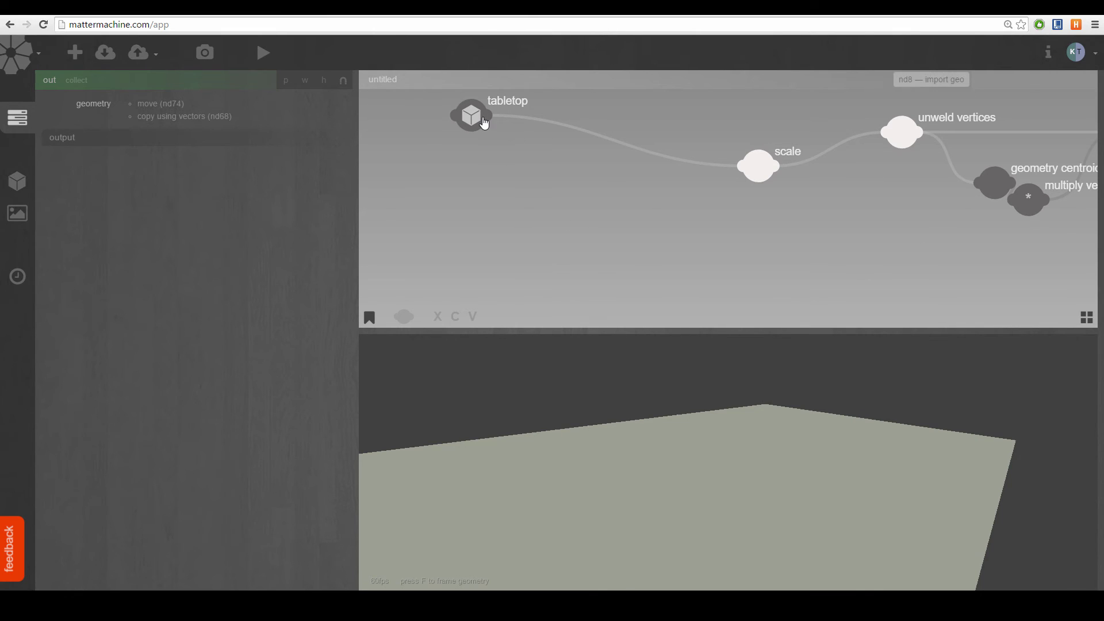
- Add a geometry size node below the tabletop import node, taking the tabletop as its geometry input
left_click(465, 124)
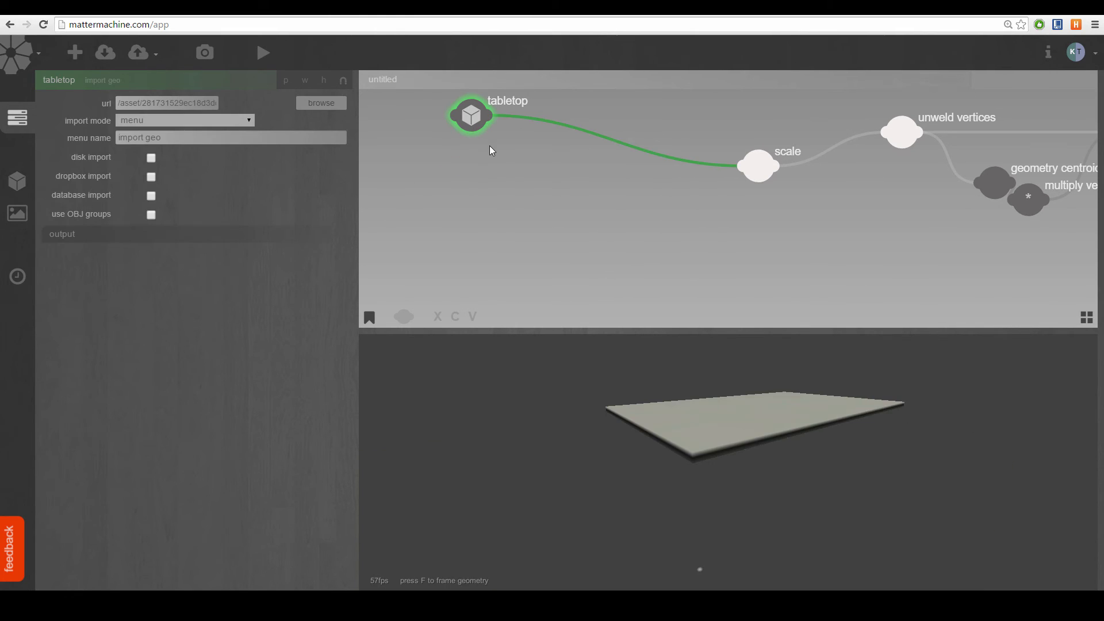
double_click(506, 182)
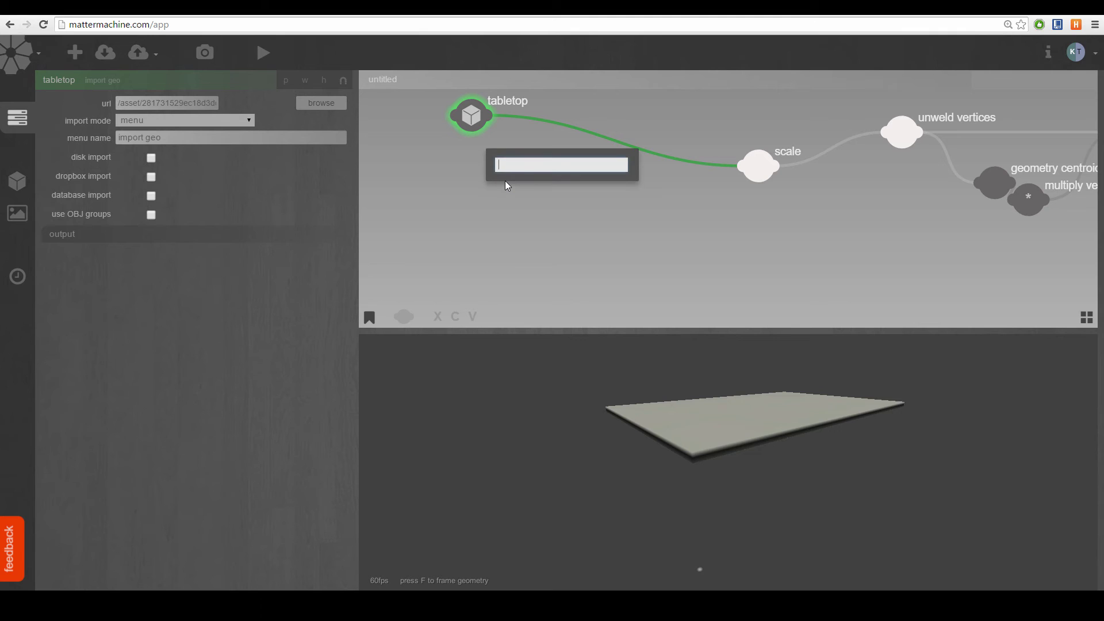
type("geo")
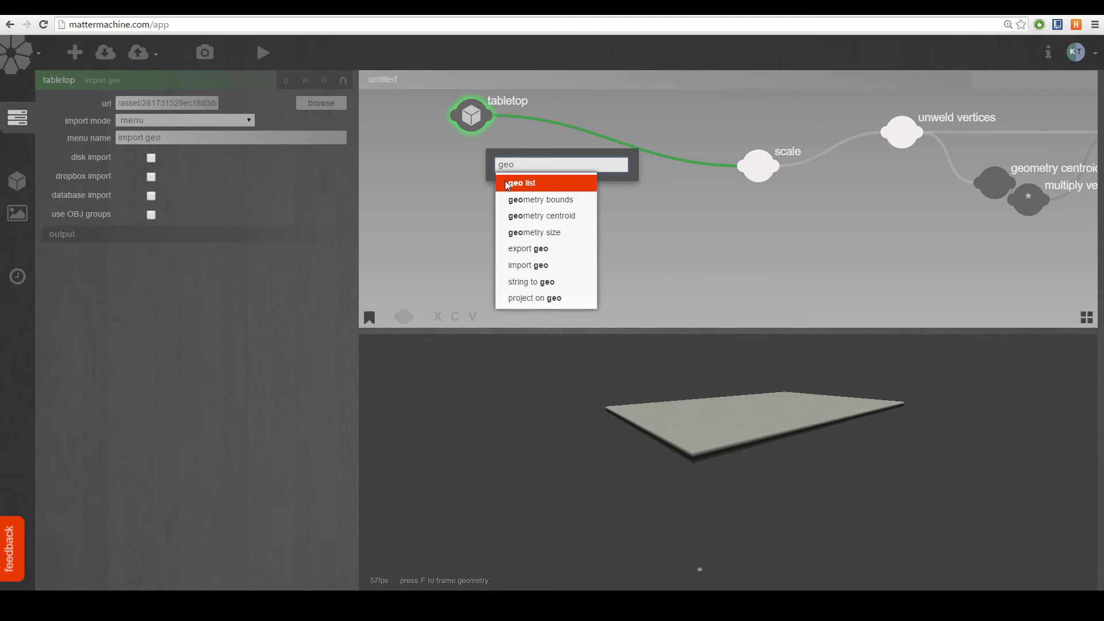
key("Down")
key("Down")
key("Down")
key("Return")
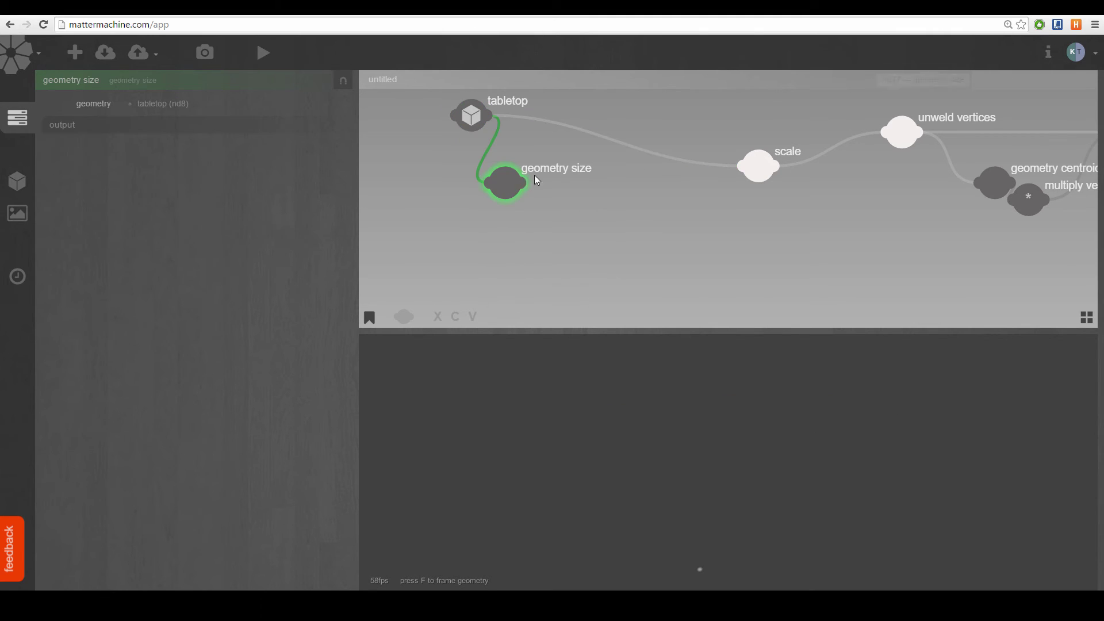
mouse_move(508, 191)
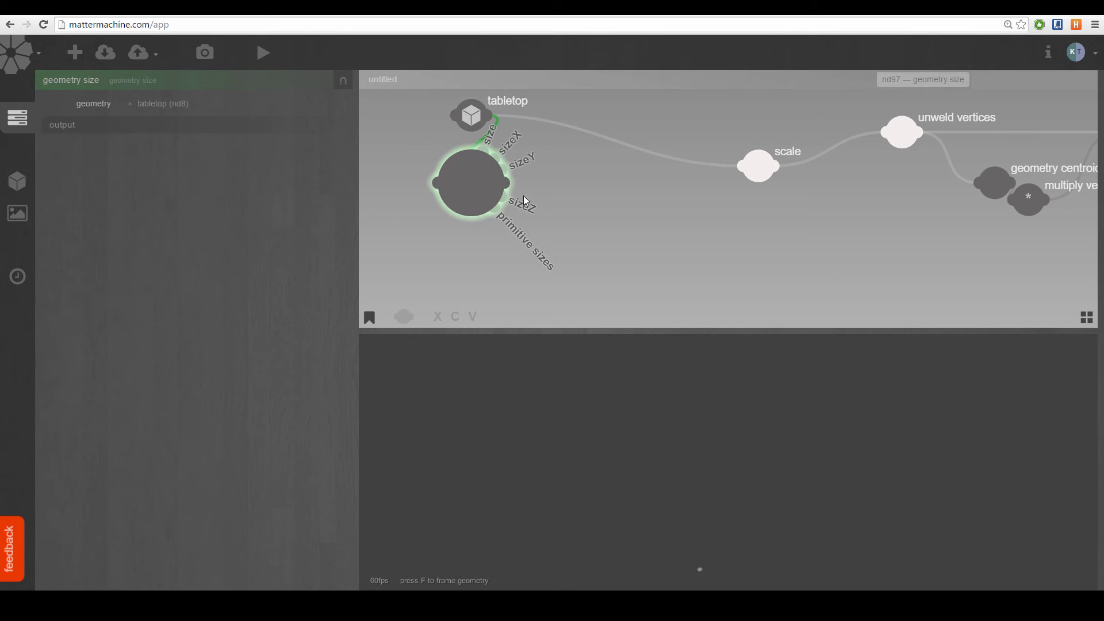
left_click(540, 220)
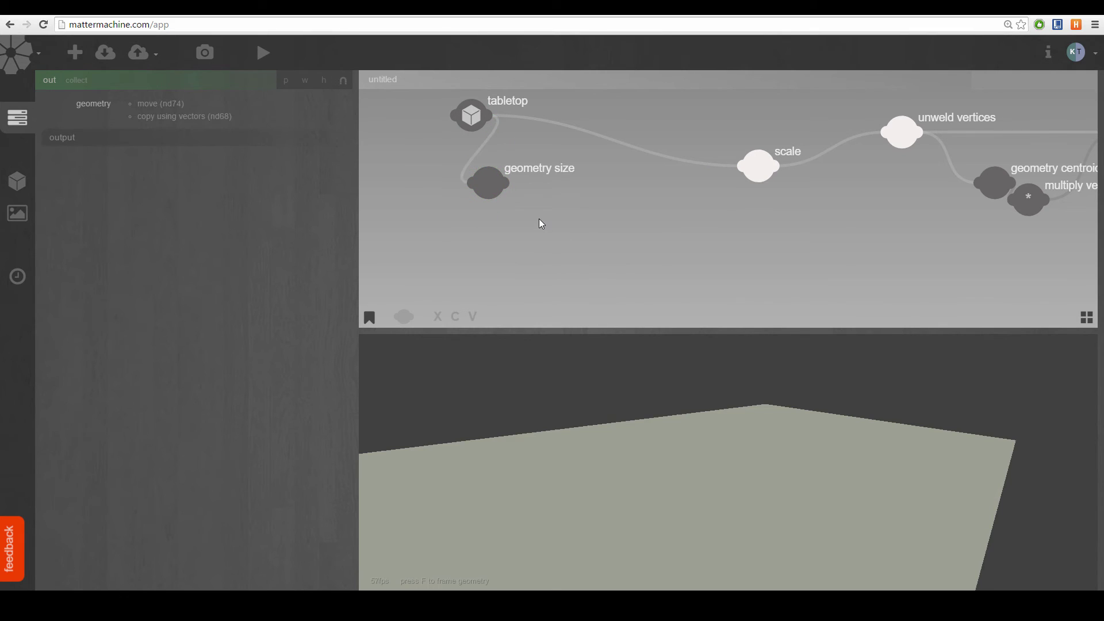
- Add a multiply vector node and place it between the geometry size and scale nodes
double_click(541, 223)
type("mulp")
key("Down")
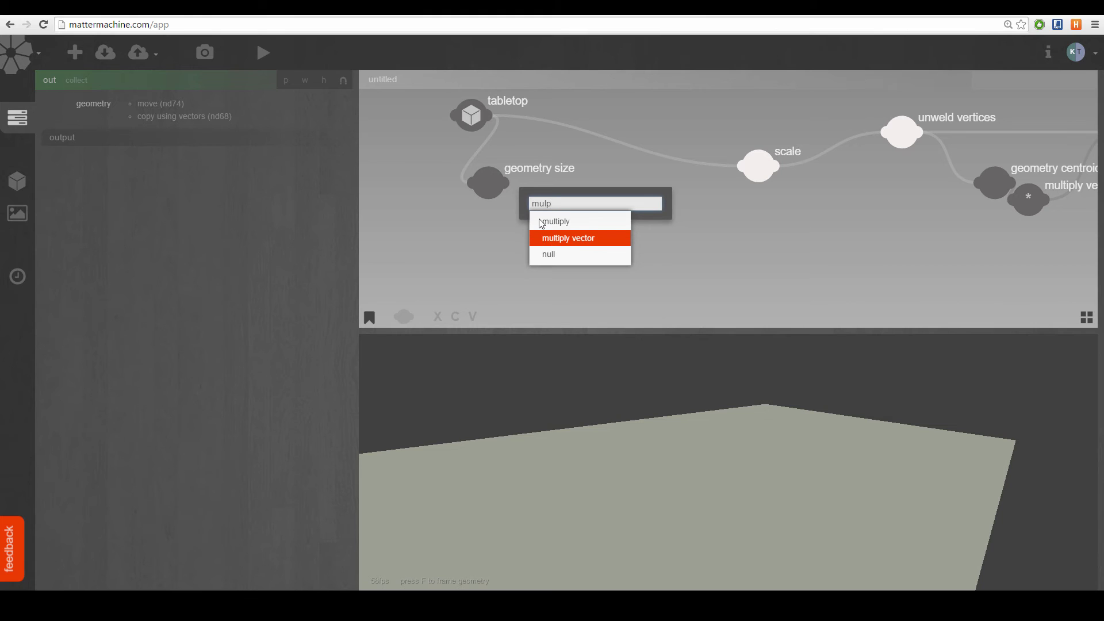
key("Return")
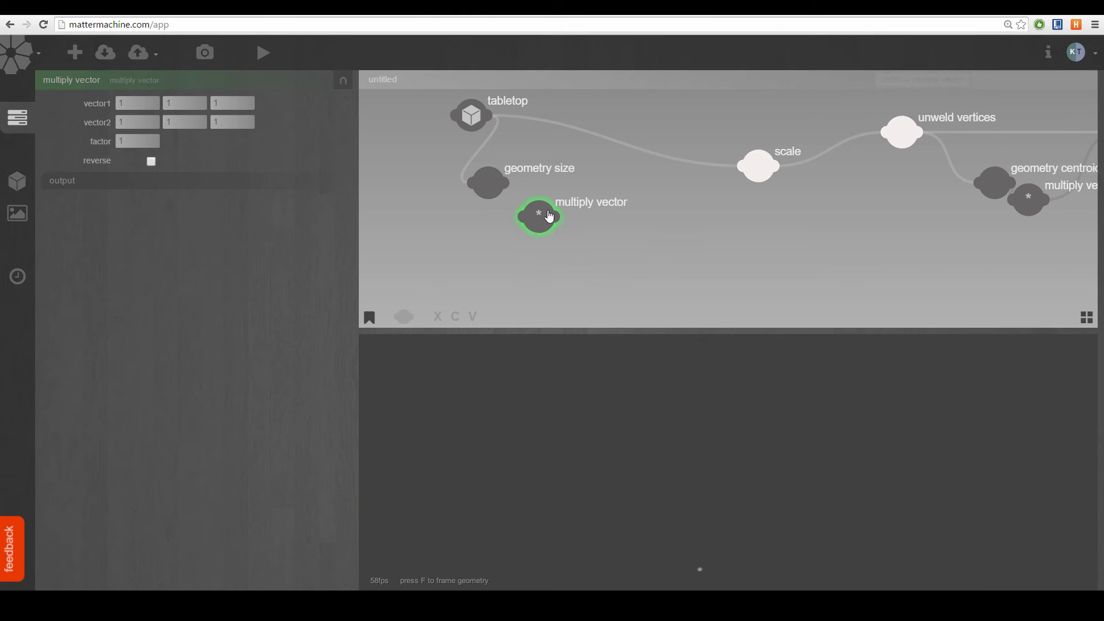
left_click_drag(541, 218, 619, 210)
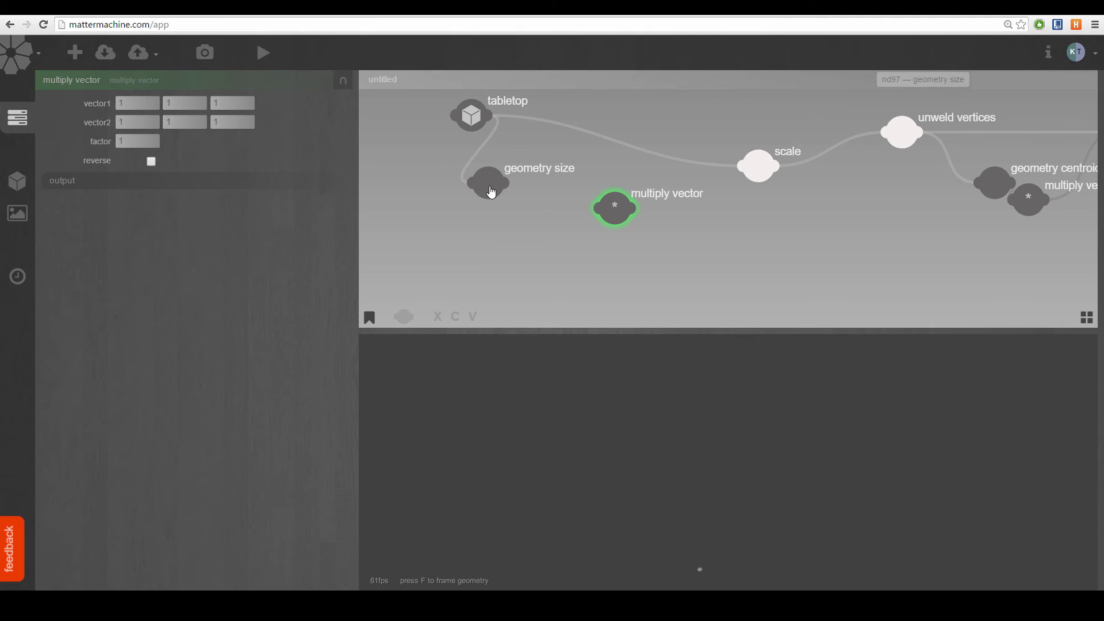
left_click_drag(492, 190, 509, 207)
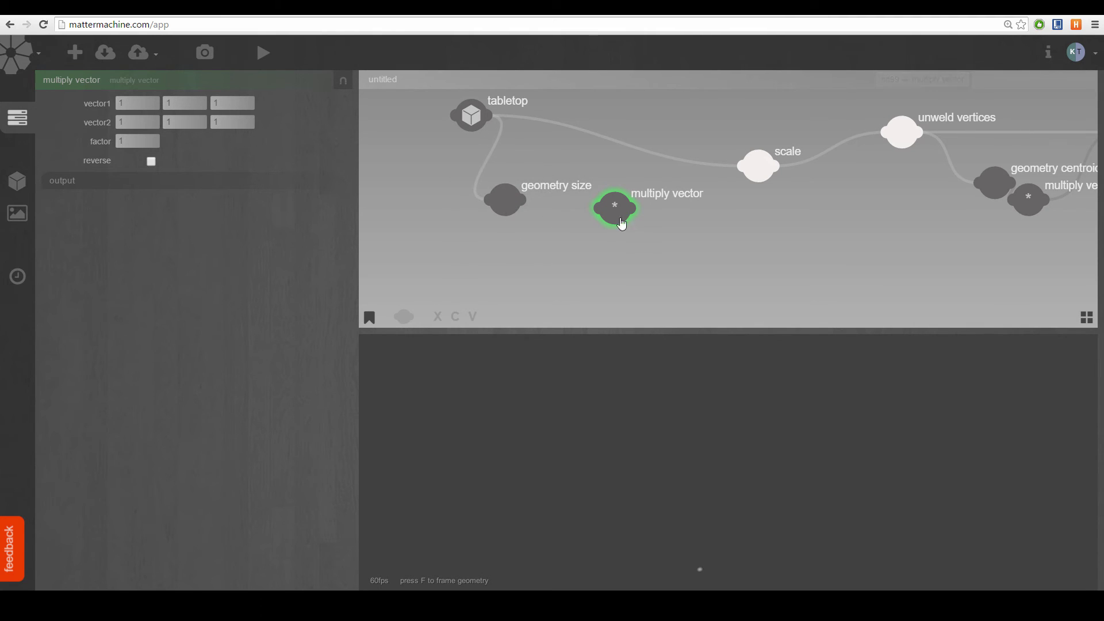
left_click_drag(621, 221, 629, 213)
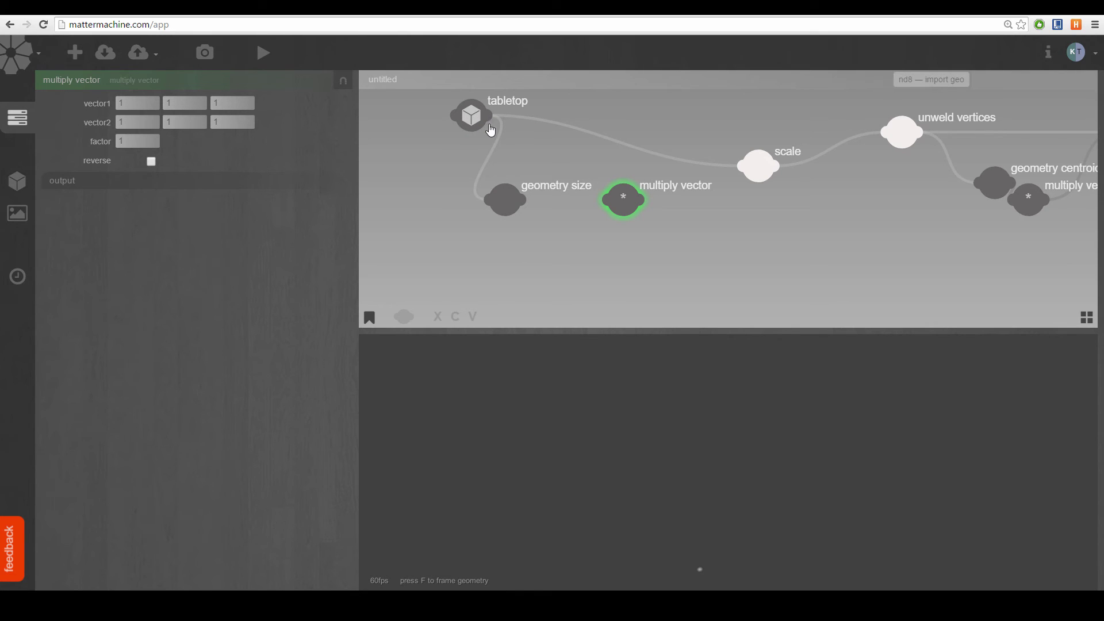
left_click_drag(615, 209, 649, 216)
- Add two divide nodes one above the other below the geometry size node
left_click(499, 214)
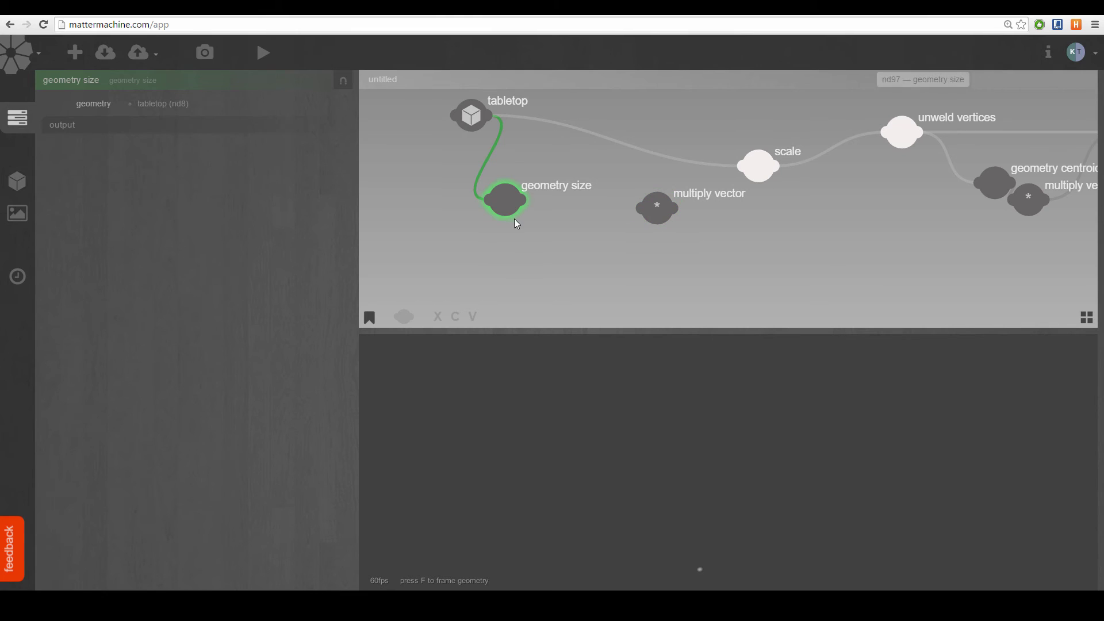
mouse_move(524, 206)
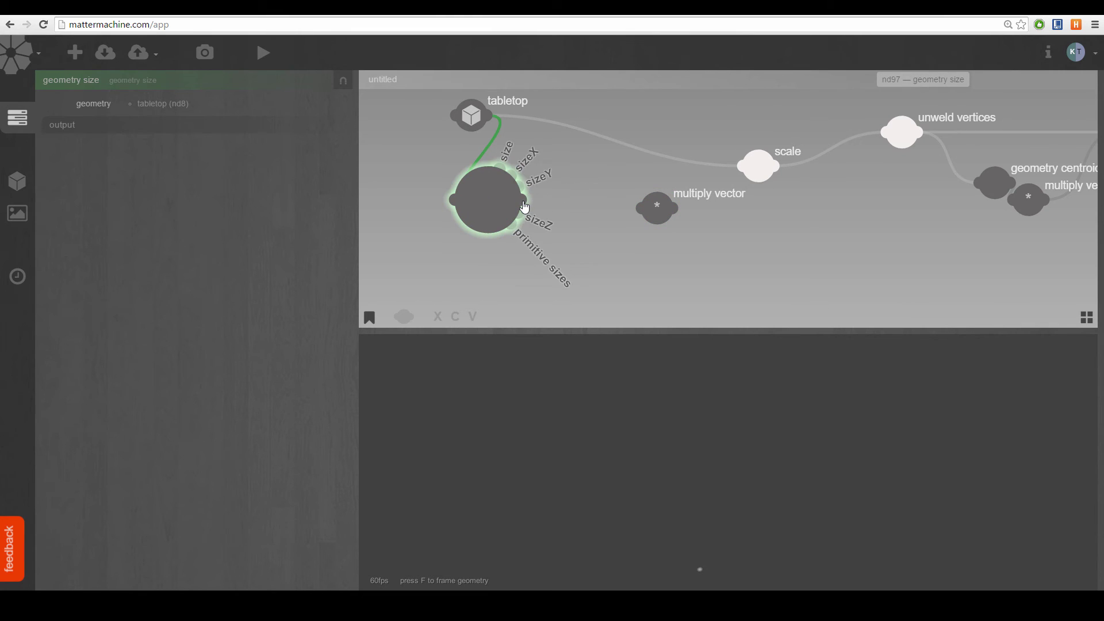
double_click(511, 253)
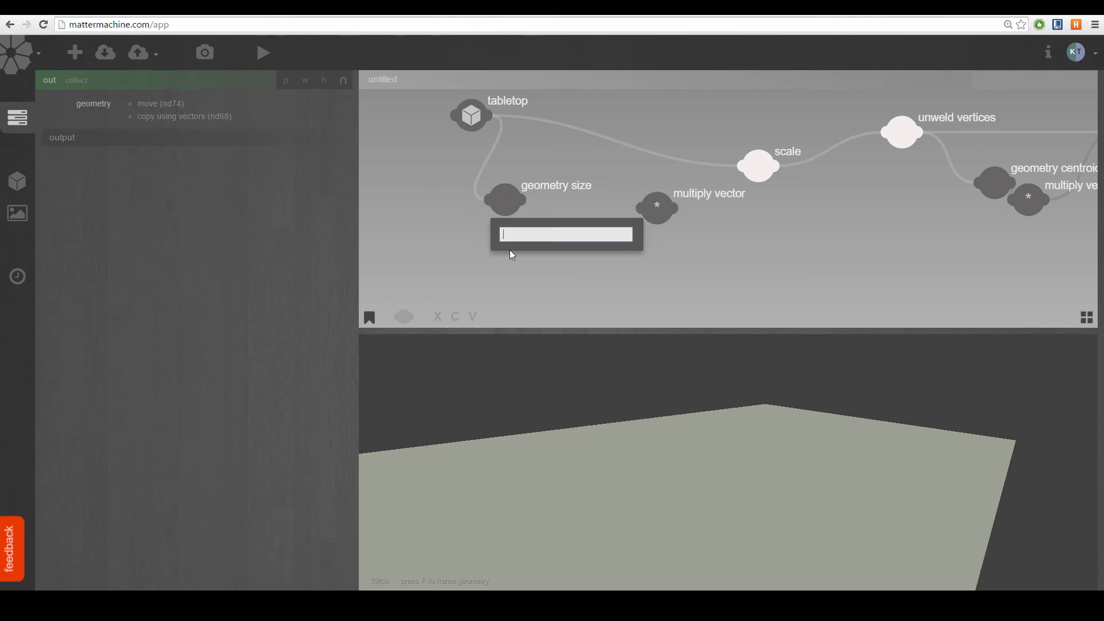
type("div")
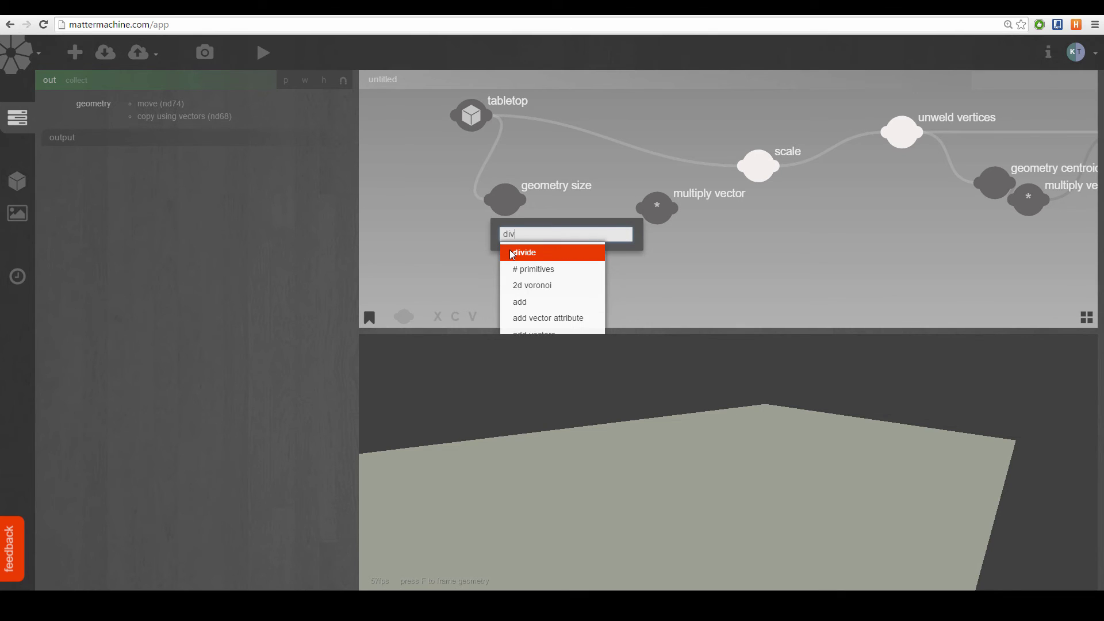
key("Return")
left_click_drag(513, 252, 524, 282)
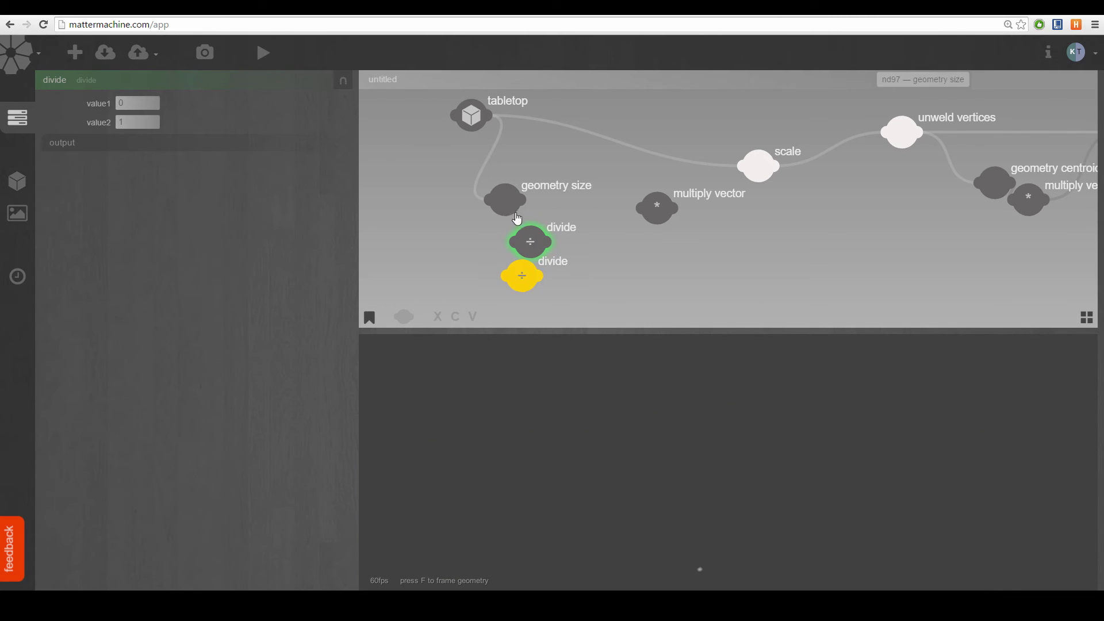
- Connect geometry size's sizeX output to value2 of the upper divide node and set its value1 to 1
mouse_move(489, 153)
left_click_drag(490, 153, 540, 236)
left_click_drag(136, 104, 50, 109)
type("1")
key("Tab")
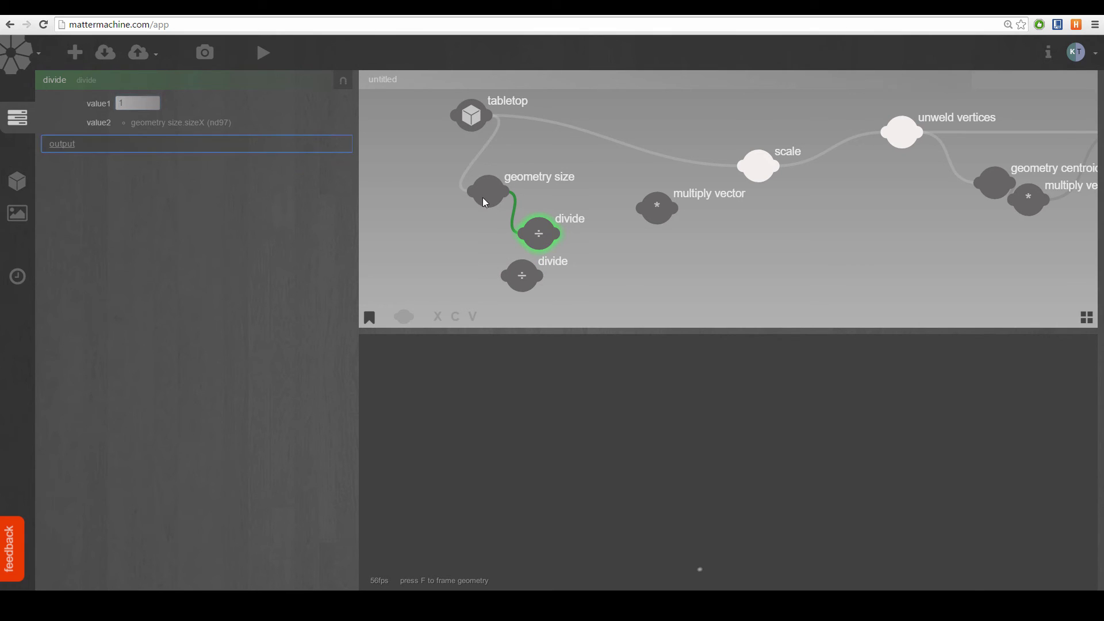
- Align the two divide nodes in a tight vertical stack under the geometry size node
left_click(545, 235)
left_click_drag(534, 243, 519, 235)
left_click(488, 195)
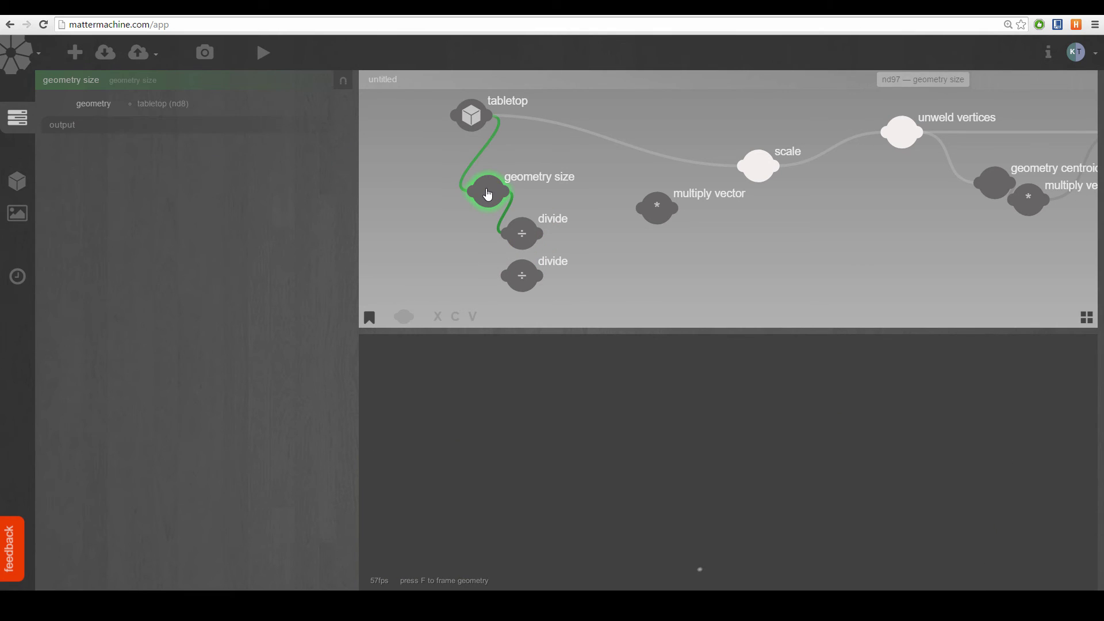
left_click(524, 252)
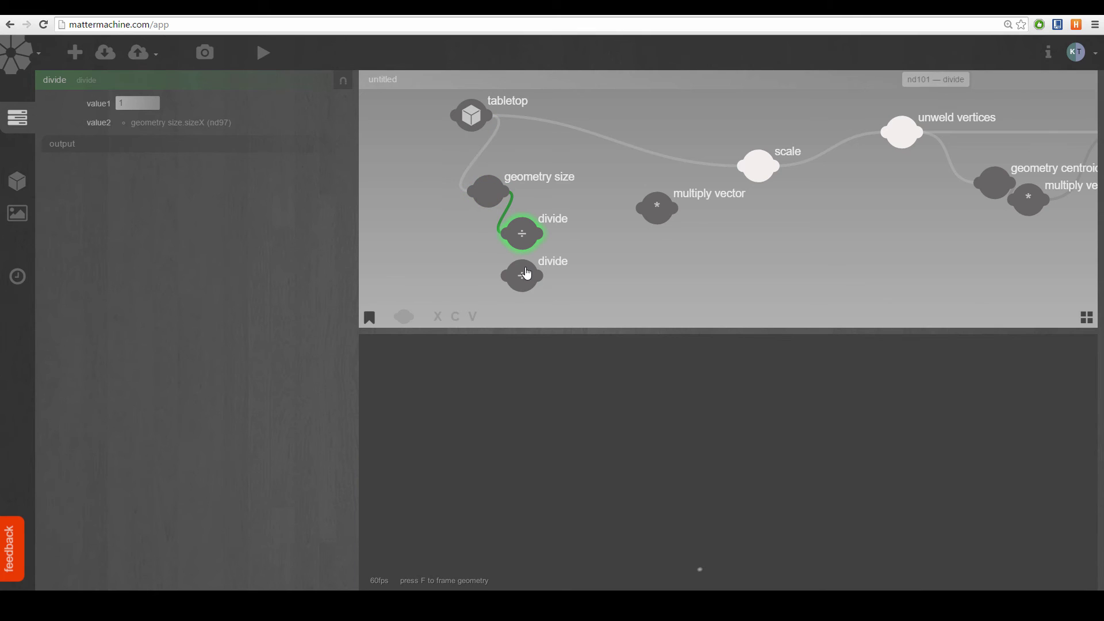
left_click_drag(526, 273, 523, 263)
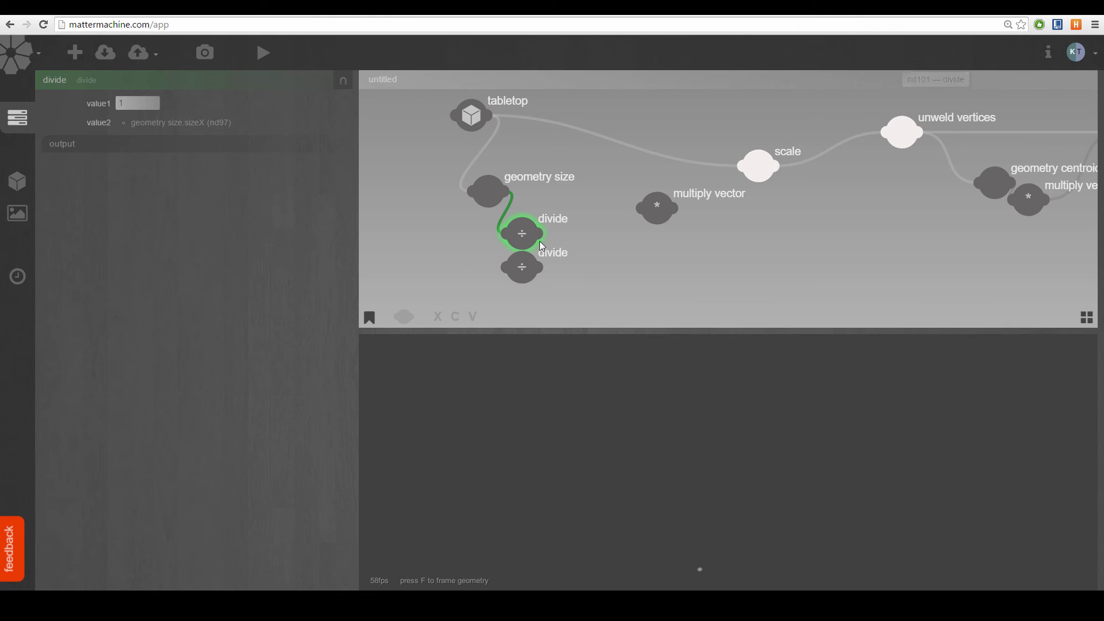
- Connect geometry size's sizeY output to value2 of the second divide node
middle_click_drag(515, 221, 552, 185)
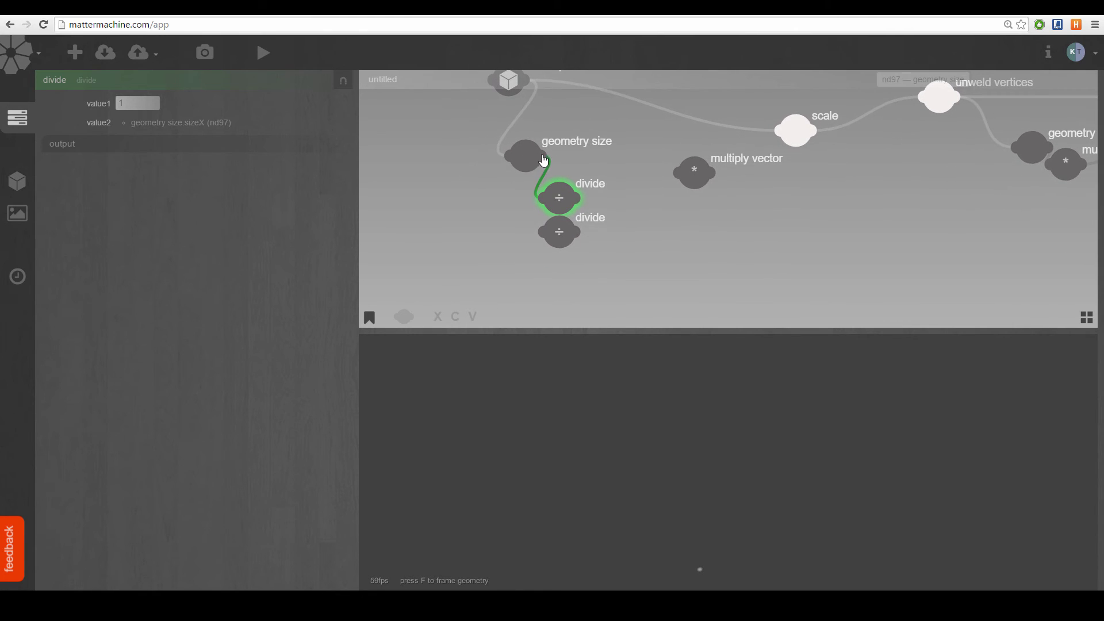
mouse_move(543, 148)
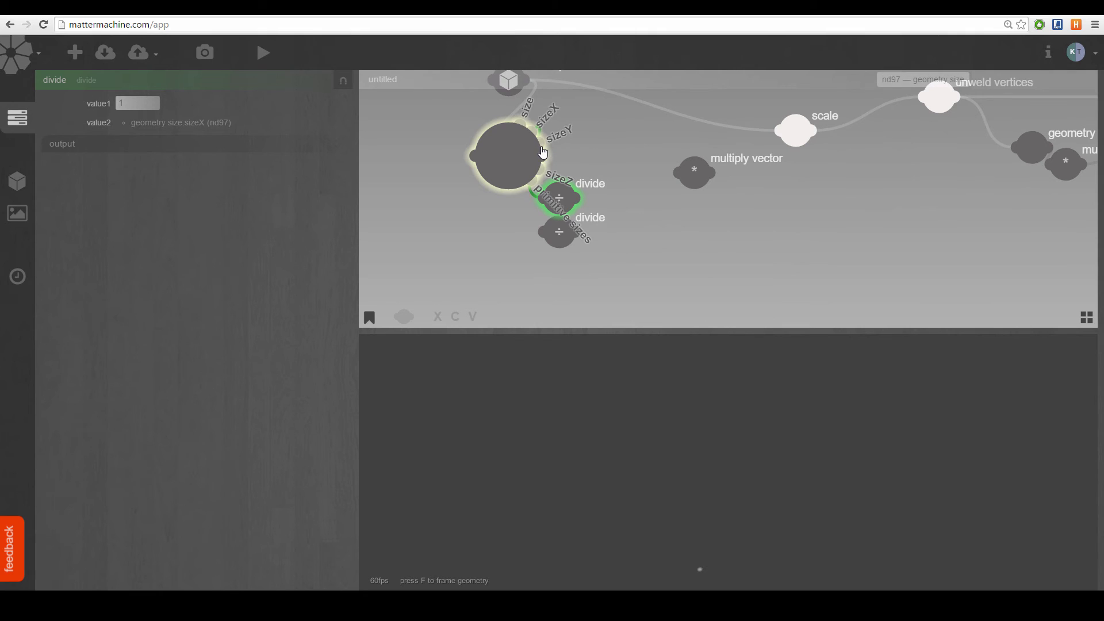
mouse_move(548, 246)
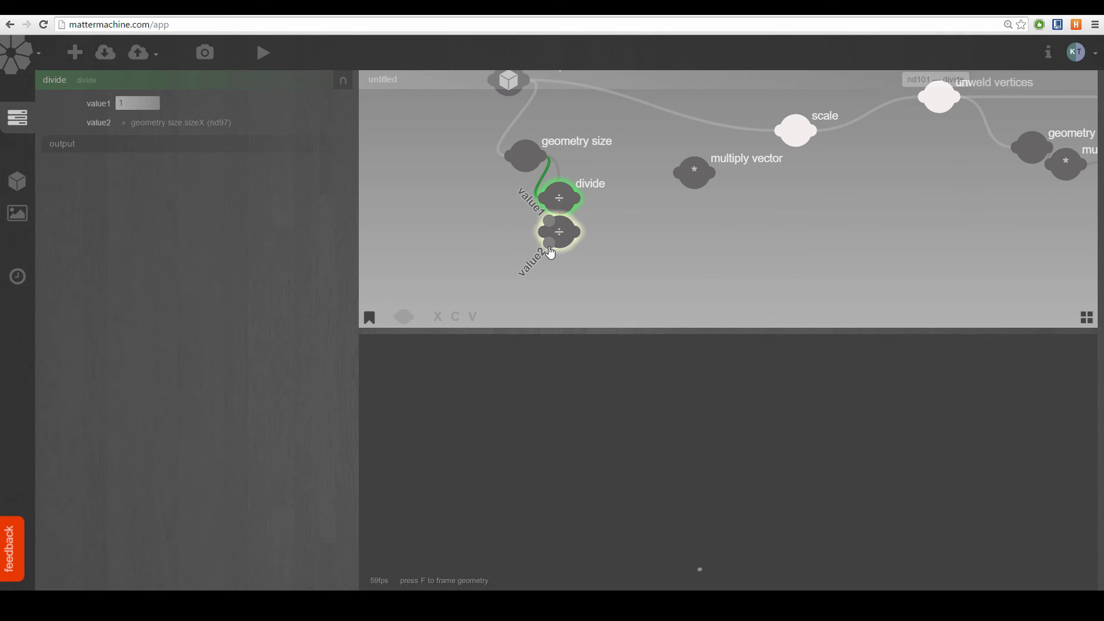
left_click(625, 265)
- Duplicate the second divide node below itself and connect geometry size's sizeZ output to value2 of the copy
left_click(569, 242)
key("ctrl+c")
key("ctrl+v")
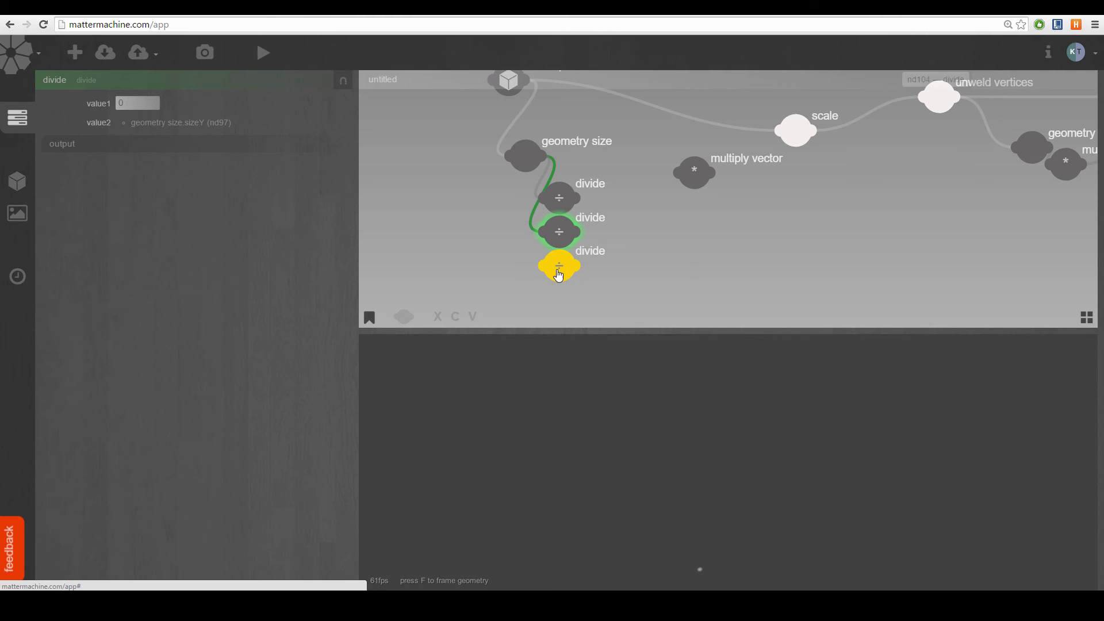
mouse_move(535, 172)
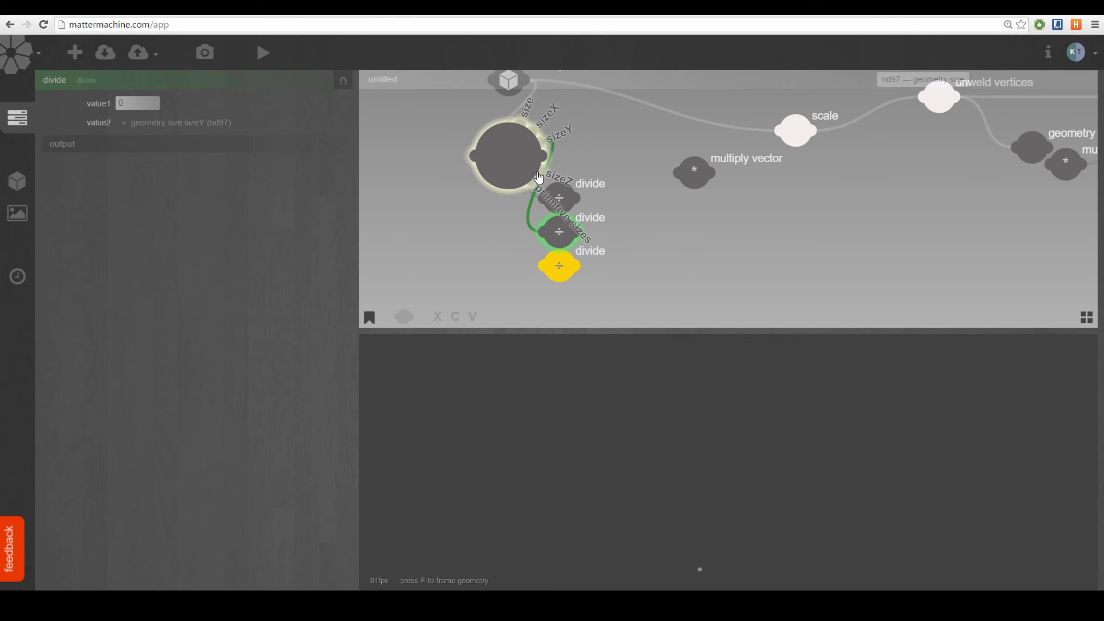
mouse_move(544, 272)
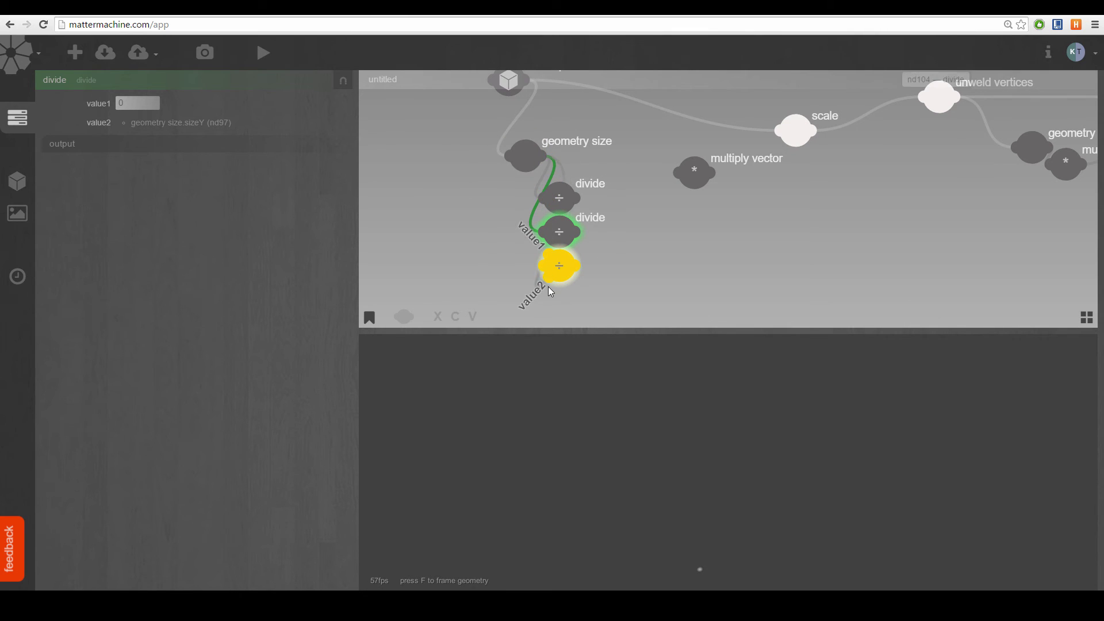
- Set value1 to 1 on the second and third divide nodes
left_click(548, 284)
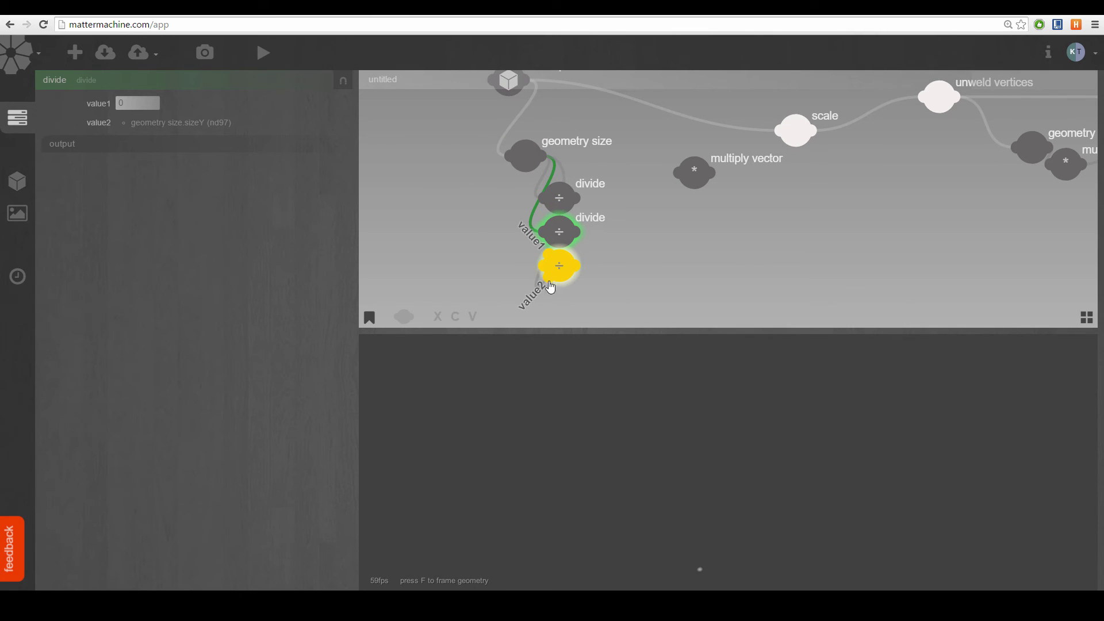
left_click(559, 270)
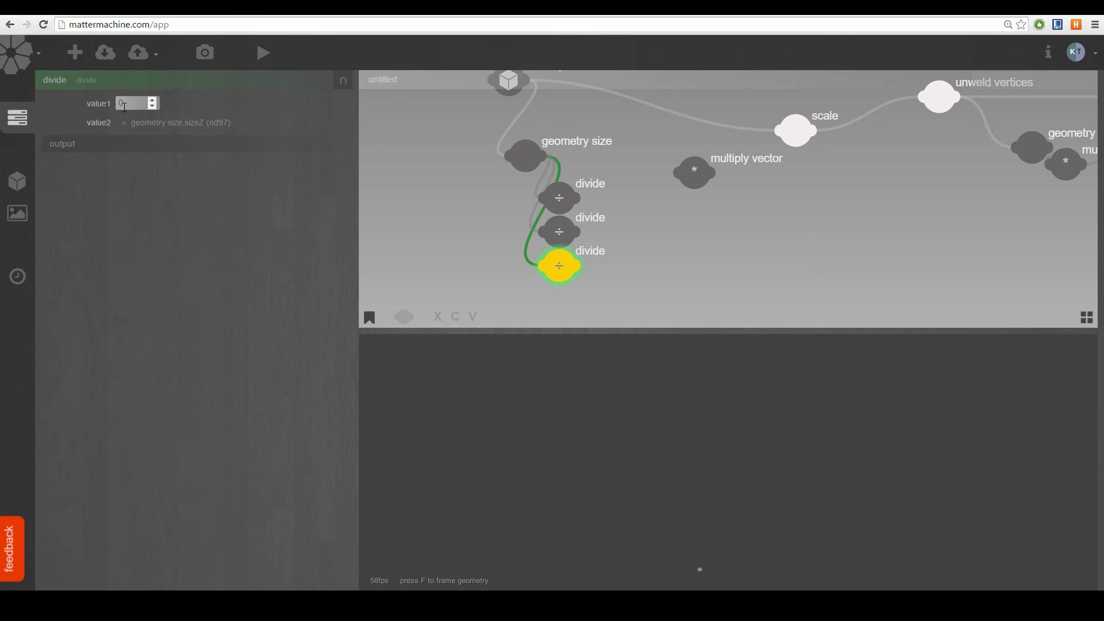
left_click_drag(130, 104, 105, 113)
type("1")
key("Tab")
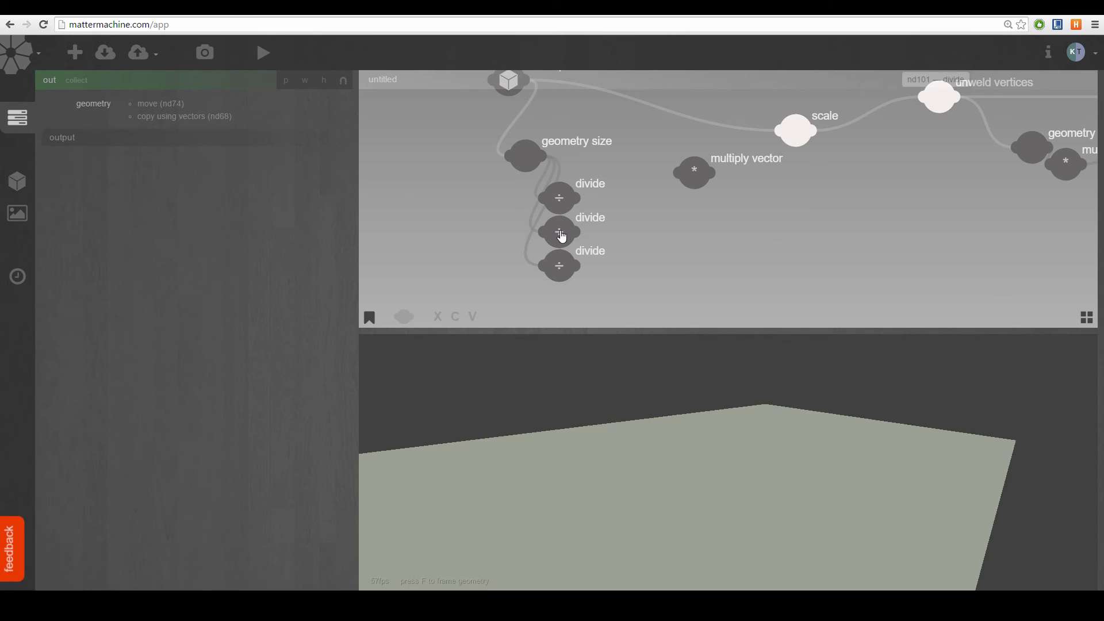
left_click(559, 232)
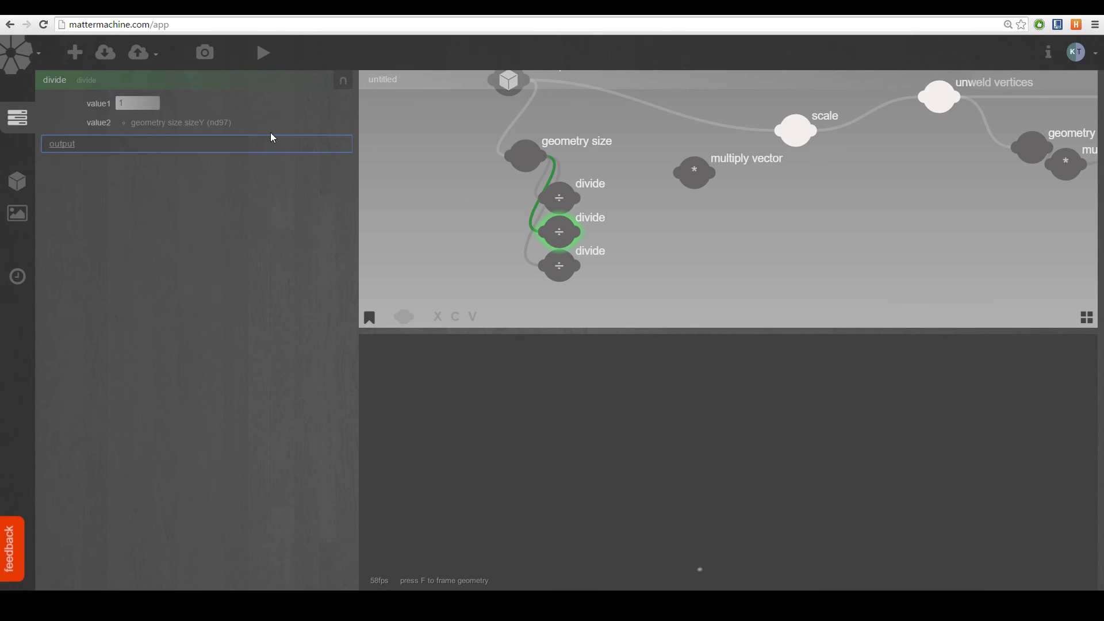
left_click(551, 204)
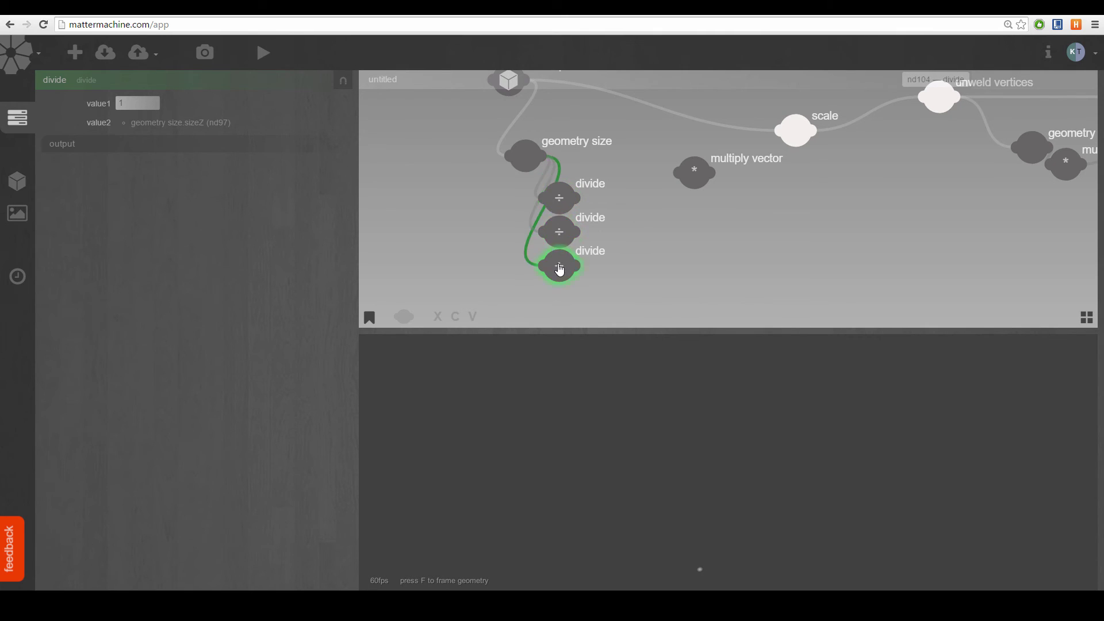
- Move the three divide nodes together slightly down and left beneath the geometry size node
left_click(615, 241)
left_click_drag(520, 291, 536, 223)
left_click(589, 251)
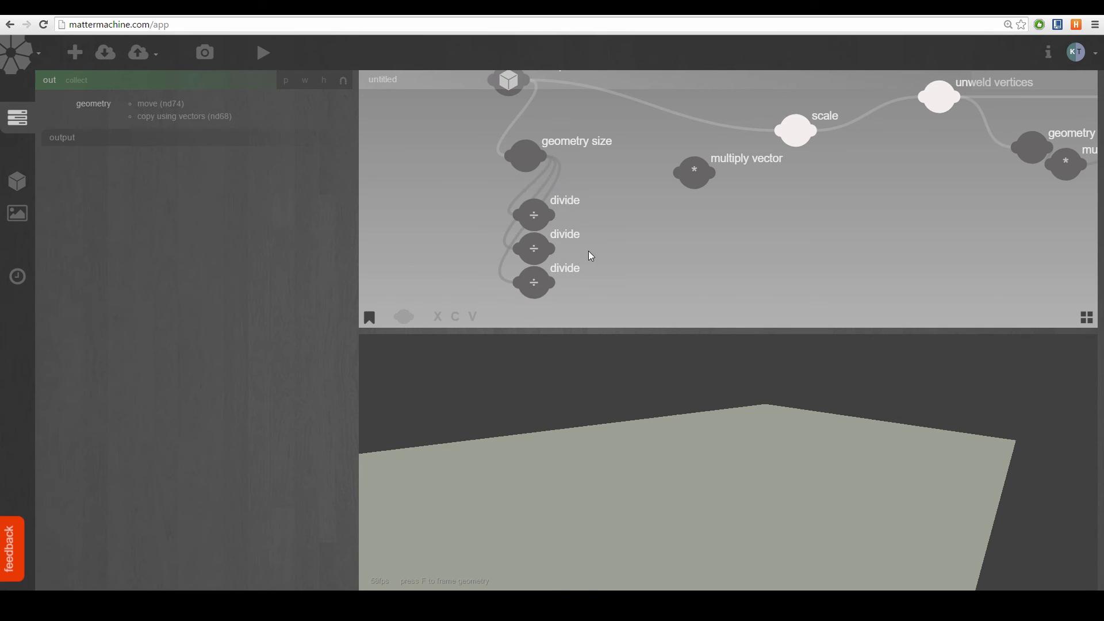
- Add an xyz to vector node beside the divide stack and connect the three divide results to its x, y and z inputs
key("Tab")
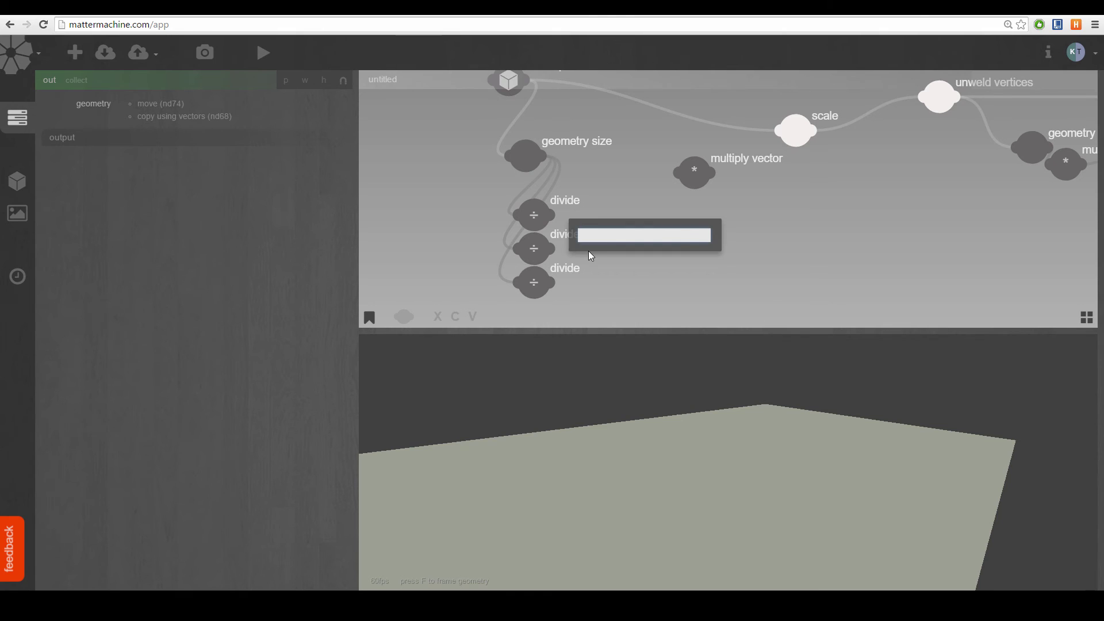
type("xy")
left_click(591, 253)
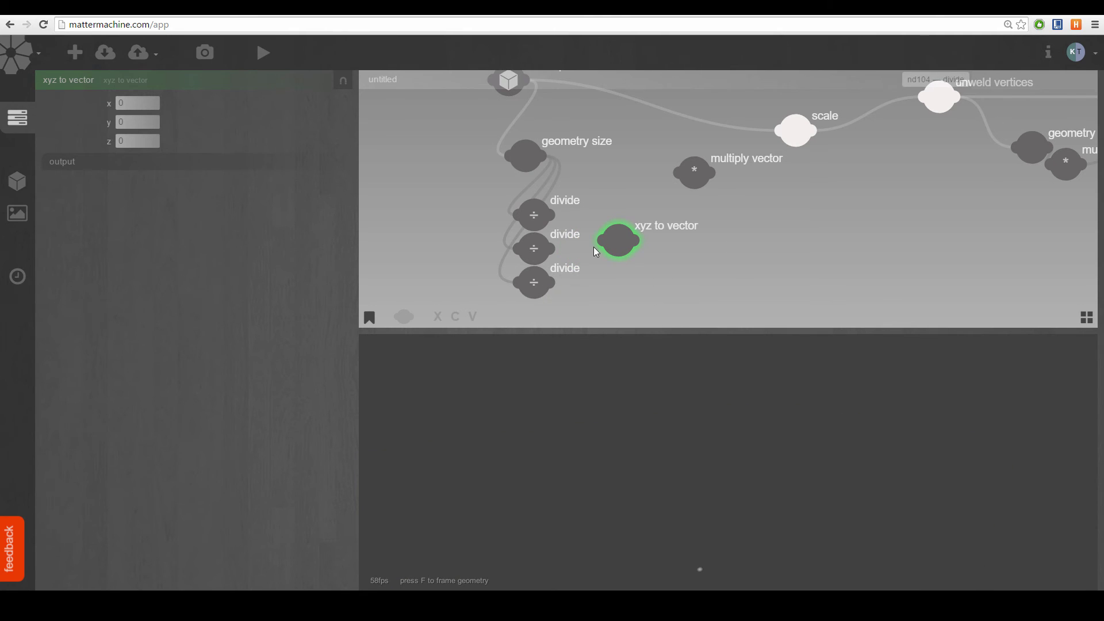
left_click_drag(593, 247, 624, 257)
left_click(709, 251)
left_click(693, 239)
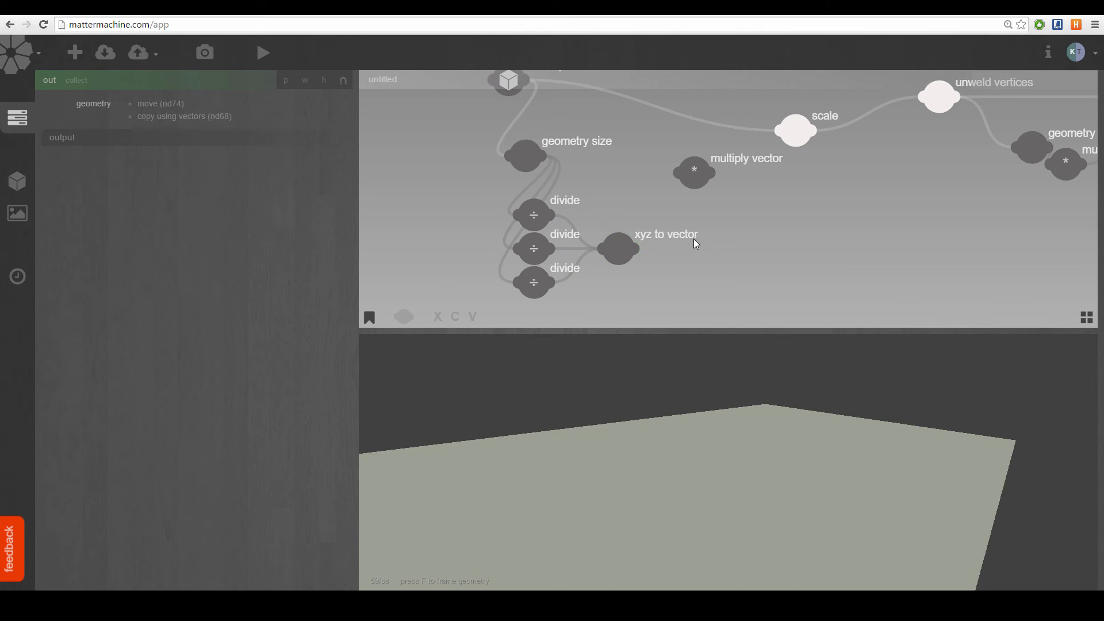
- Move the loose multiply vector node closer and connect the xyz to vector node's vector output to its vector2 input
double_click(695, 240)
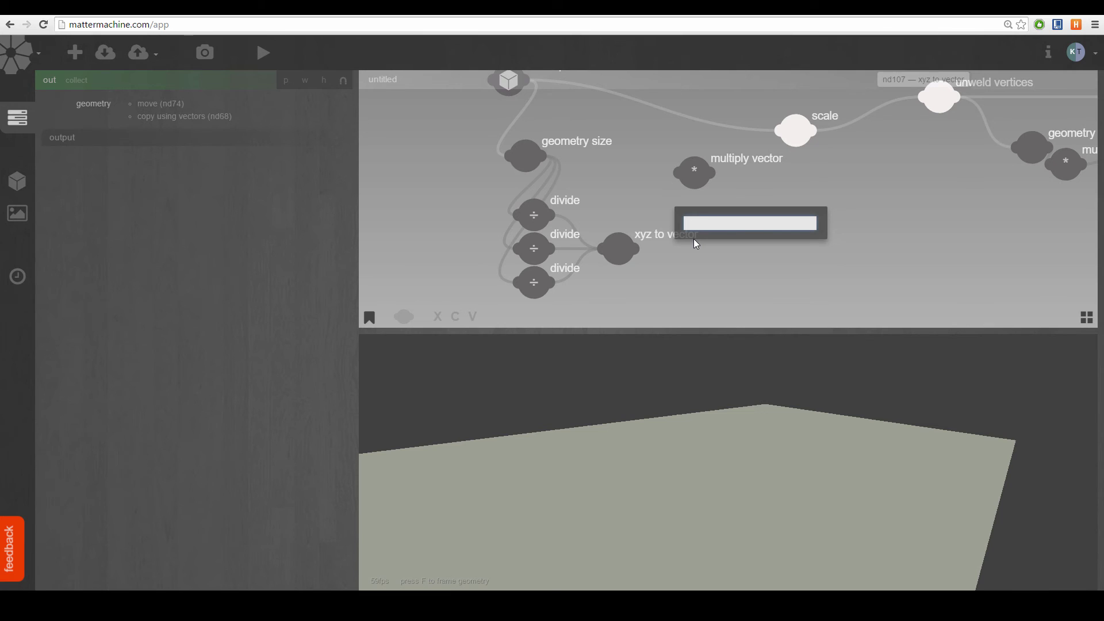
key("Escape")
left_click_drag(703, 183, 700, 210)
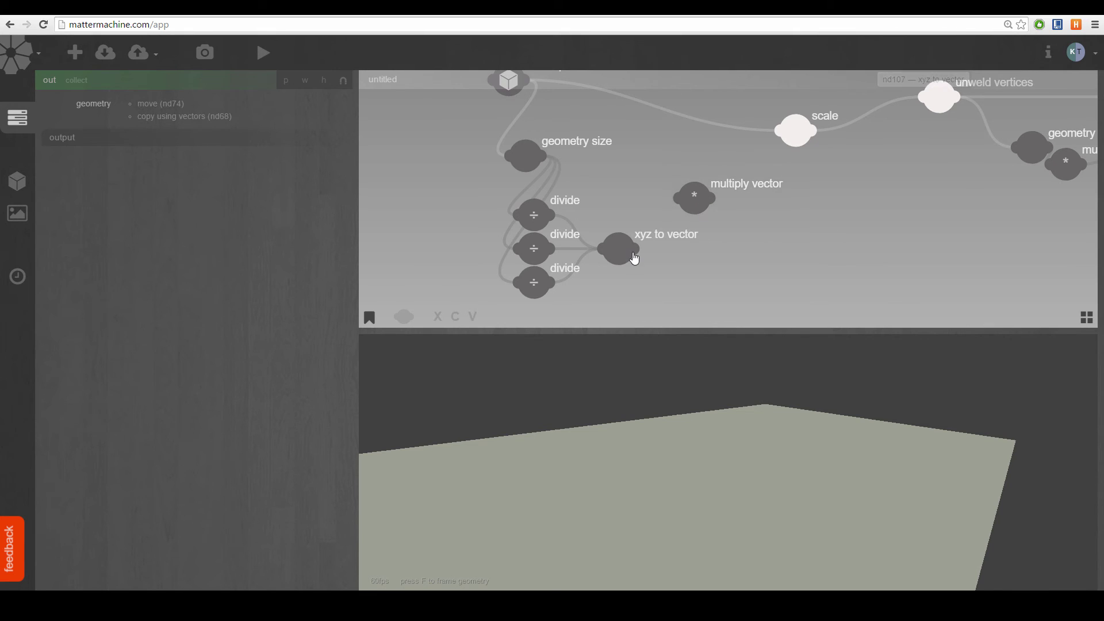
left_click_drag(634, 258, 680, 234)
left_click(694, 209)
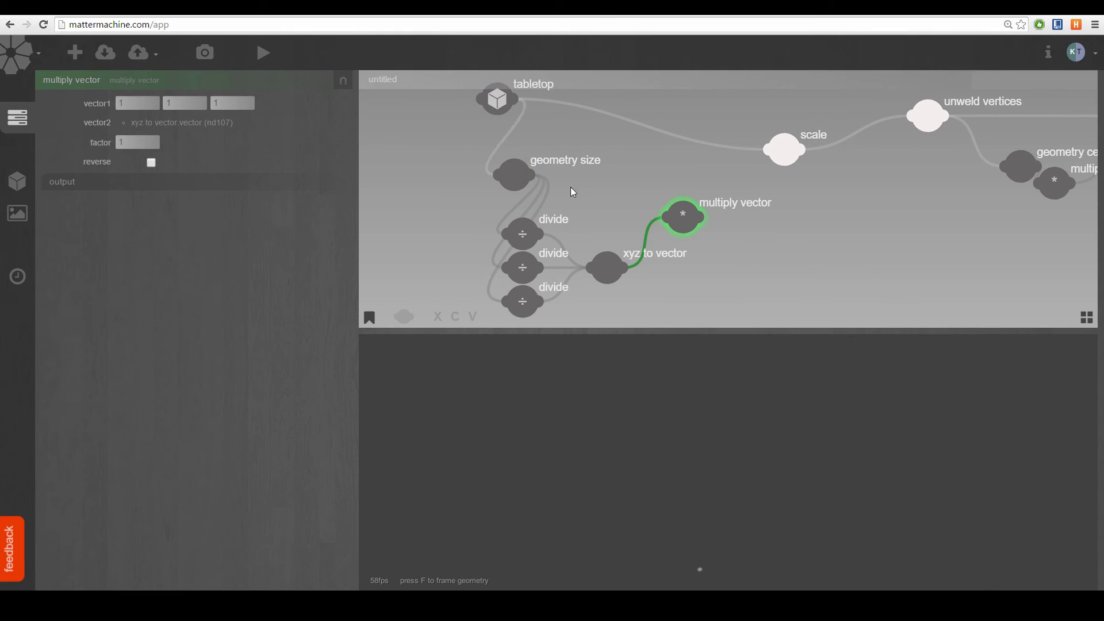
- Shift the geometry size node left and add a second xyz to vector node beside it
mouse_move(573, 190)
left_mouse_down()
mouse_move(556, 197)
mouse_move(571, 206)
left_mouse_up()
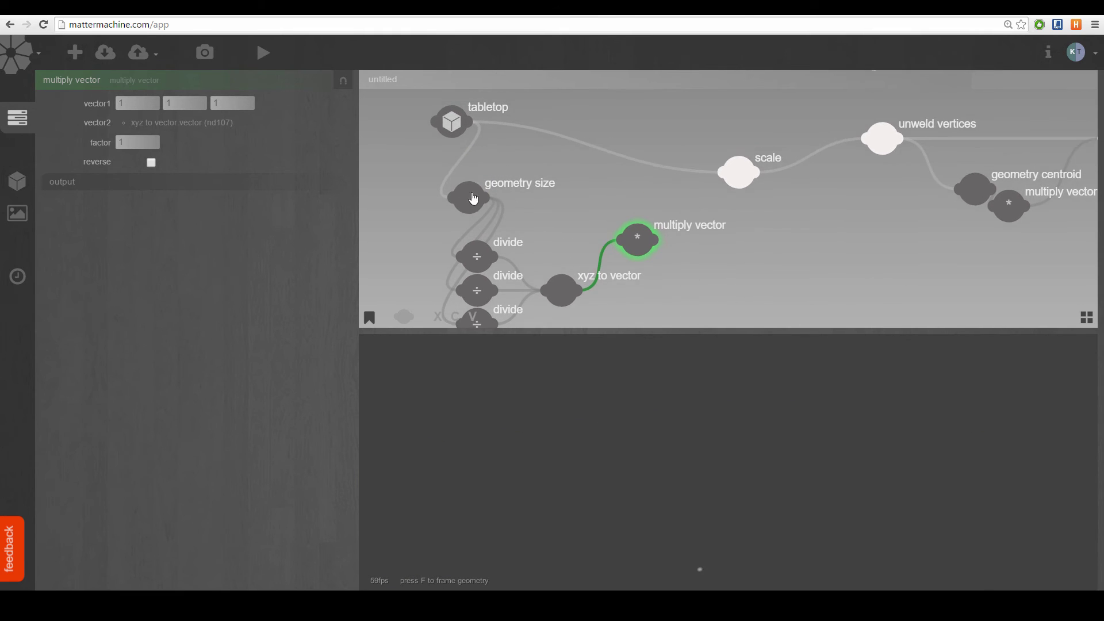
left_click_drag(470, 198, 444, 197)
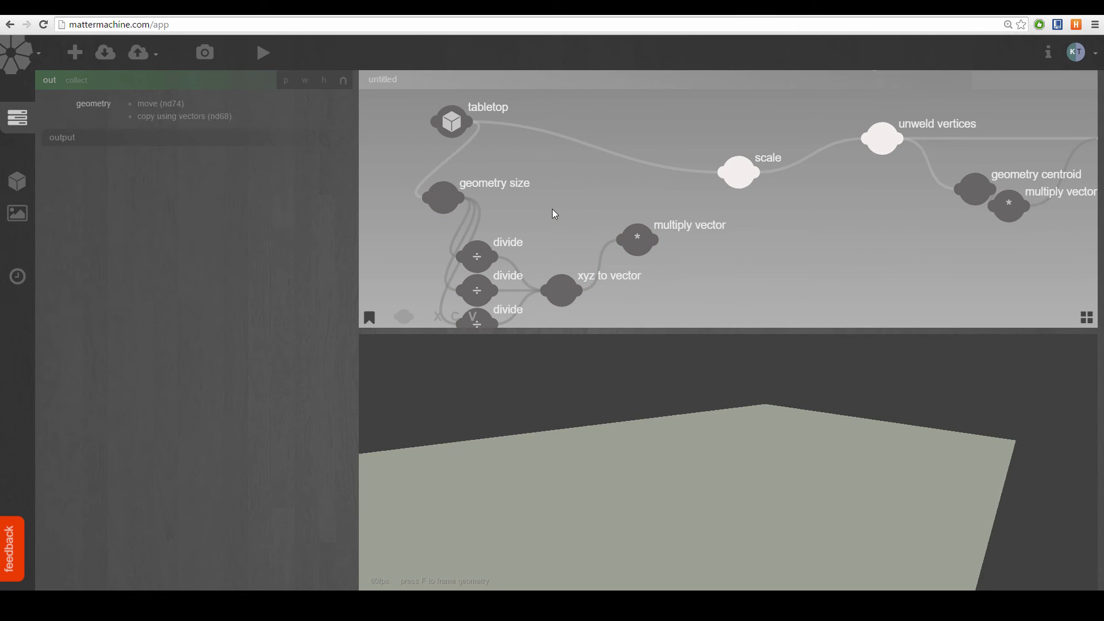
double_click(552, 208)
type("xyz")
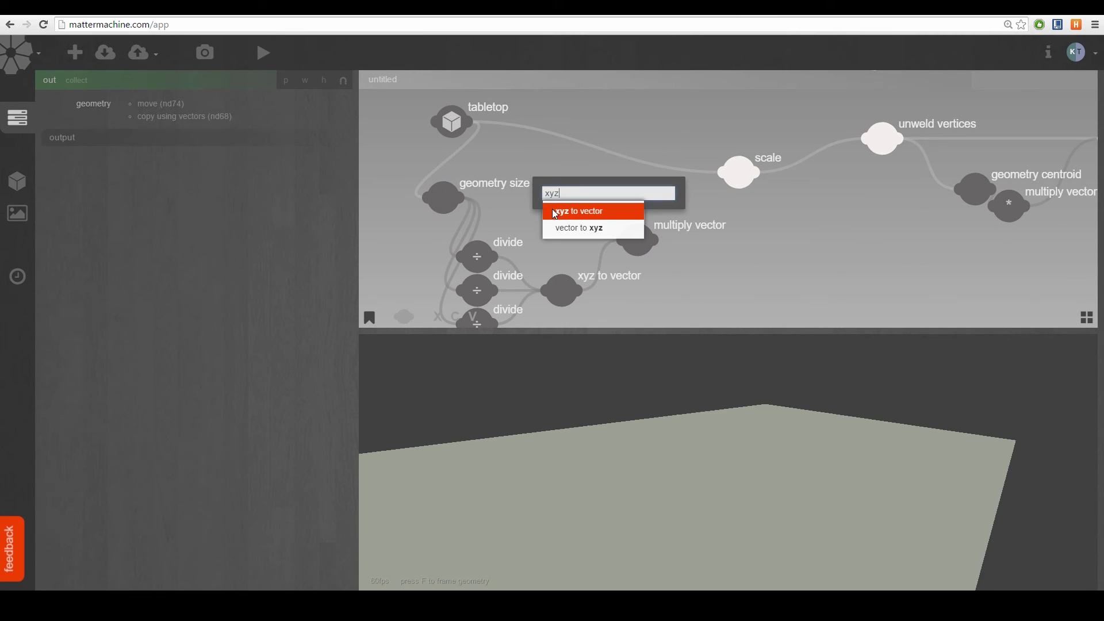
left_click(554, 212)
- Connect geometry size's sizeX, sizeY and sizeZ to the new node's x, y and z, and its vector output to multiply vector's vector1
mouse_move(448, 177)
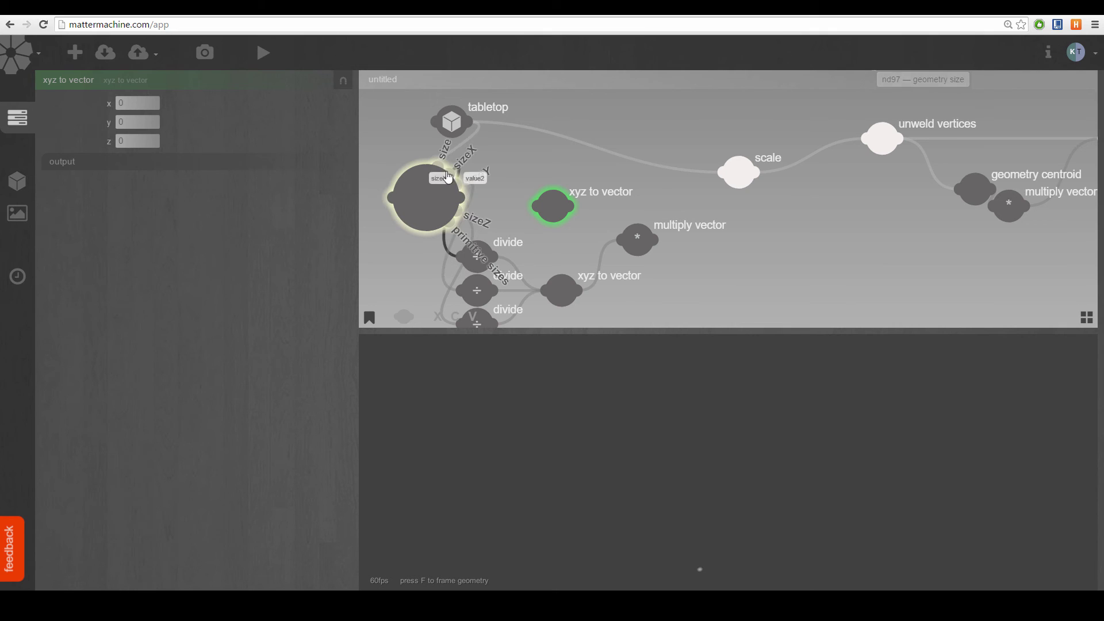
left_click_drag(448, 178, 538, 205)
mouse_move(461, 200)
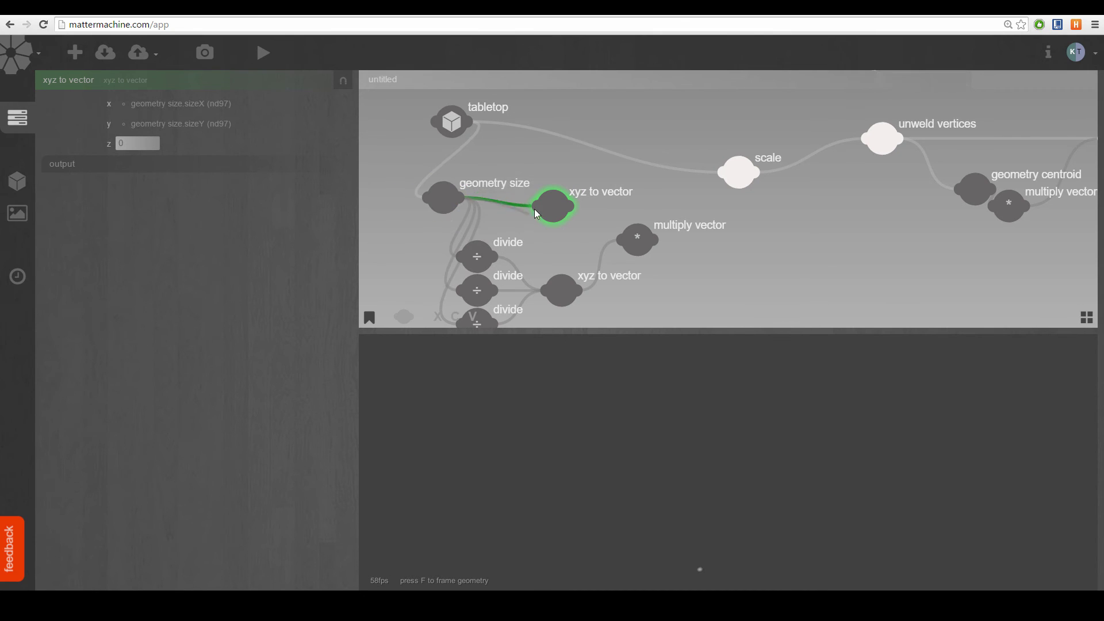
mouse_move(539, 223)
left_click_drag(539, 223, 540, 220)
left_click_drag(587, 191, 601, 214)
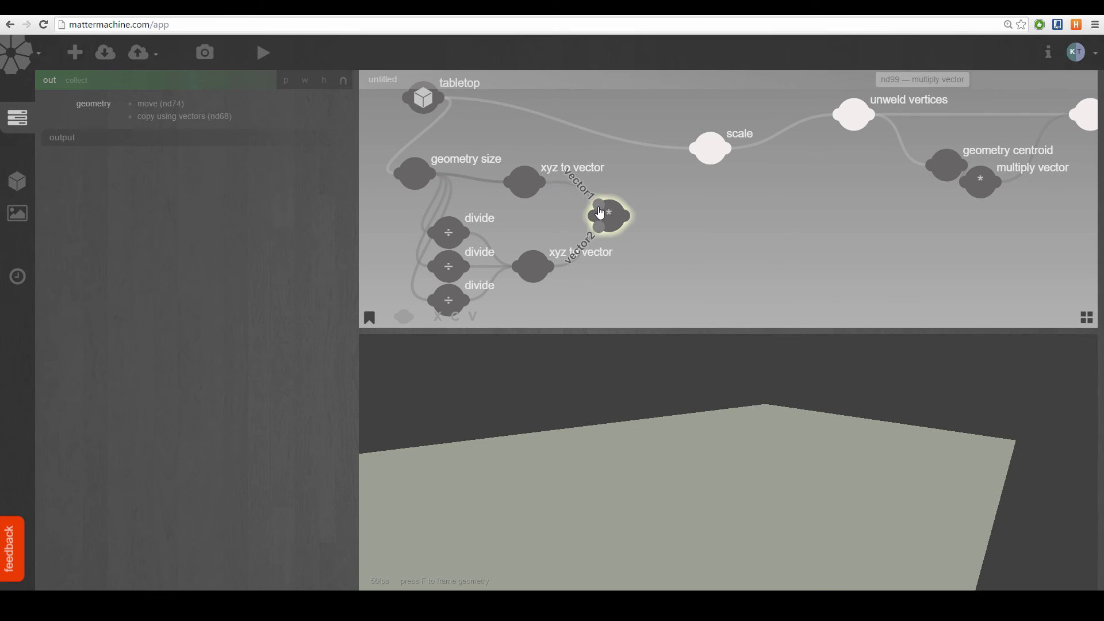
left_click(613, 223)
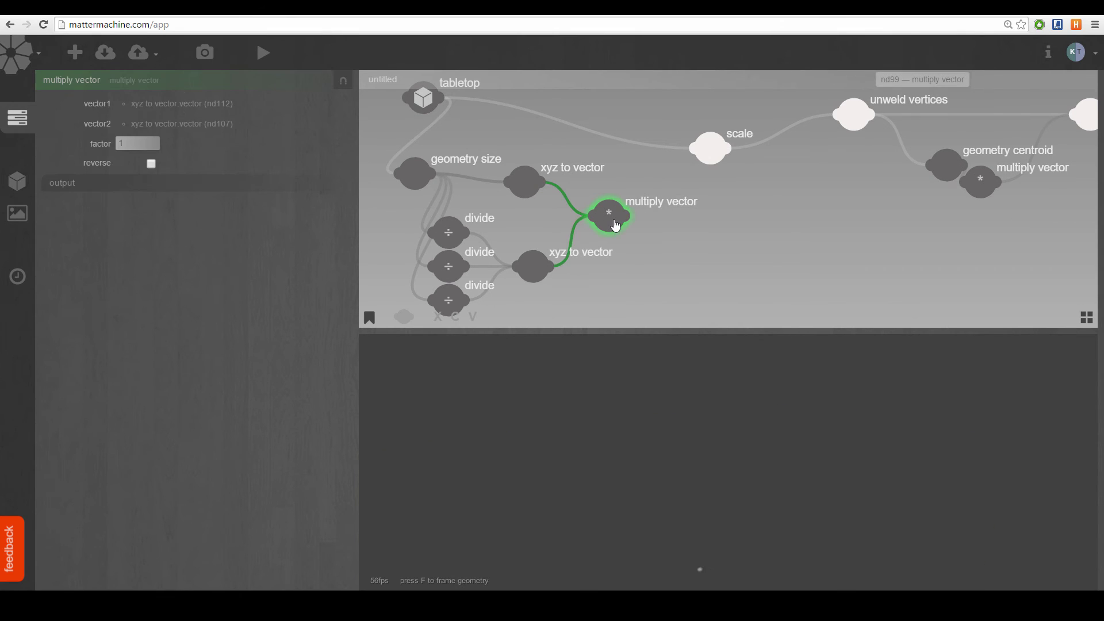
- Add a scale node beside multiply vector, feeding its geometry from tabletop and its scale from multiply vector's result
left_click_drag(683, 223, 609, 226)
double_click(612, 222)
type("scale")
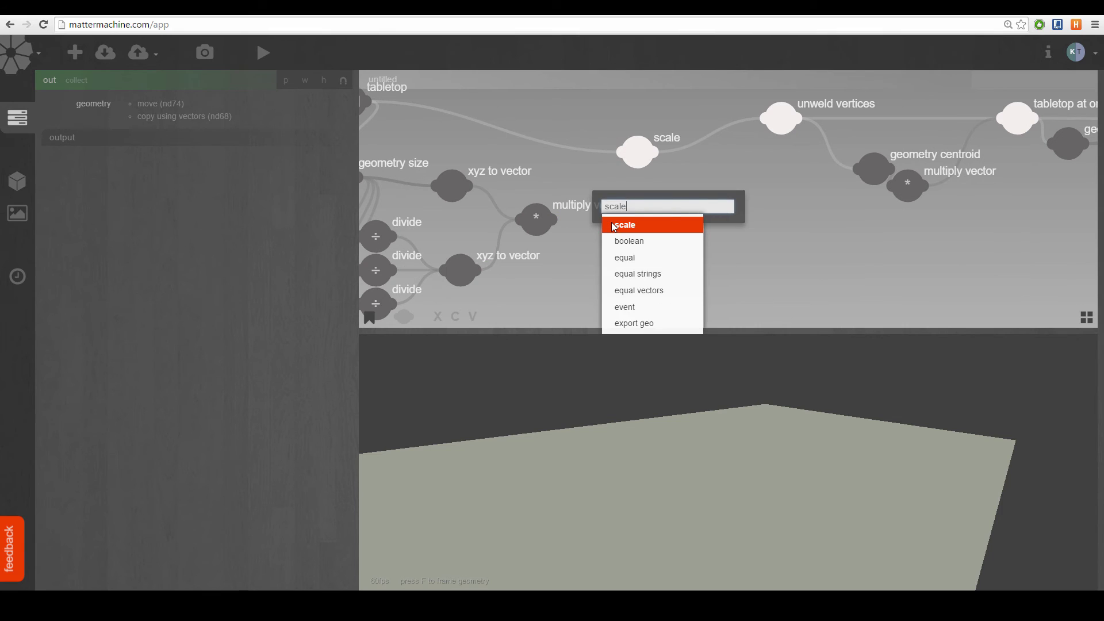
left_click(614, 226)
left_click_drag(615, 224, 649, 222)
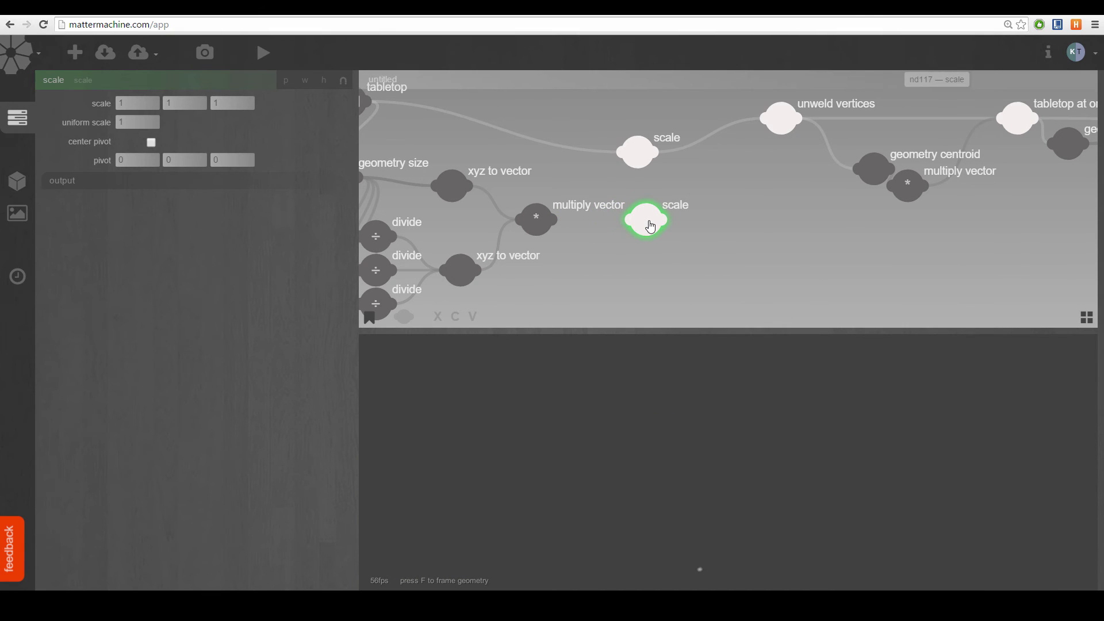
left_click_drag(371, 102, 648, 231)
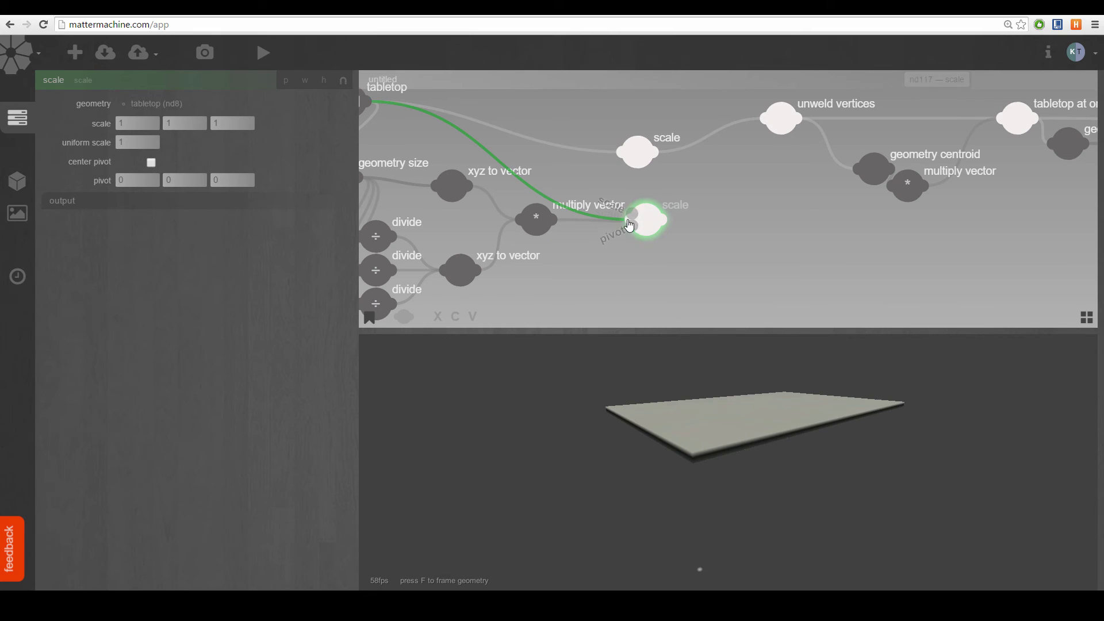
mouse_move(634, 215)
left_click_drag(633, 211, 636, 209)
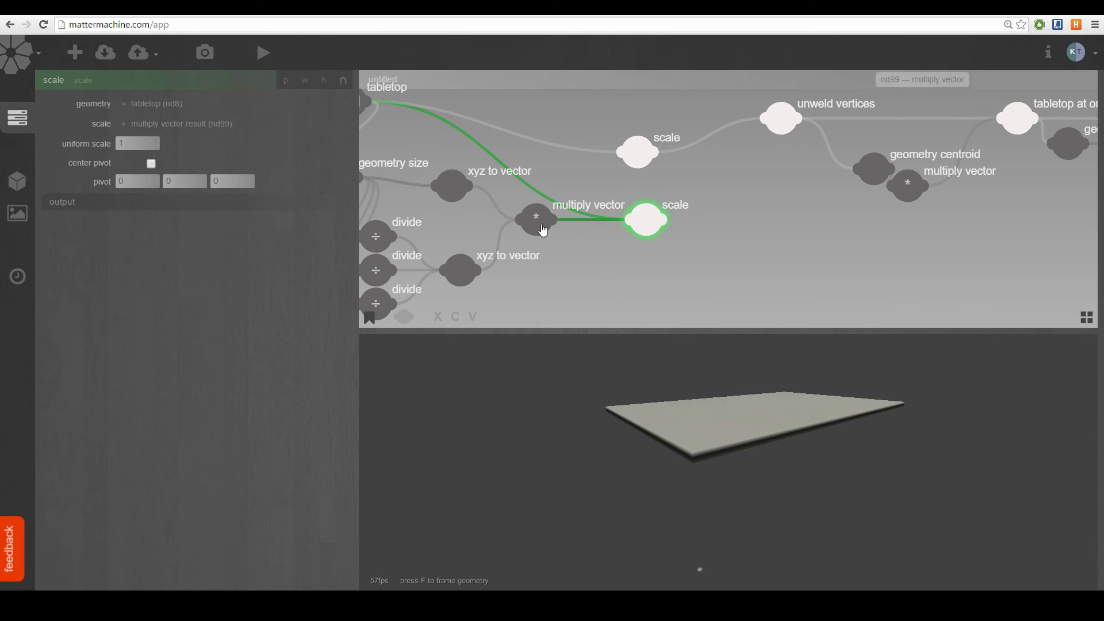
- Delete the multiply vector node together with the upper xyz to vector node
left_click(543, 228)
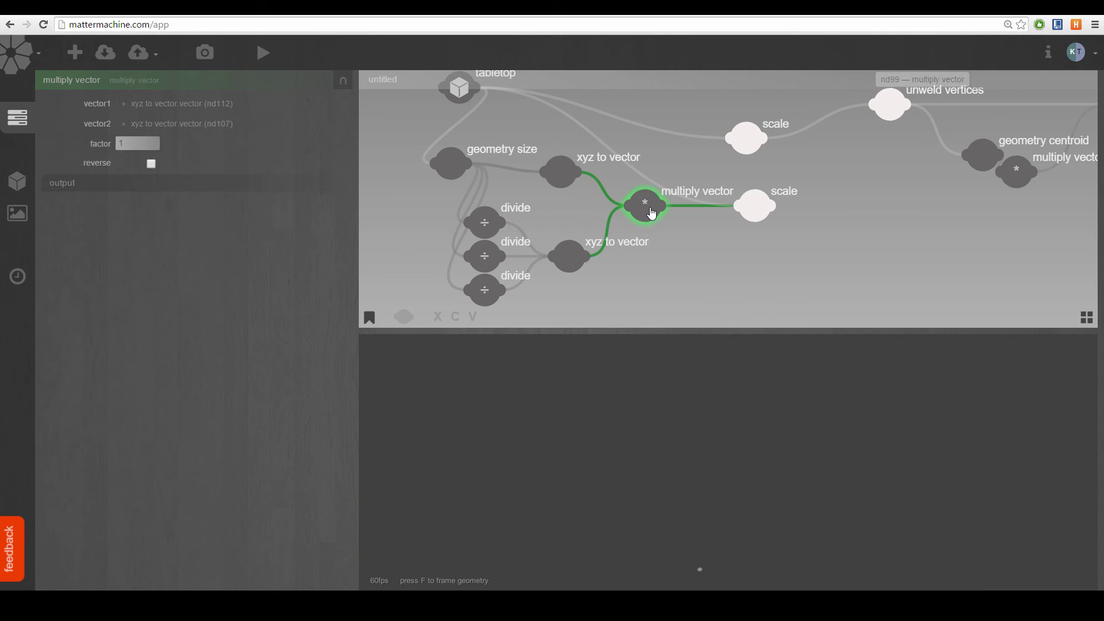
left_click_drag(664, 227, 553, 156)
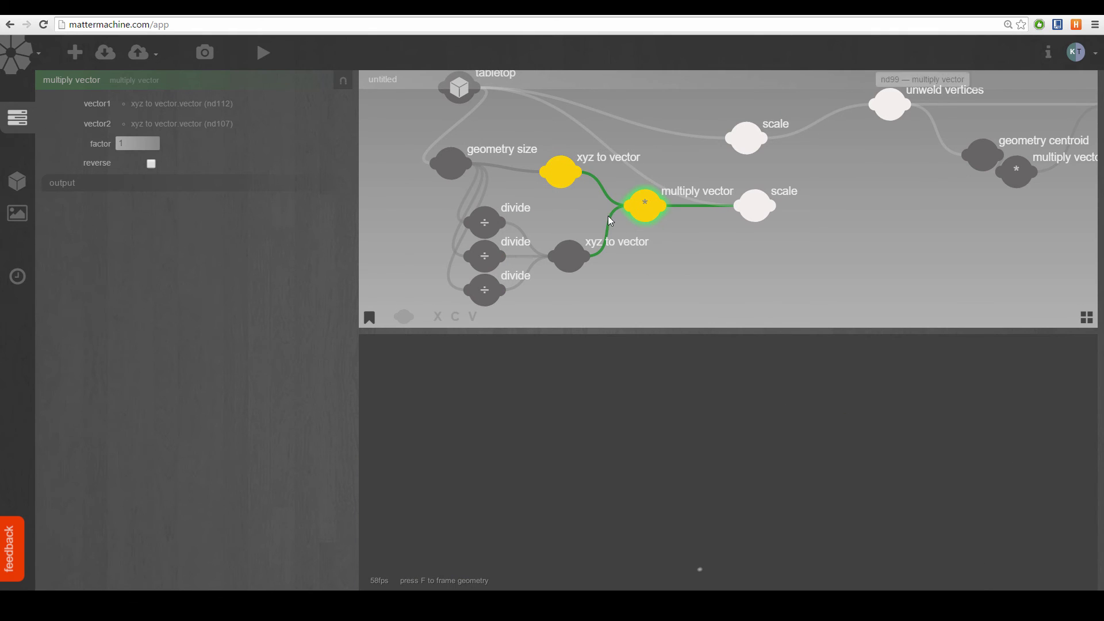
right_click(650, 214)
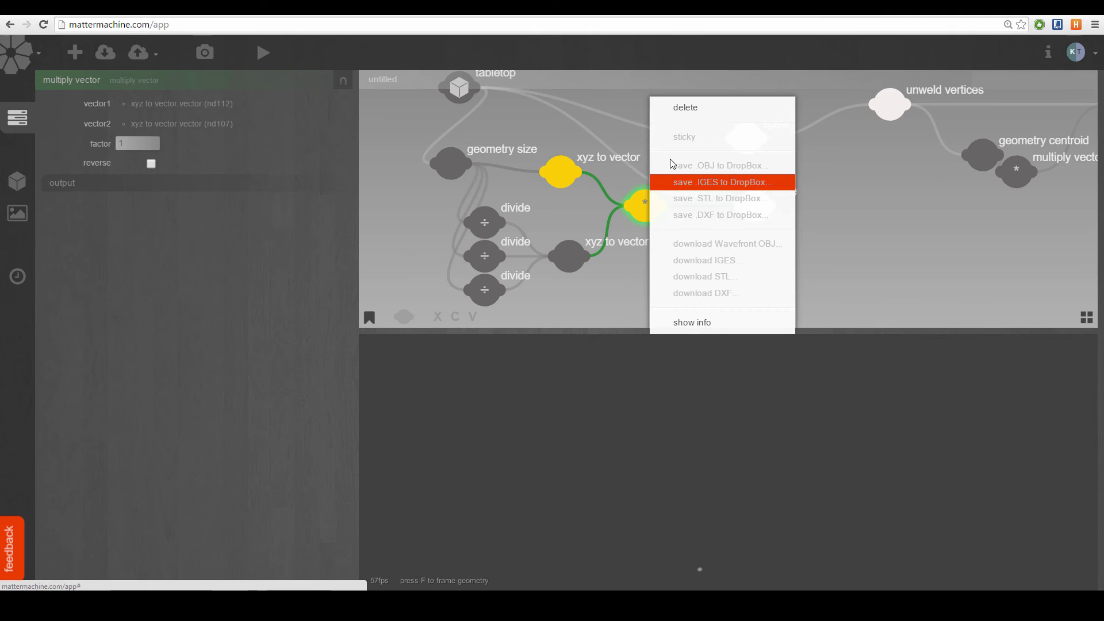
left_click(676, 109)
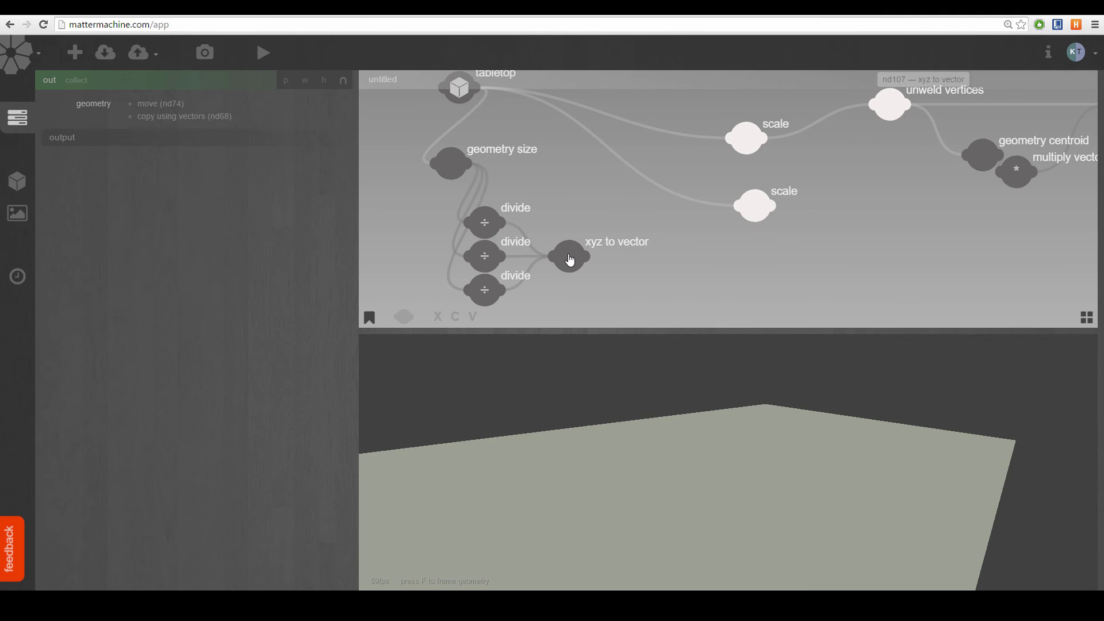
- Connect the remaining xyz to vector node's vector output to the lower scale node's scale input and inspect the framed geometry
left_click(584, 269)
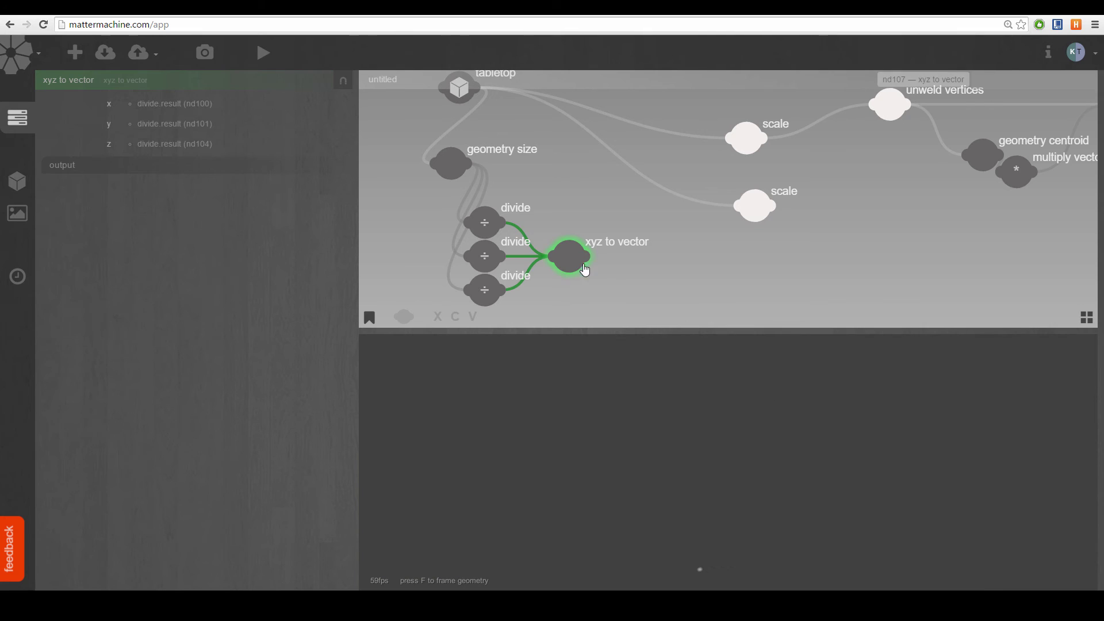
left_click(489, 224)
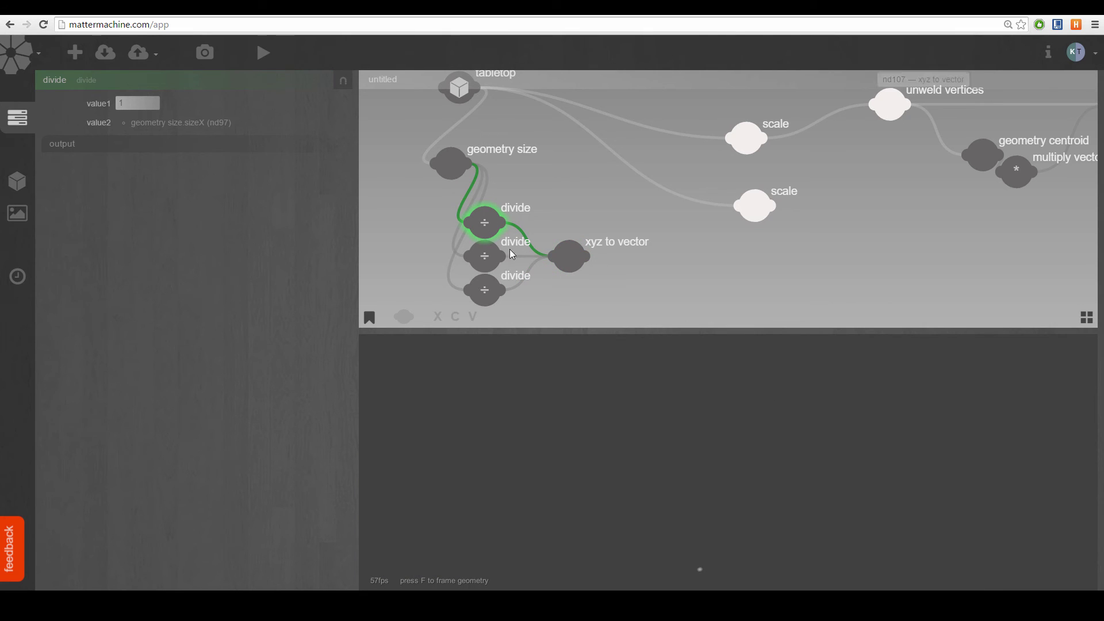
mouse_move(594, 260)
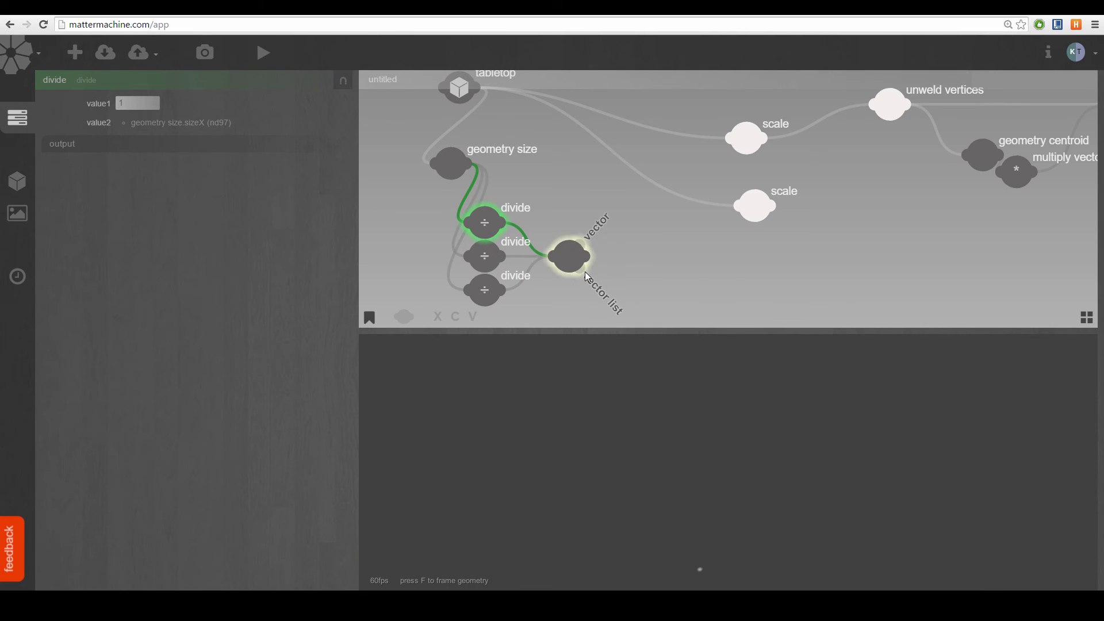
left_click_drag(584, 240, 746, 197)
left_click(753, 207)
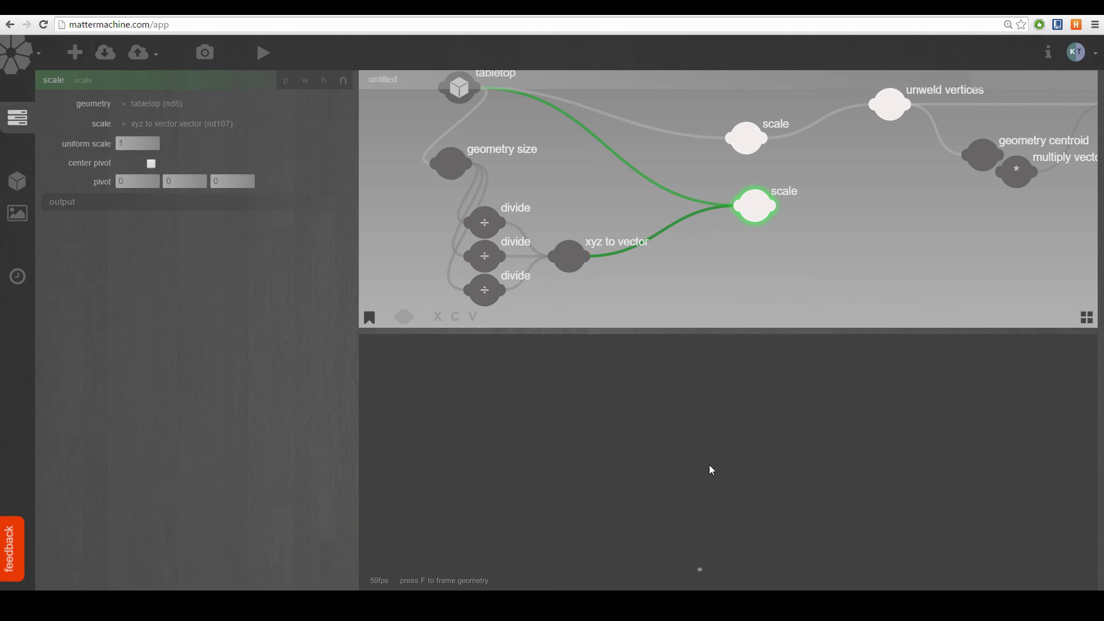
key("f")
left_click_drag(703, 451, 785, 505)
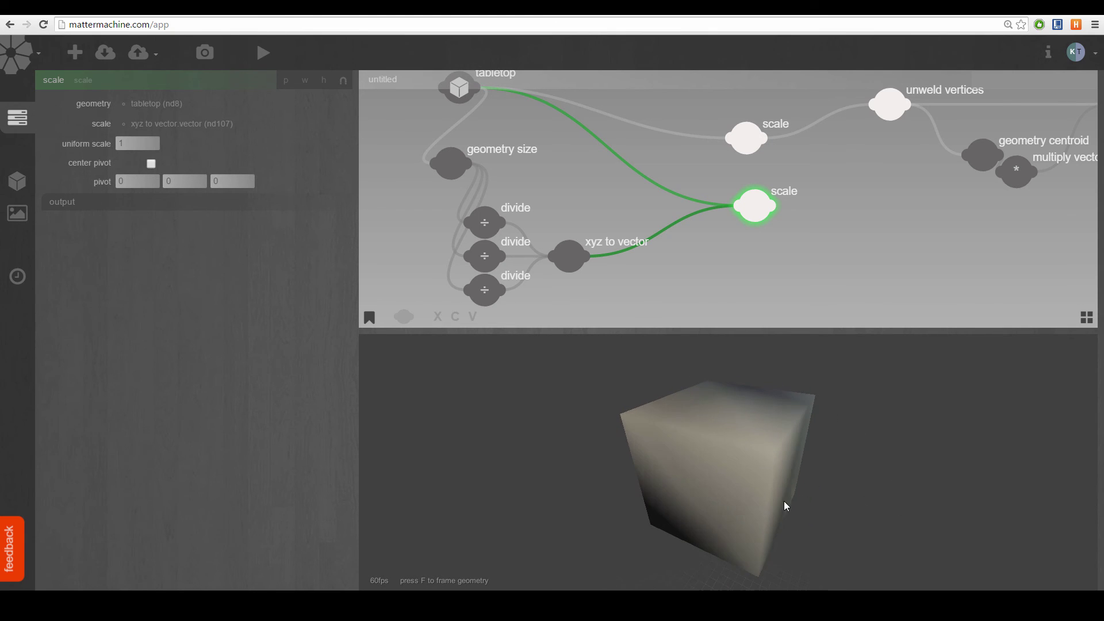
- Move the tabletop node down and left so it sits beside the geometry size node
left_click_drag(687, 261, 638, 228)
scroll(678, 233, "down", 5)
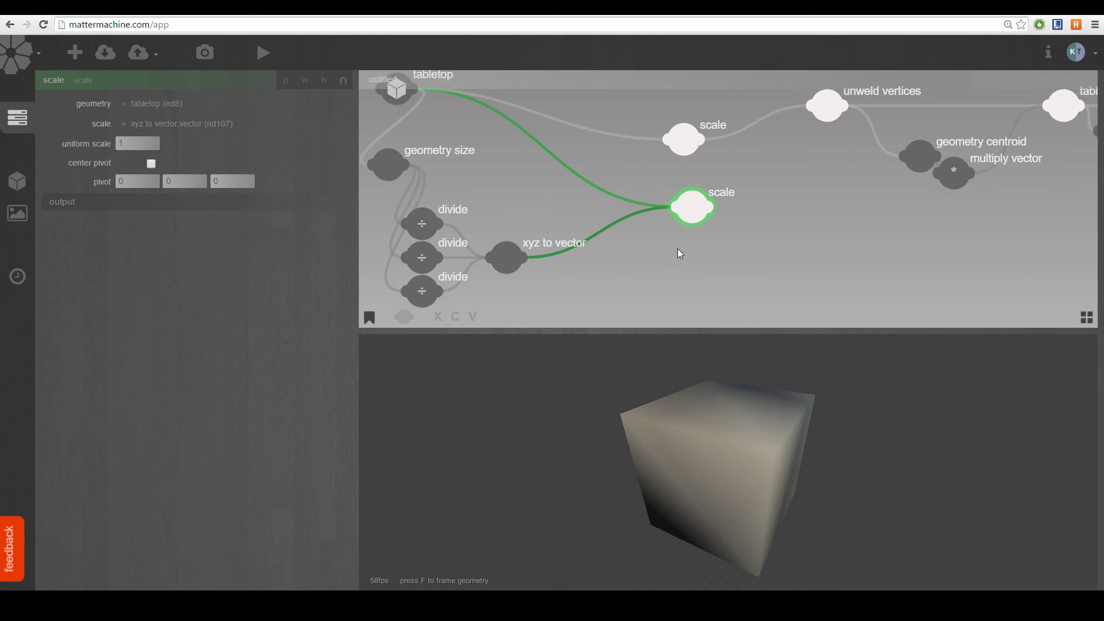
left_click_drag(669, 258, 689, 268)
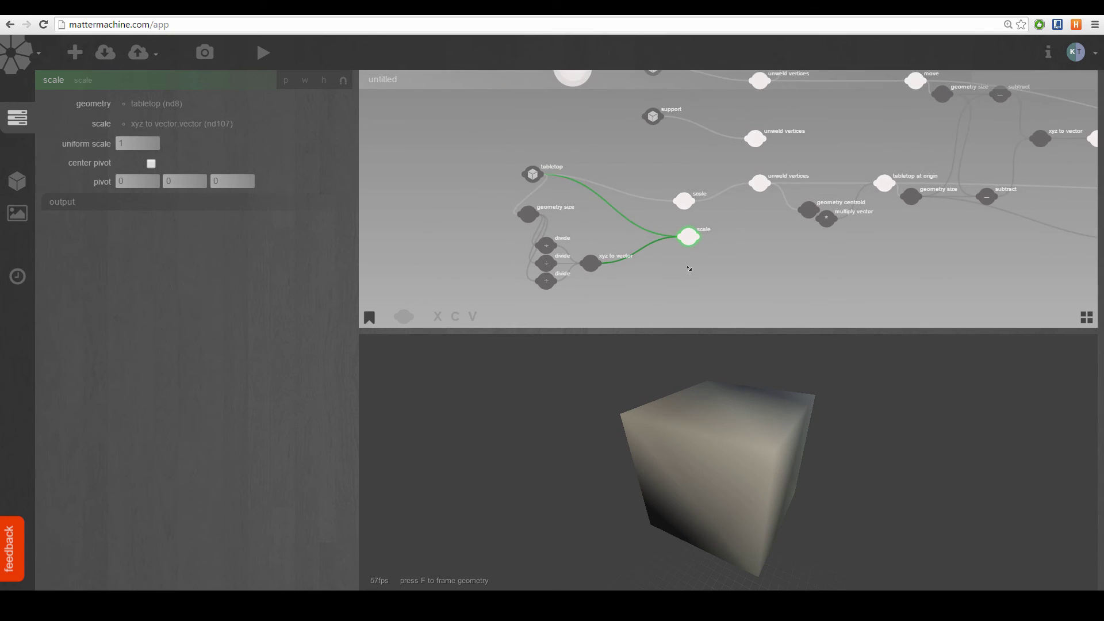
left_click_drag(532, 176, 492, 199)
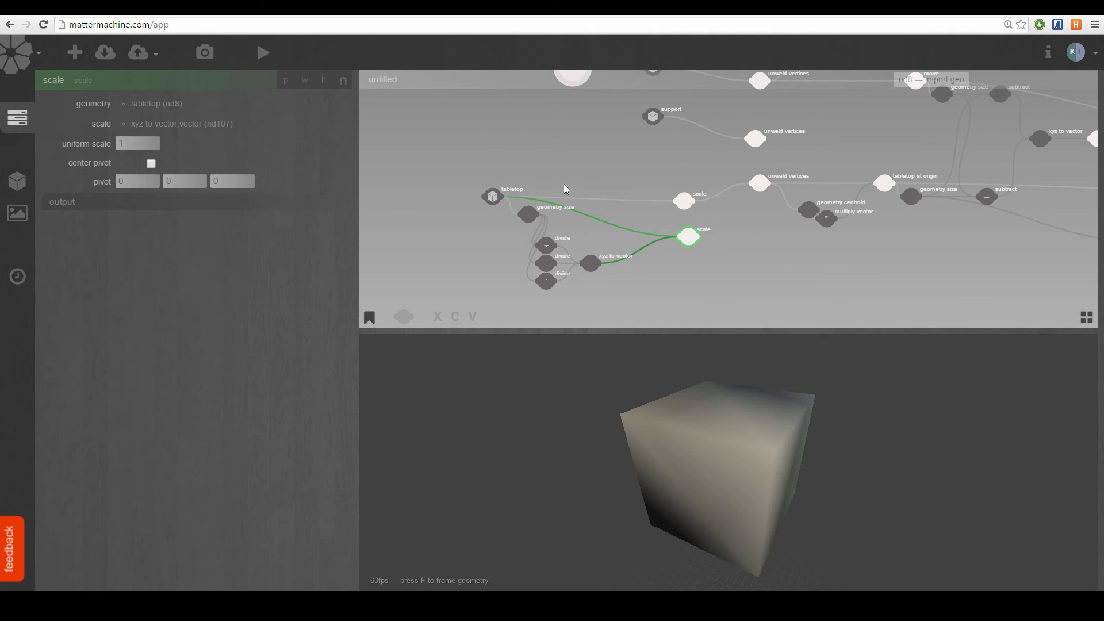
- Add another xyz to vector node in the empty graph area below the lower scale node
left_click_drag(665, 210, 667, 192)
scroll(673, 198, "up", 2)
left_click(694, 208)
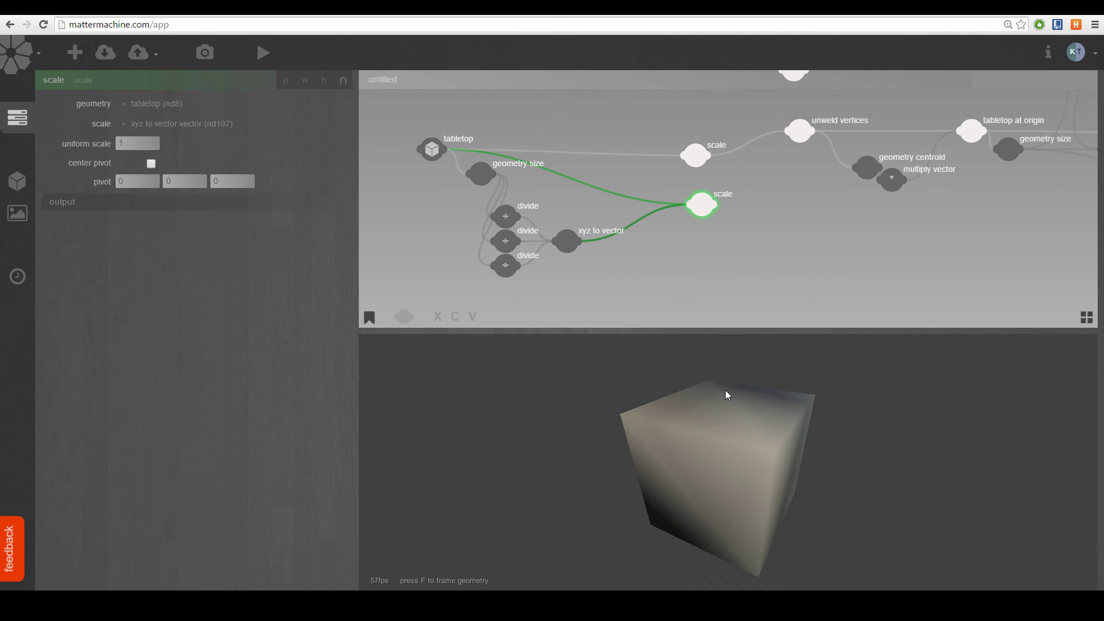
double_click(627, 265)
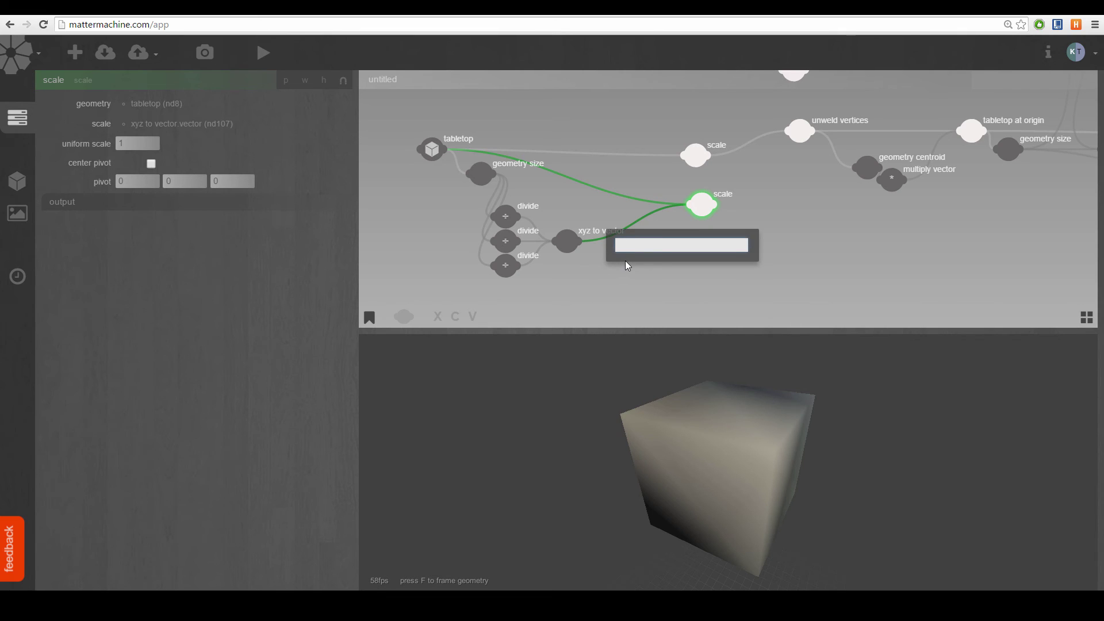
type("scale")
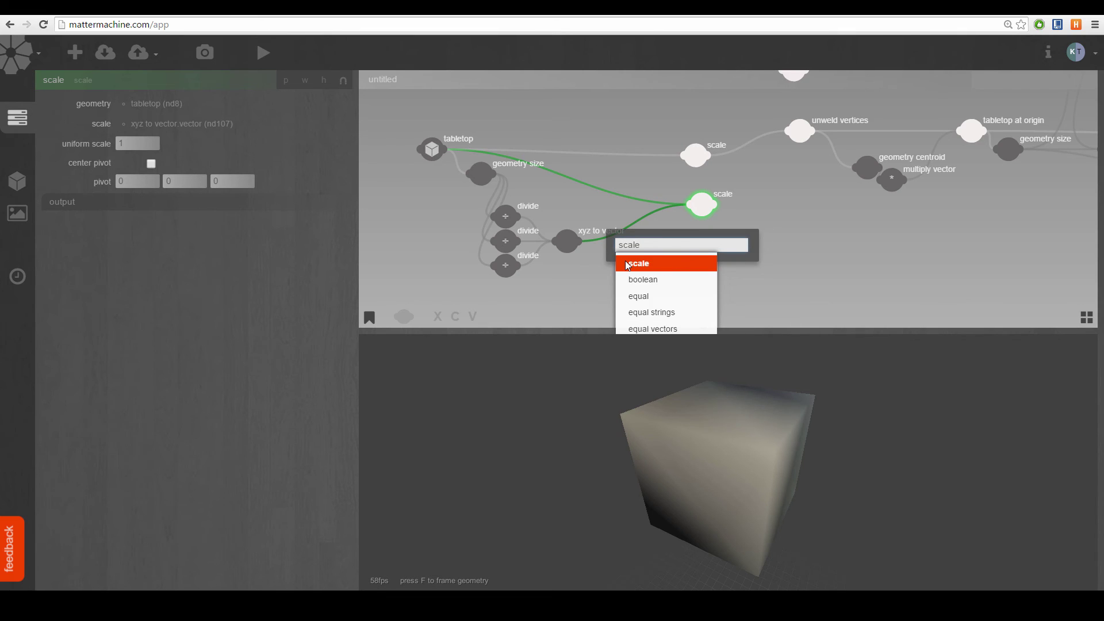
key("BackSpace")
key("BackSpace")
key("BackSpace")
key("BackSpace")
key("BackSpace")
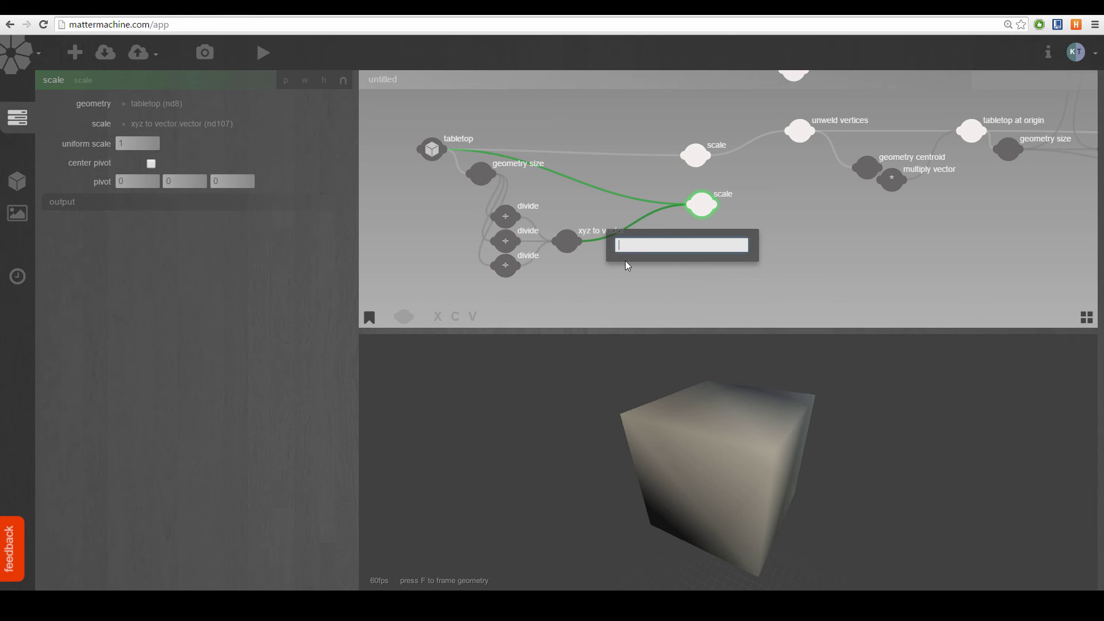
type("xyz")
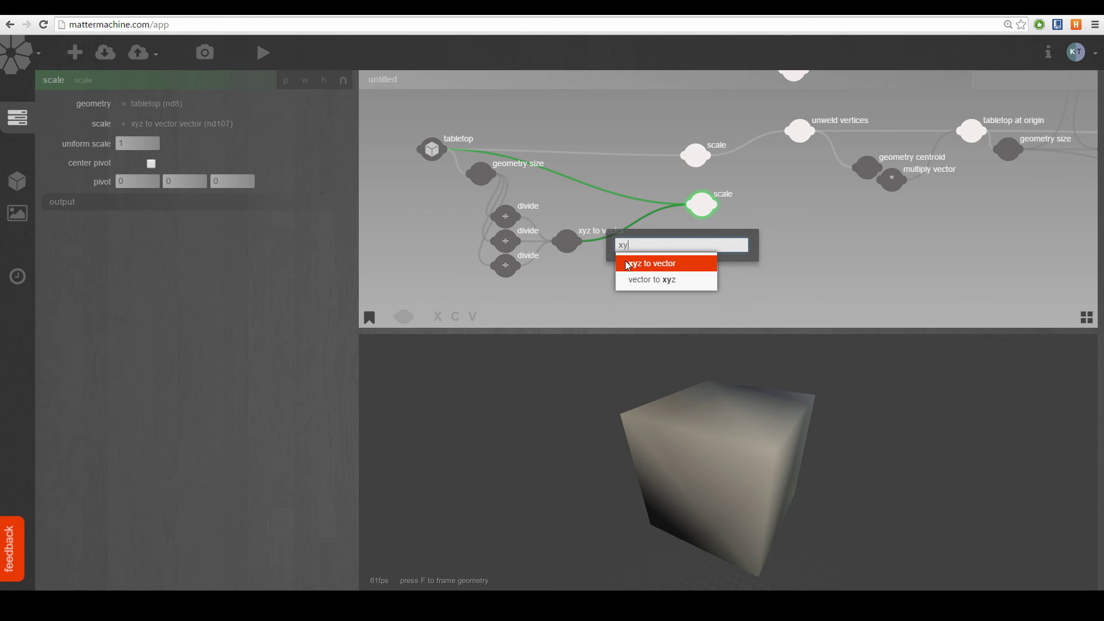
key("Return")
left_click_drag(619, 258, 650, 208)
- Add a float number node beside the new xyz to vector node and duplicate it twice, giving a column of three
double_click(554, 226)
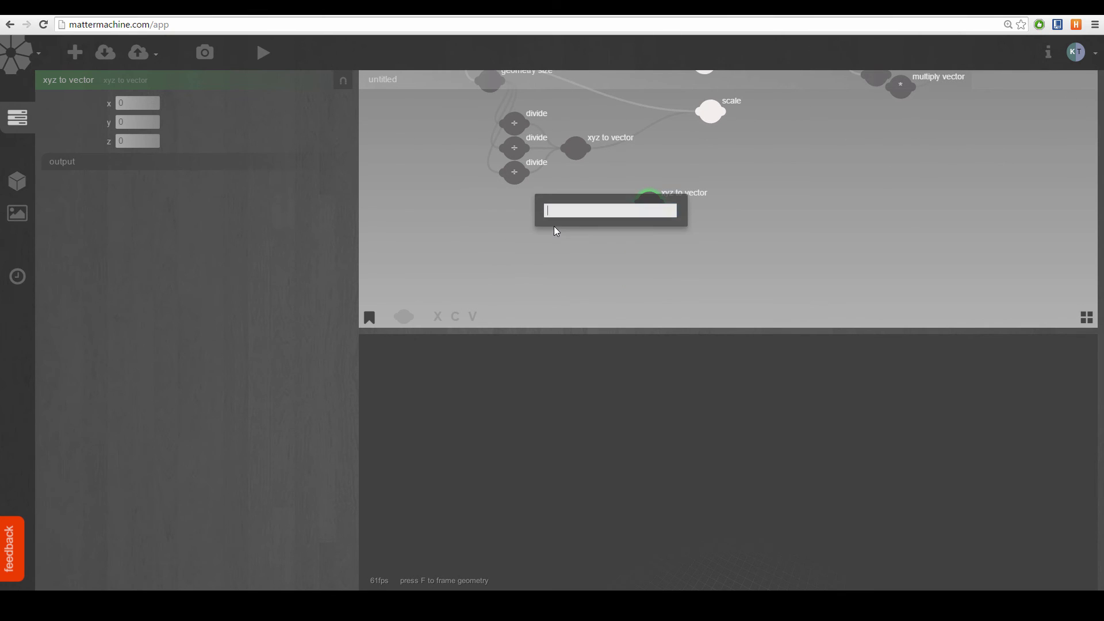
type("float")
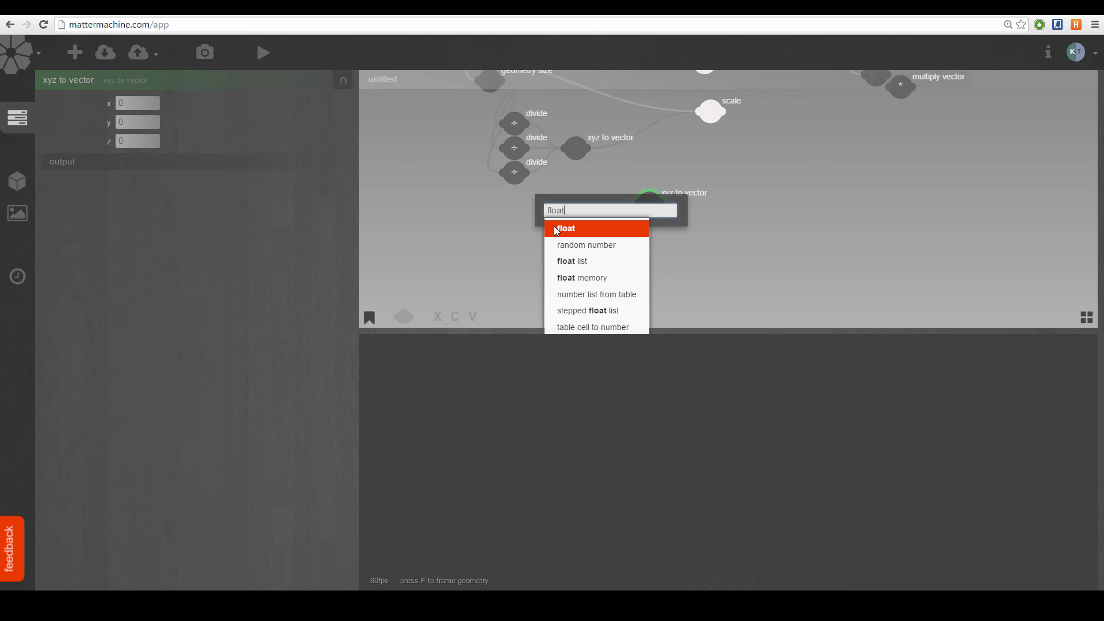
left_click(566, 229)
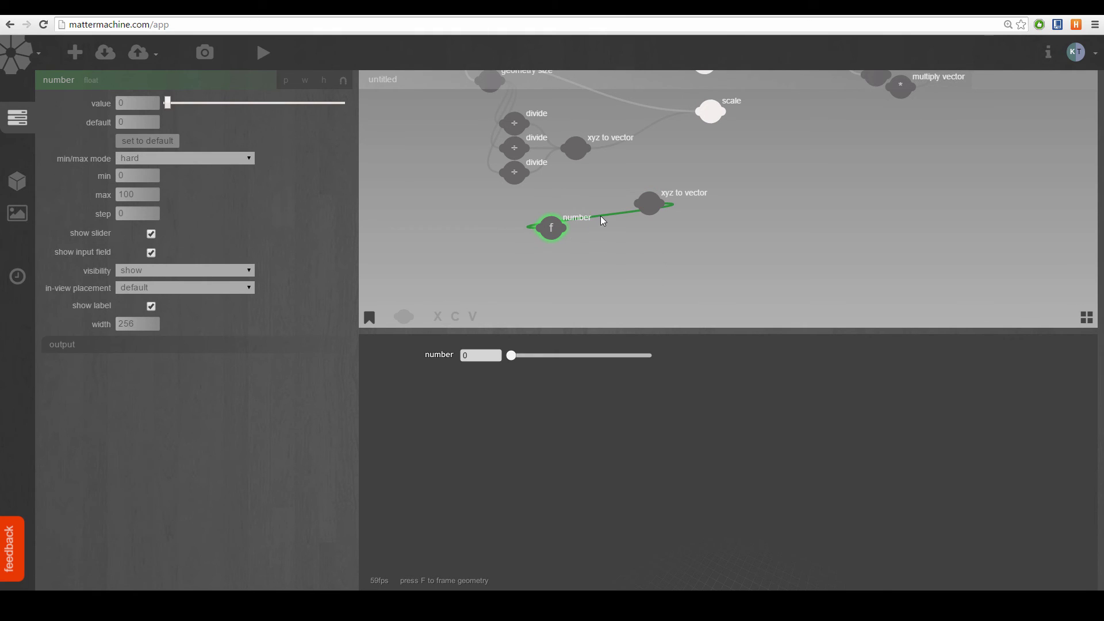
left_click(642, 230)
left_click_drag(551, 239, 547, 224)
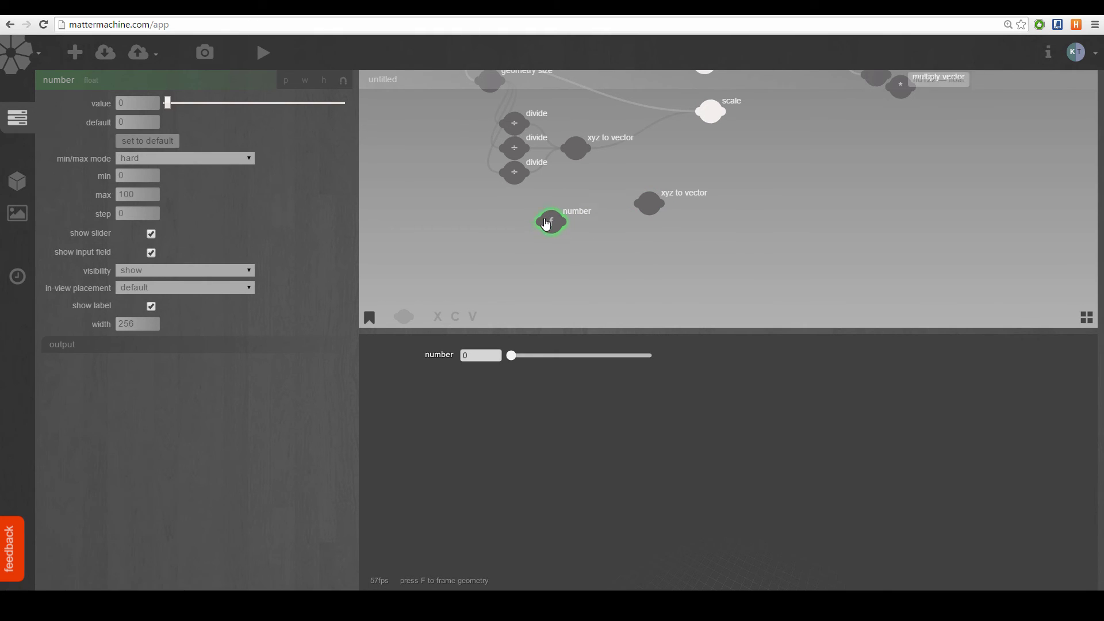
key("ctrl+c")
key("ctrl+v")
key("ctrl+v")
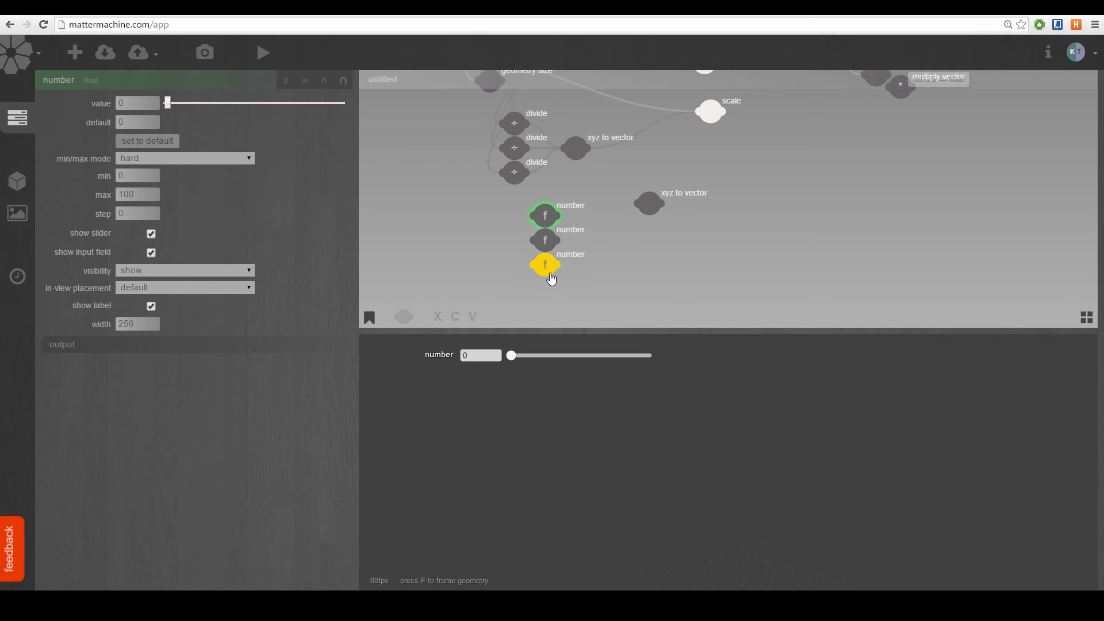
- Rename the three number nodes, in order down the column, as width, thickness and length
double_click(572, 206)
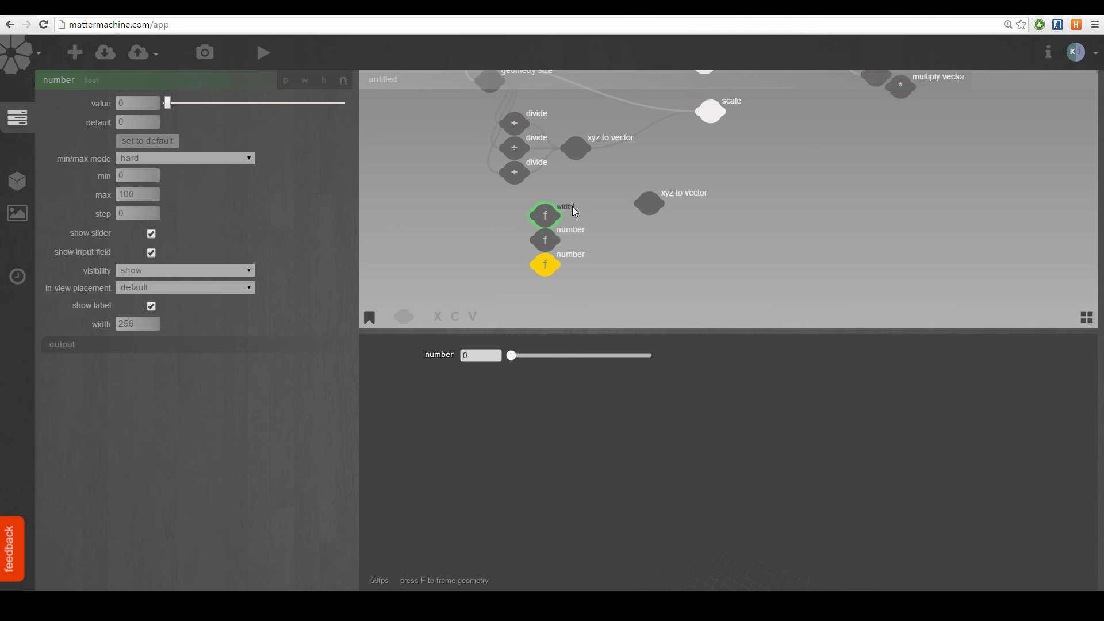
type("width")
key("Return")
double_click(581, 228)
double_click(569, 257)
type("length")
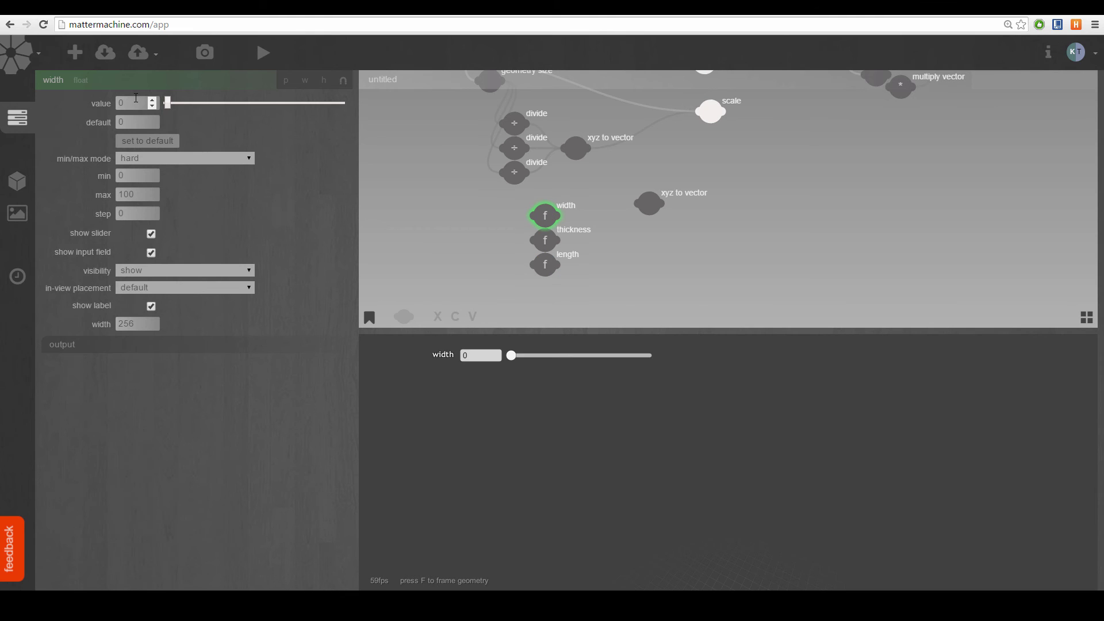
- Set the width node's value to 100 and its maximum to 200
type("100")
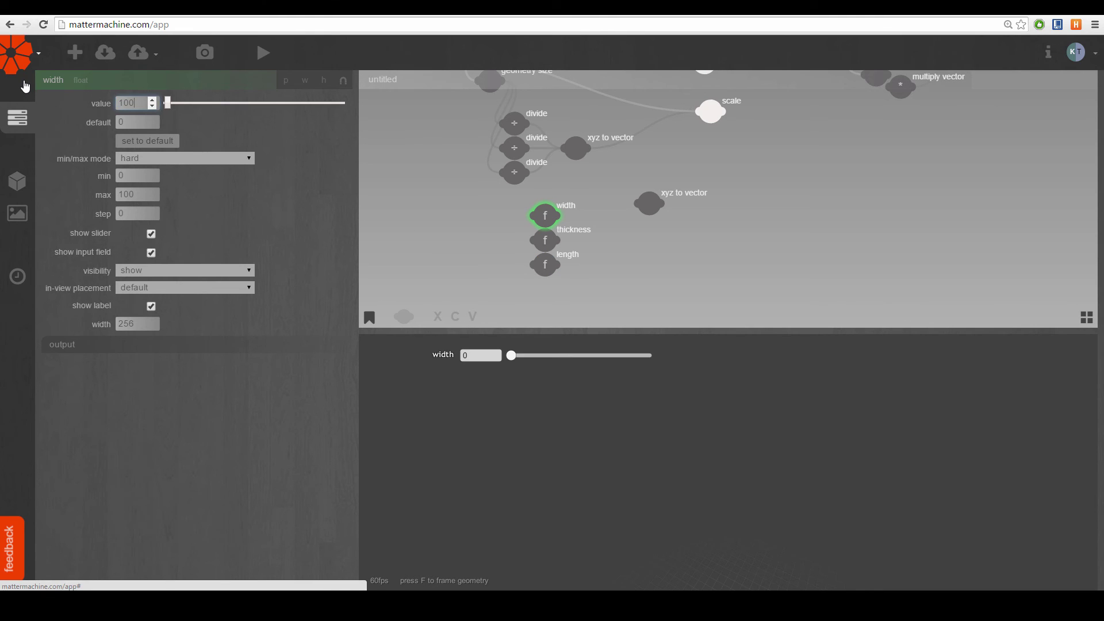
left_click_drag(137, 195, 0, 206)
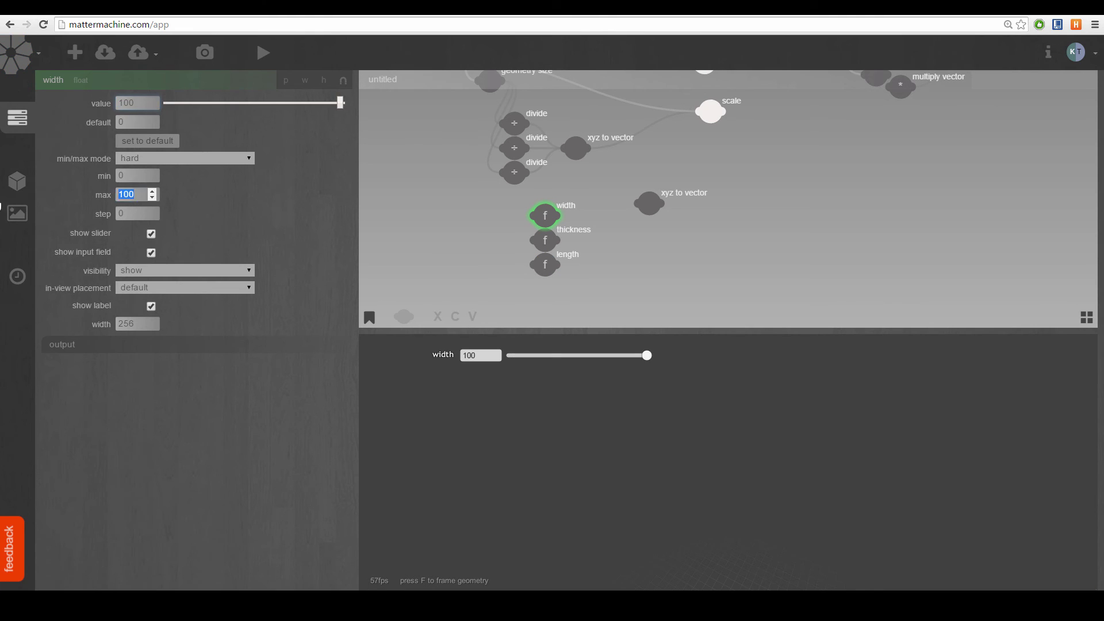
key("Return")
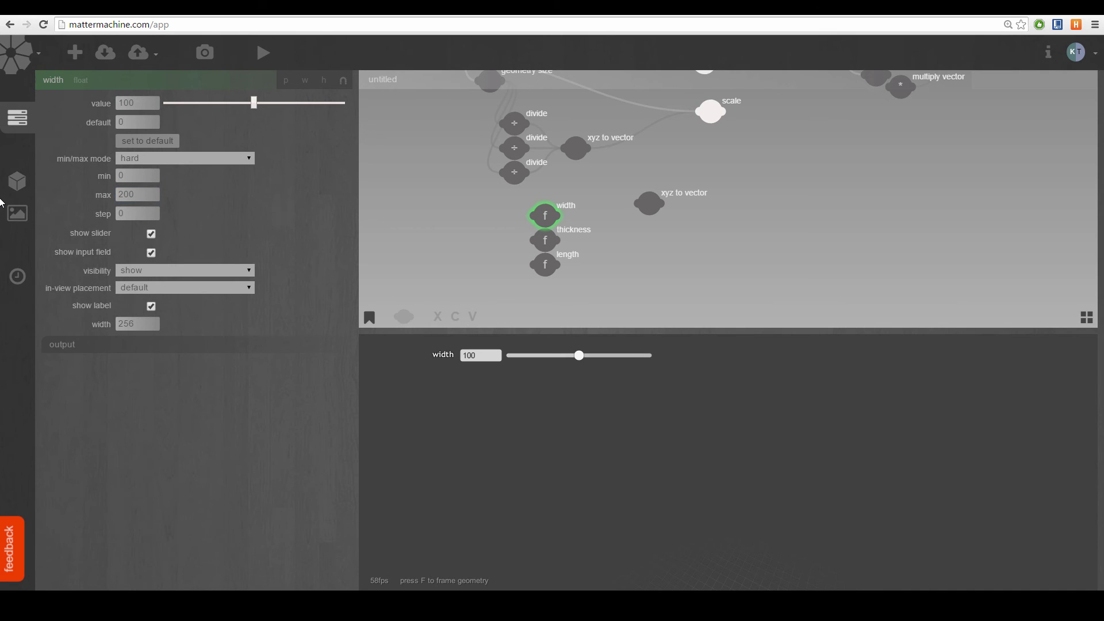
- Set the width node's maximum to 600 and its value to 450
left_click(138, 196)
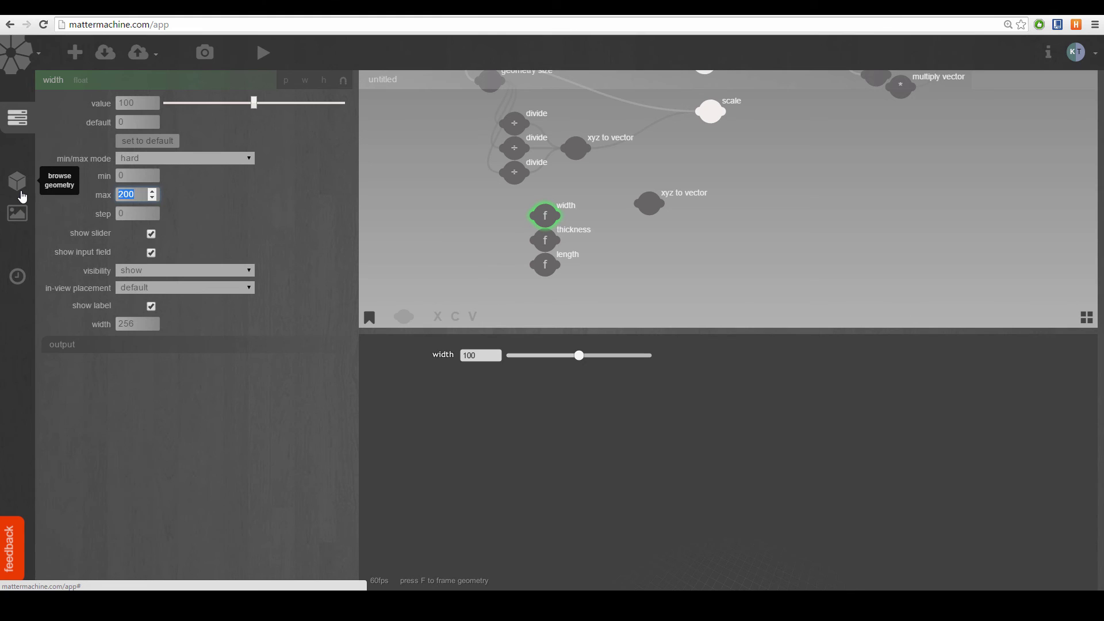
left_click_drag(138, 103, 1, 107)
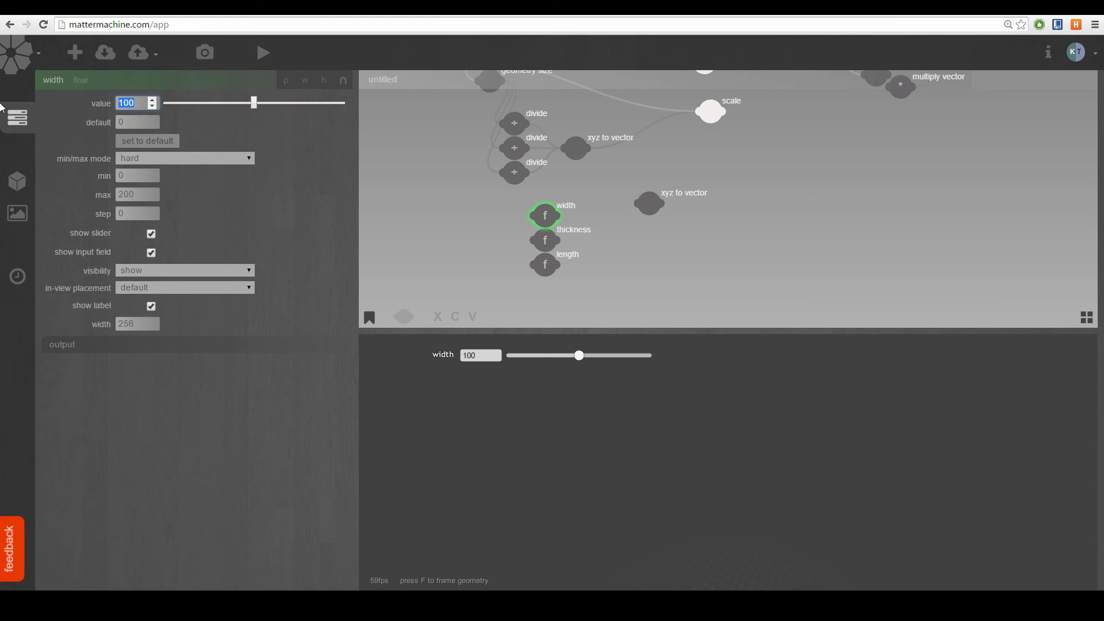
type("450")
double_click(137, 102)
double_click(144, 194)
type("6")
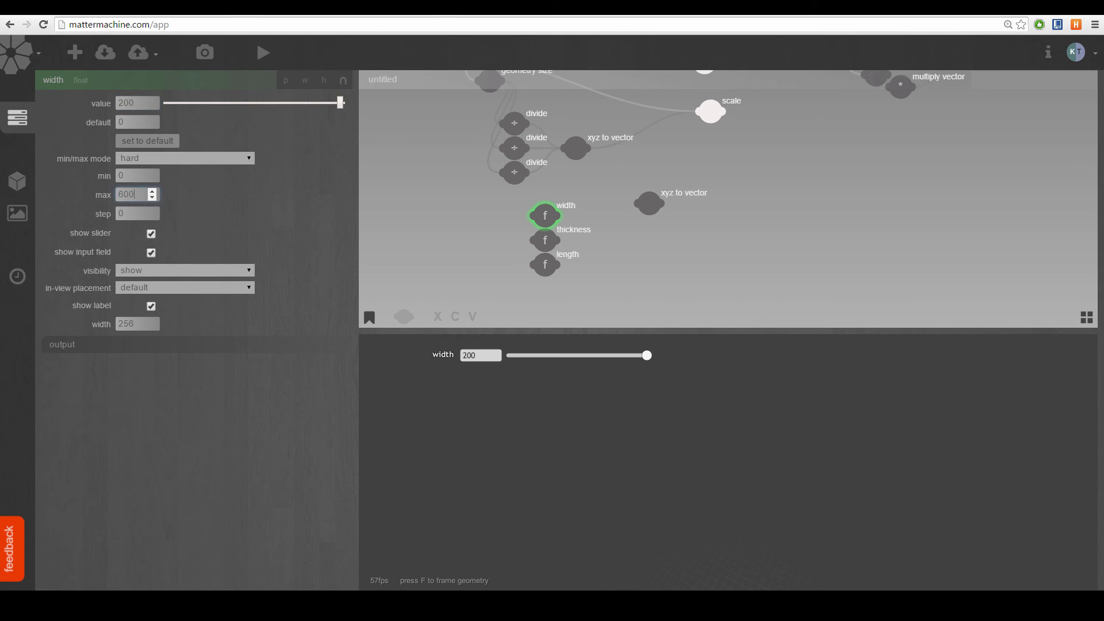
key("Return")
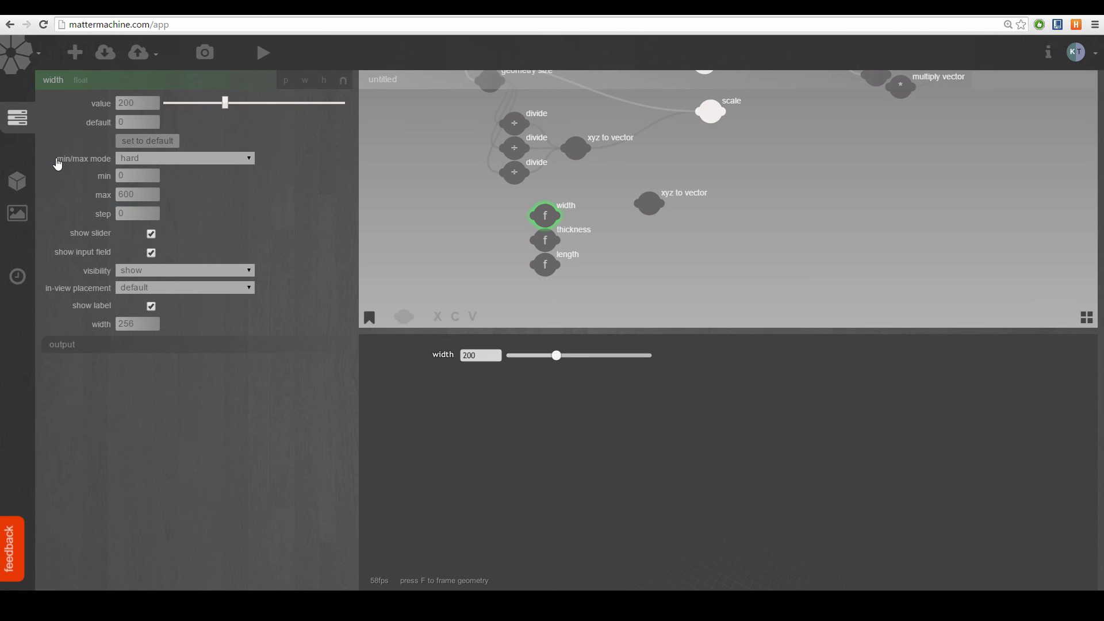
double_click(137, 103)
type("450")
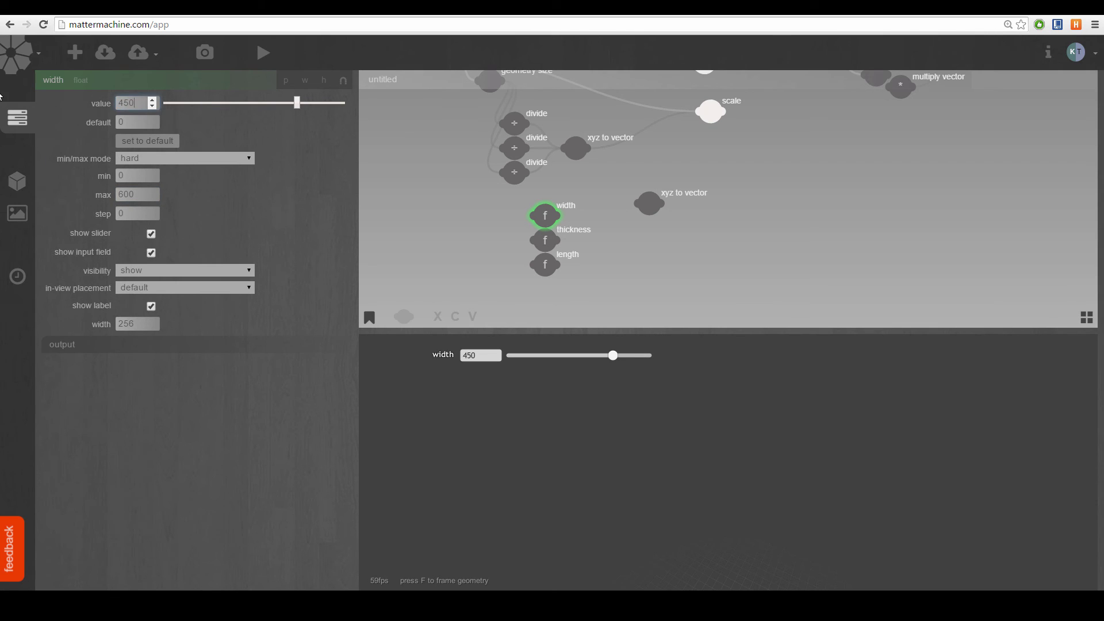
- Set the width node's minimum to 400 and default to 450, and connect it to the lower xyz to vector node
double_click(143, 176)
type("400")
key("Return")
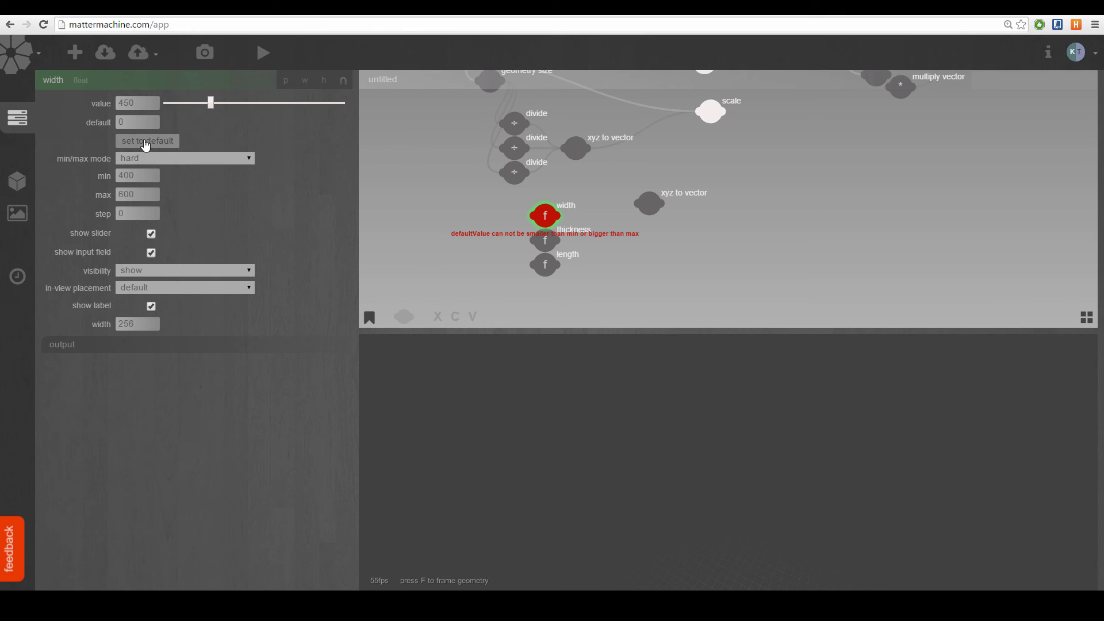
double_click(127, 122)
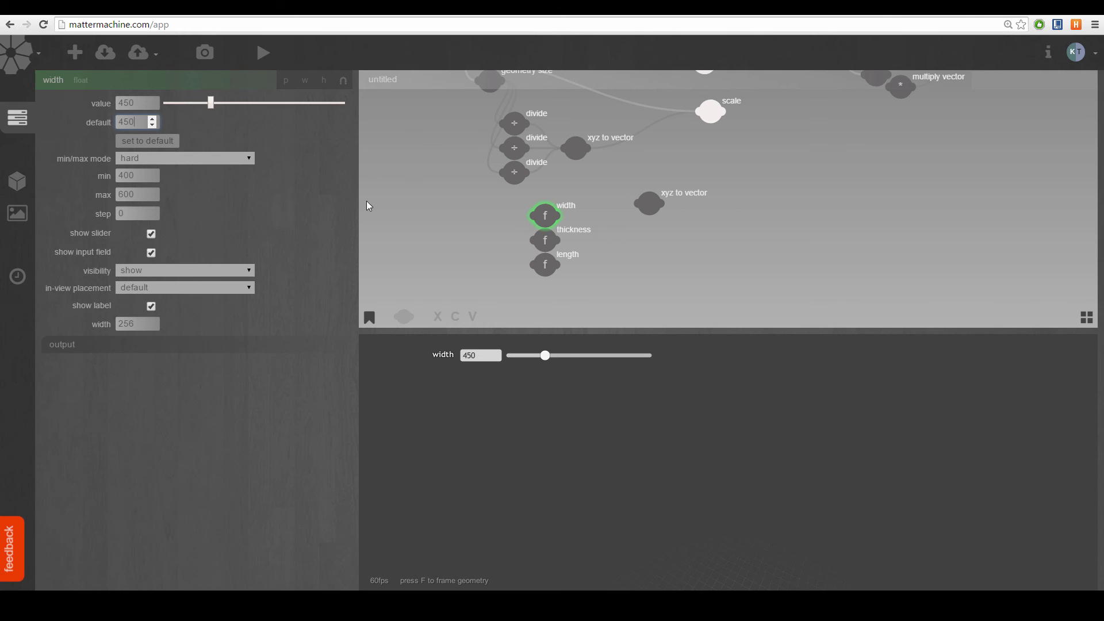
left_click_drag(561, 217, 649, 197)
- Check the tabletop's thickness in the geometry size node's output
left_click(545, 240)
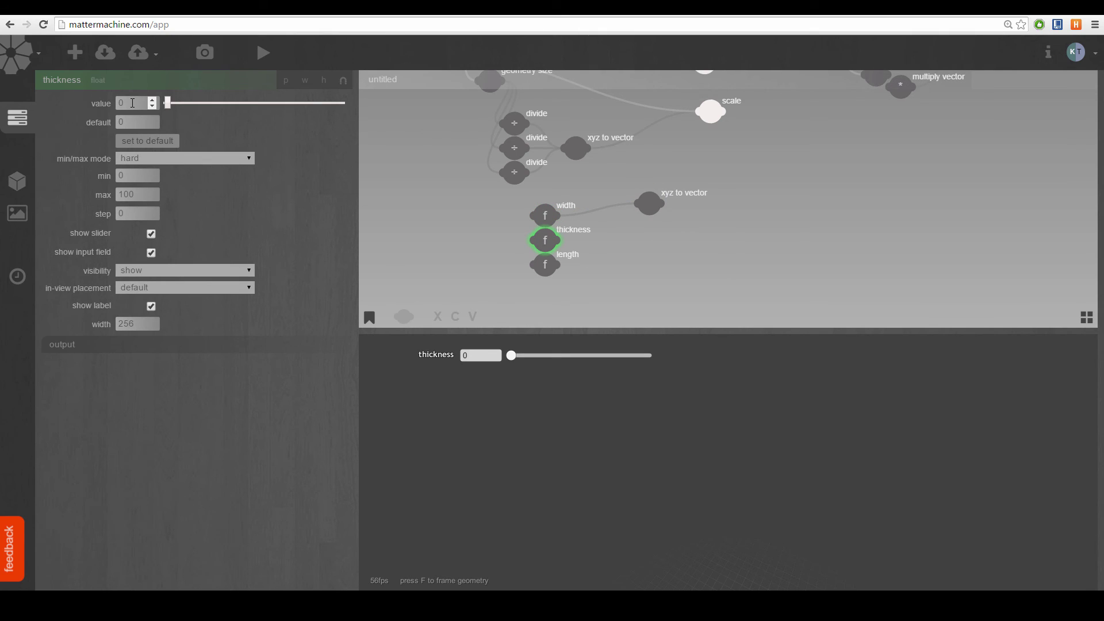
double_click(118, 176)
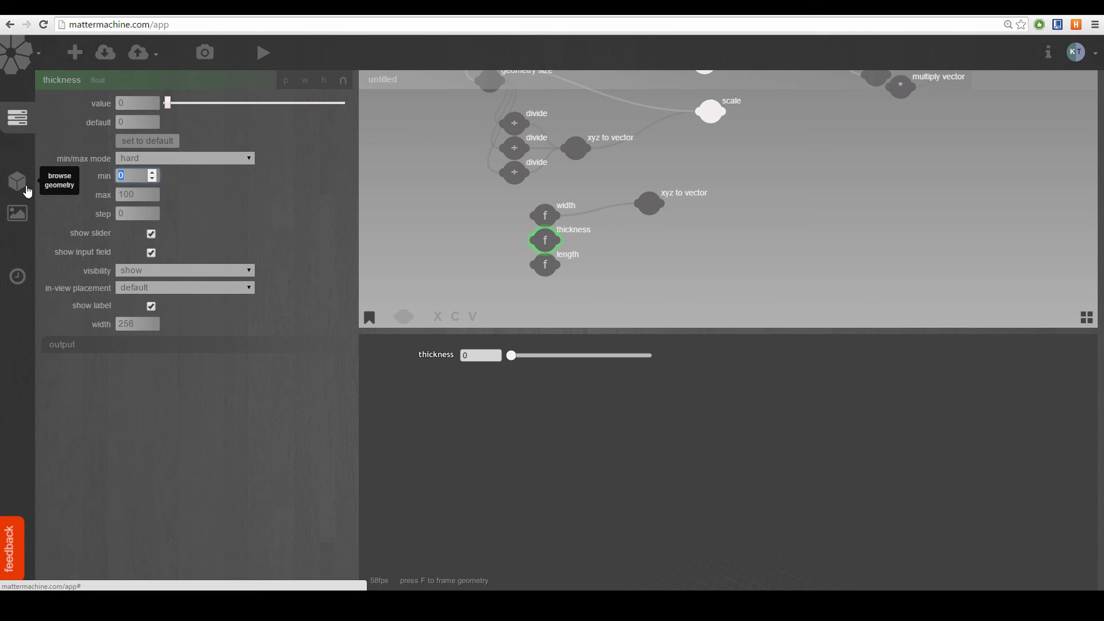
left_click_drag(469, 114, 479, 132)
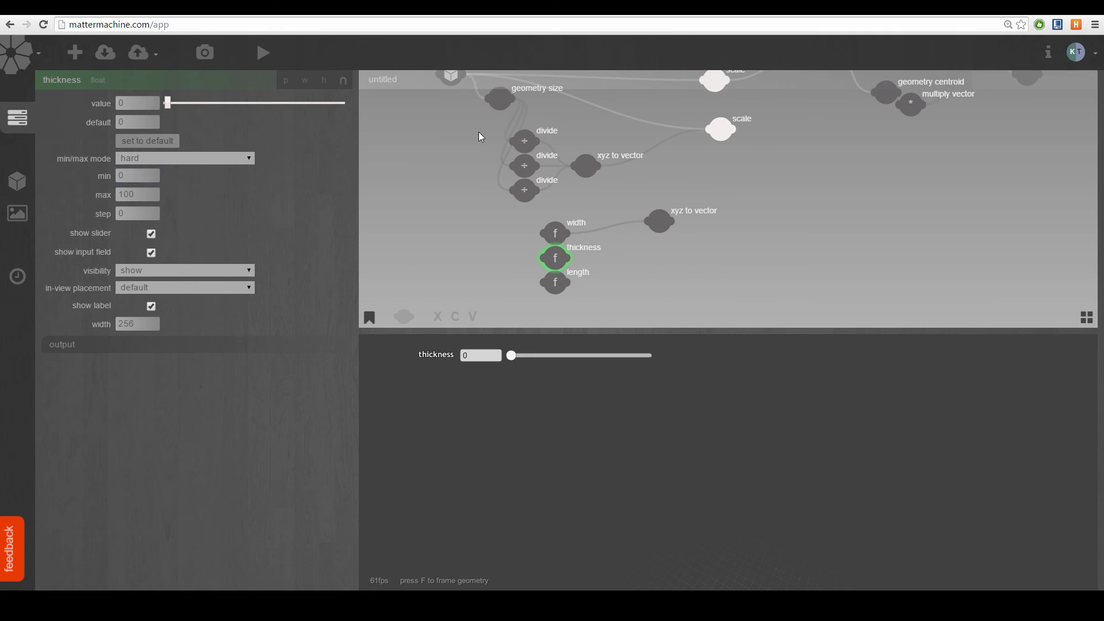
left_click(504, 109)
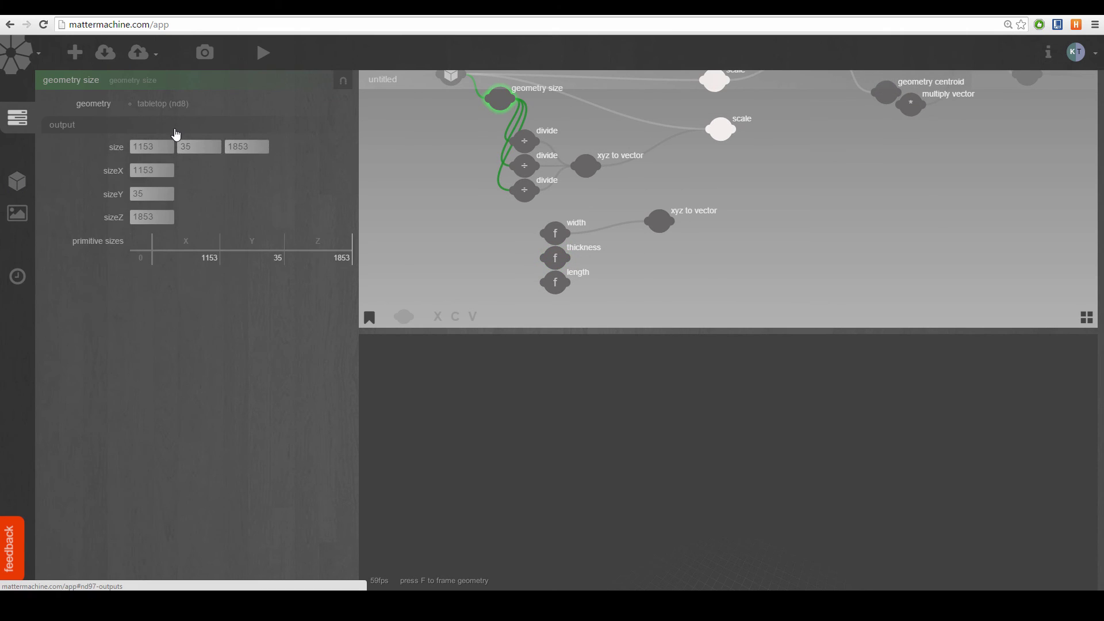
left_click_drag(528, 154, 475, 104)
- Set the thickness node's value to 35 and its minimum to 20
left_click(503, 209)
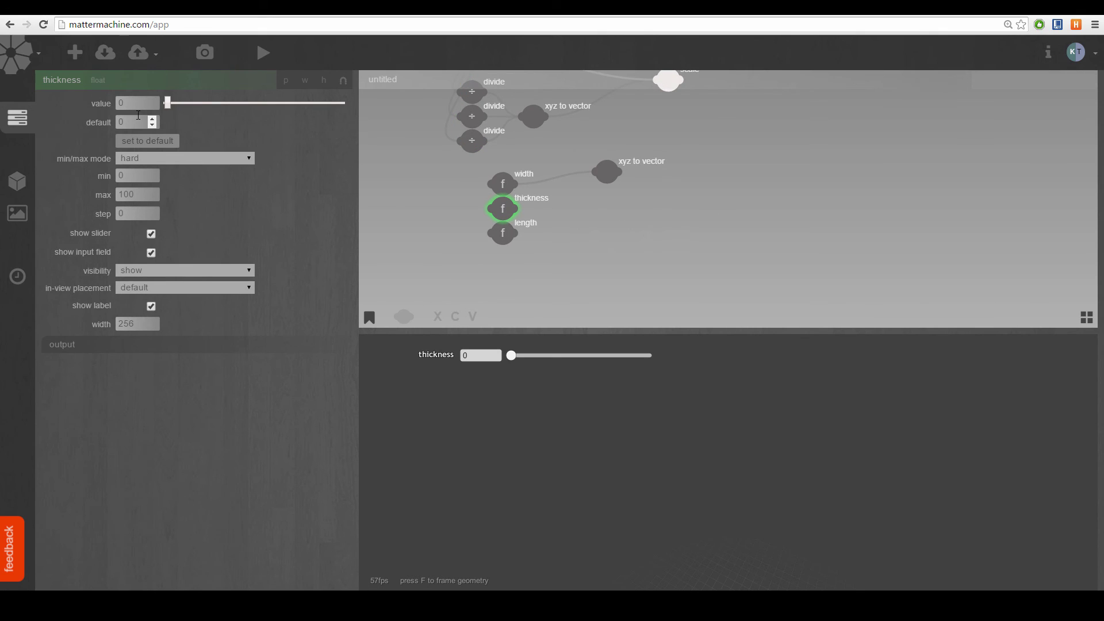
left_click_drag(136, 104, 32, 106)
key("Return")
left_click_drag(133, 176, 2, 184)
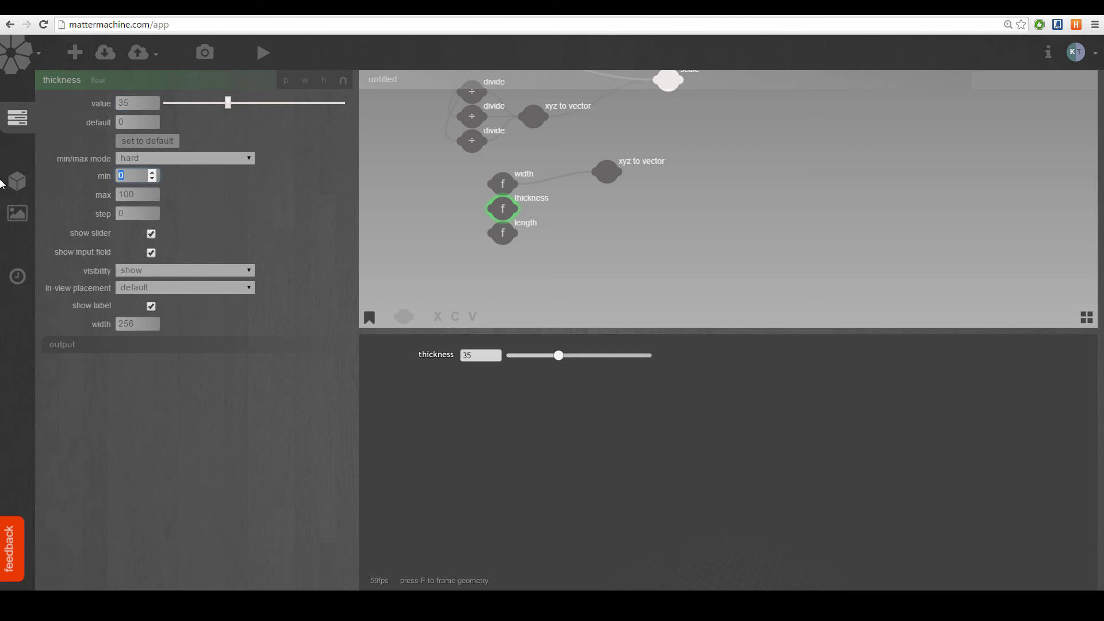
key("Return")
- Set the thickness node's maximum to 50 and default to 35, and connect it to the lower xyz to vector node
key("Tab")
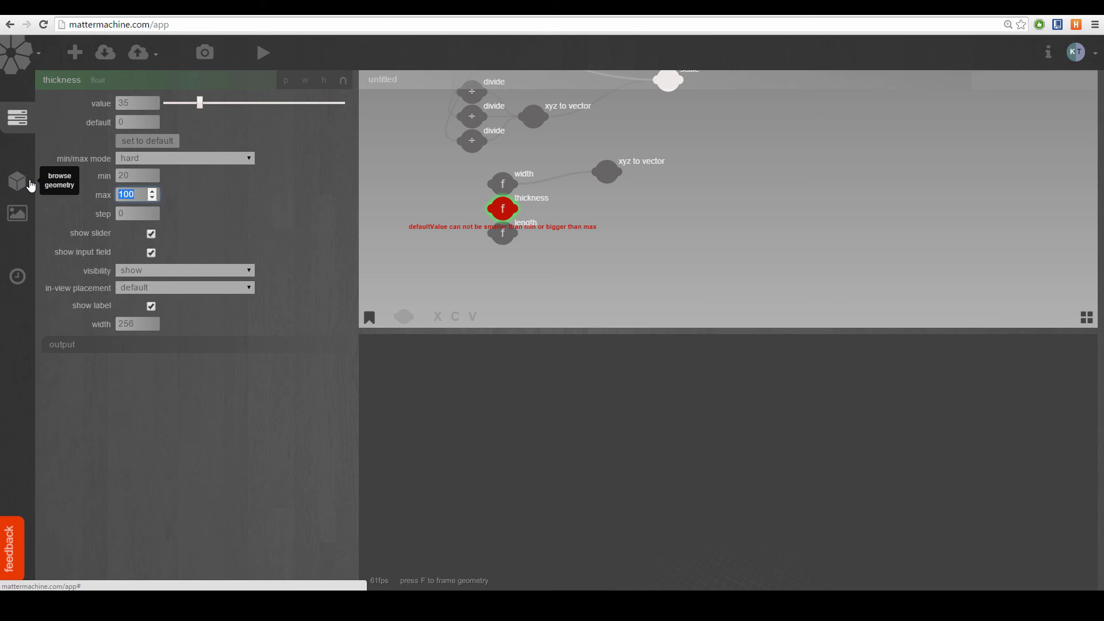
type("50")
key("Return")
left_click_drag(140, 123, 8, 111)
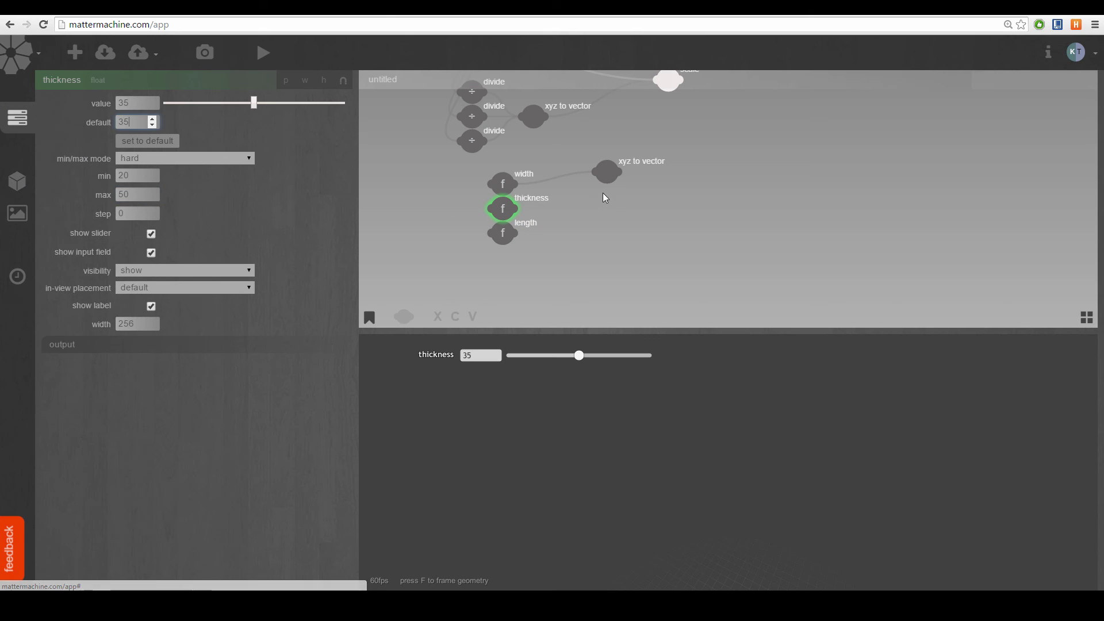
left_click_drag(516, 213, 568, 217)
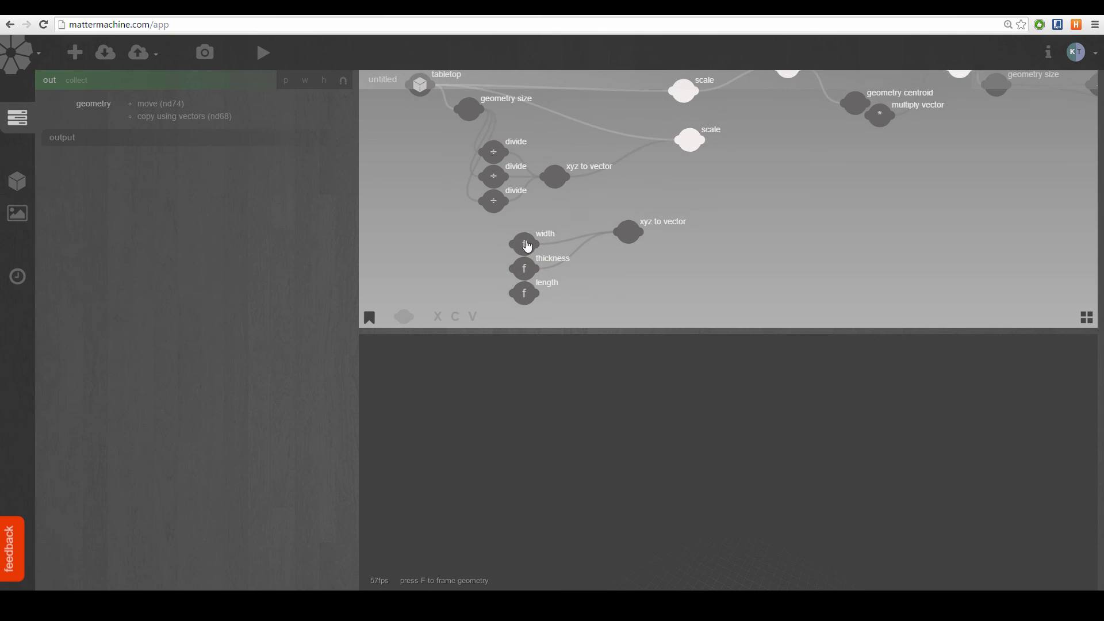
- Check the tabletop's width in the output of its geometry size node
left_click(524, 246)
scroll(512, 219, "up", 2)
left_click(490, 131)
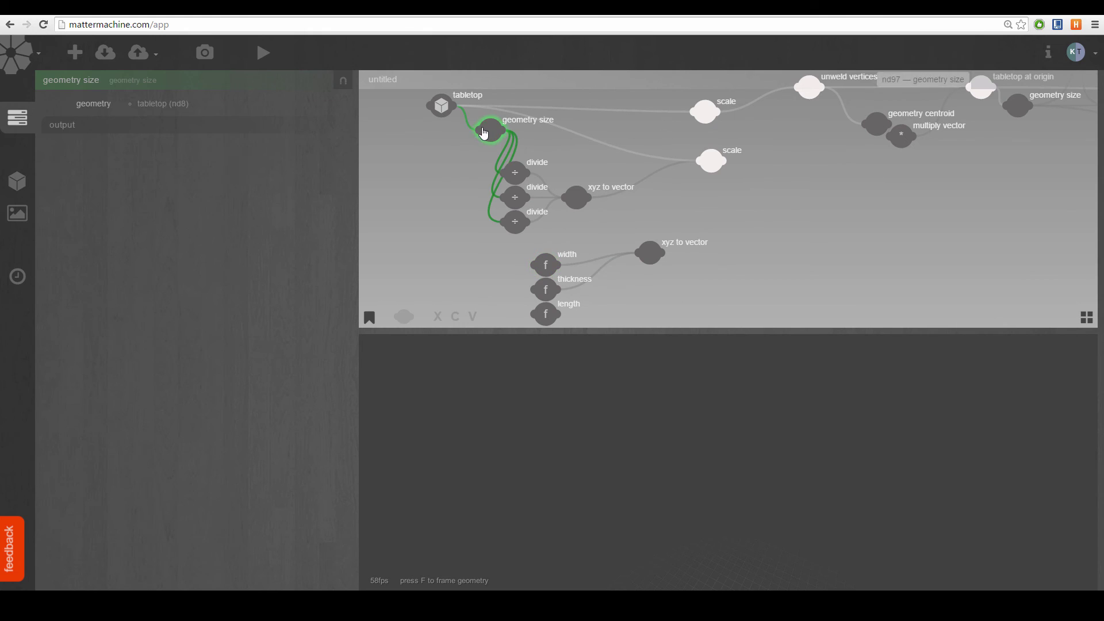
left_click(111, 124)
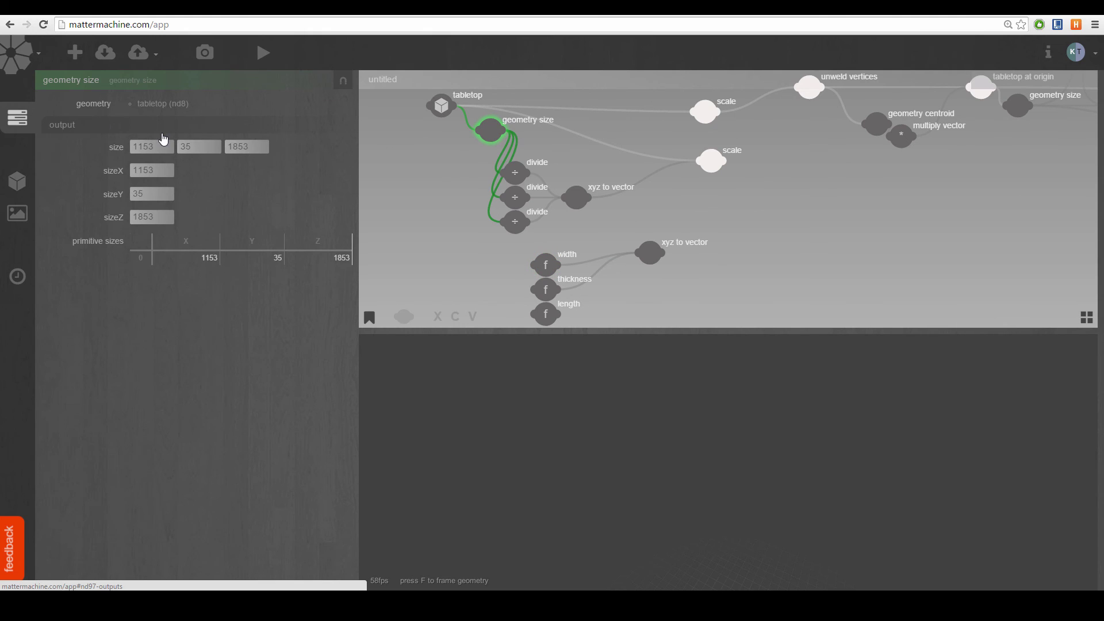
left_click_drag(165, 139, 170, 193)
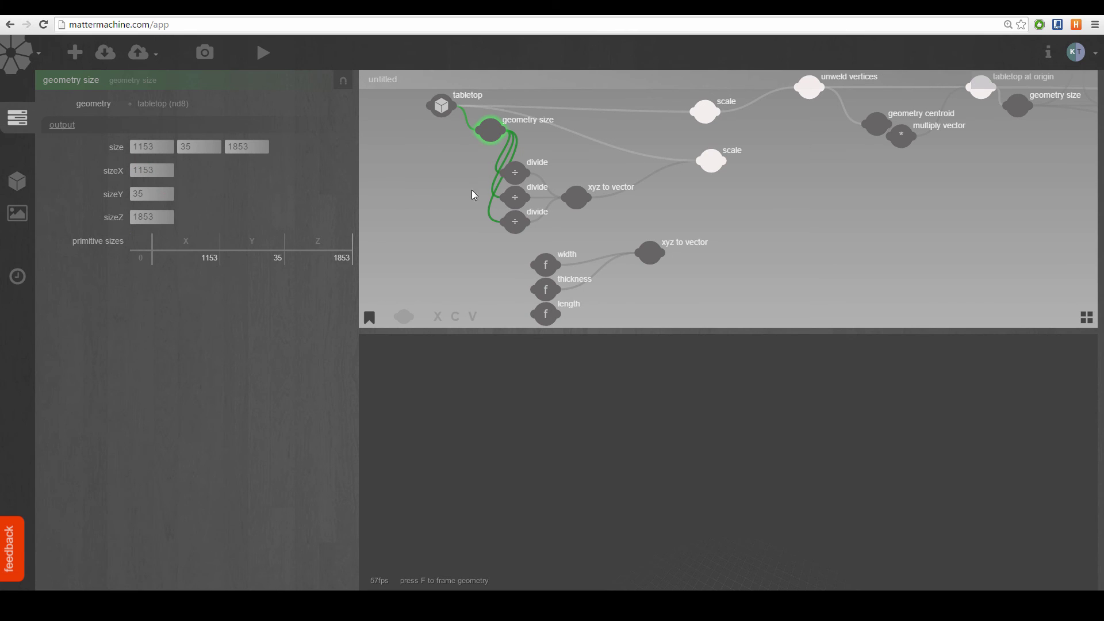
- Set the width node's maximum to 1500 and its value to 1000
scroll(517, 189, "down", 2)
left_click(523, 199)
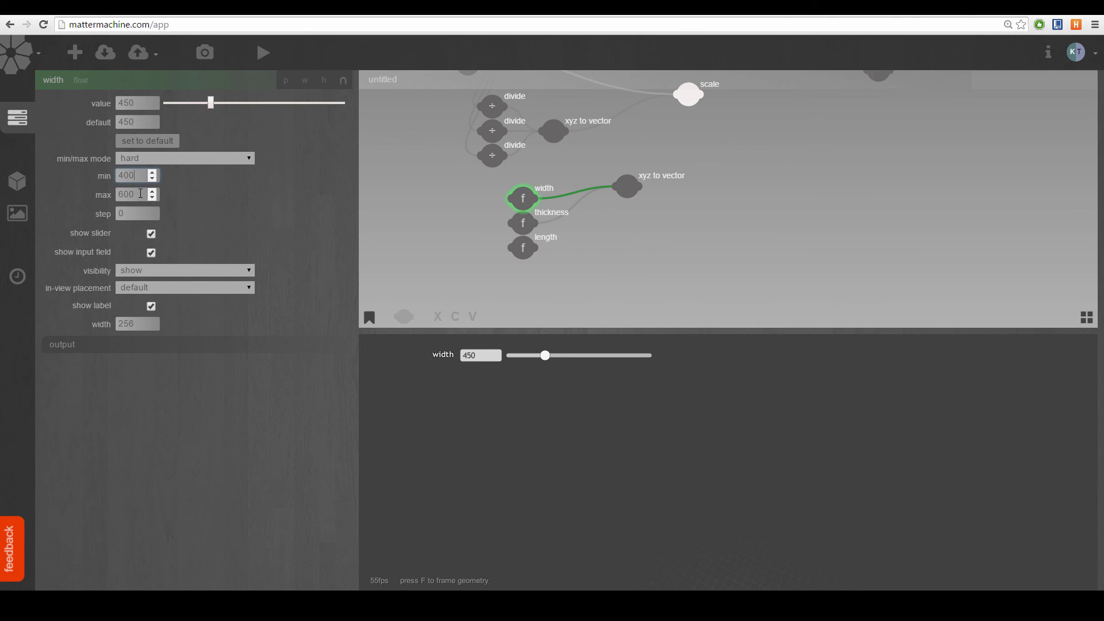
left_click_drag(138, 194, 37, 184)
type("1500")
key("Return")
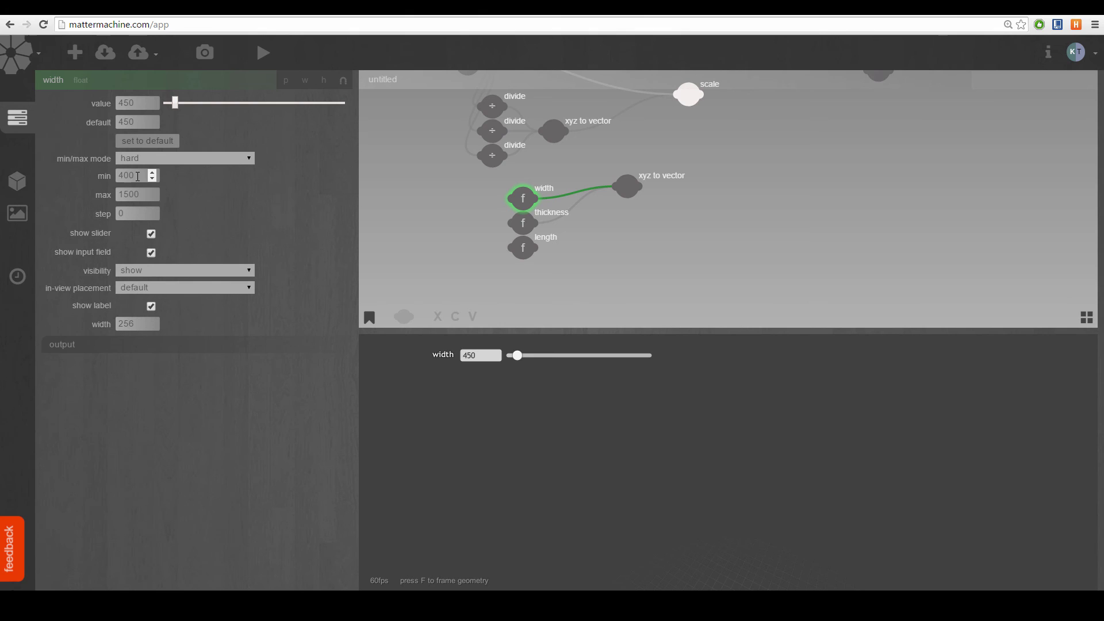
double_click(133, 104)
type("1000")
key("Return")
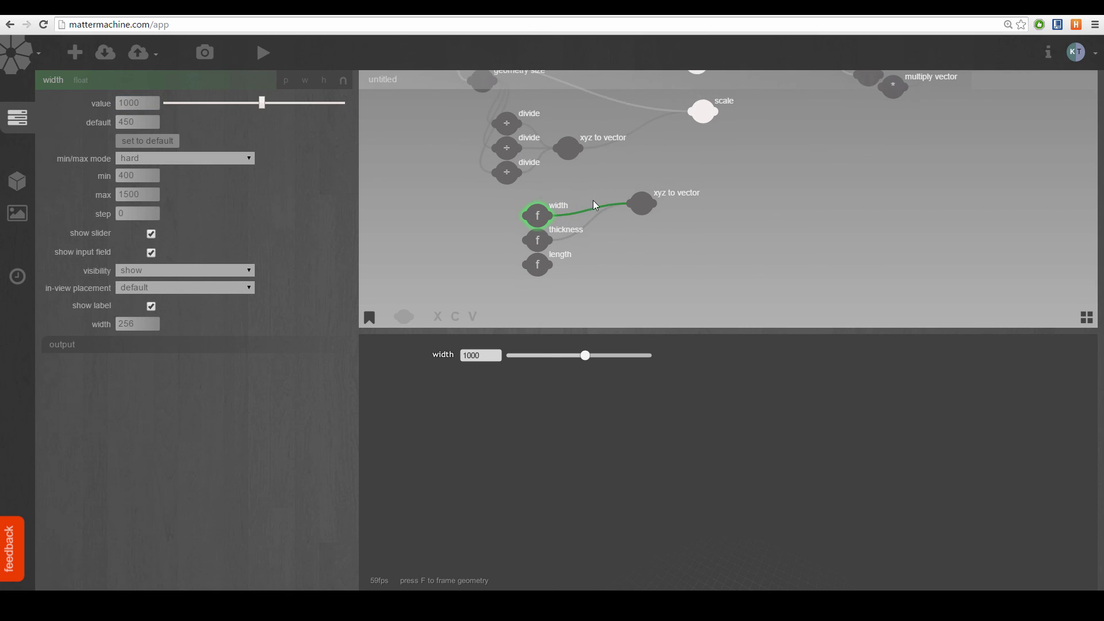
- Check the tabletop's length in the output of its geometry size node
left_click(537, 264)
left_click_drag(480, 183, 520, 191)
scroll(475, 130, "up", 1)
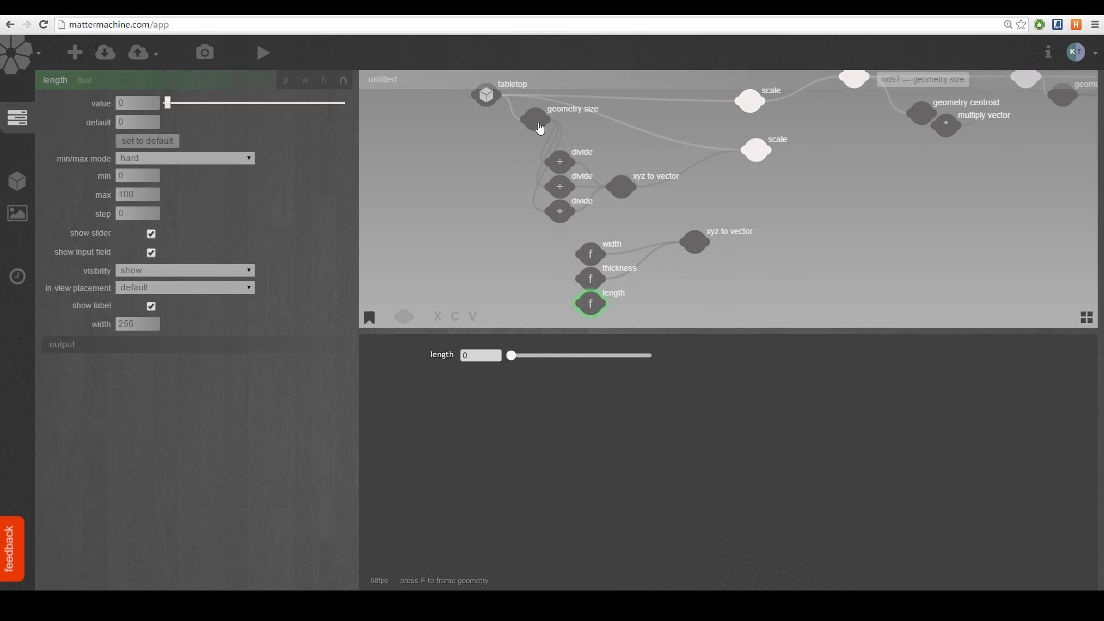
left_click(535, 119)
left_click(199, 135)
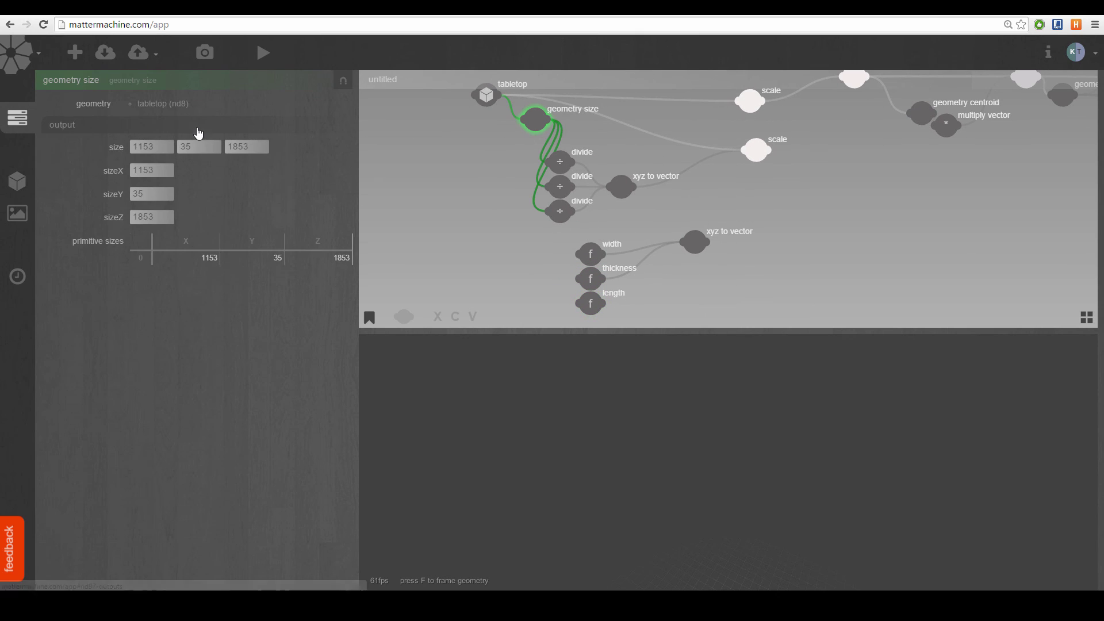
double_click(239, 147)
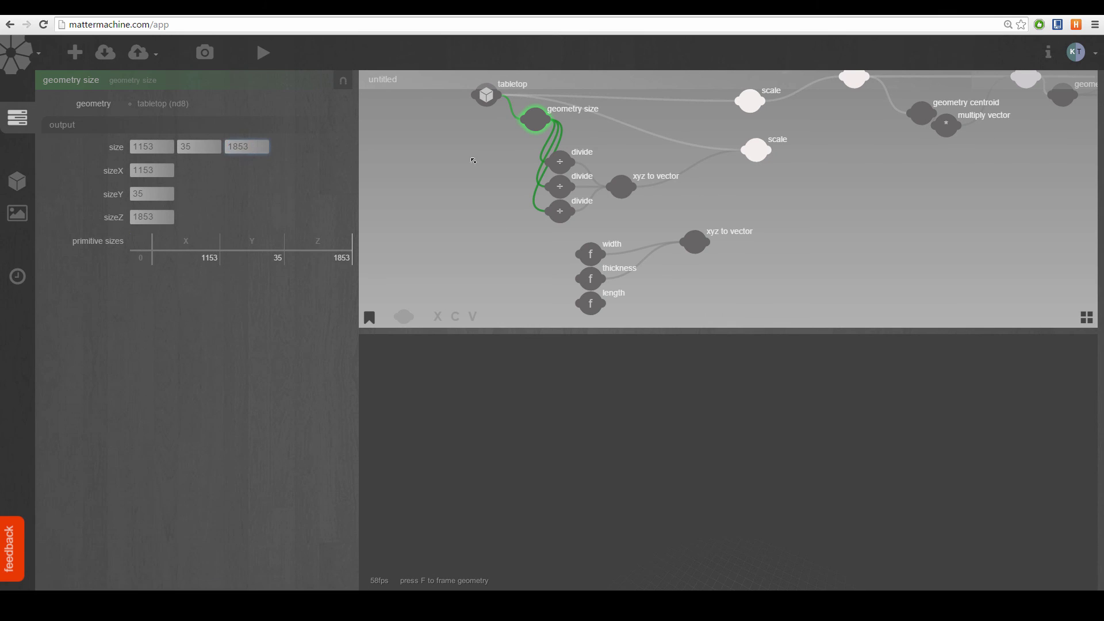
- Set the length node's maximum to 2000 and its minimum to 1200
left_click_drag(471, 160, 418, 76)
left_click(539, 222)
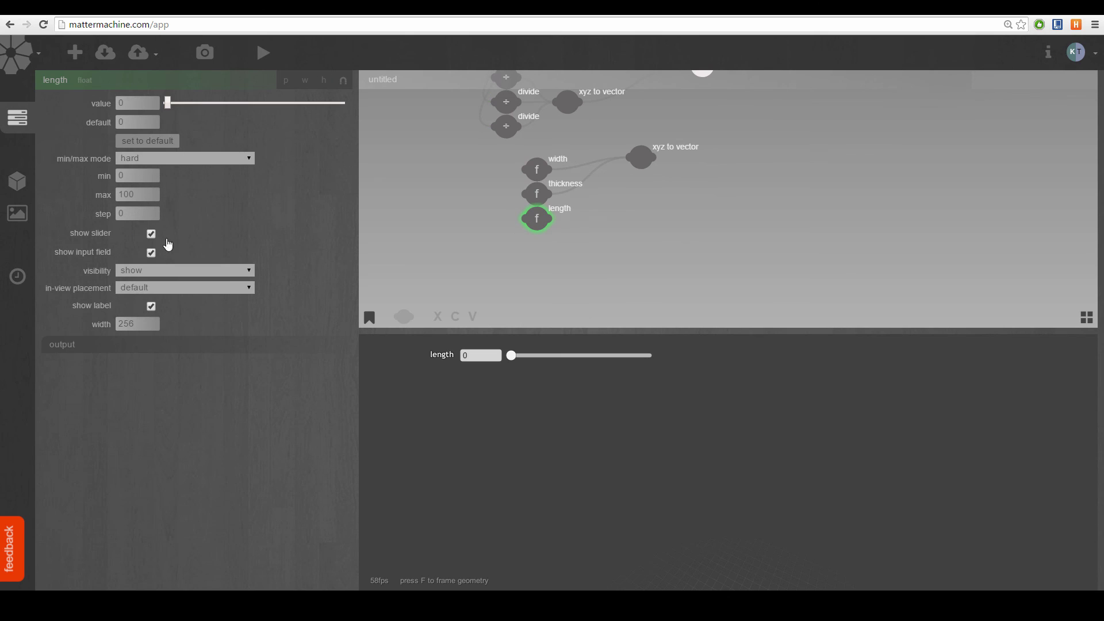
double_click(129, 194)
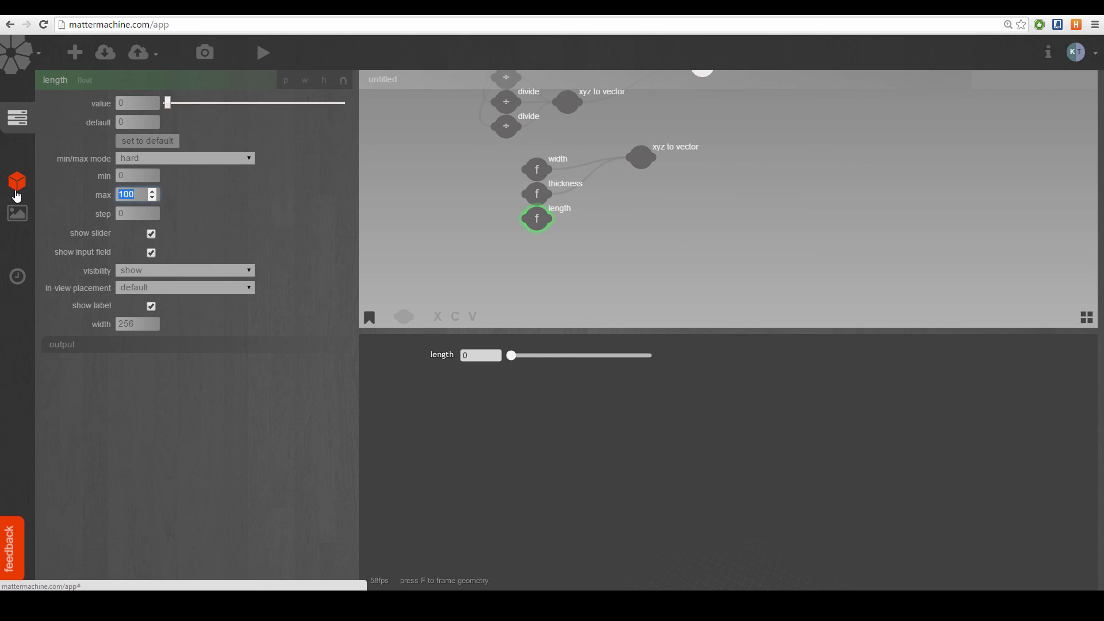
type("2000")
key("shift+Tab")
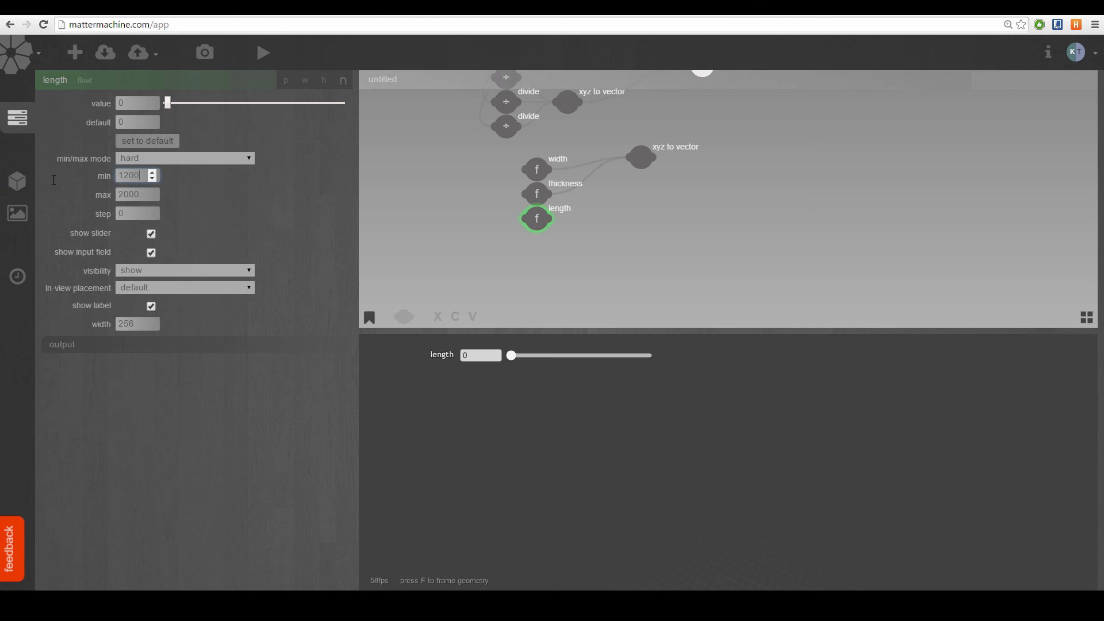
key("Return")
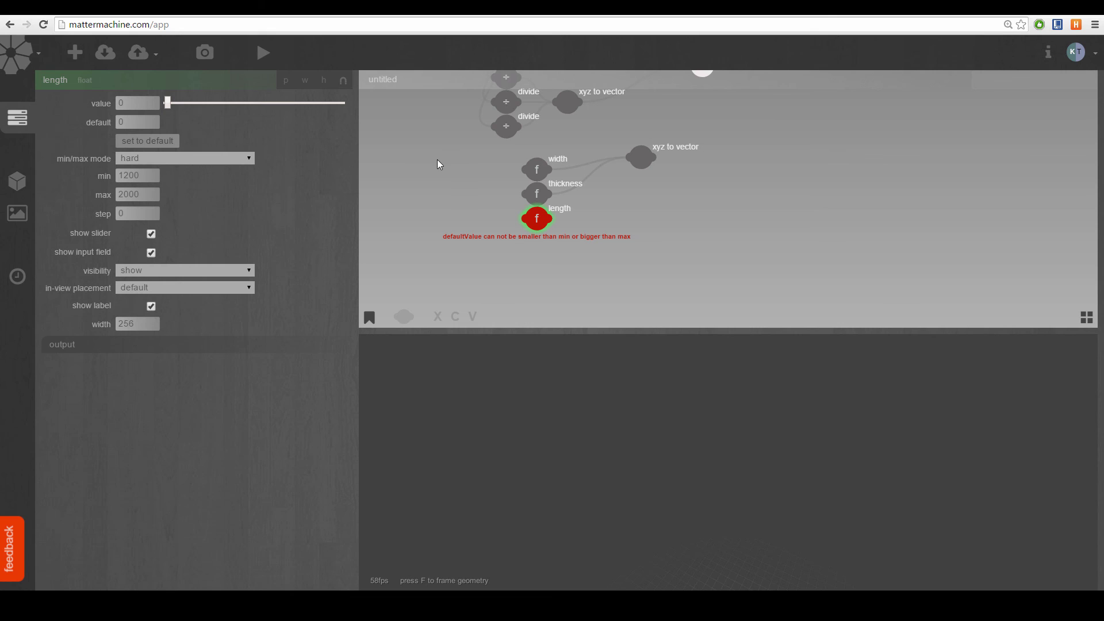
- Set the length node's value and default to 1300, and connect it to the lower xyz to vector node
left_click_drag(142, 108, 20, 115)
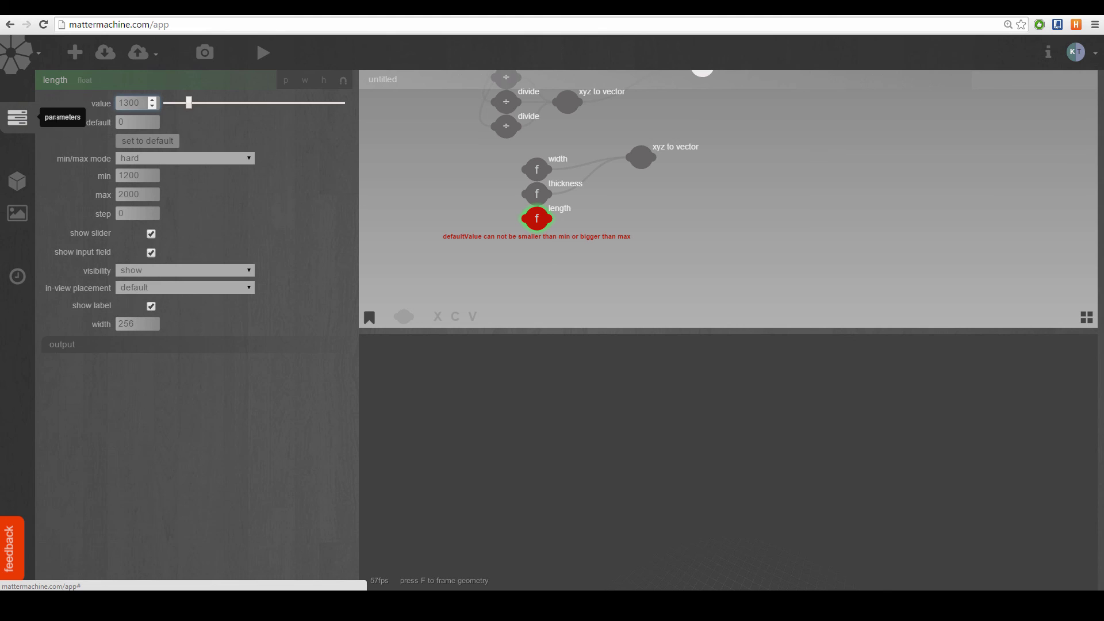
key("Tab")
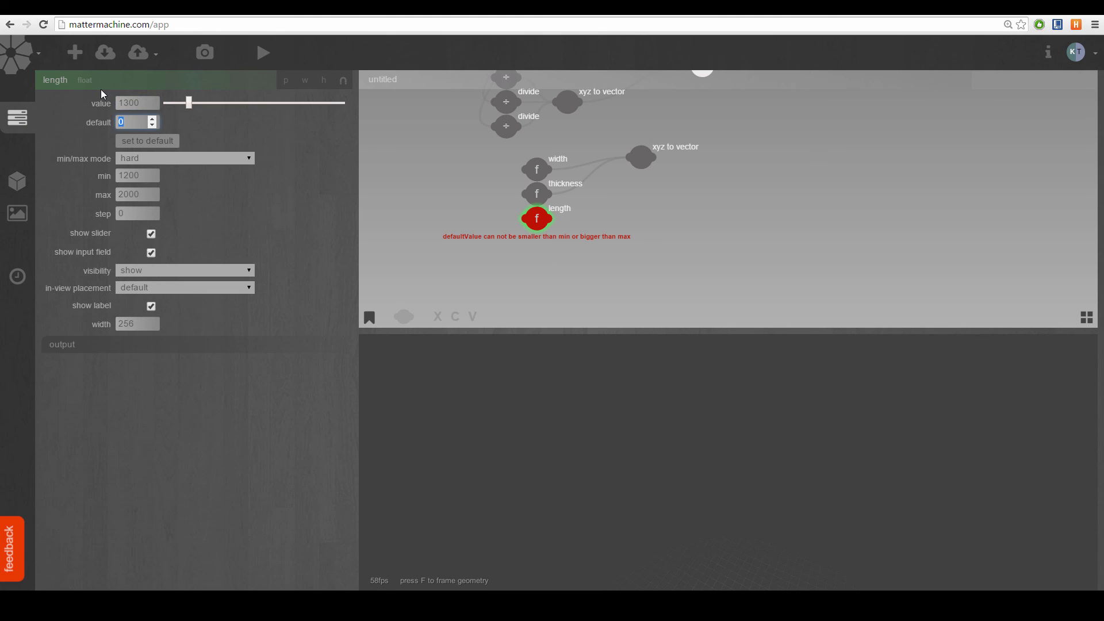
type("1300")
left_click(635, 223)
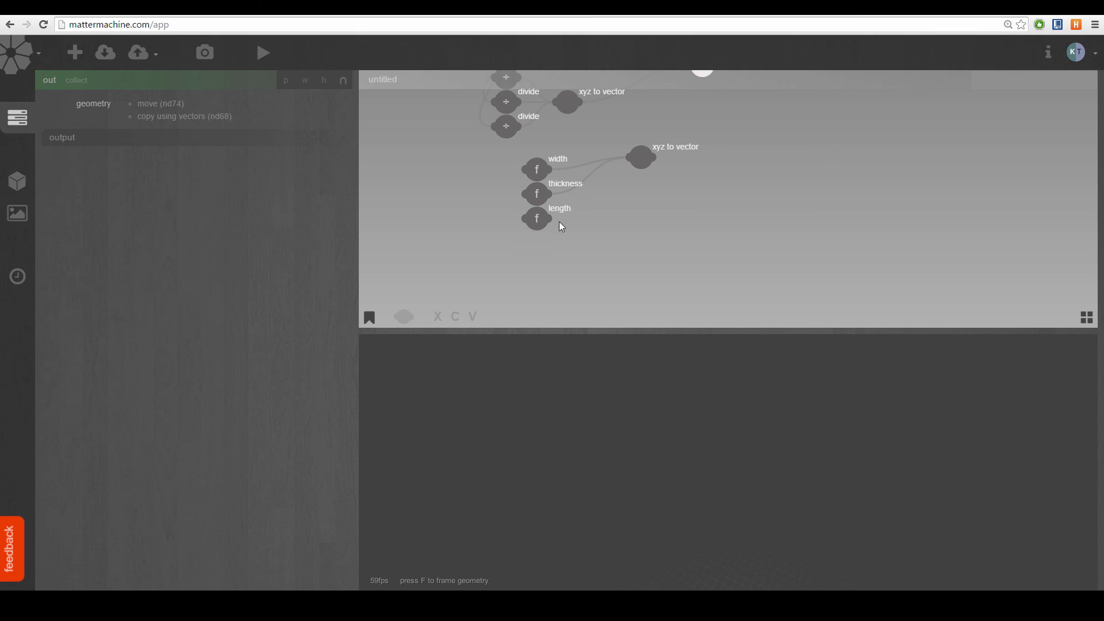
left_click_drag(554, 220, 632, 170)
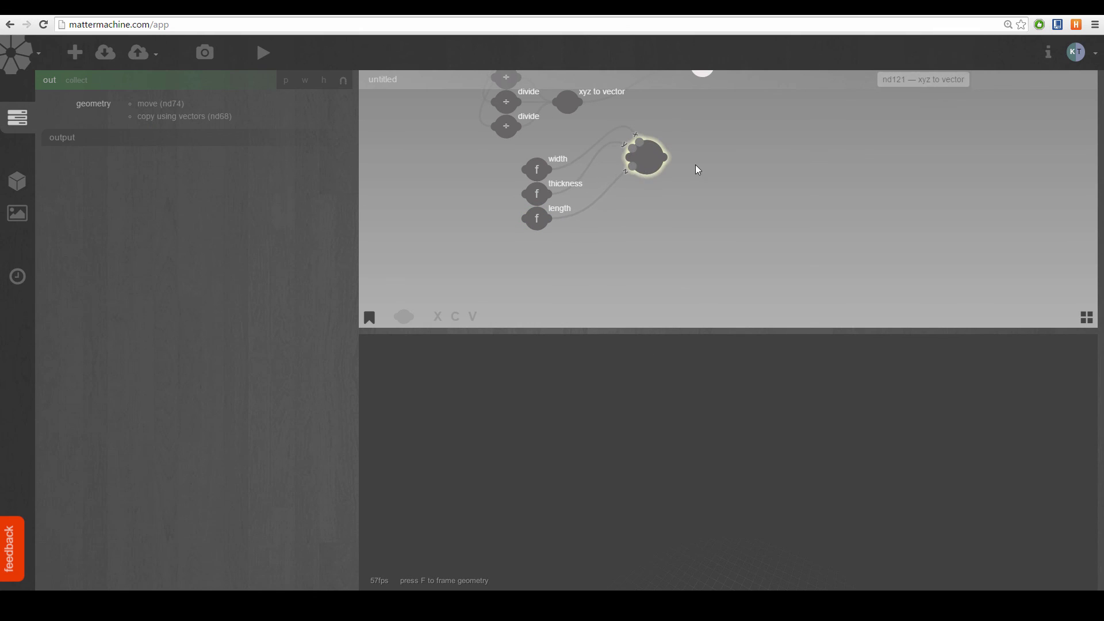
- Expose the width node as a parameter of the untitled graph
middle_click_drag(724, 125, 637, 210)
left_click(452, 259)
middle_click_drag(465, 237, 504, 213)
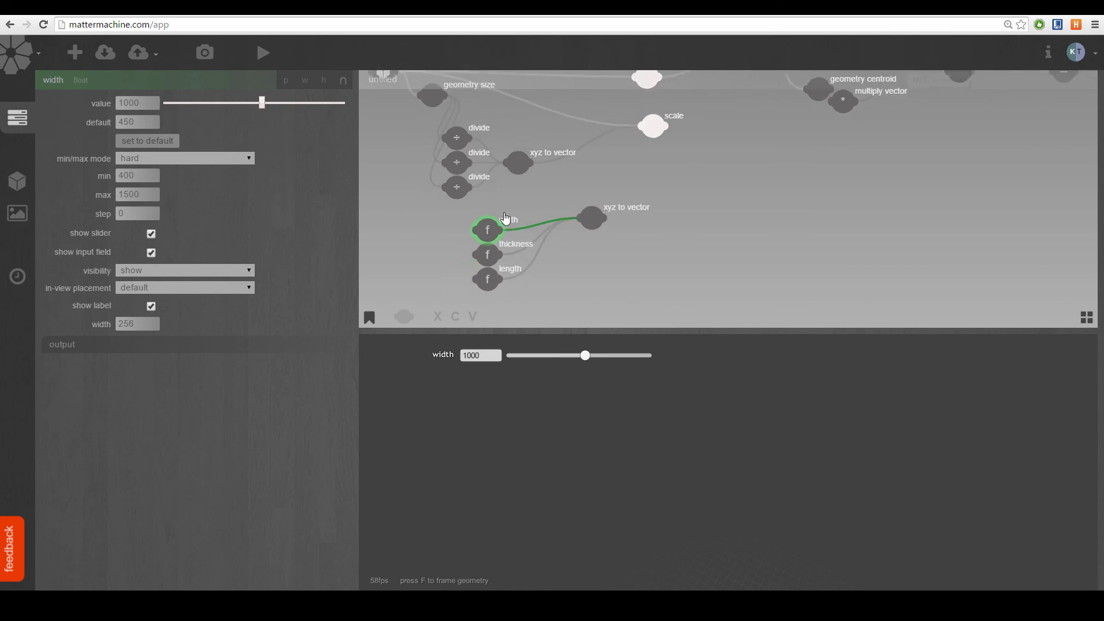
left_click(525, 194)
right_click(497, 225)
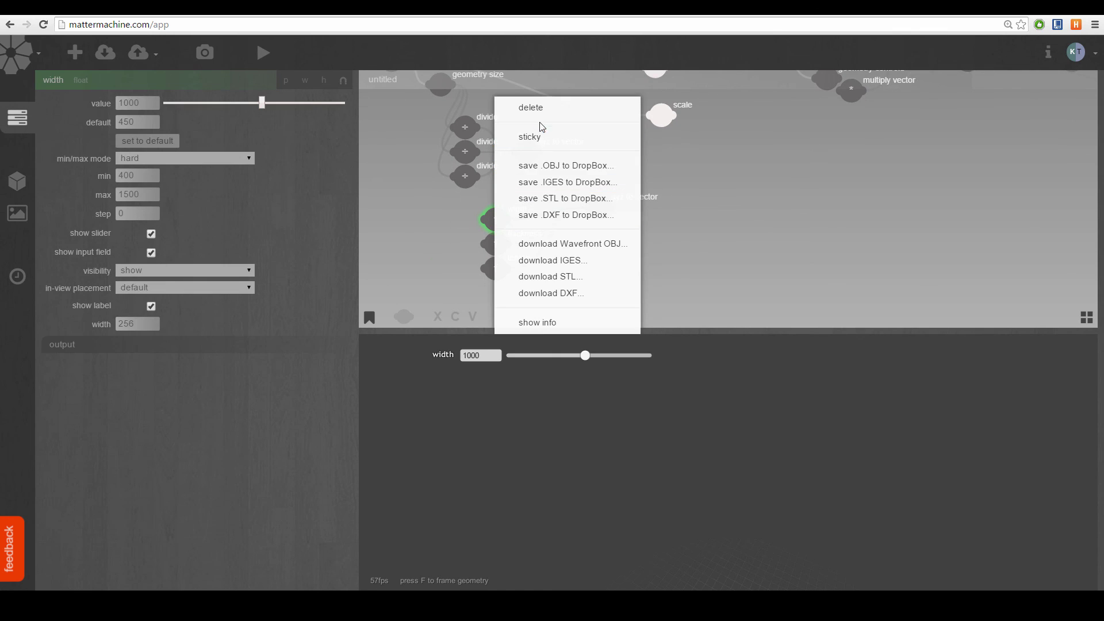
left_click(506, 112)
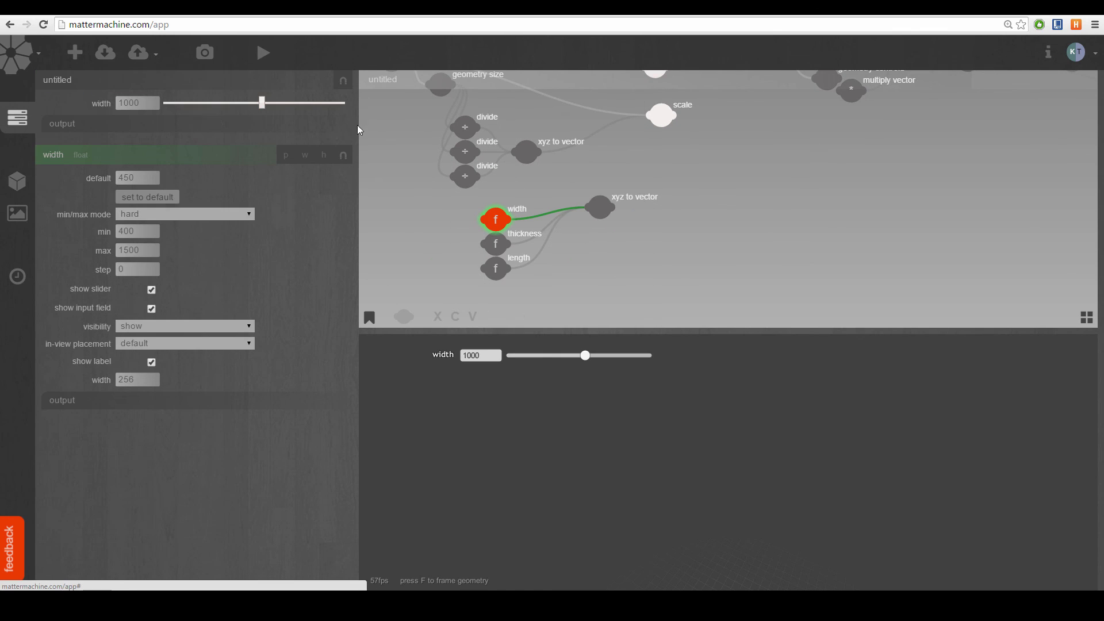
- Expose the thickness and length nodes as parameters of the untitled graph as well
left_click(497, 249)
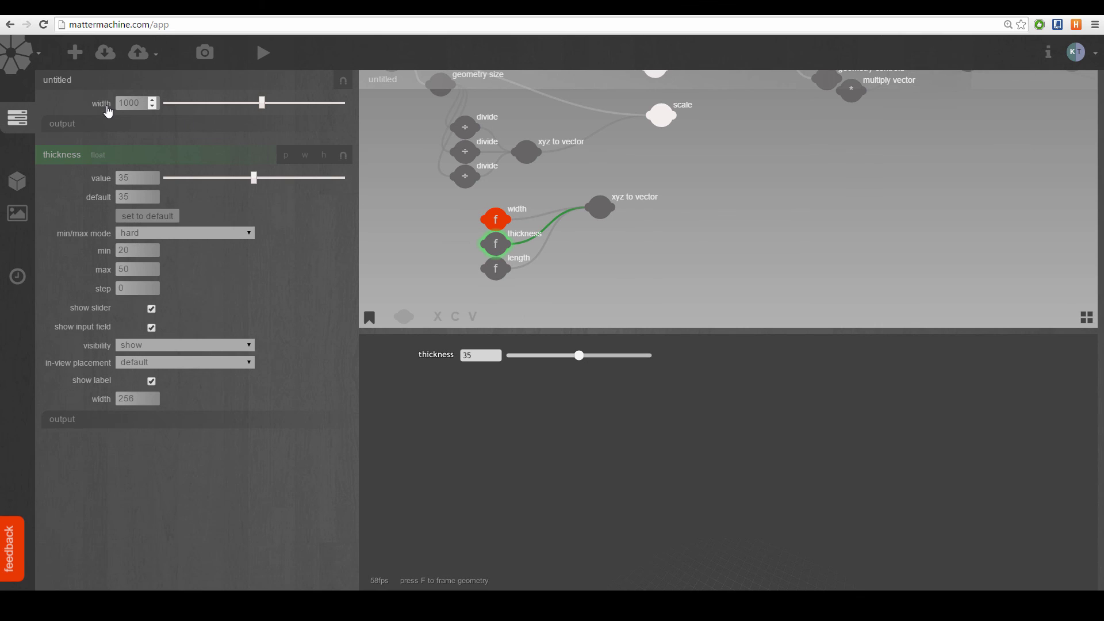
right_click(504, 253)
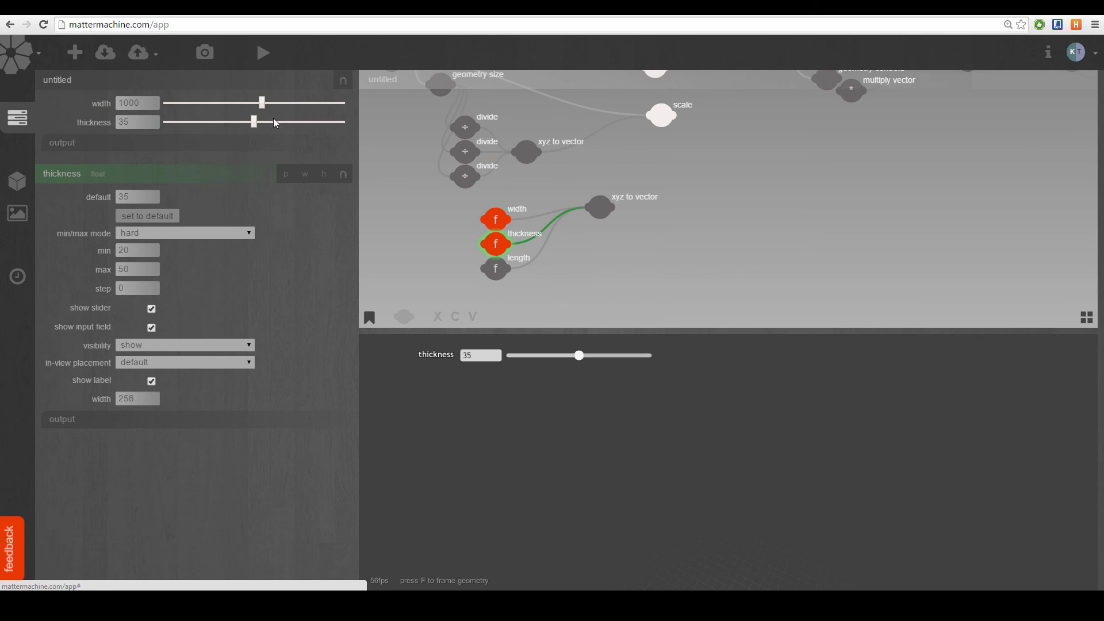
left_click(532, 107)
left_click(496, 269)
right_click(497, 270)
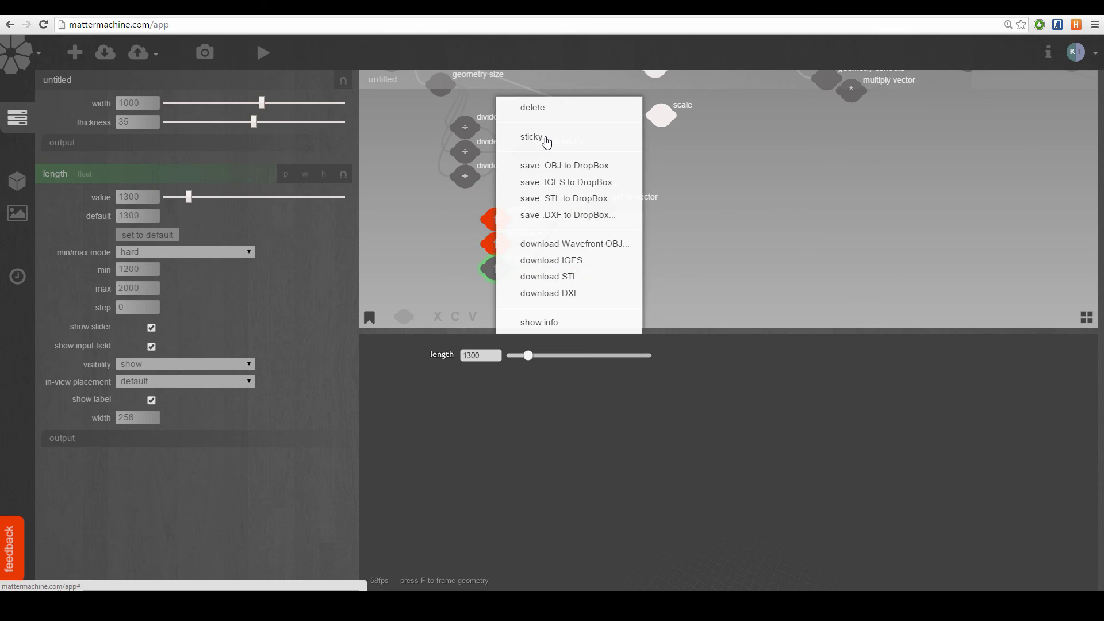
left_click(530, 144)
- Try connecting the lower xyz to vector node to the lower scale node, and move that scale node closer to the divide nodes
left_click_drag(618, 197, 609, 233)
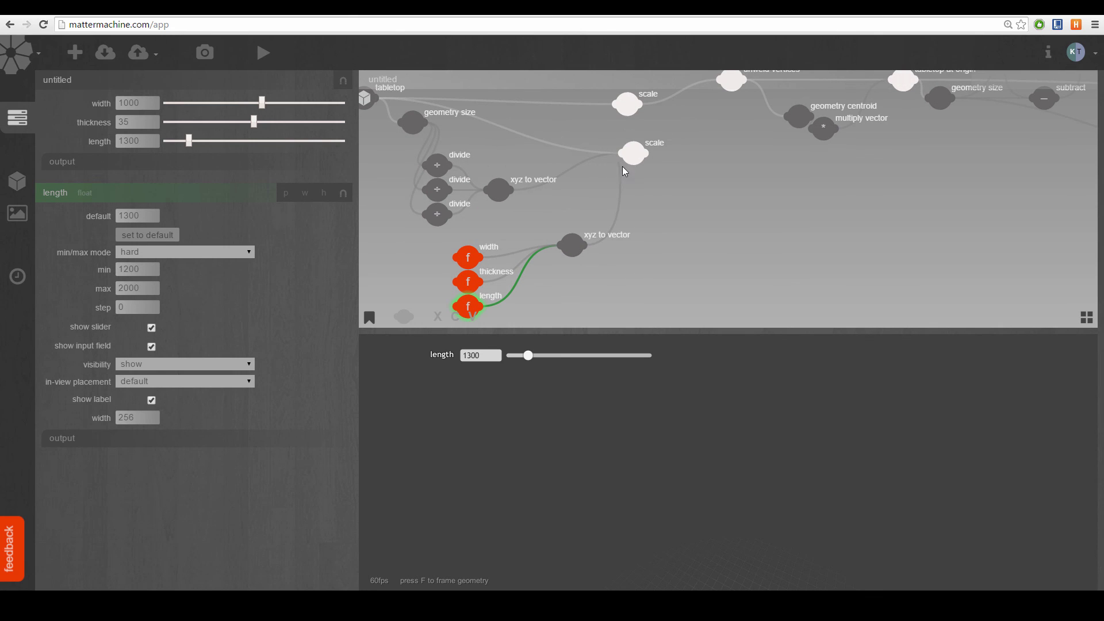
left_click(634, 154)
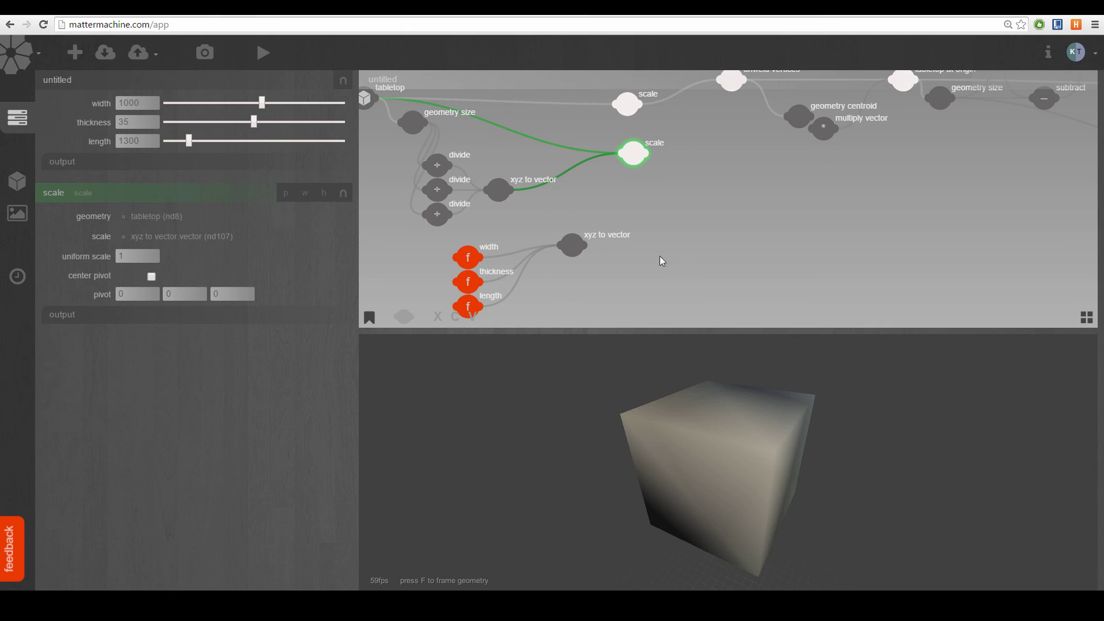
left_click_drag(634, 162, 549, 196)
left_click(571, 189)
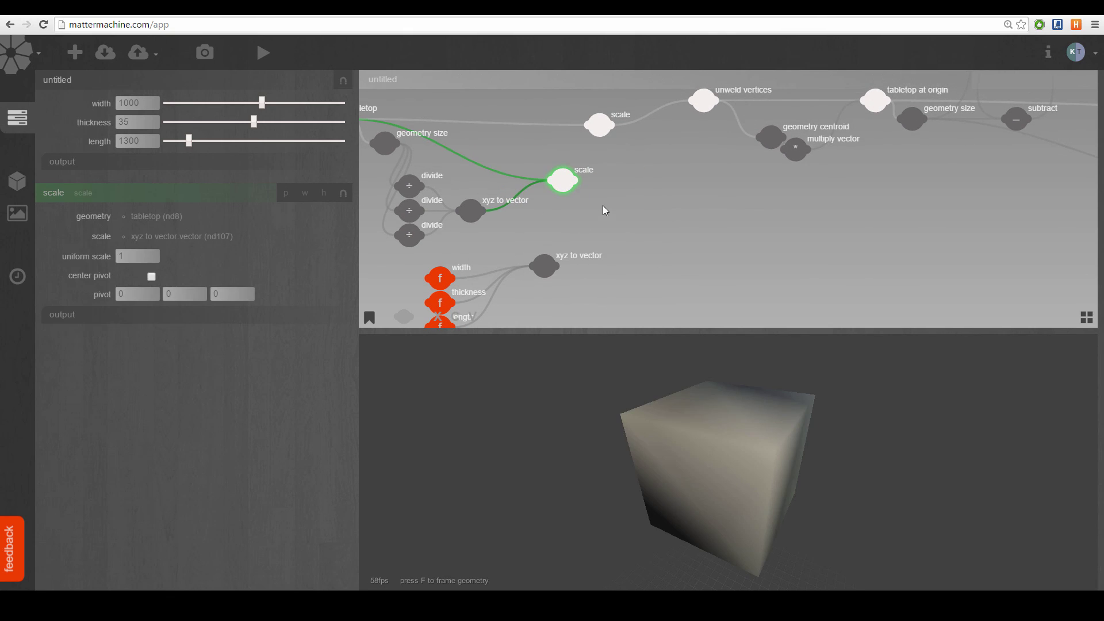
double_click(611, 191)
type("scal")
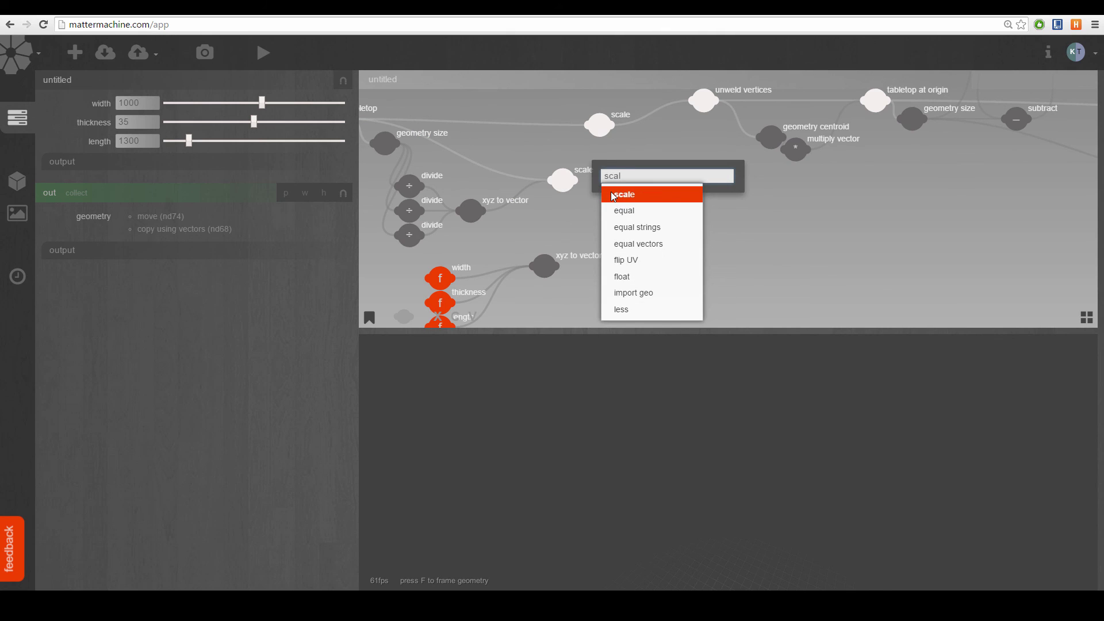
key("Escape")
- Feed the unit-size scale node into the scale node before unweld vertices, and connect the lower xyz to vector node to it
left_click_drag(575, 183, 641, 183)
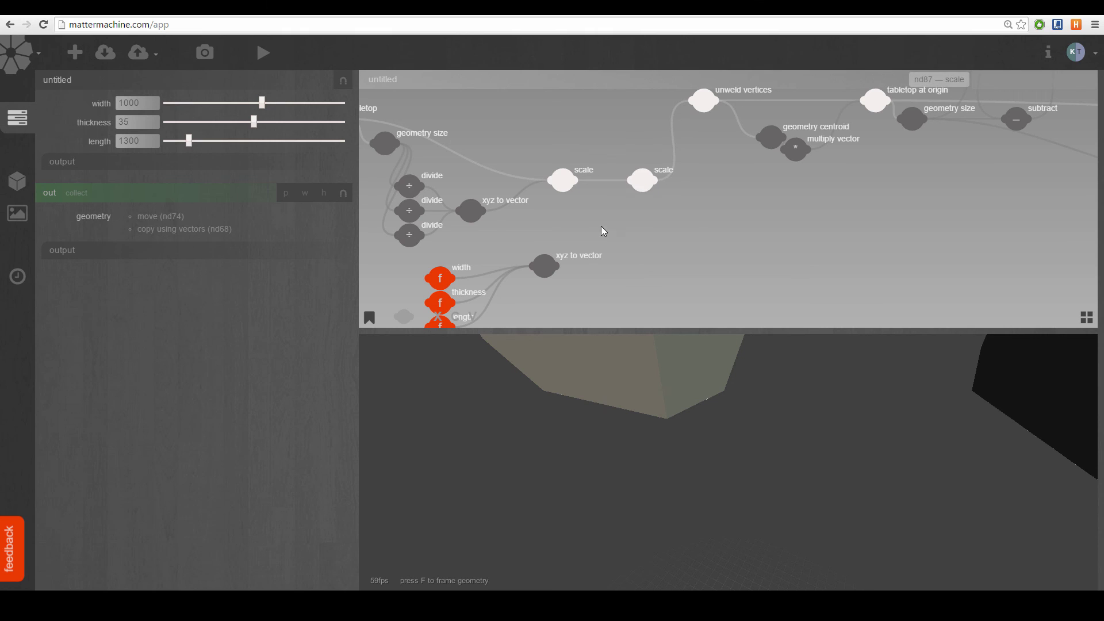
left_click_drag(602, 230, 667, 190)
left_click_drag(662, 238, 736, 145)
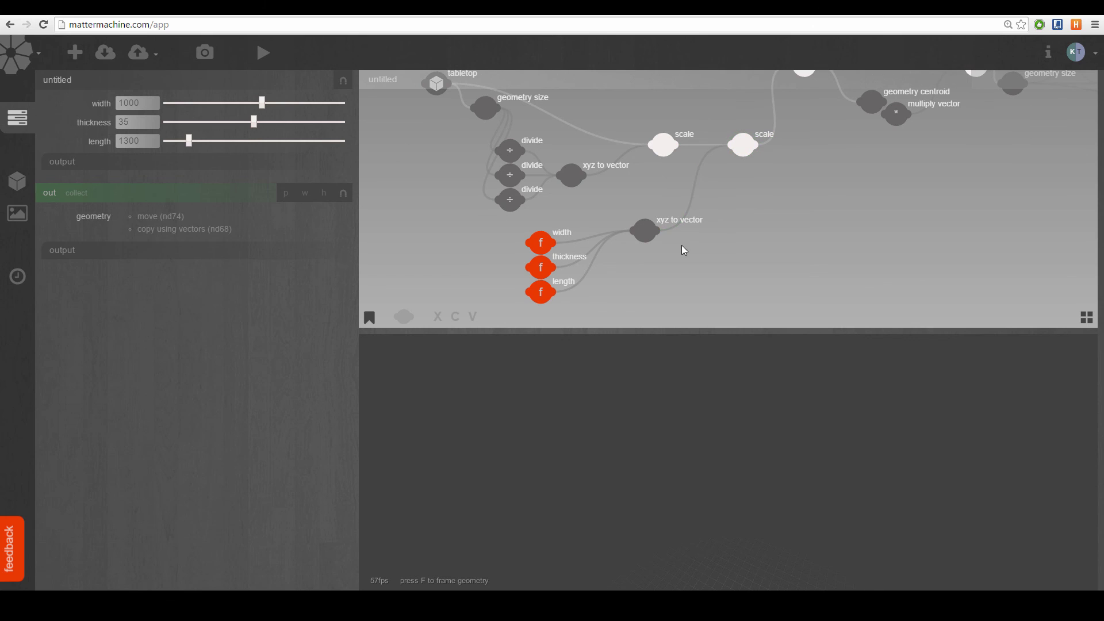
- Frame the table in the 3D view and test its parameters with width about 1157 and length about 1621.6
middle_click_drag(661, 271, 648, 291)
key("f")
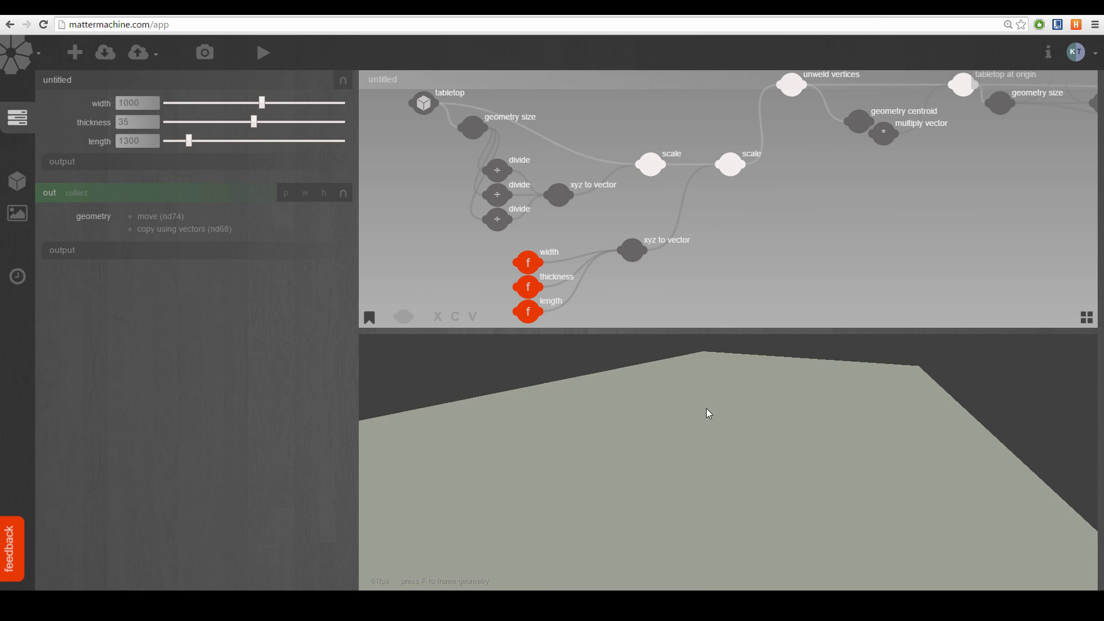
left_click_drag(706, 409, 601, 430)
scroll(645, 424, "down", 5)
left_click_drag(719, 438, 695, 482)
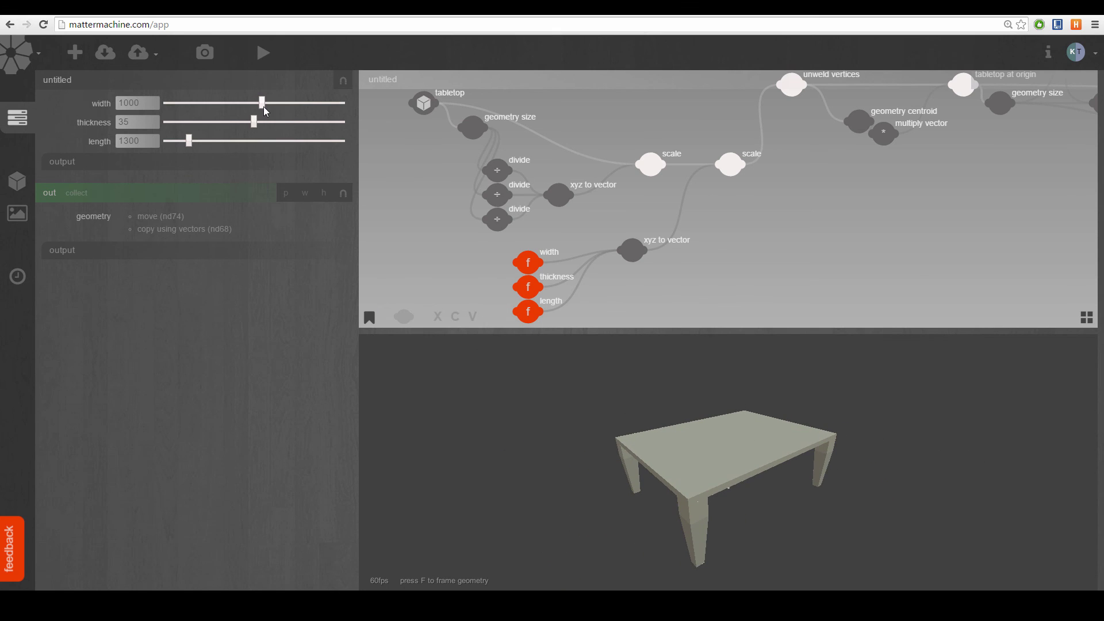
left_click_drag(263, 105, 290, 123)
left_click_drag(190, 141, 186, 179)
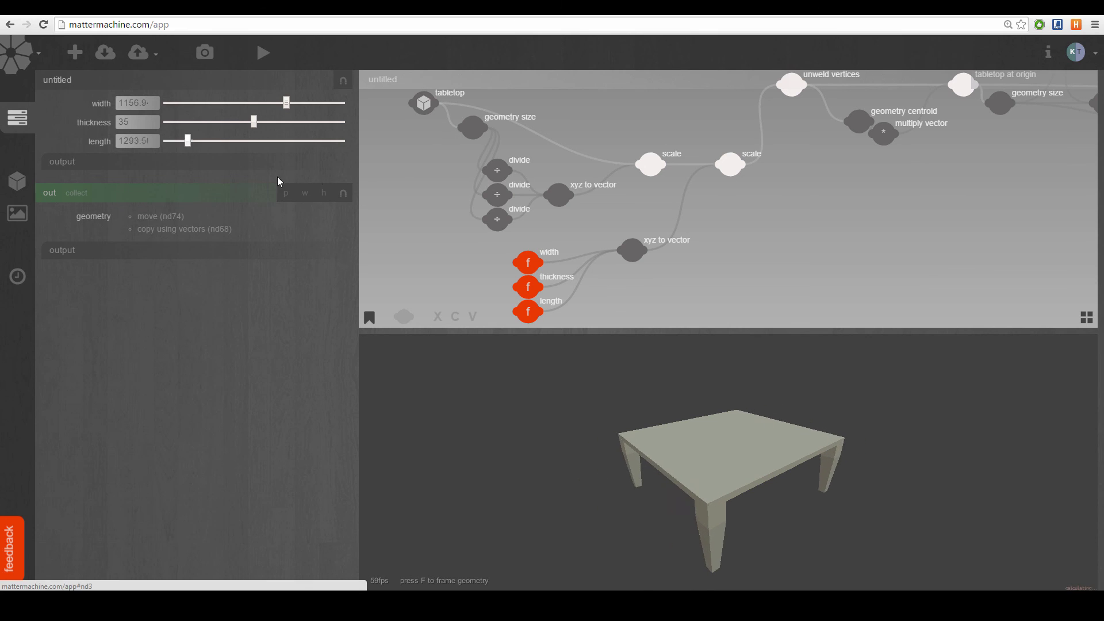
left_click_drag(277, 180, 259, 203)
left_click_drag(720, 405, 713, 443)
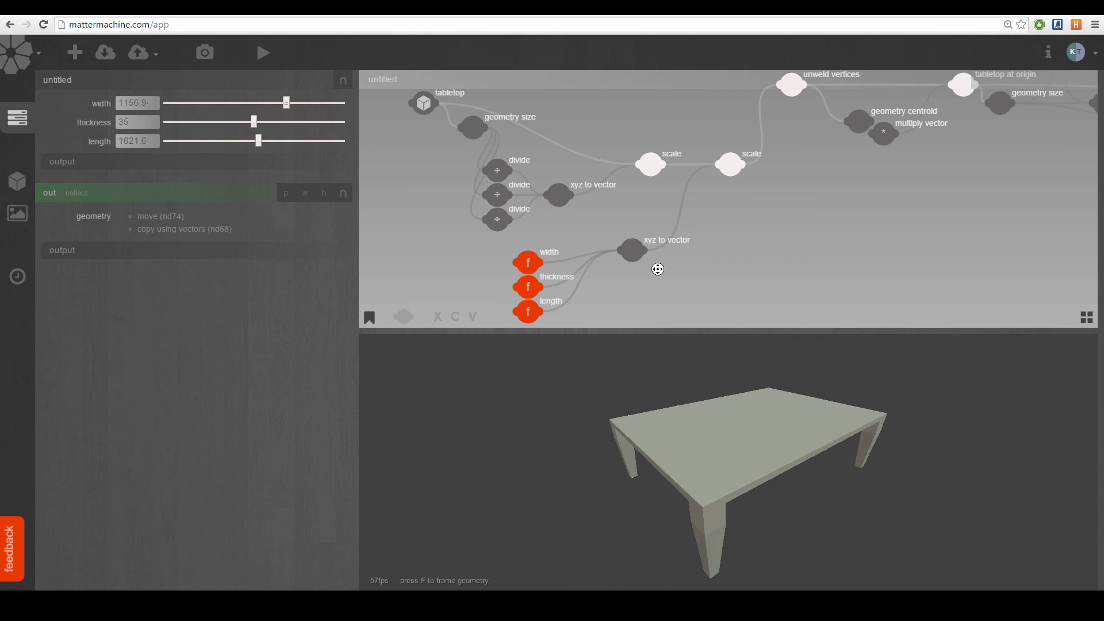
- Copy the tabletop's scaling nodes, from geometry size through both scales and the width, thickness and length floats, and paste a duplicate set
scroll(658, 269, "down", 3)
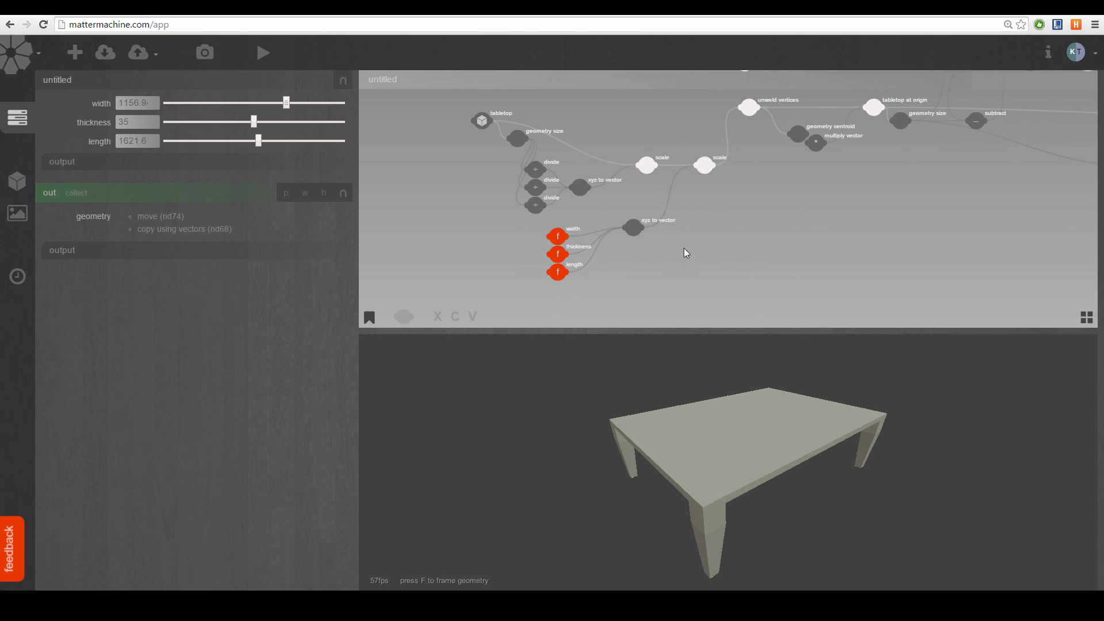
left_click_drag(679, 218, 700, 114)
left_click_drag(696, 183, 693, 288)
scroll(694, 223, "up", 1)
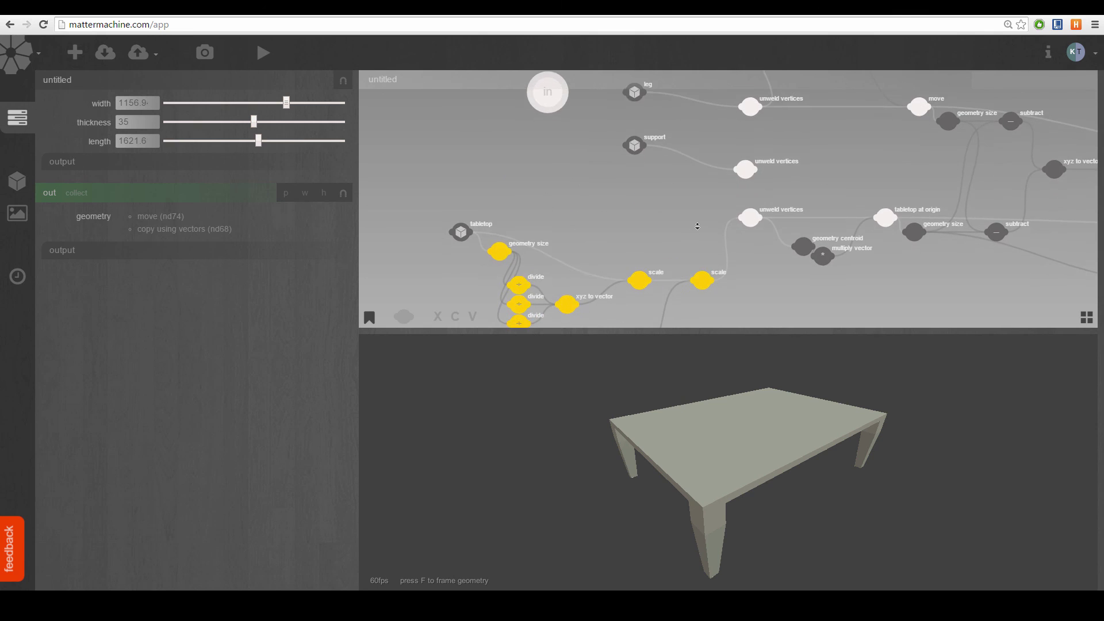
left_click_drag(693, 222, 692, 246)
scroll(561, 147, "down", 2)
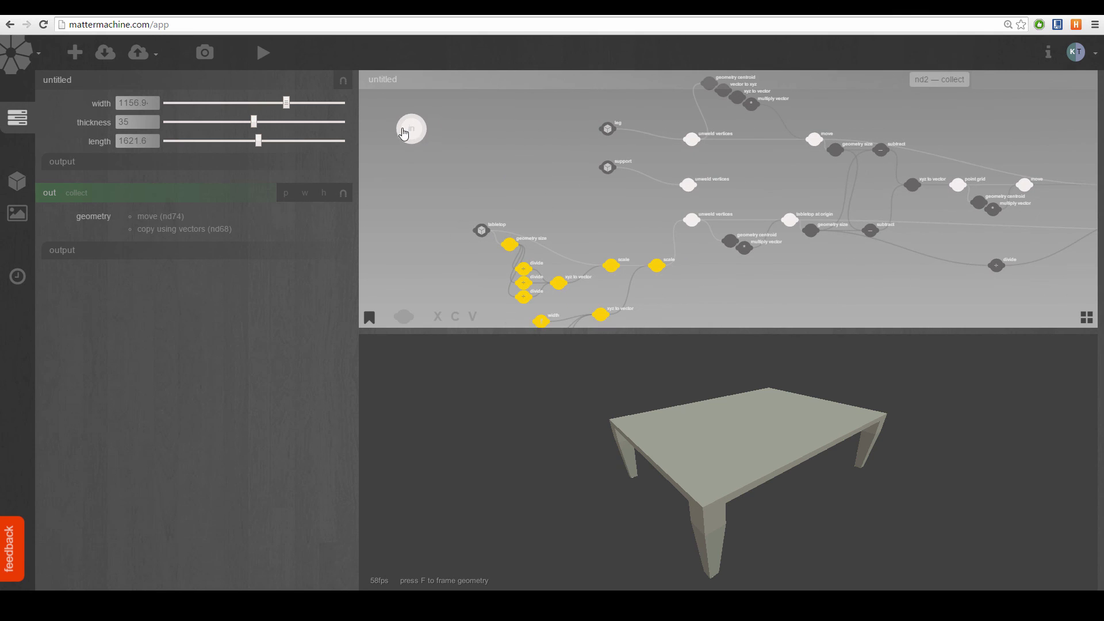
key("ctrl+c")
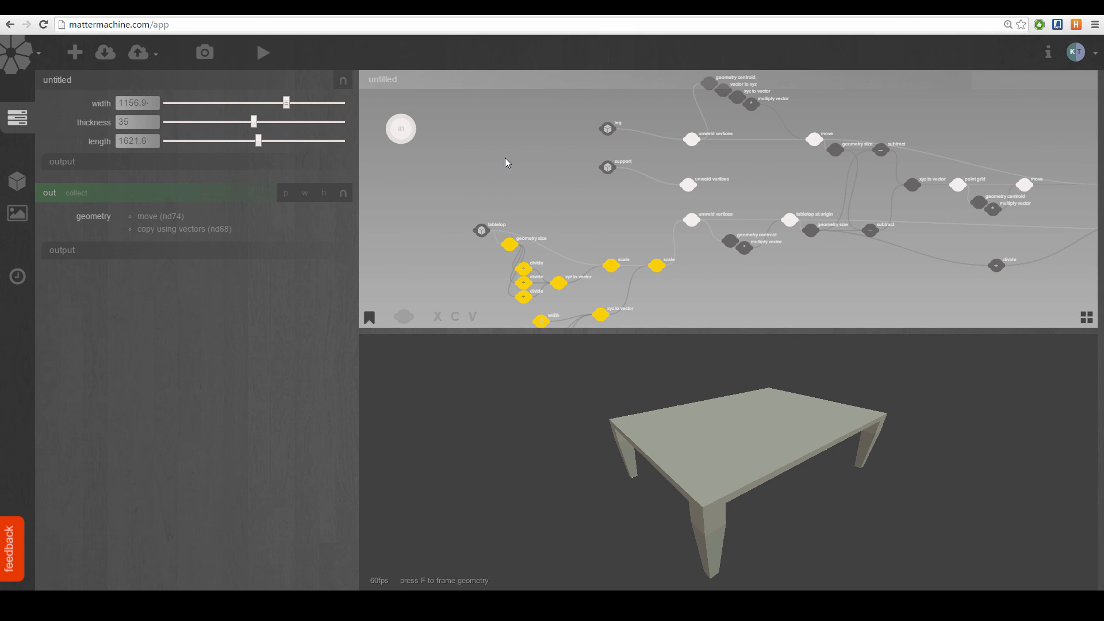
key("ctrl+v")
- Place the pasted nodes beside the leg node and route the leg through both scale nodes into its unweld vertices node
left_click_drag(624, 280, 617, 99)
left_click_drag(640, 156, 470, 93)
left_click(547, 102)
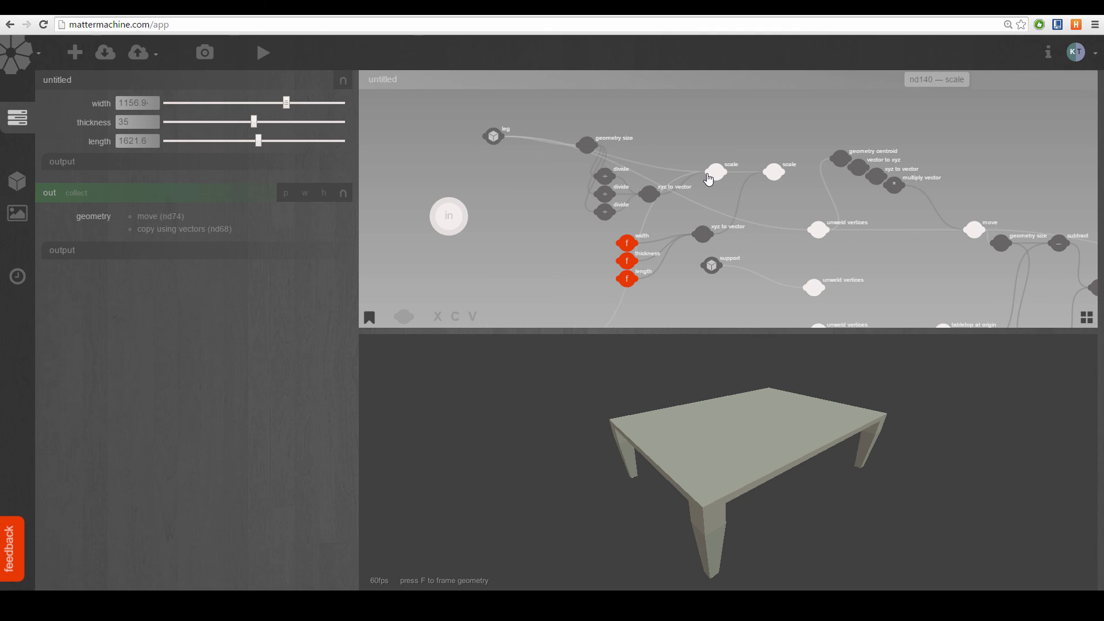
left_click_drag(790, 192, 730, 206)
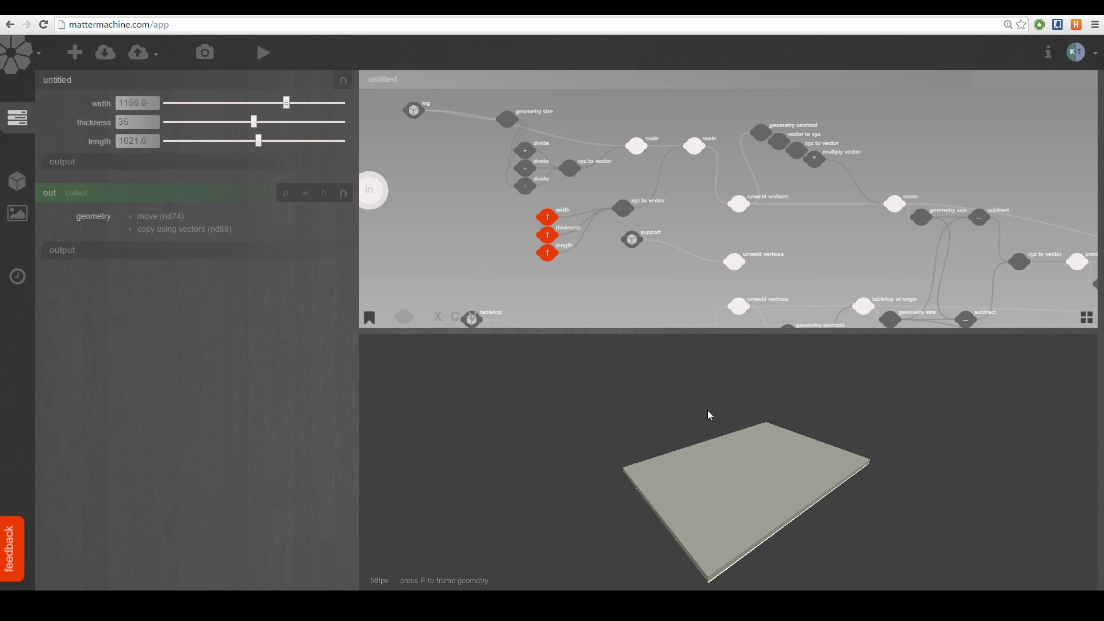
left_click_drag(707, 410, 685, 259)
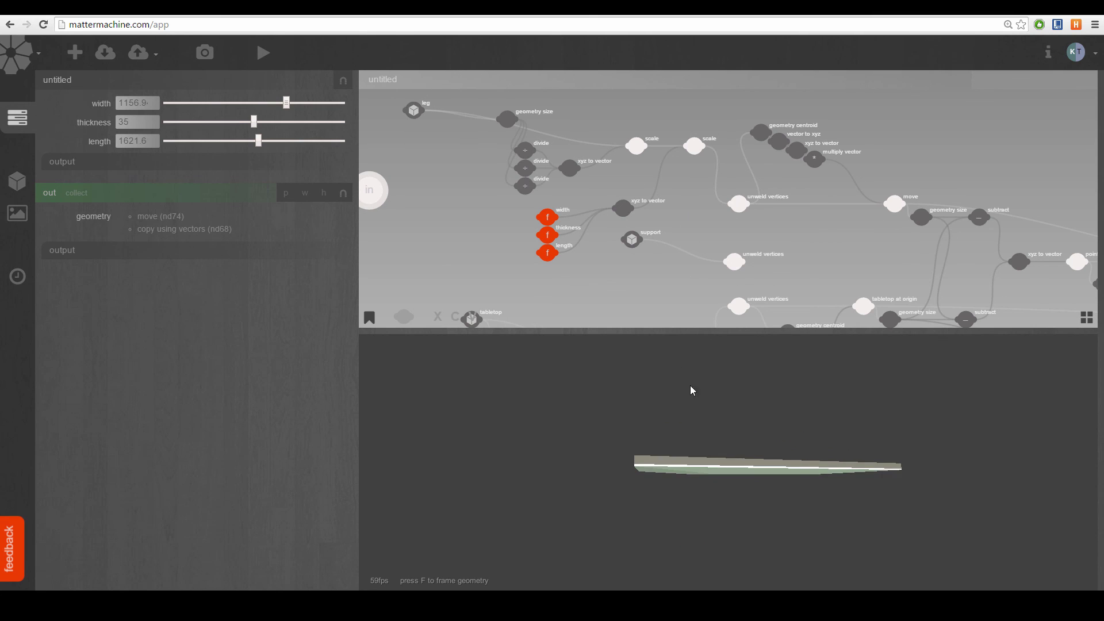
left_click_drag(691, 386, 724, 490)
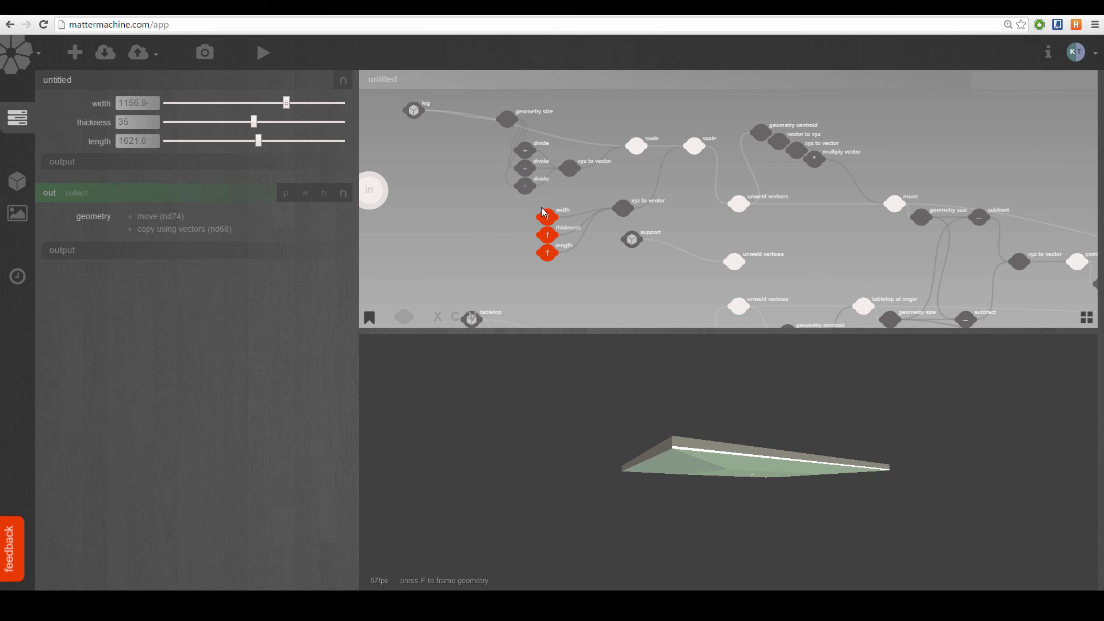
- Rename the leg branch's width node as leg width
scroll(544, 196, "up", 2)
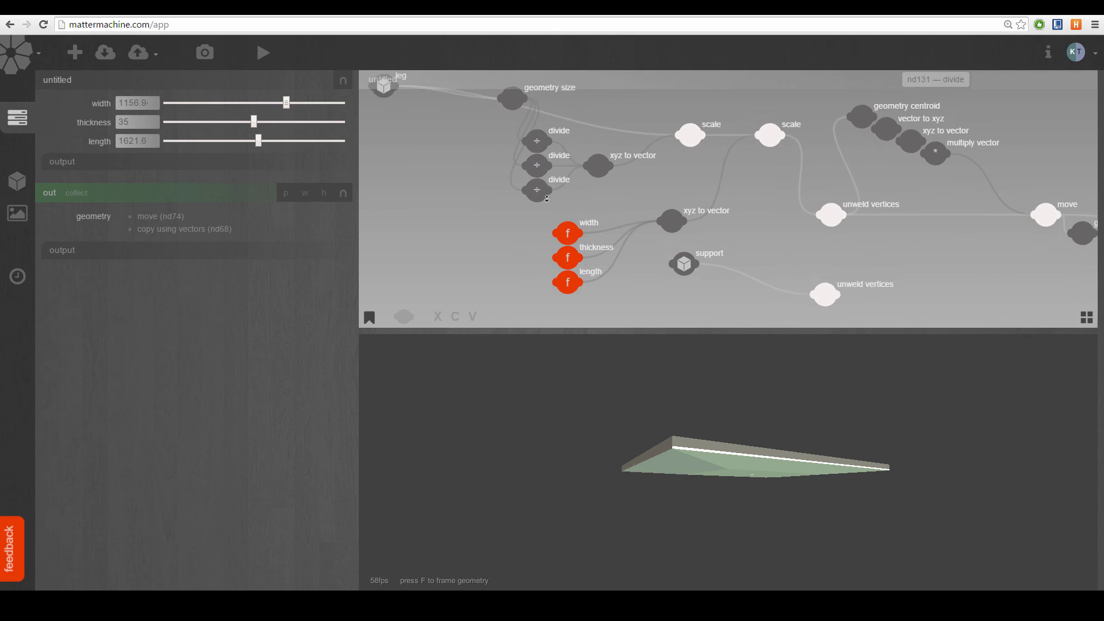
scroll(546, 199, "up", 1)
left_click(592, 220)
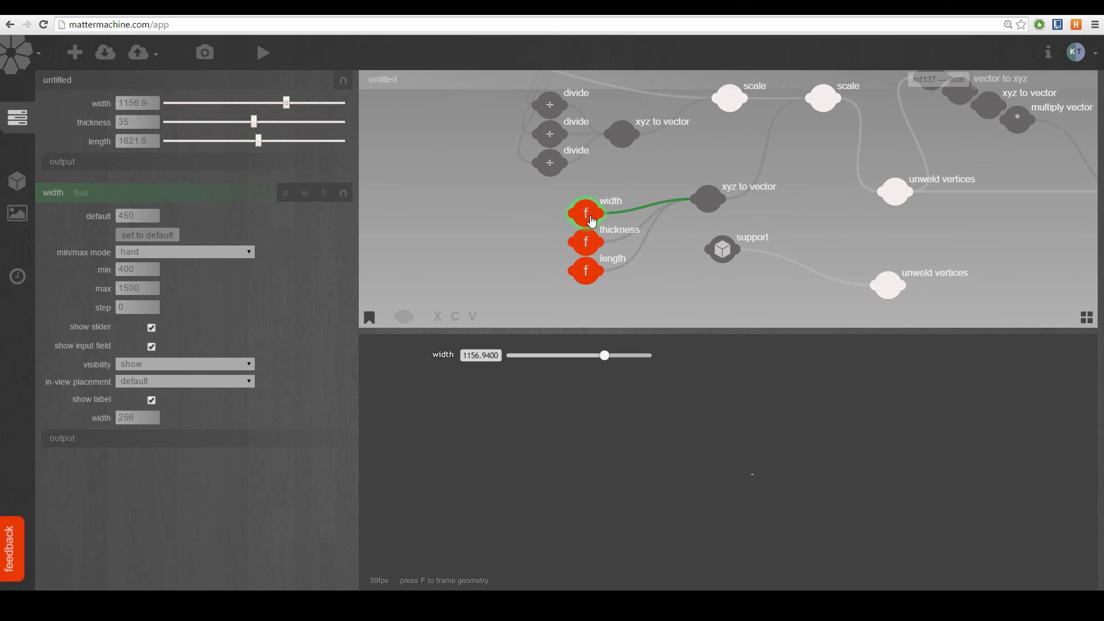
double_click(613, 200)
left_click(611, 199)
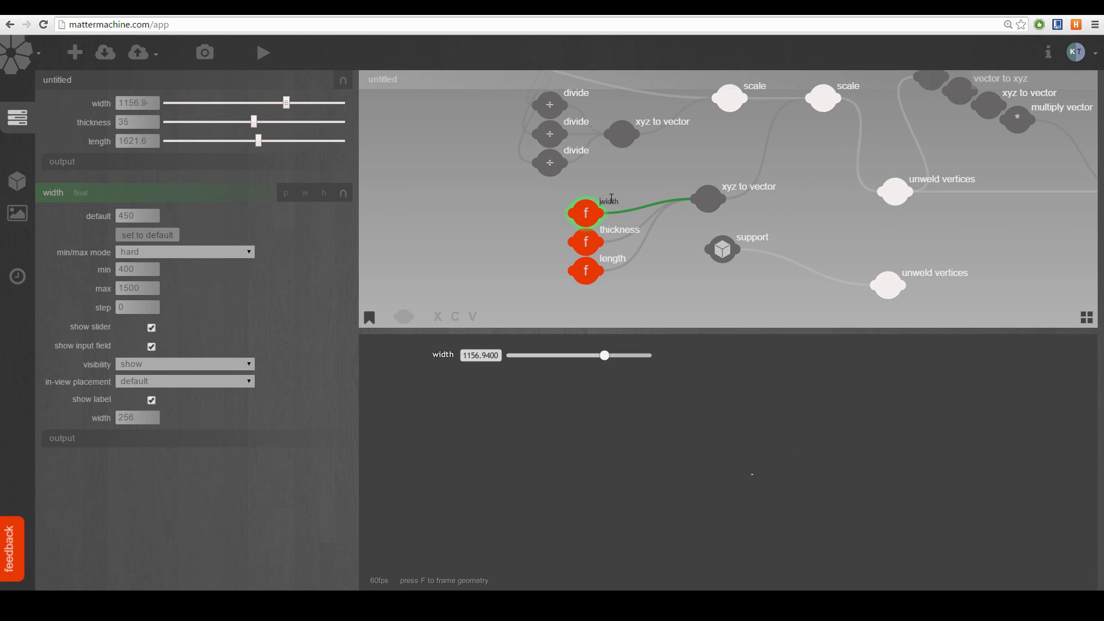
type("leg")
key("Return")
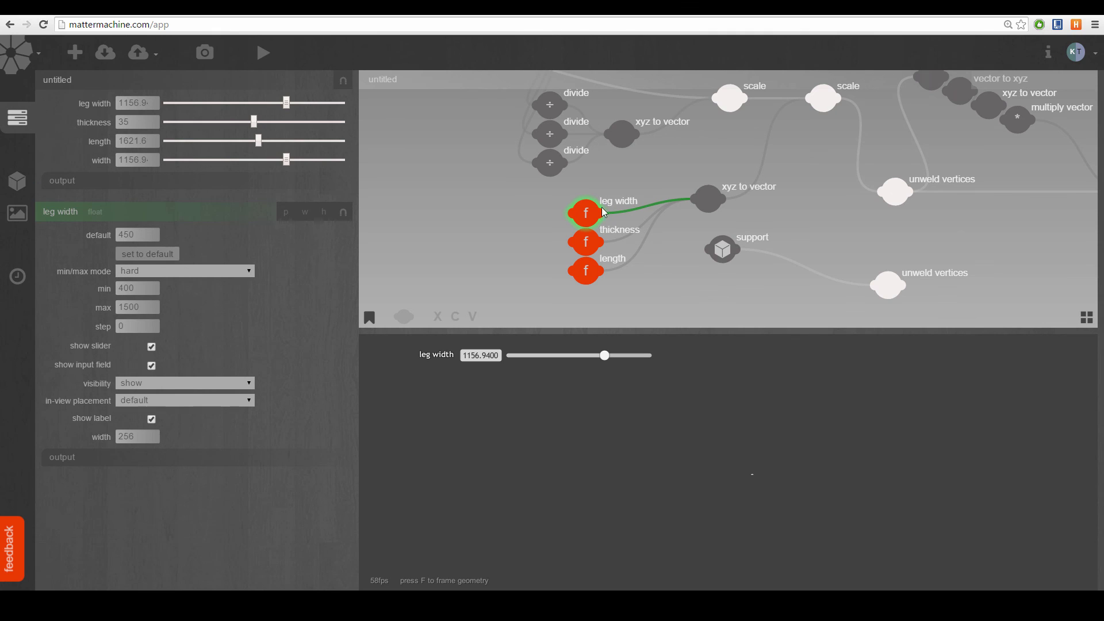
- Rename the leg branch's thickness and length nodes as leg thickness and leg length
double_click(606, 234)
type("leg")
key("Return")
double_click(602, 263)
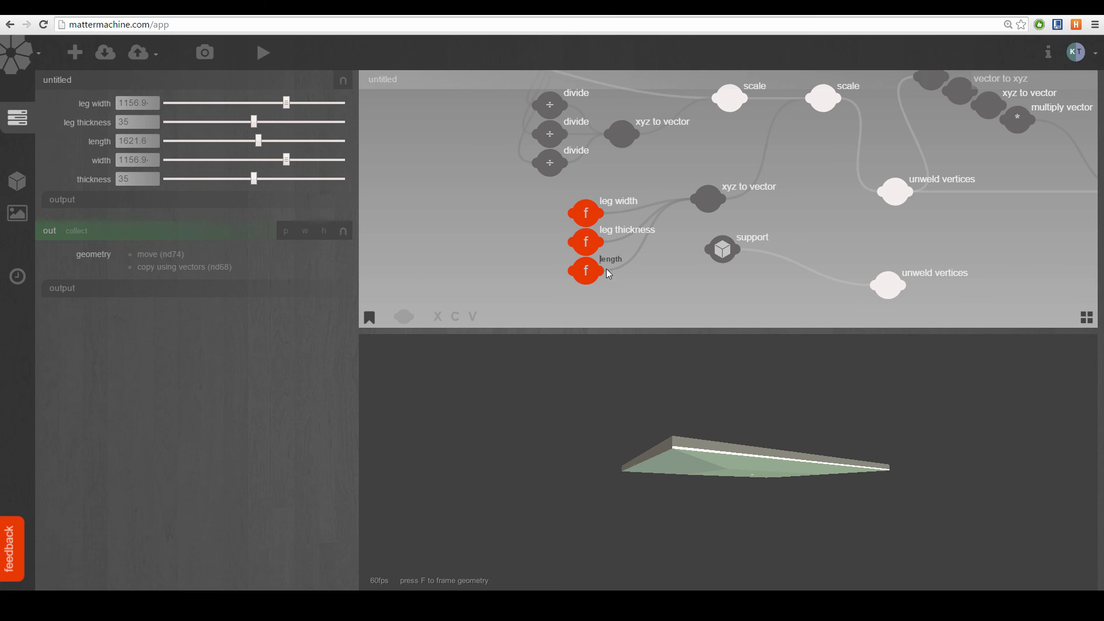
type("leg")
key("Return")
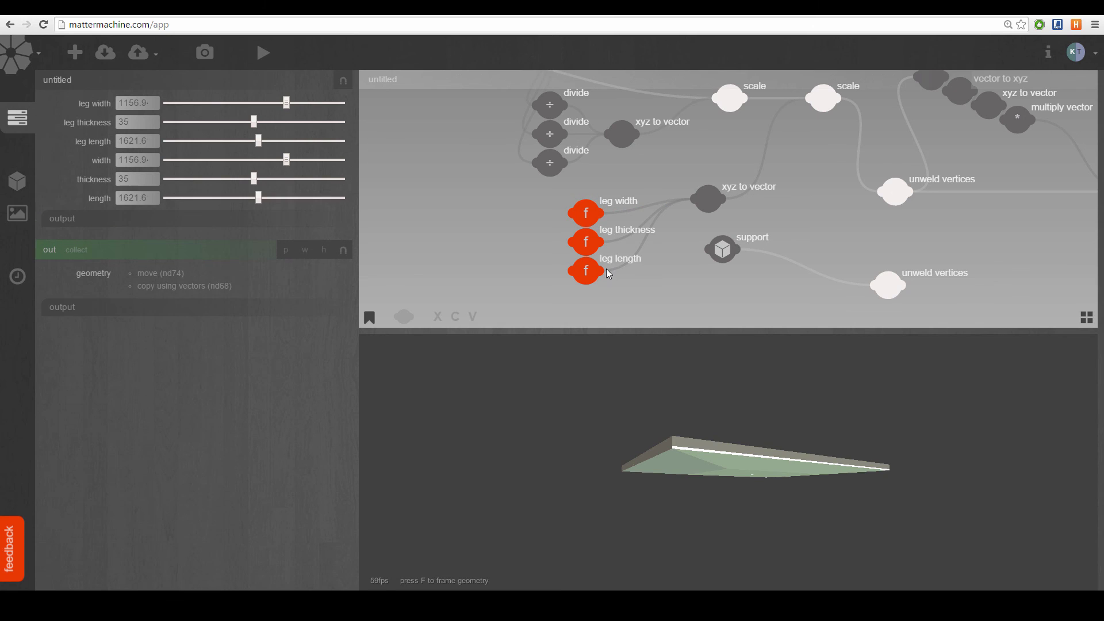
- Limit the leg width parameter to a minimum of 75 and a maximum of 250
left_click(590, 218)
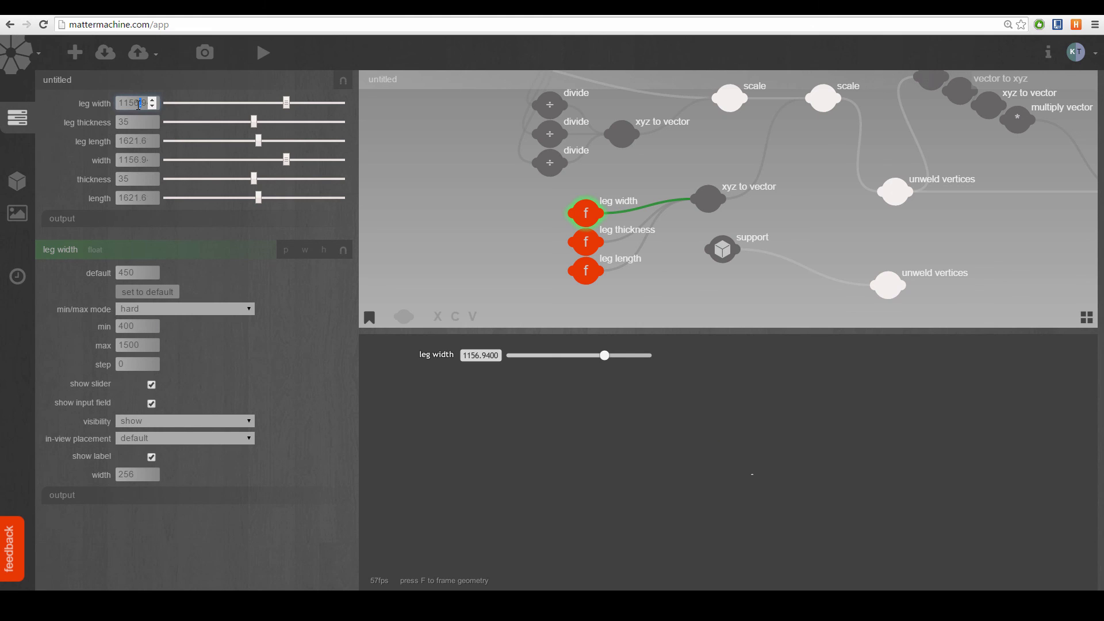
left_click(131, 273)
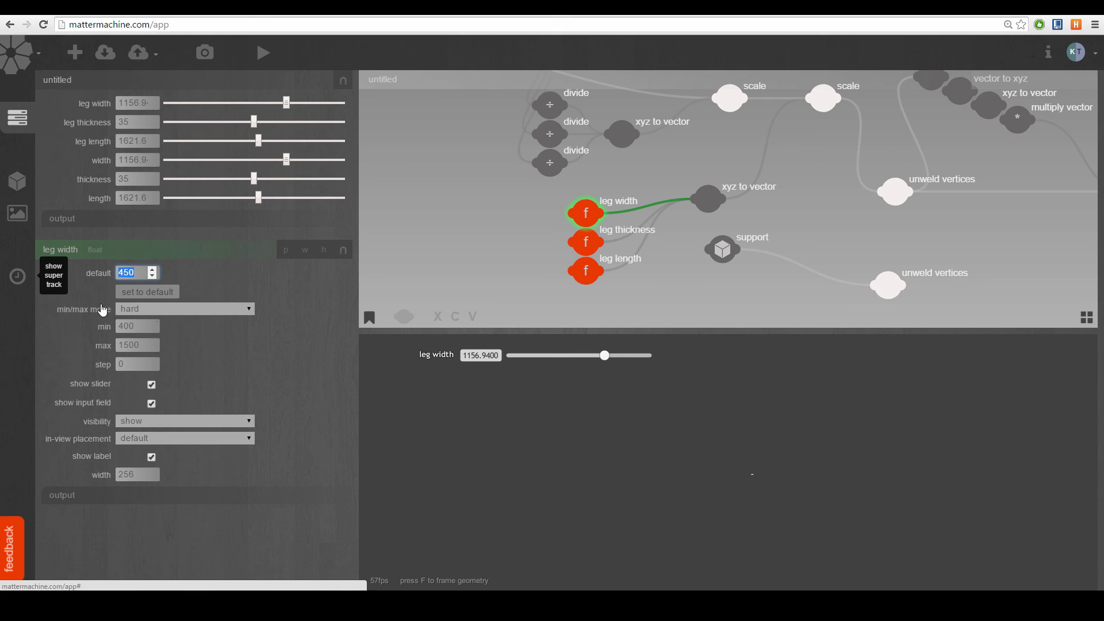
left_click(131, 326)
type("75")
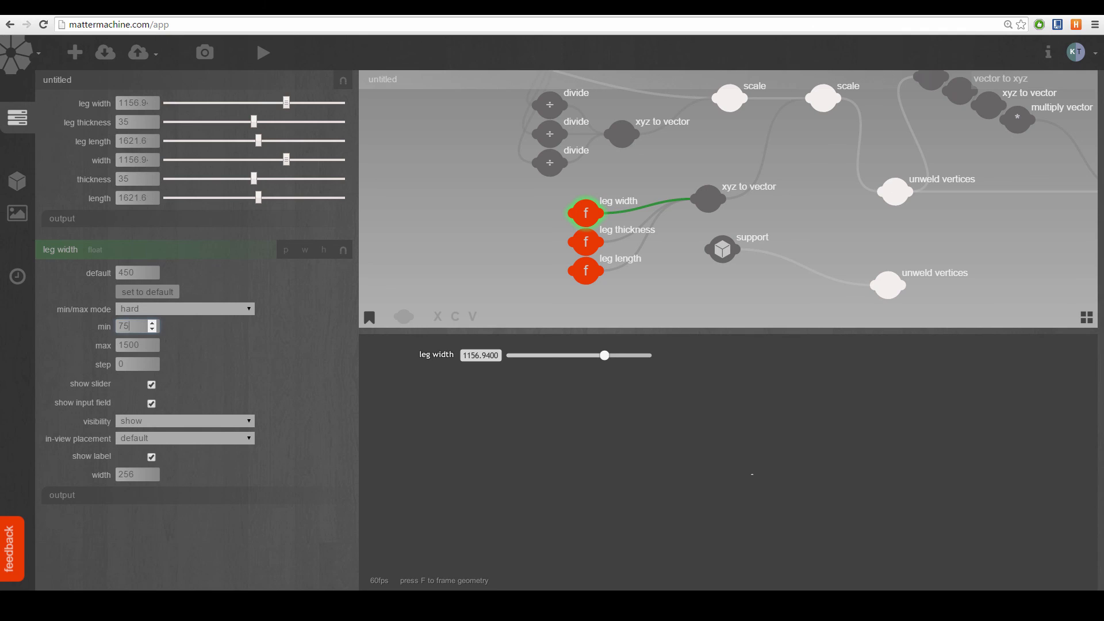
key("Return")
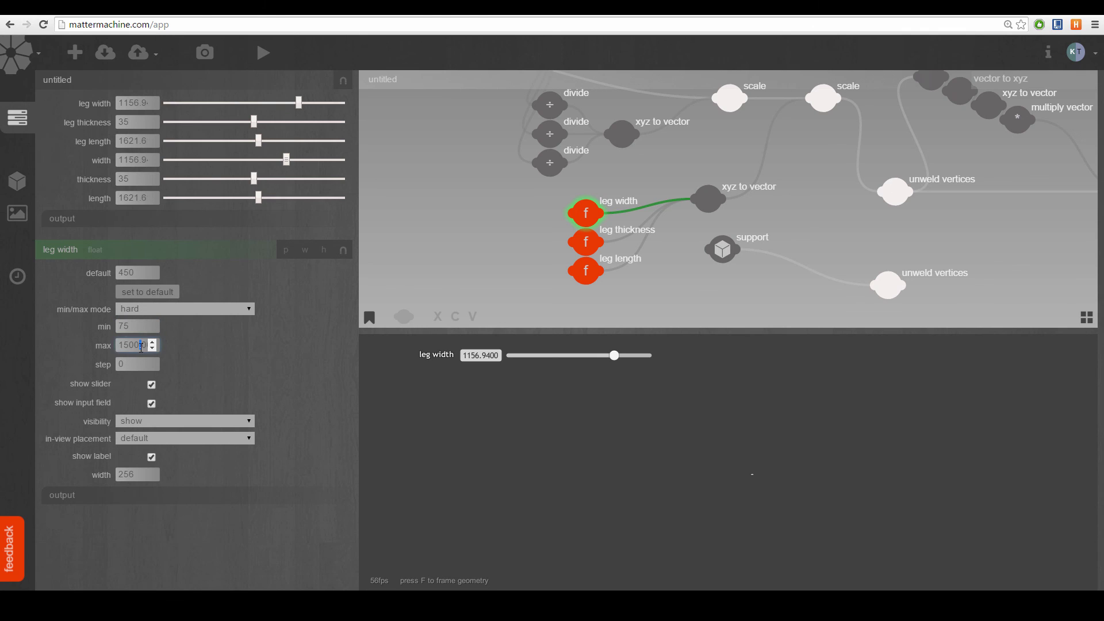
double_click(141, 347)
type("250")
key("Return")
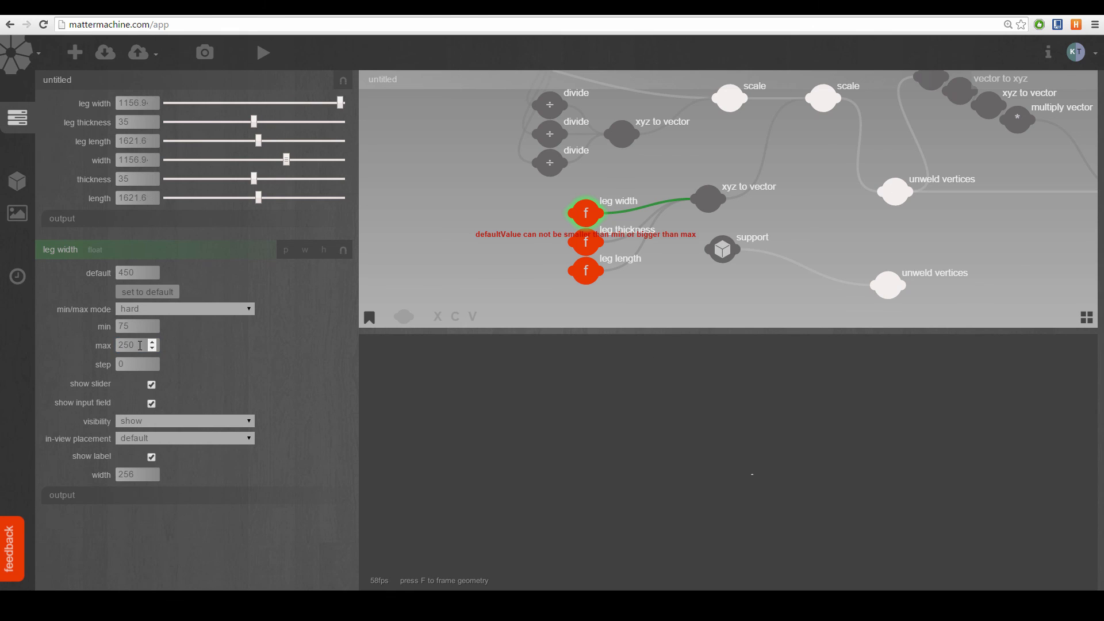
- Set the leg width parameter's default to 100 and deselect the node
double_click(144, 273)
type("100")
key("Return")
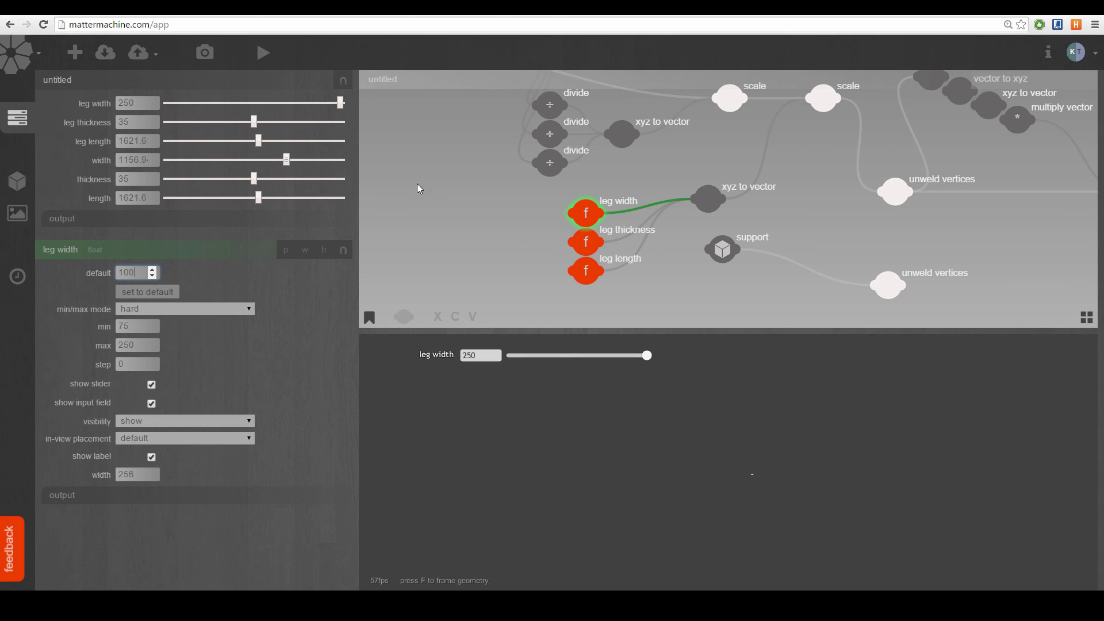
left_click_drag(493, 195, 466, 161)
left_click(498, 175)
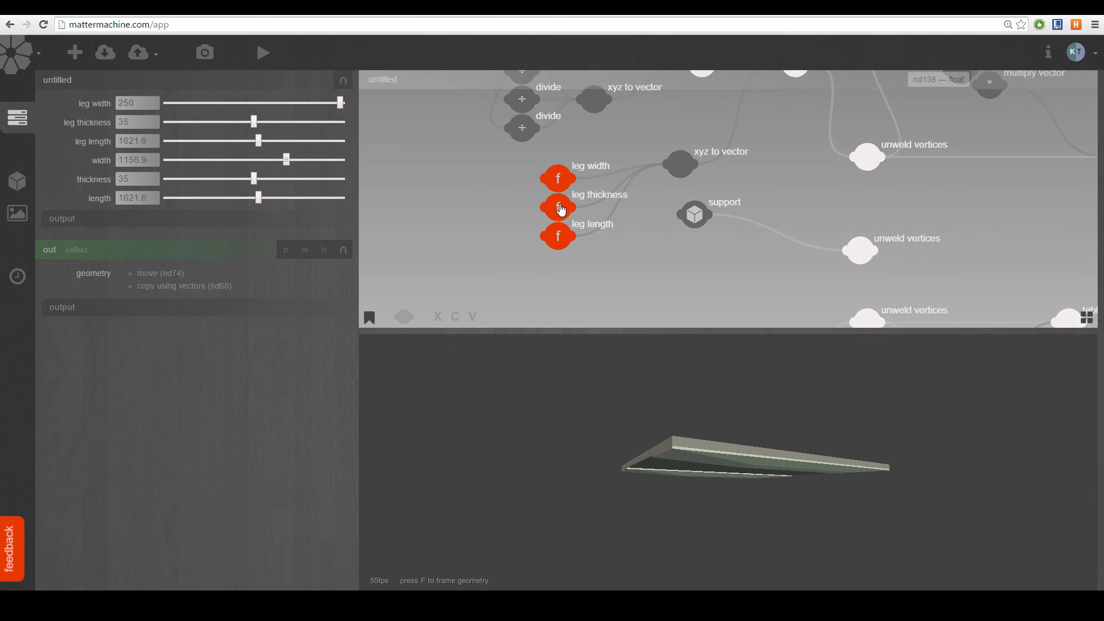
- Rename the leg thickness node as leg height
left_click(561, 210)
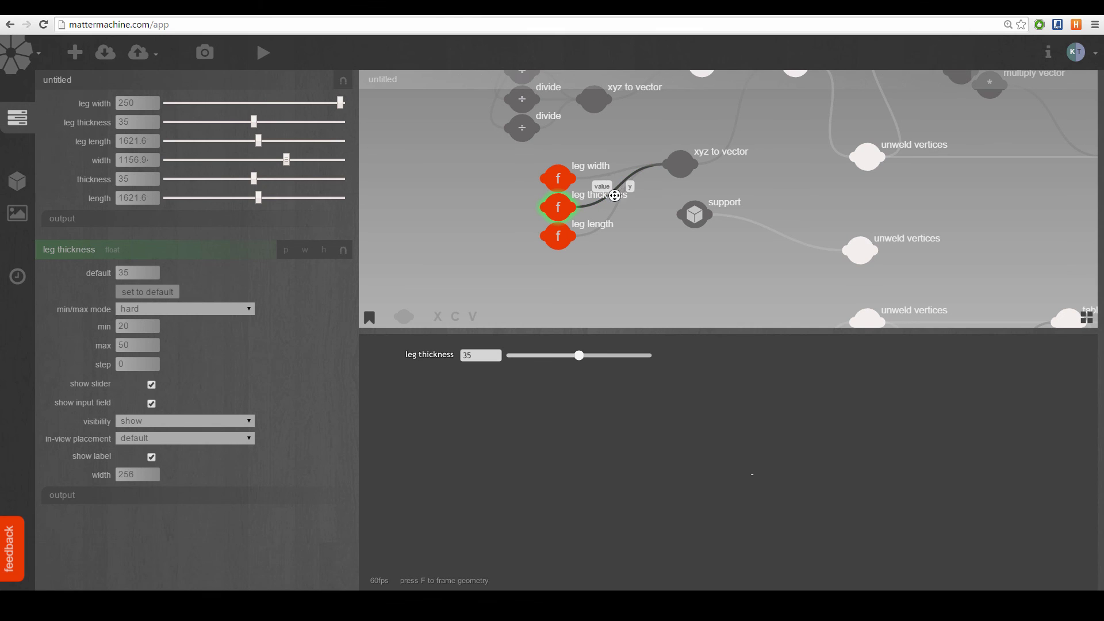
left_click_drag(619, 184, 606, 228)
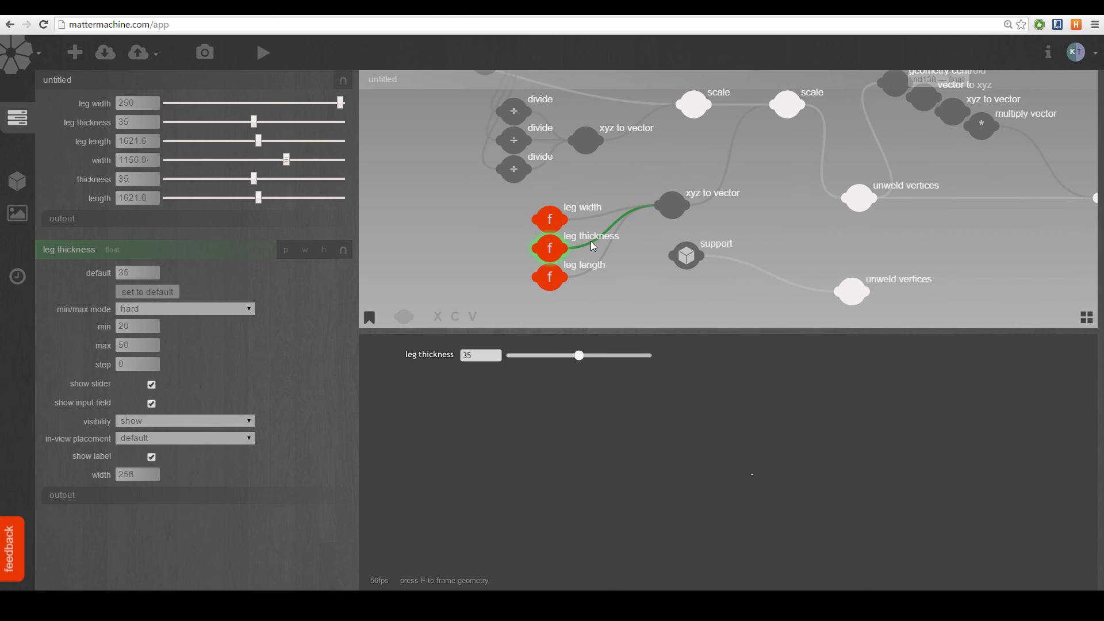
double_click(586, 236)
left_click(580, 239)
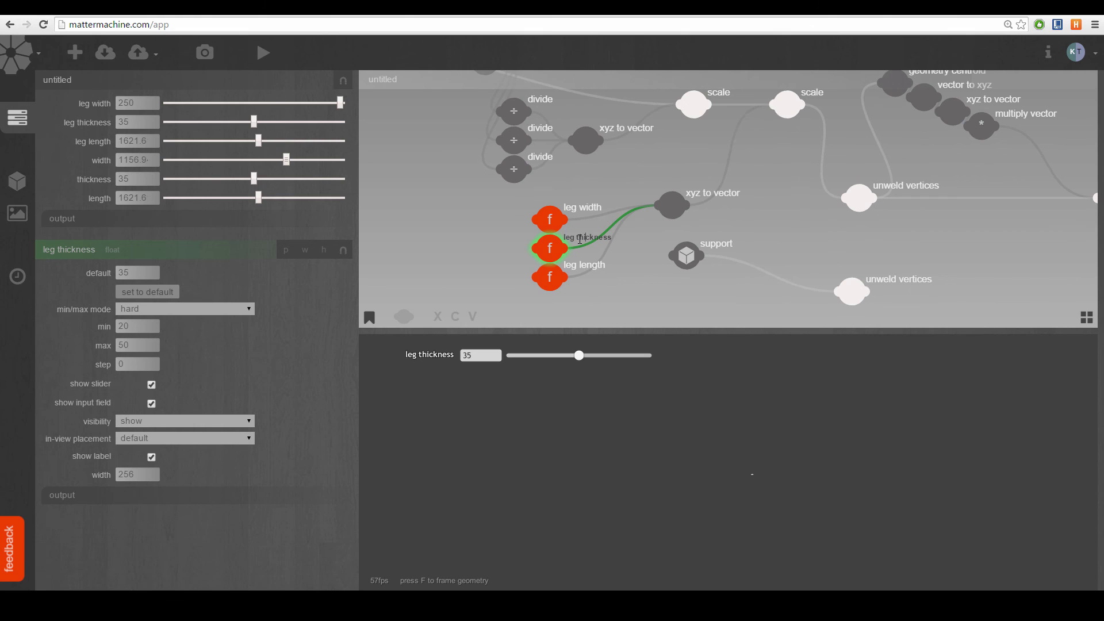
left_click_drag(629, 242, 659, 248)
type("height")
key("Return")
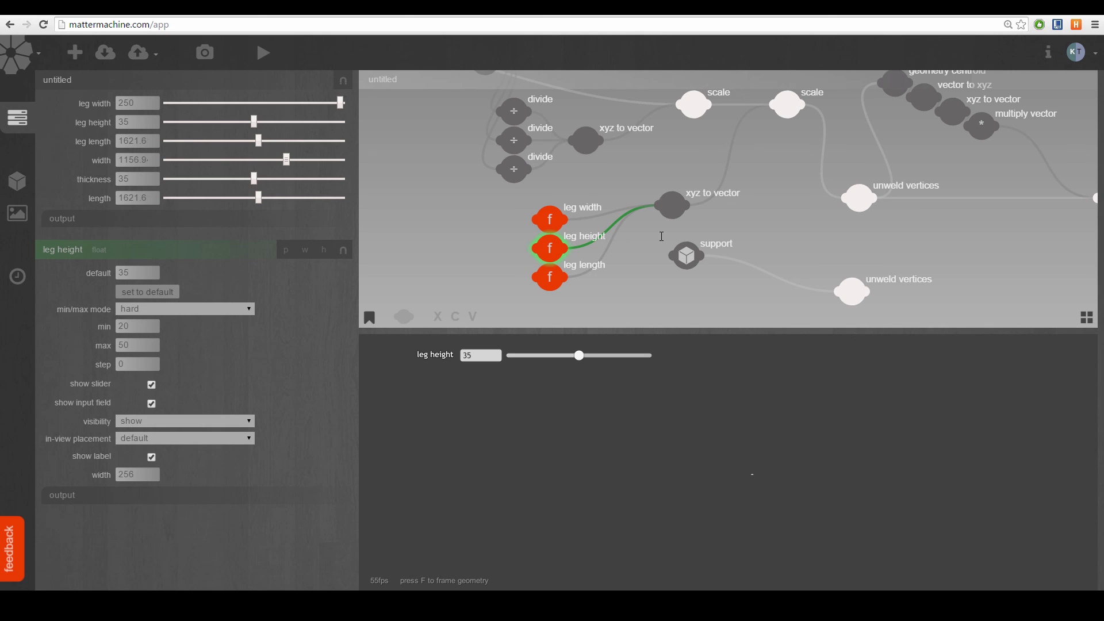
- Move the leg's geometry size node closer to its divide nodes and check the leg's Y size in its output
left_click_drag(606, 219, 591, 172)
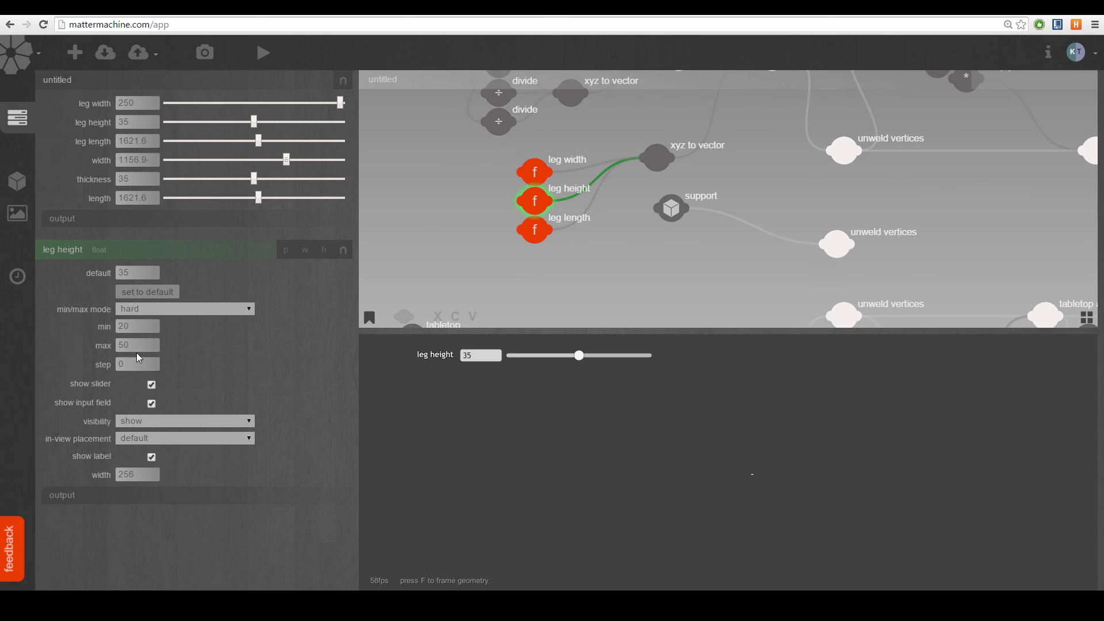
left_click_drag(457, 124, 451, 189)
scroll(520, 174, "down", 1)
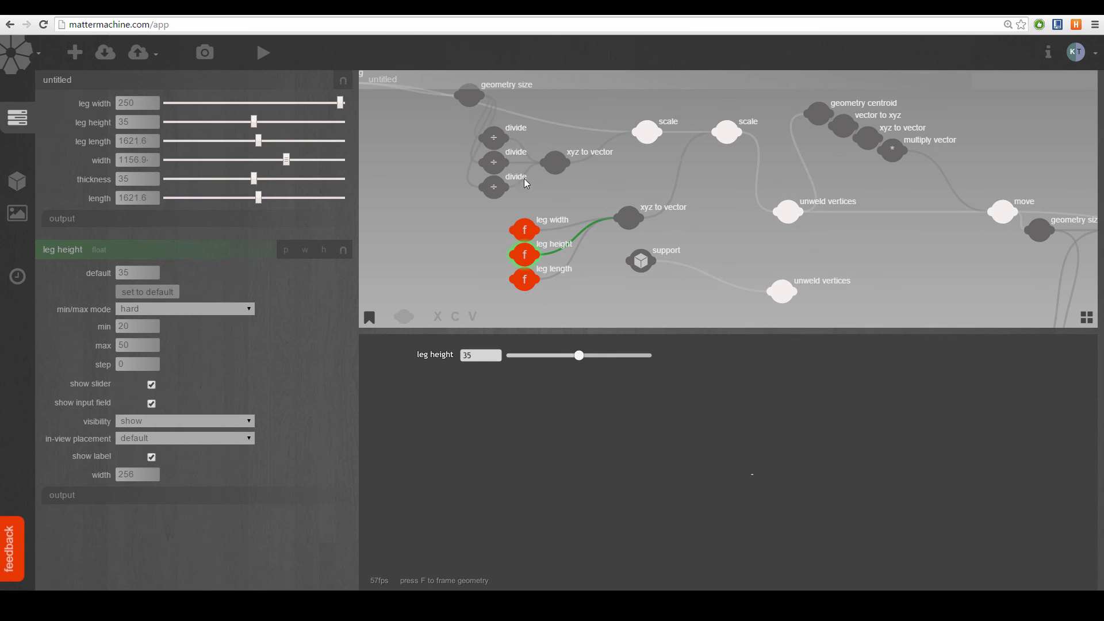
left_click_drag(679, 187, 745, 188)
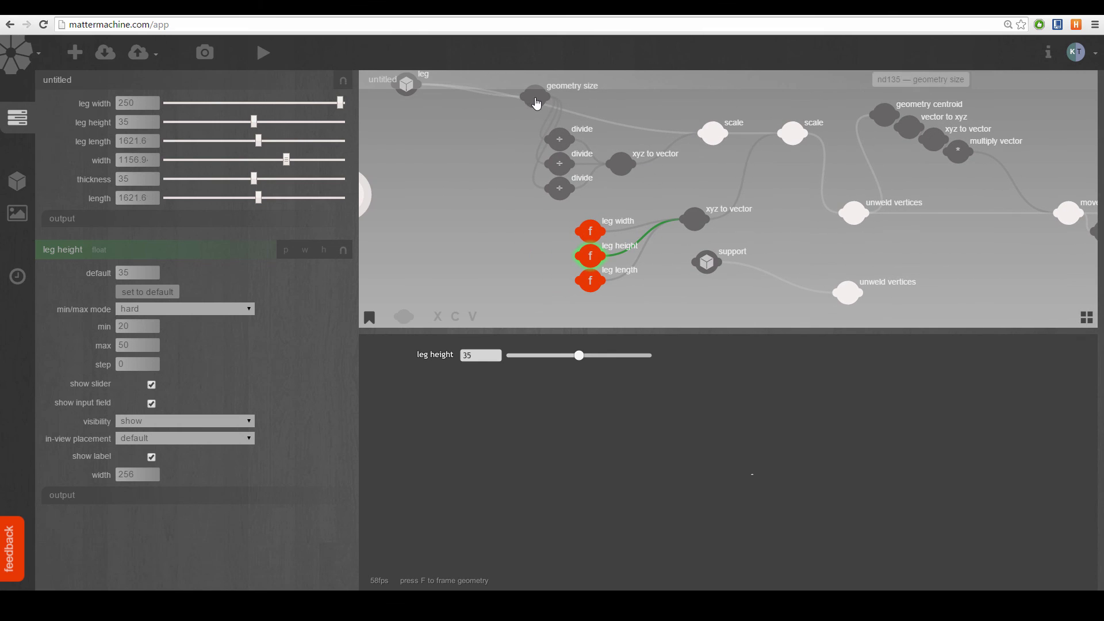
left_click_drag(537, 106, 507, 124)
left_click(508, 123)
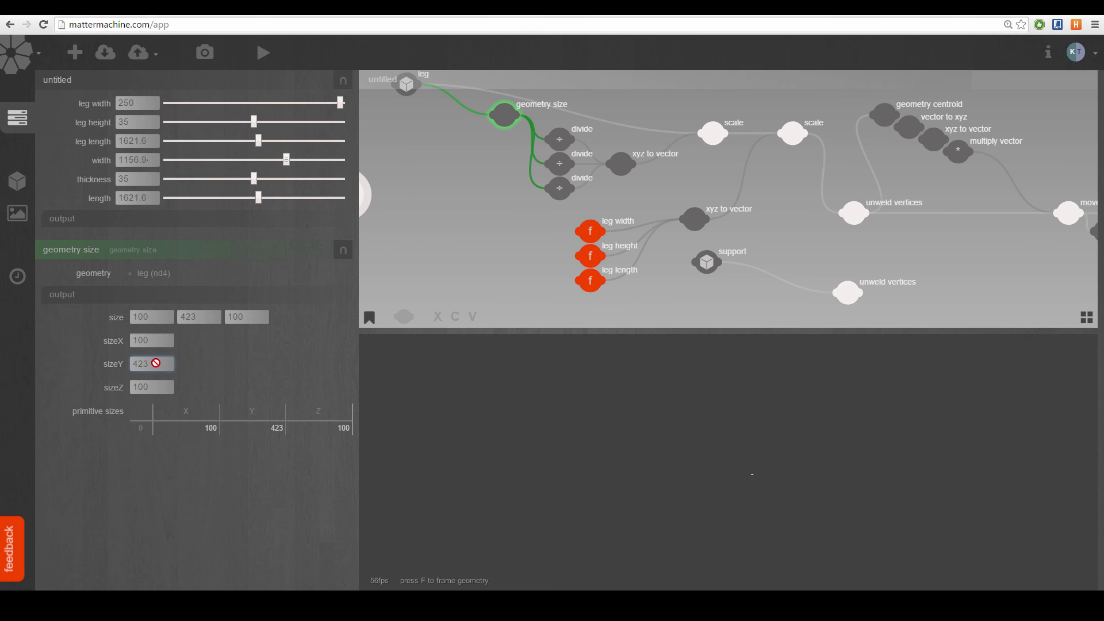
double_click(154, 363)
scroll(584, 175, "right", 2)
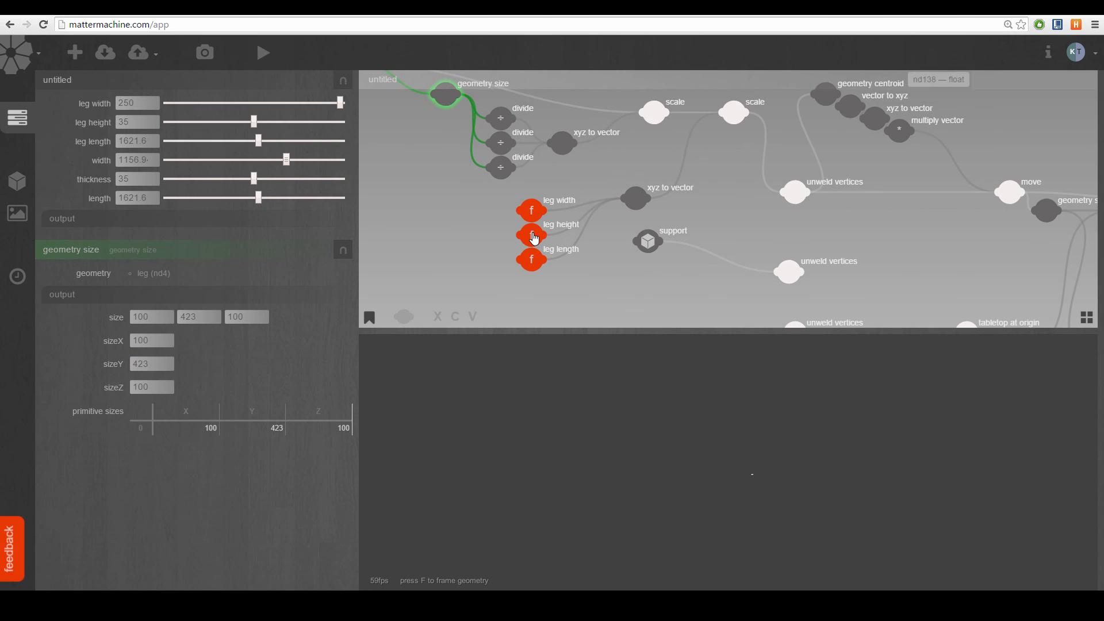
- Reopen the leg height node's settings and look over the rest of the node graph
left_click(531, 236)
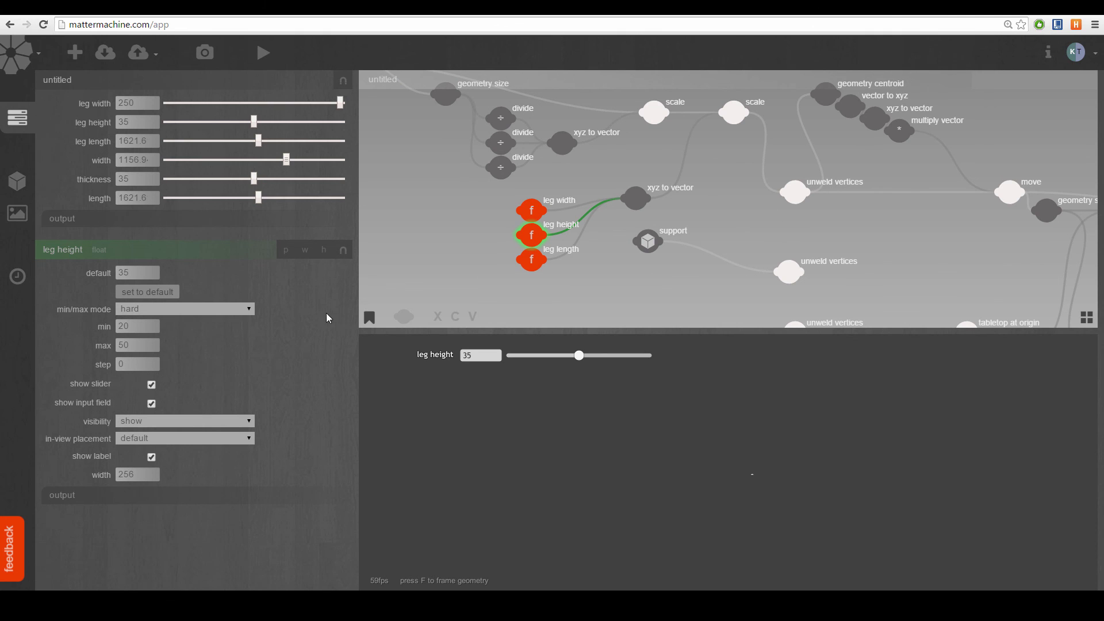
middle_click_drag(583, 220, 505, 197)
middle_click_drag(691, 222, 783, 194)
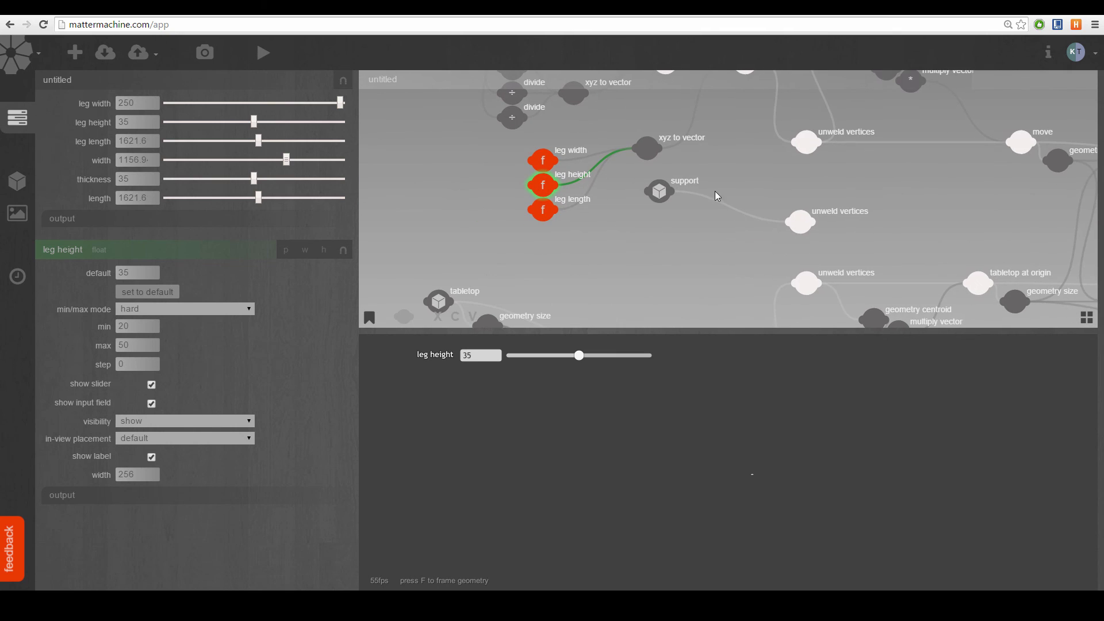
middle_click_drag(607, 210, 619, 215)
middle_click_drag(887, 258, 619, 185)
scroll(619, 185, "down", 1)
scroll(619, 185, "down", 2)
middle_click_drag(1035, 199, 785, 183)
middle_click_drag(610, 176, 810, 201)
middle_click_drag(478, 153, 753, 199)
scroll(587, 179, "up", 5)
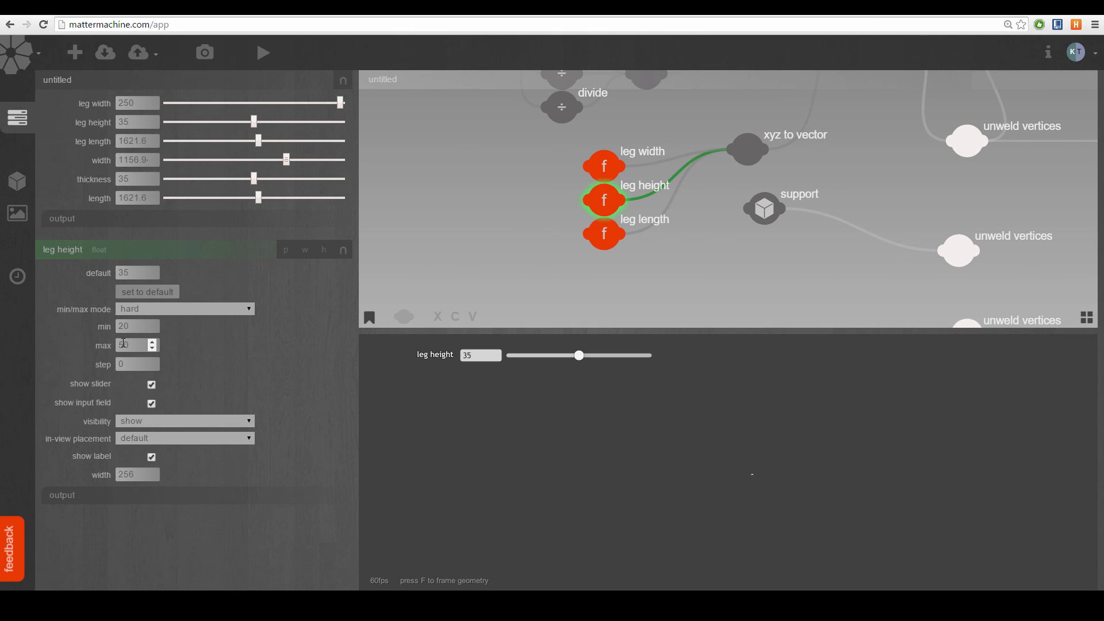
- Limit the leg height parameter to a minimum of 350 and a maximum of 800
left_click_drag(136, 273, 100, 273)
double_click(132, 323)
key("Return")
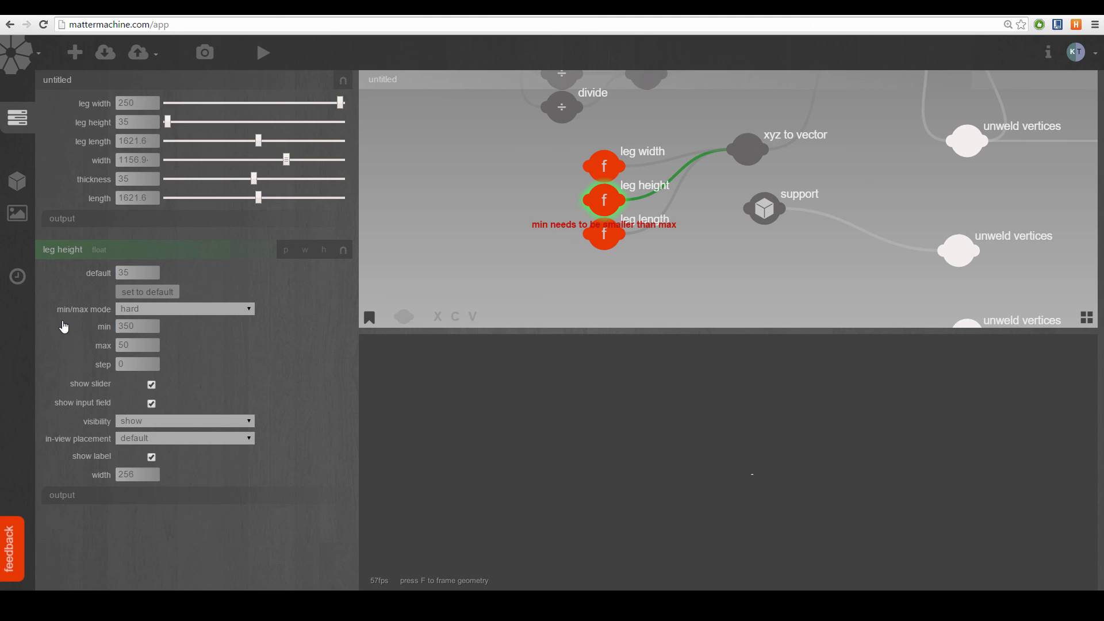
left_click(139, 345)
type("800")
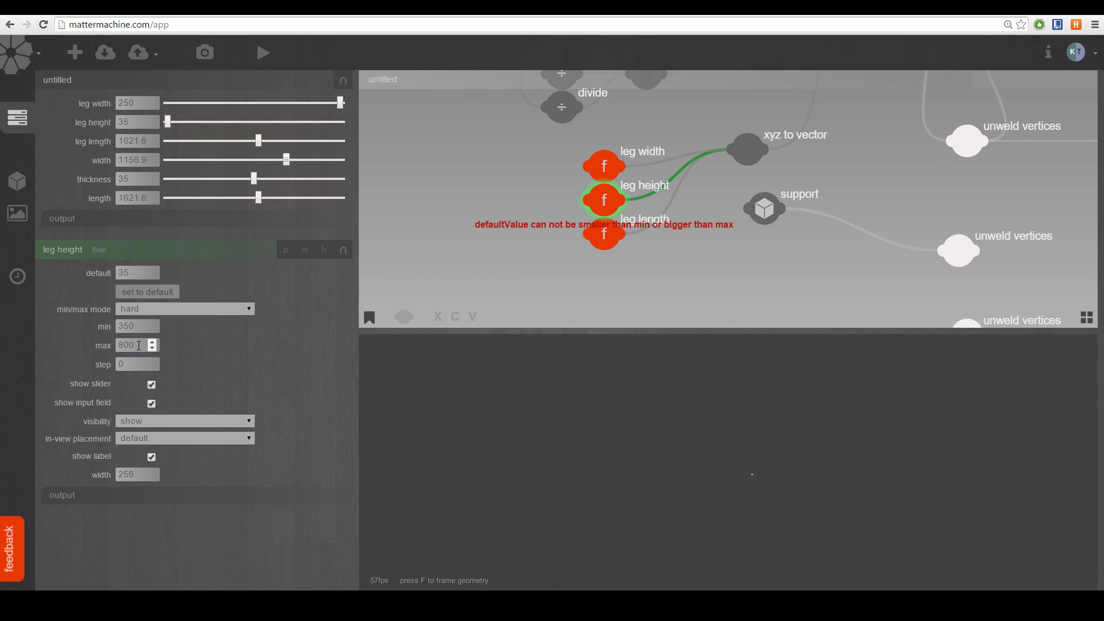
- Set the leg height parameter's default to 423 and check the leg geometry in the 3D view
left_click(124, 273)
double_click(123, 273)
type("423")
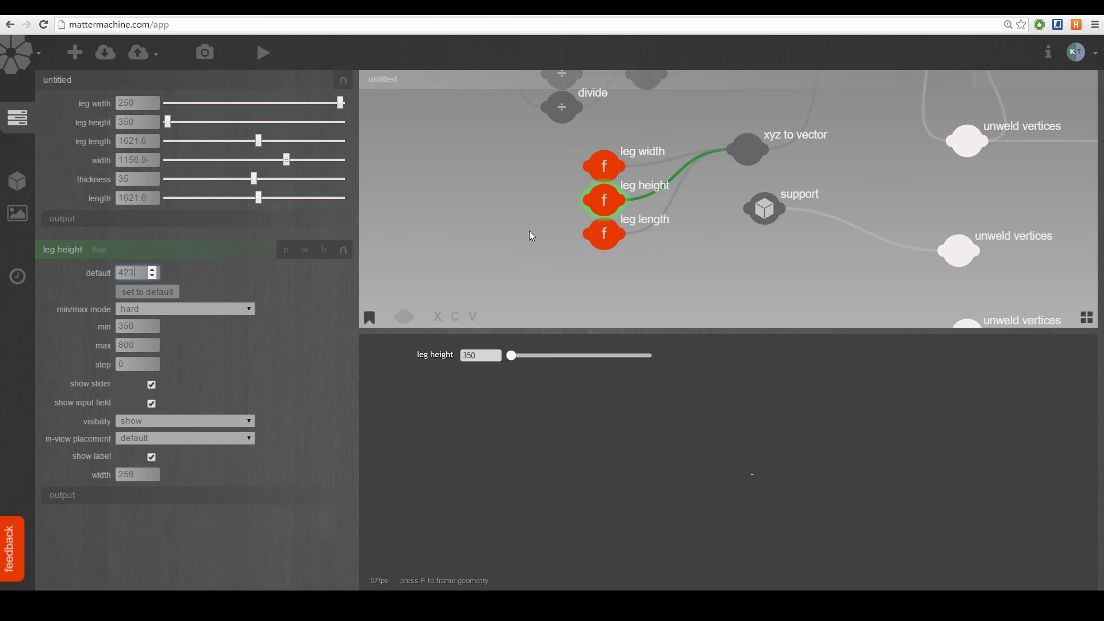
left_click_drag(664, 236, 629, 255)
left_click(649, 238)
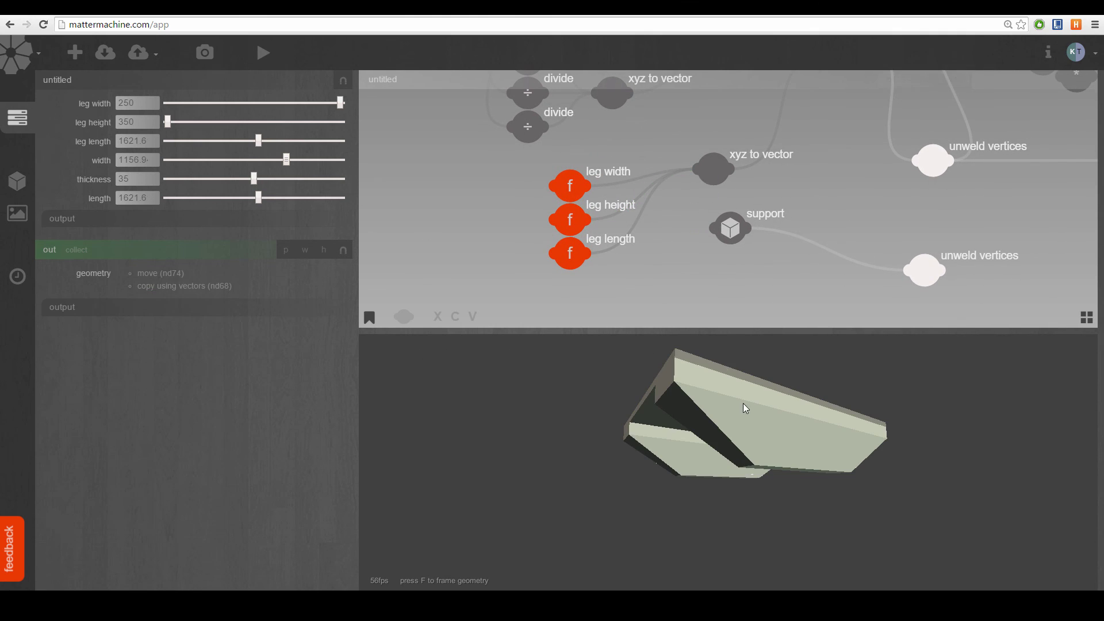
left_click_drag(741, 402, 724, 462)
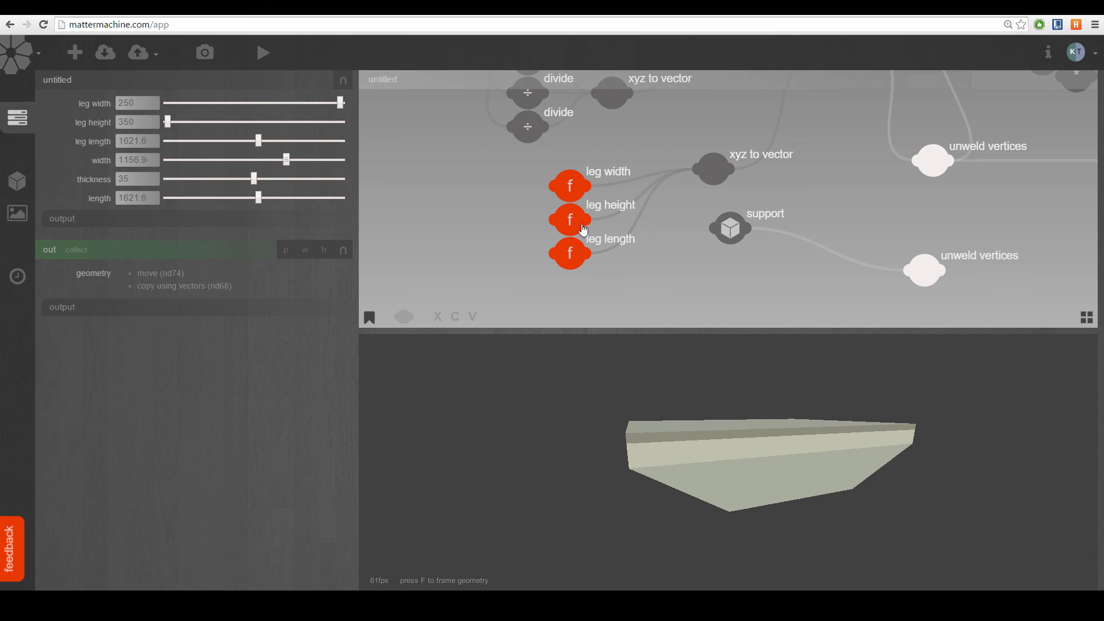
- Connect leg width to the Z input of the legs' xyz to vector node as well and delete the leg length node
left_click(574, 260)
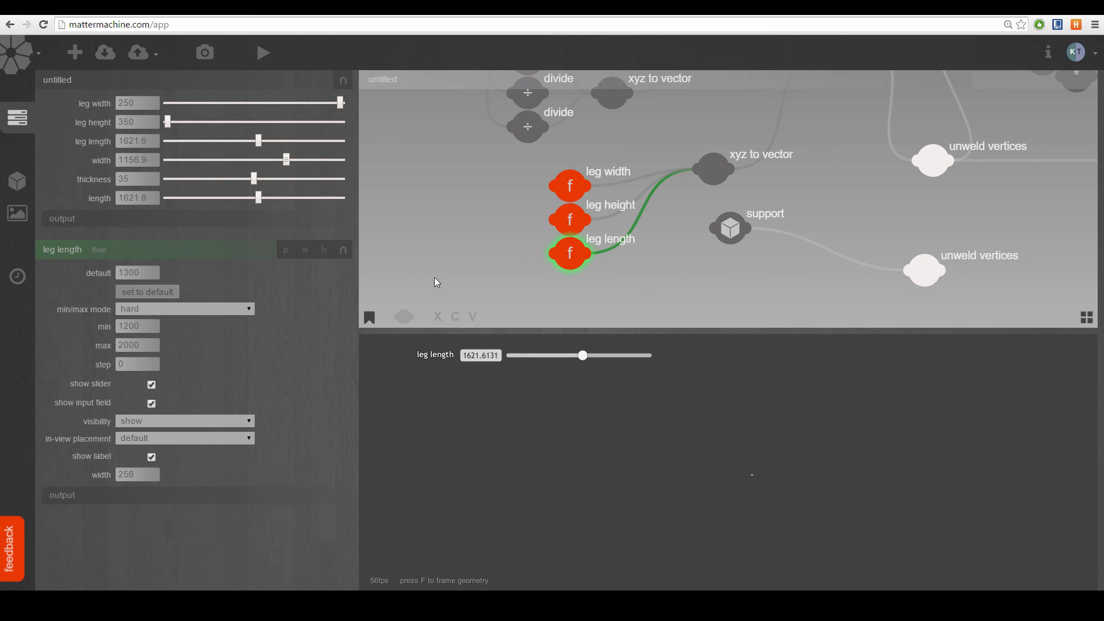
left_click(568, 197)
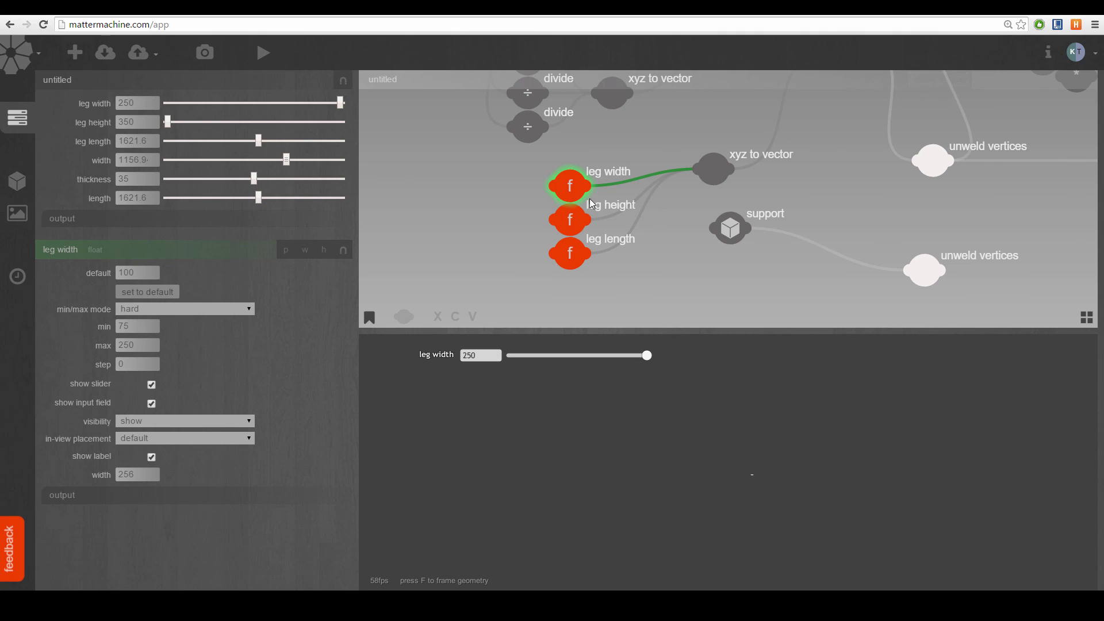
mouse_move(699, 175)
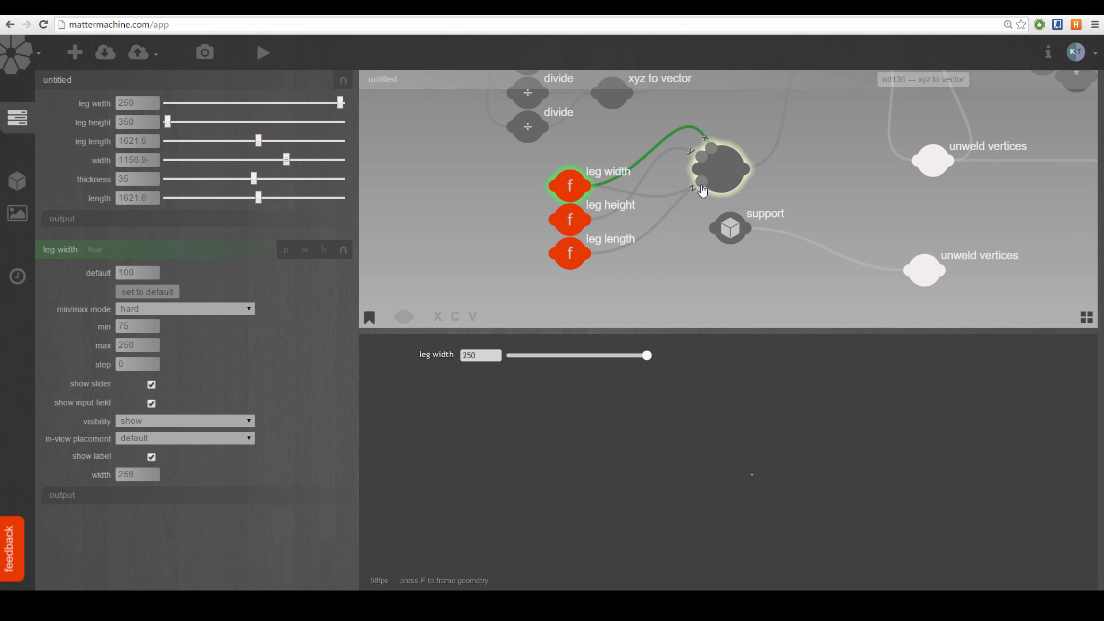
left_click(575, 258)
right_click(574, 257)
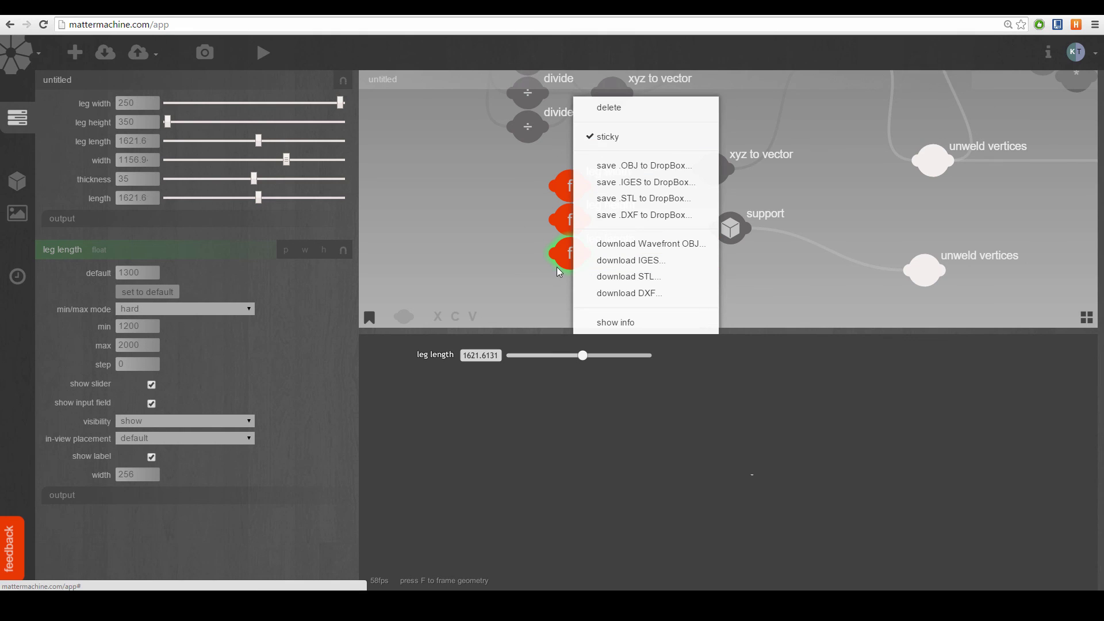
left_click(610, 108)
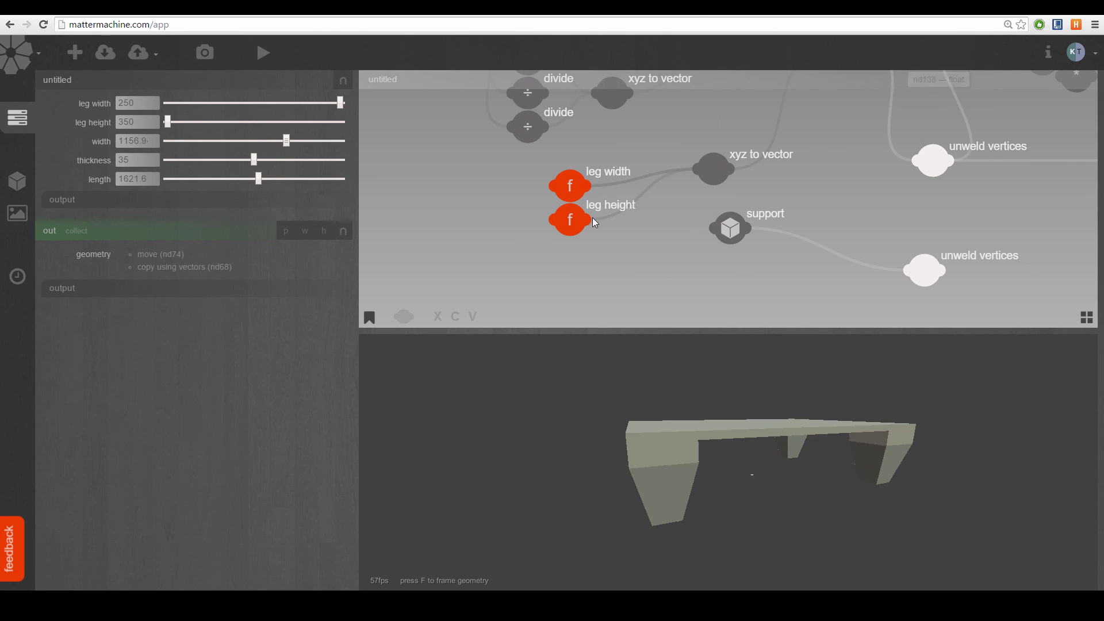
mouse_move(675, 413)
left_mouse_down()
mouse_move(699, 467)
mouse_move(668, 426)
mouse_move(644, 321)
mouse_move(689, 396)
mouse_move(681, 421)
left_mouse_up()
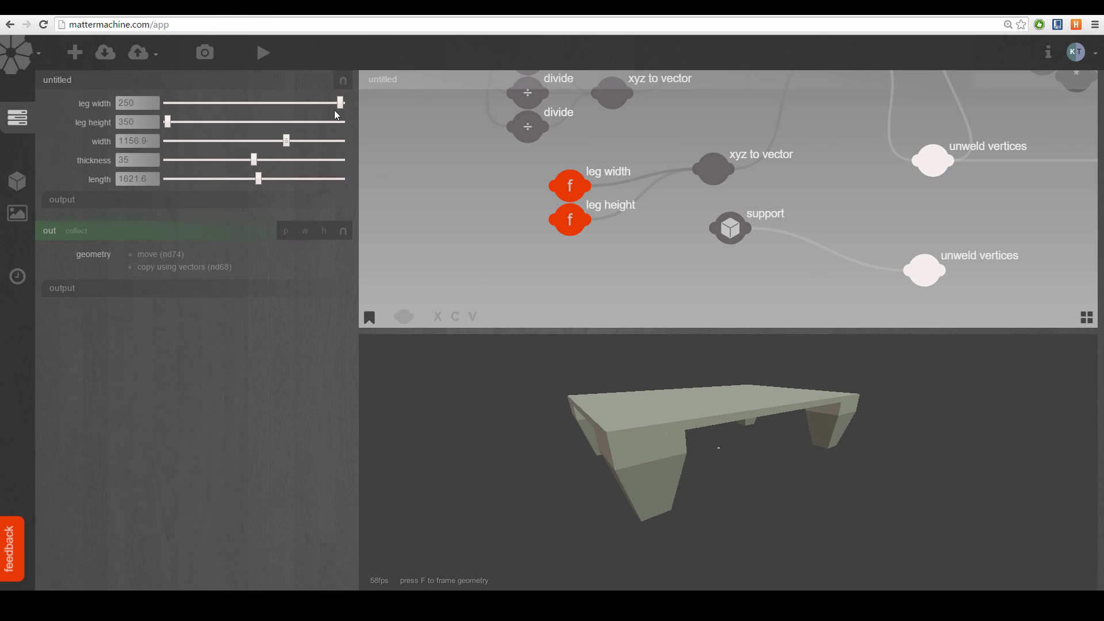
- Try a leg width of about 86 and a leg height of about 770 on the table
left_click_drag(339, 102, 328, 172)
left_click_drag(589, 385, 618, 409)
key("f")
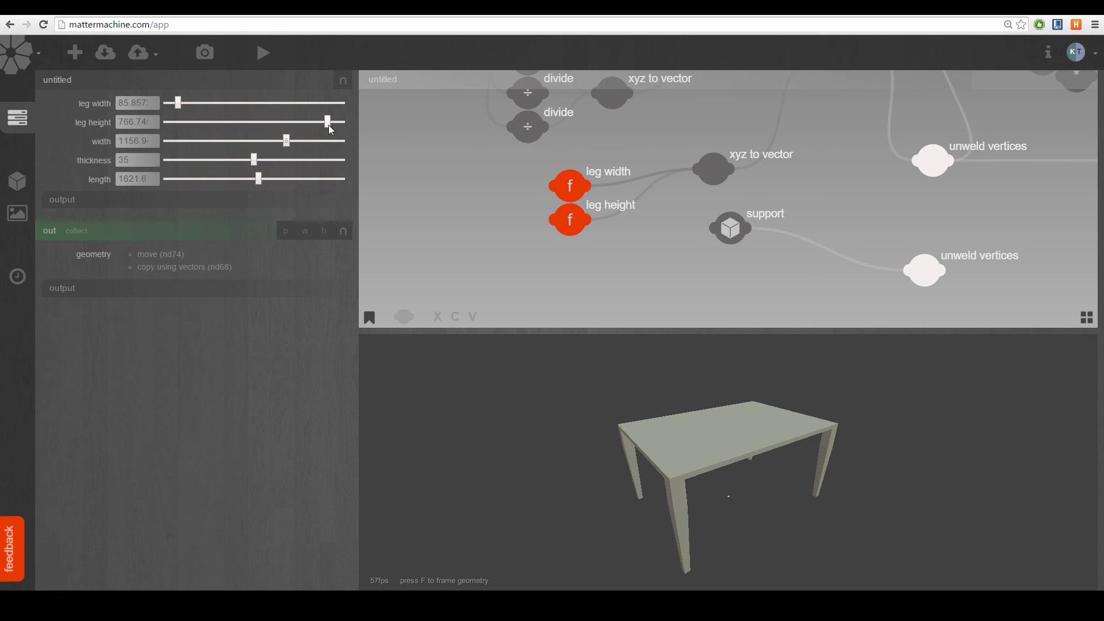
left_click_drag(329, 126, 320, 155)
- Switch to the machine view without the node graph and set the thickness to about 35.7 and the length to about 1639
key("alt+e")
key("Escape")
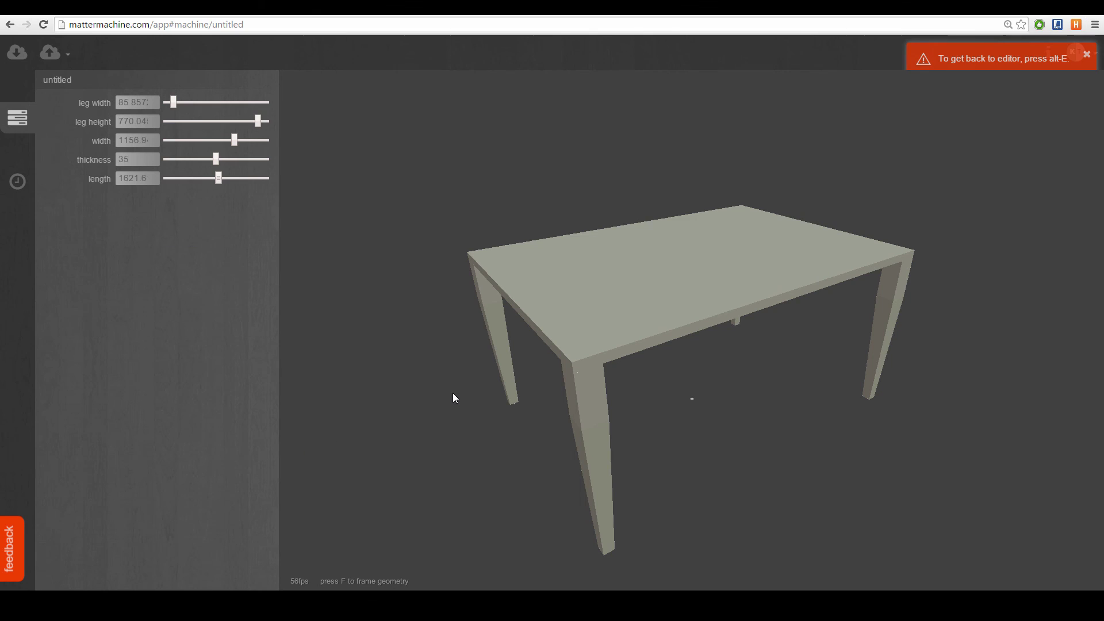
left_click_drag(461, 433, 329, 236)
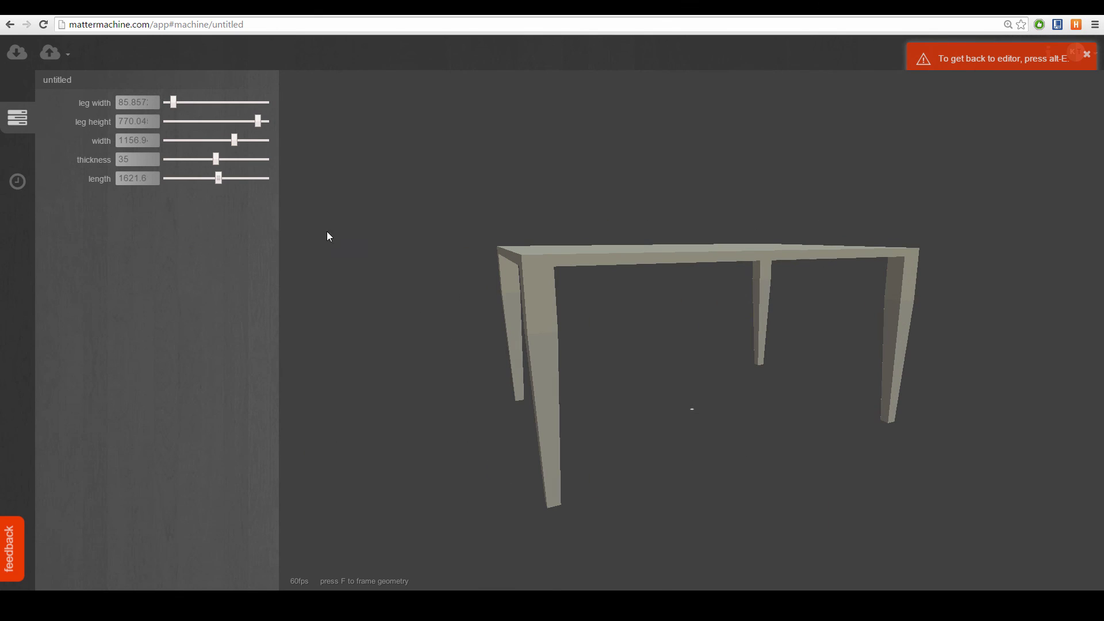
left_click_drag(214, 160, 222, 192)
left_click_drag(502, 310, 416, 269)
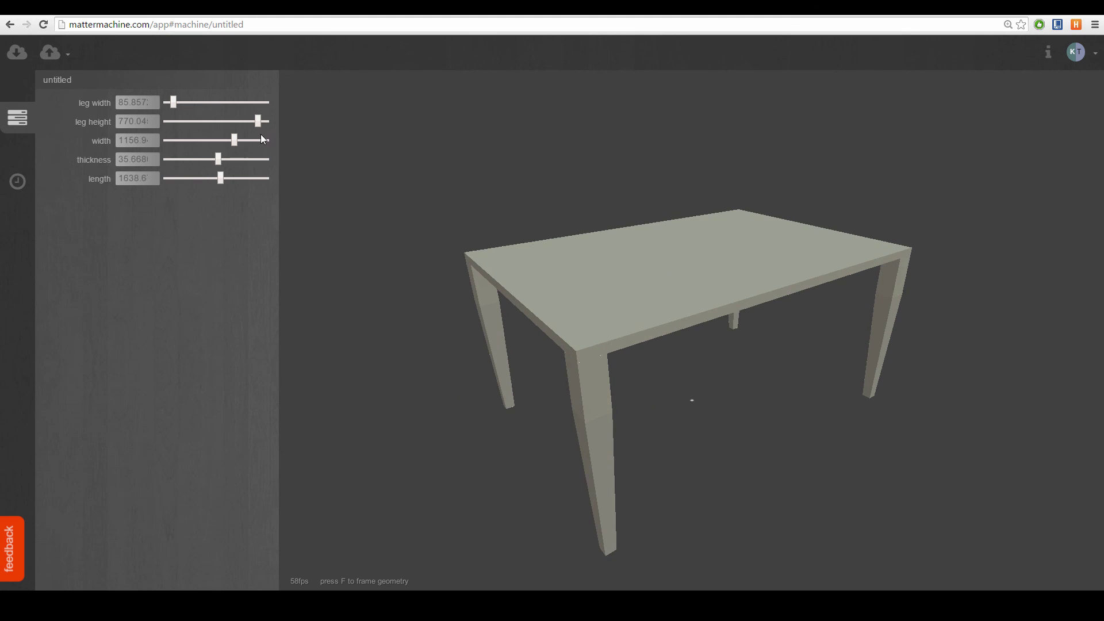
- Set the leg width to 75 and the leg height to about 588, and return to the node editor
left_click_drag(223, 128, 167, 120)
left_click_drag(568, 360, 533, 302)
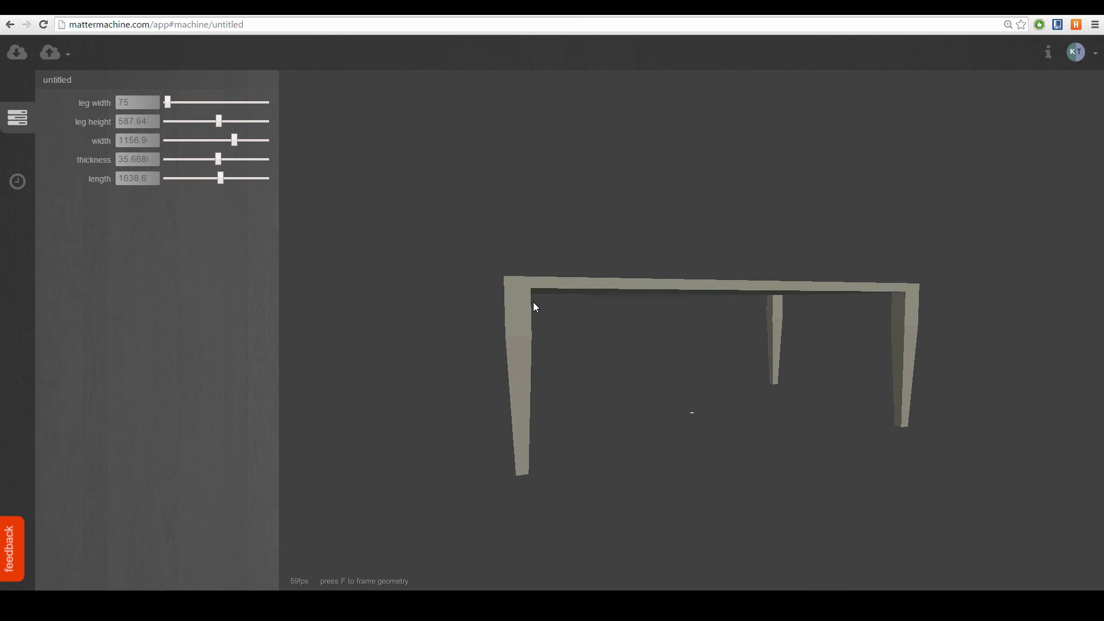
left_click_drag(686, 278, 737, 343)
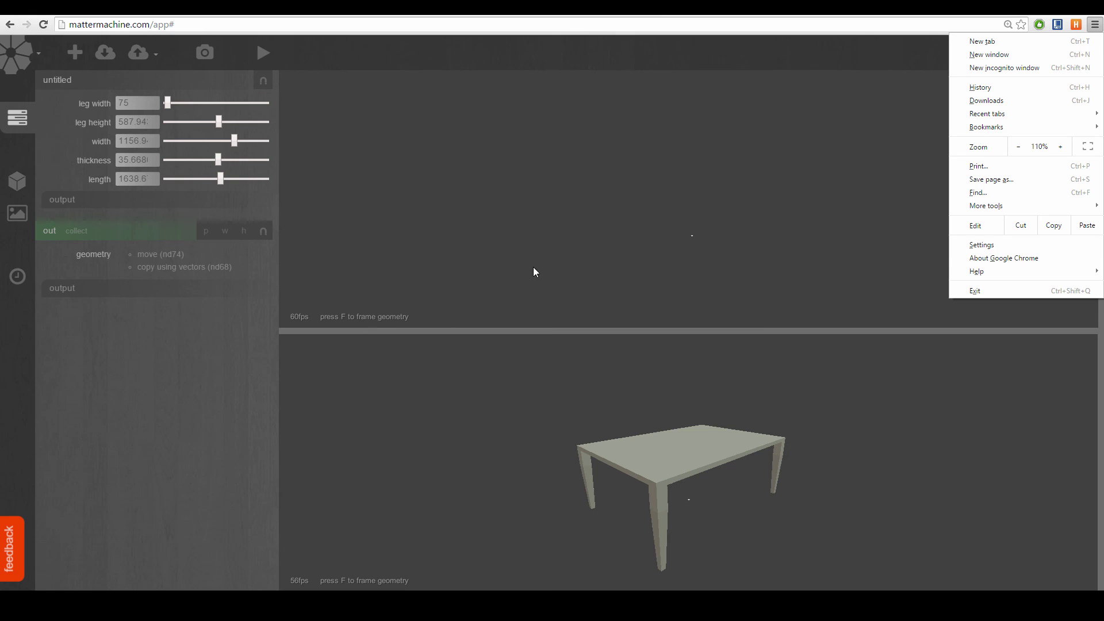
left_click(533, 268)
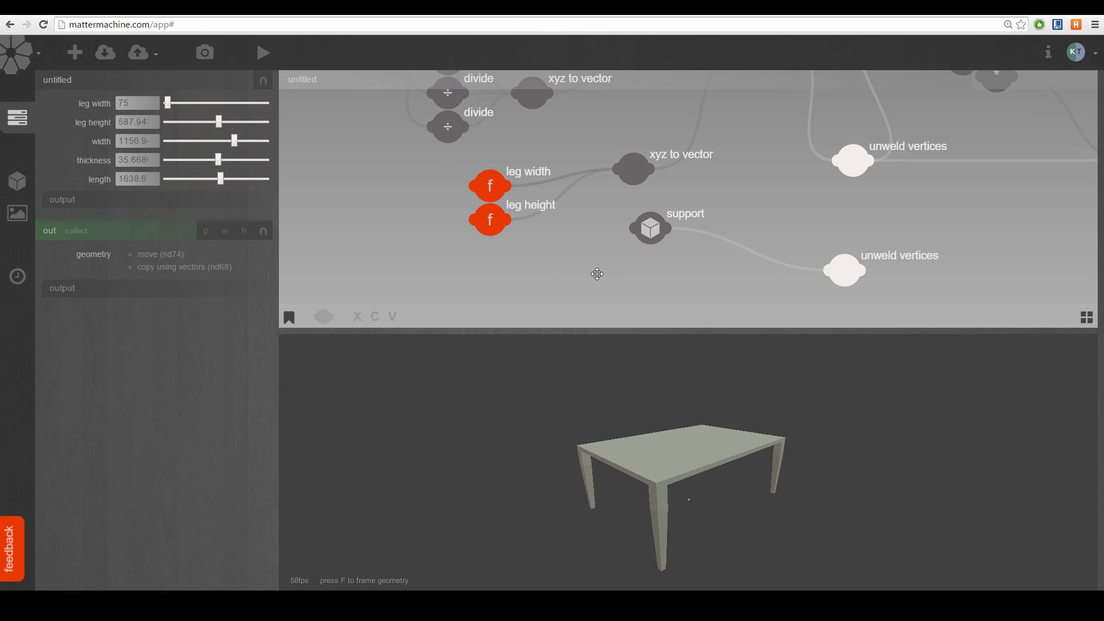